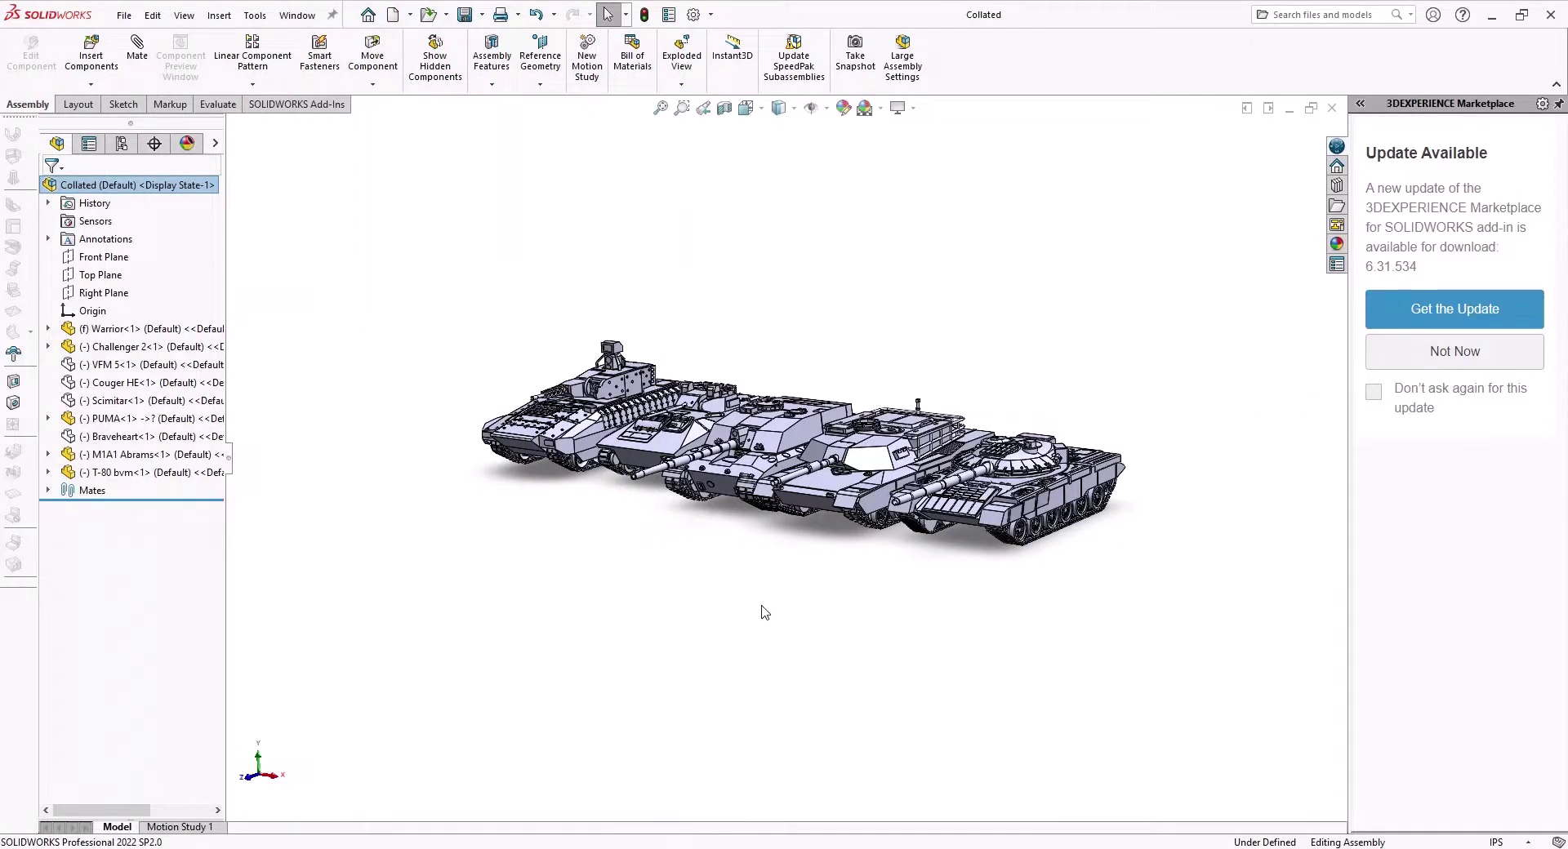
Examine the row of tank models in the collated assembly, both up close around the tracks and as a whole
scroll(1017, 547, "down", 3)
scroll(781, 505, "up", 5)
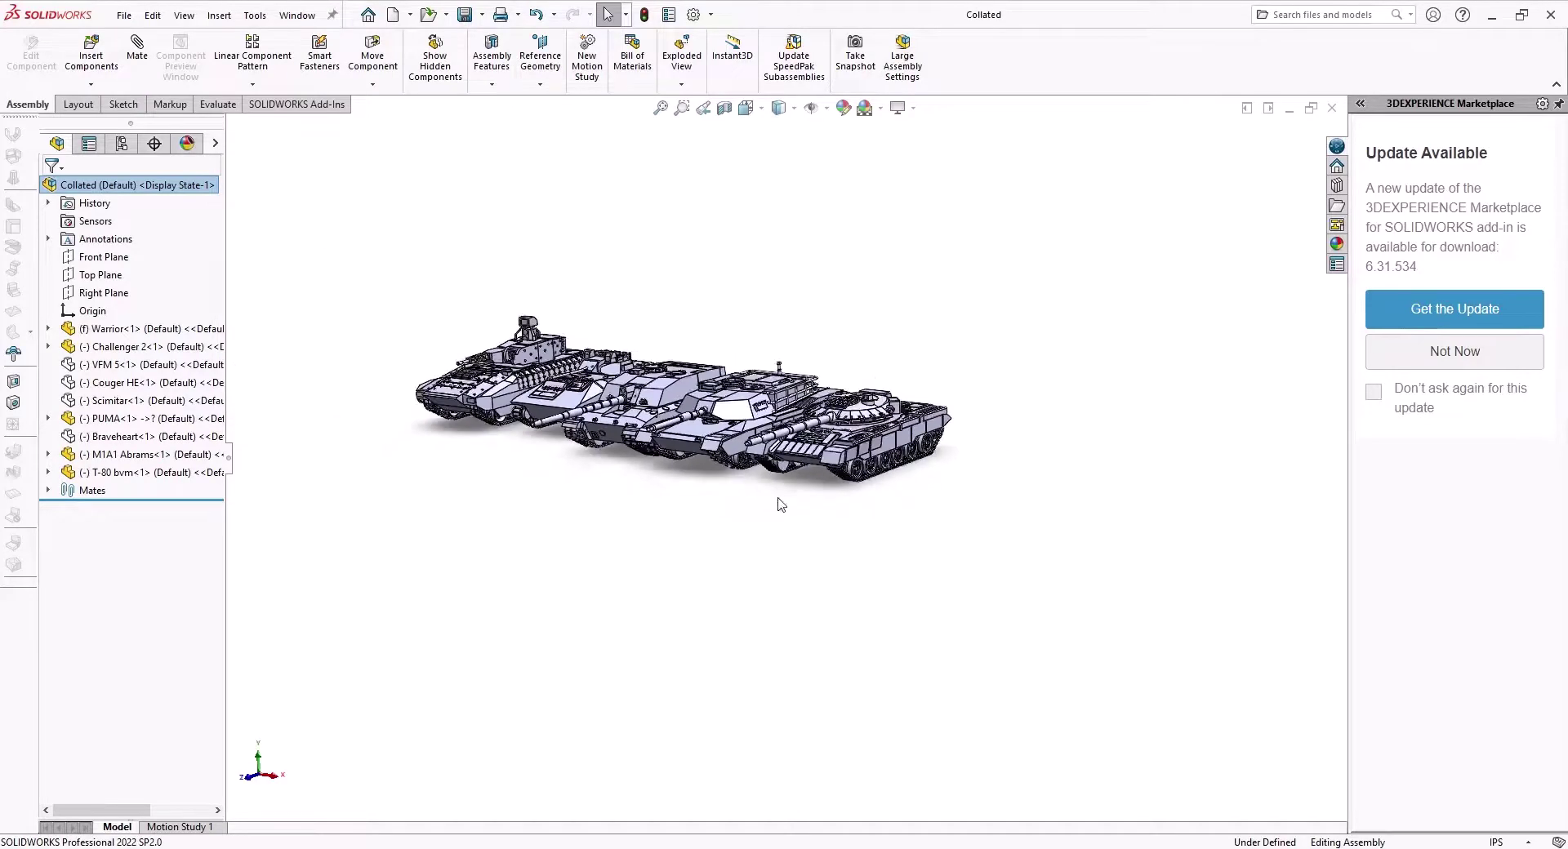
scroll(596, 345, "down", 2)
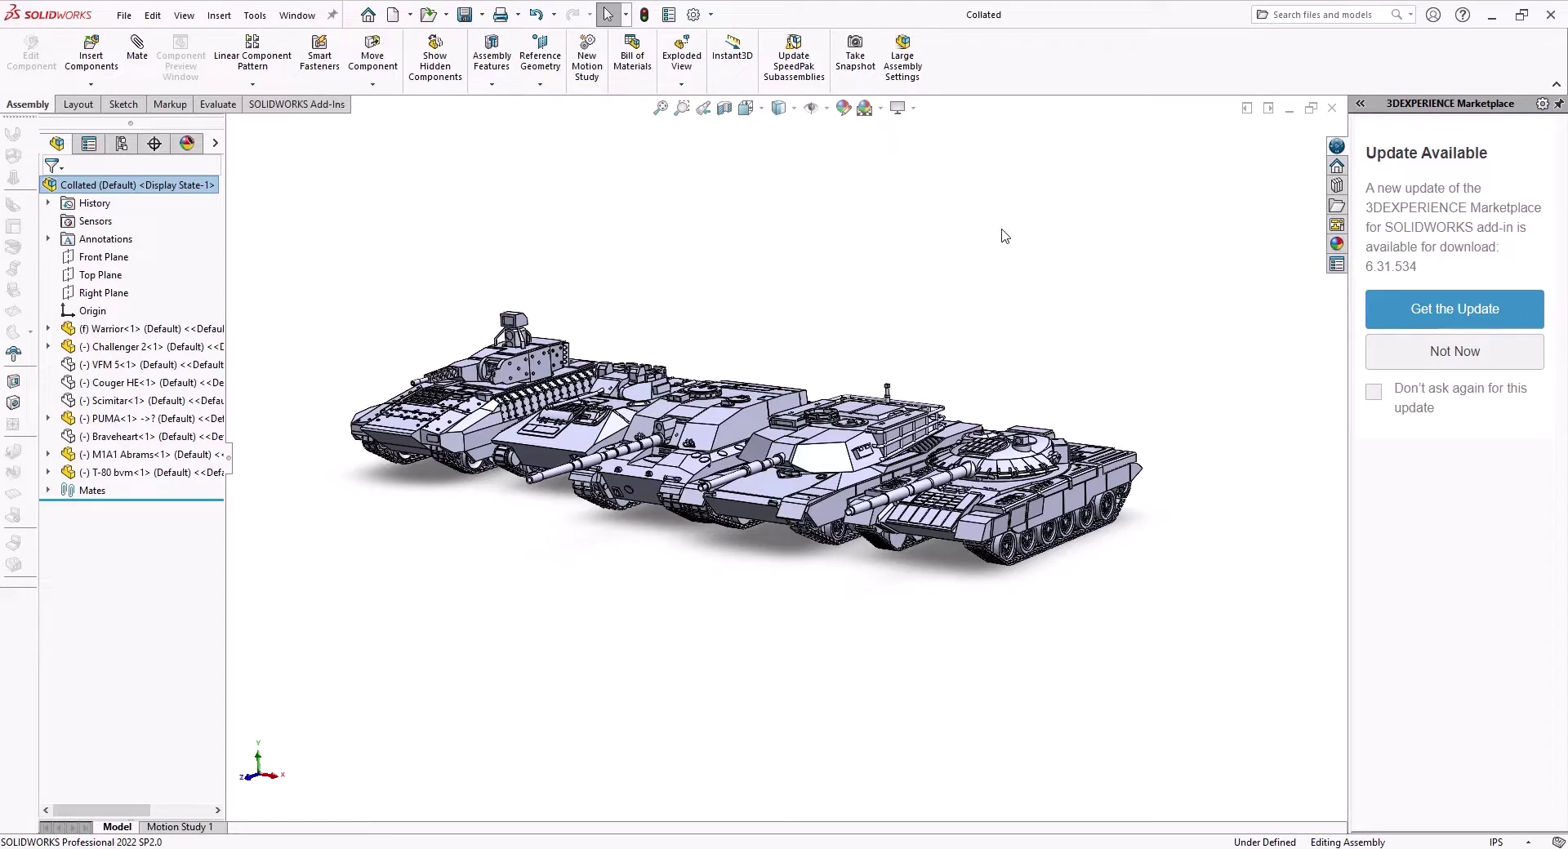
scroll(1035, 570, "down", 6)
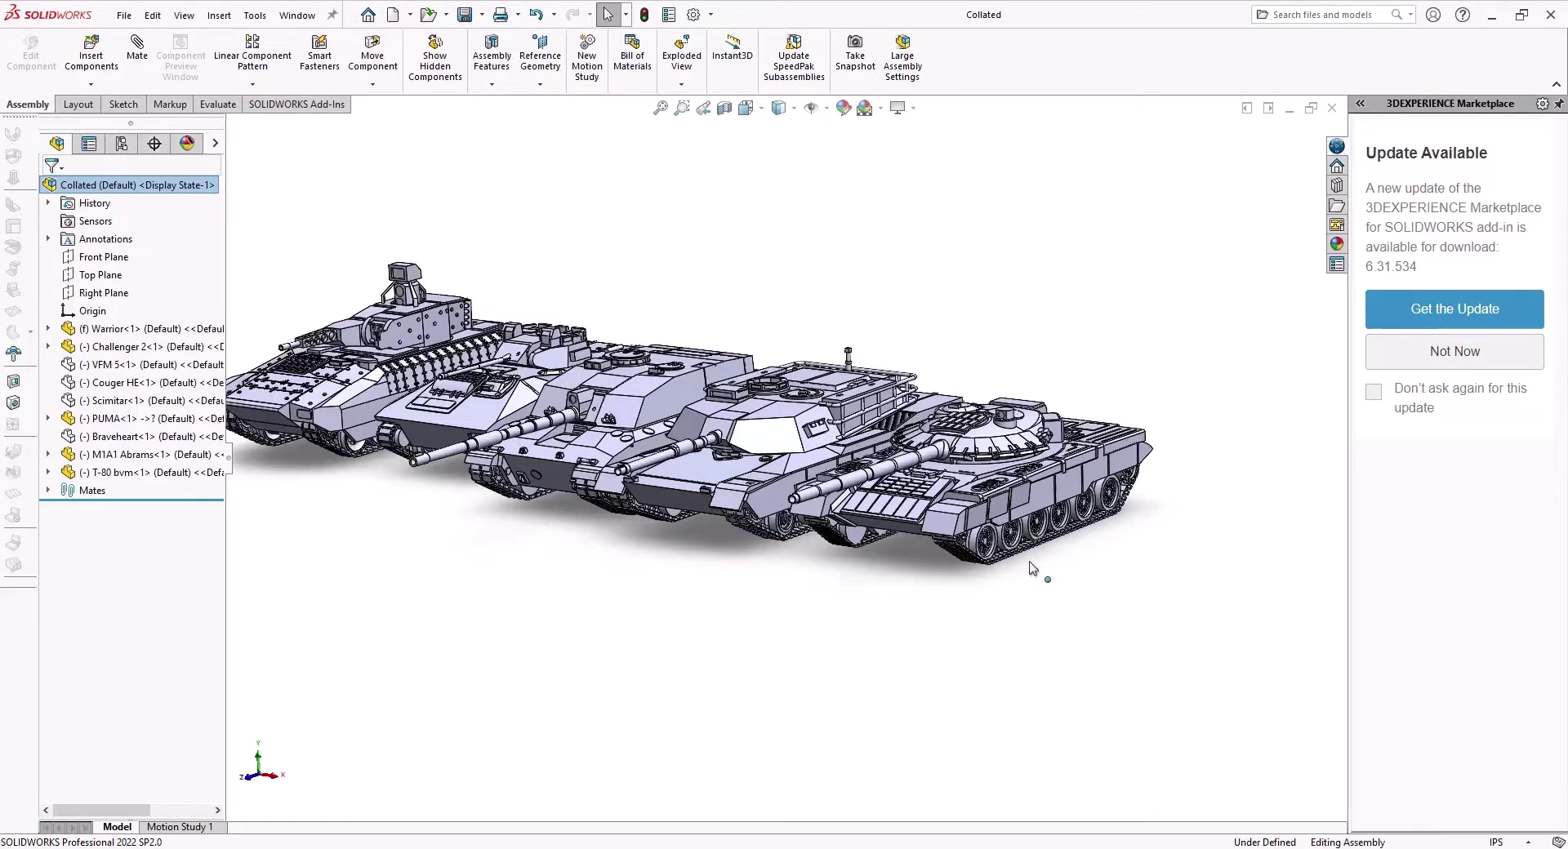
scroll(778, 535, "up", 6)
scroll(528, 408, "down", 8)
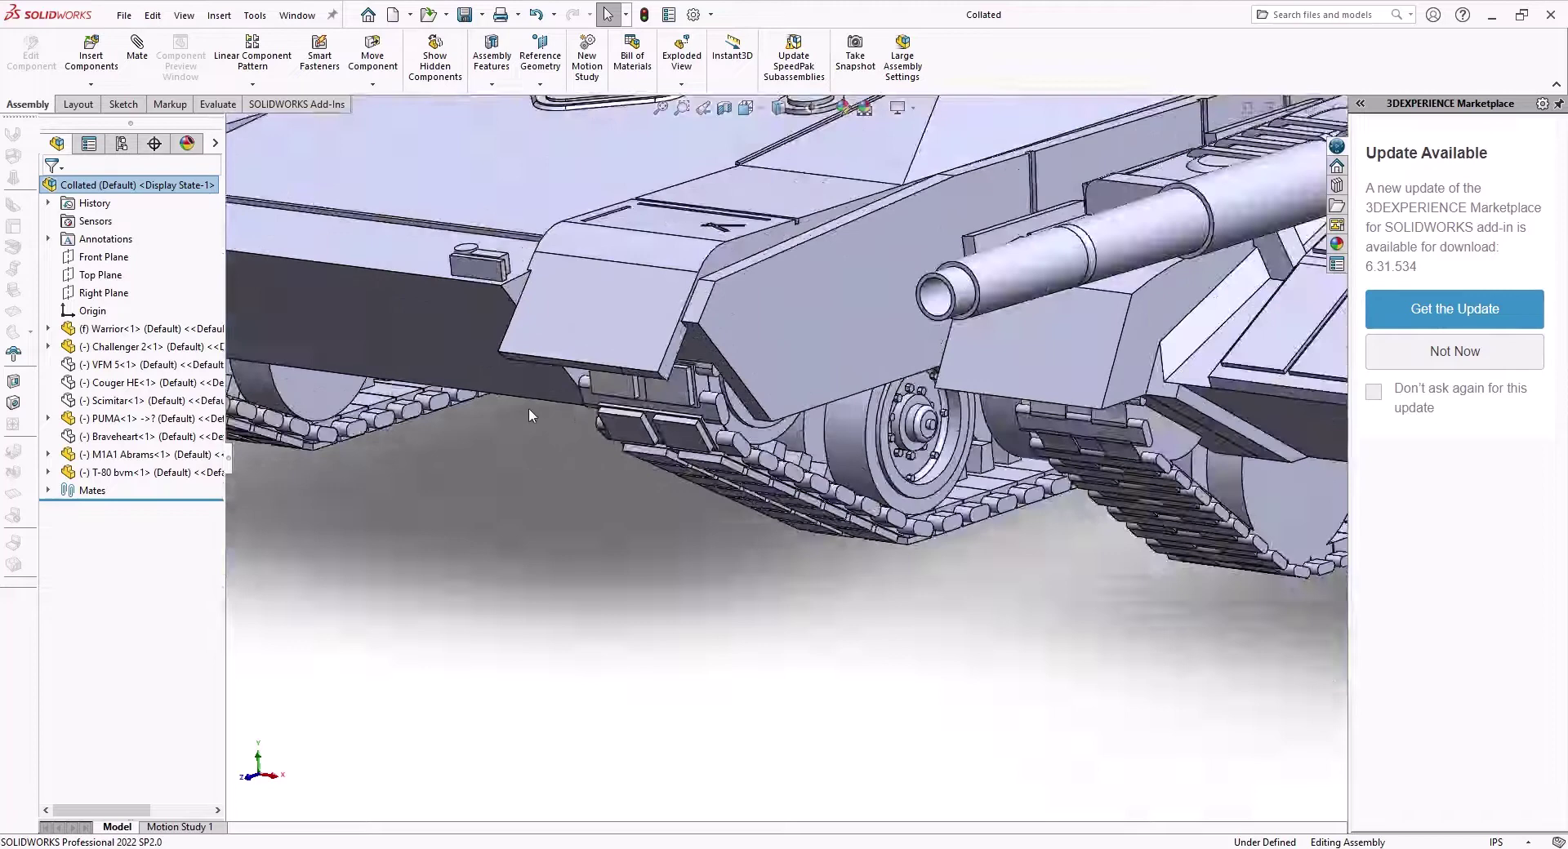
scroll(806, 527, "up", 8)
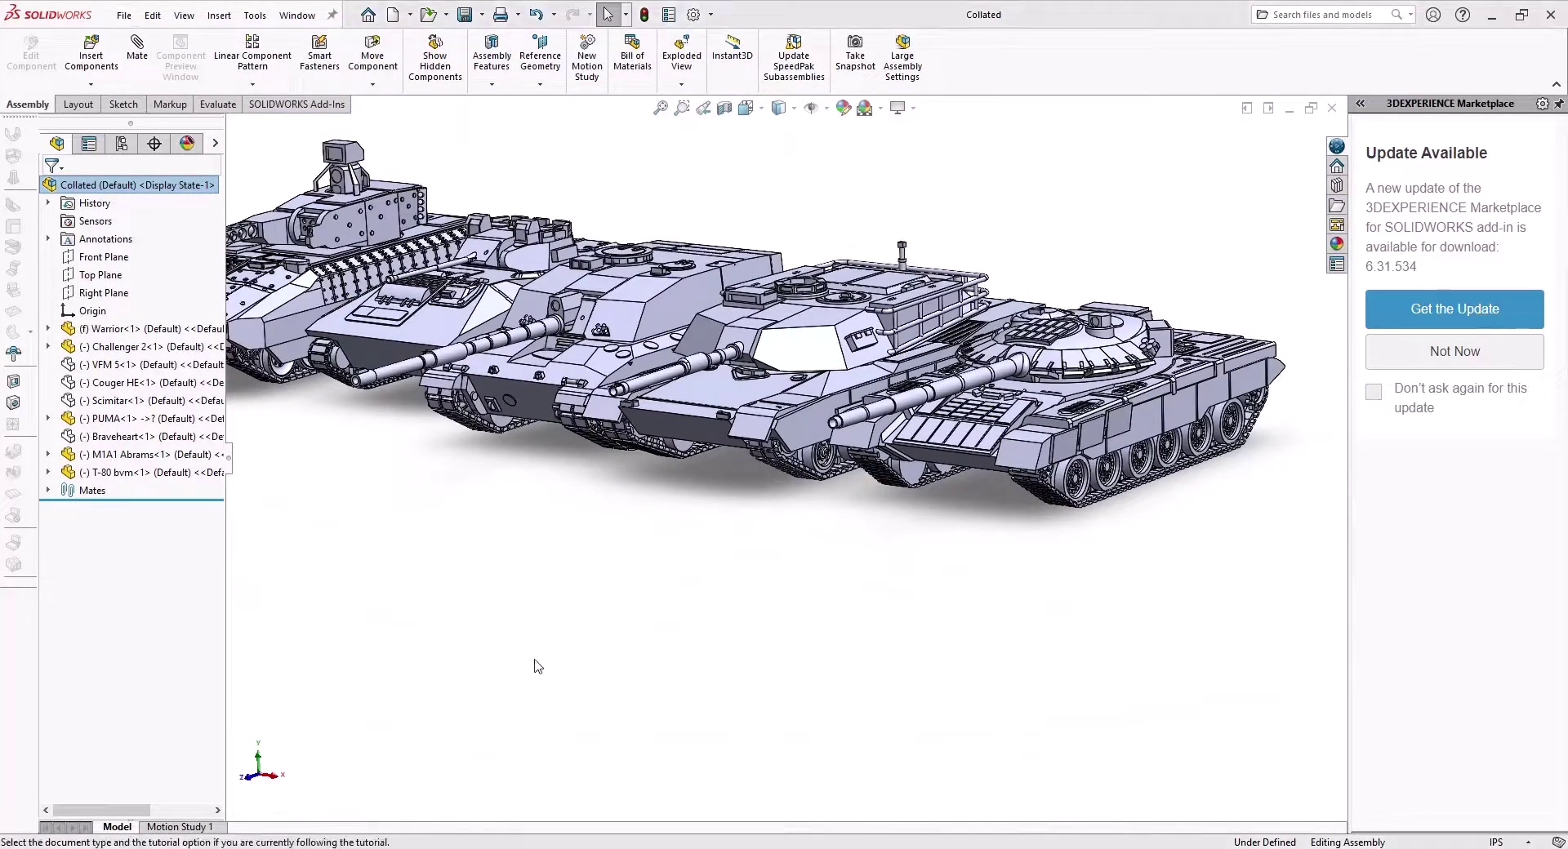
Create a new part and start a circle sketch on the Right Plane
left_click(639, 645)
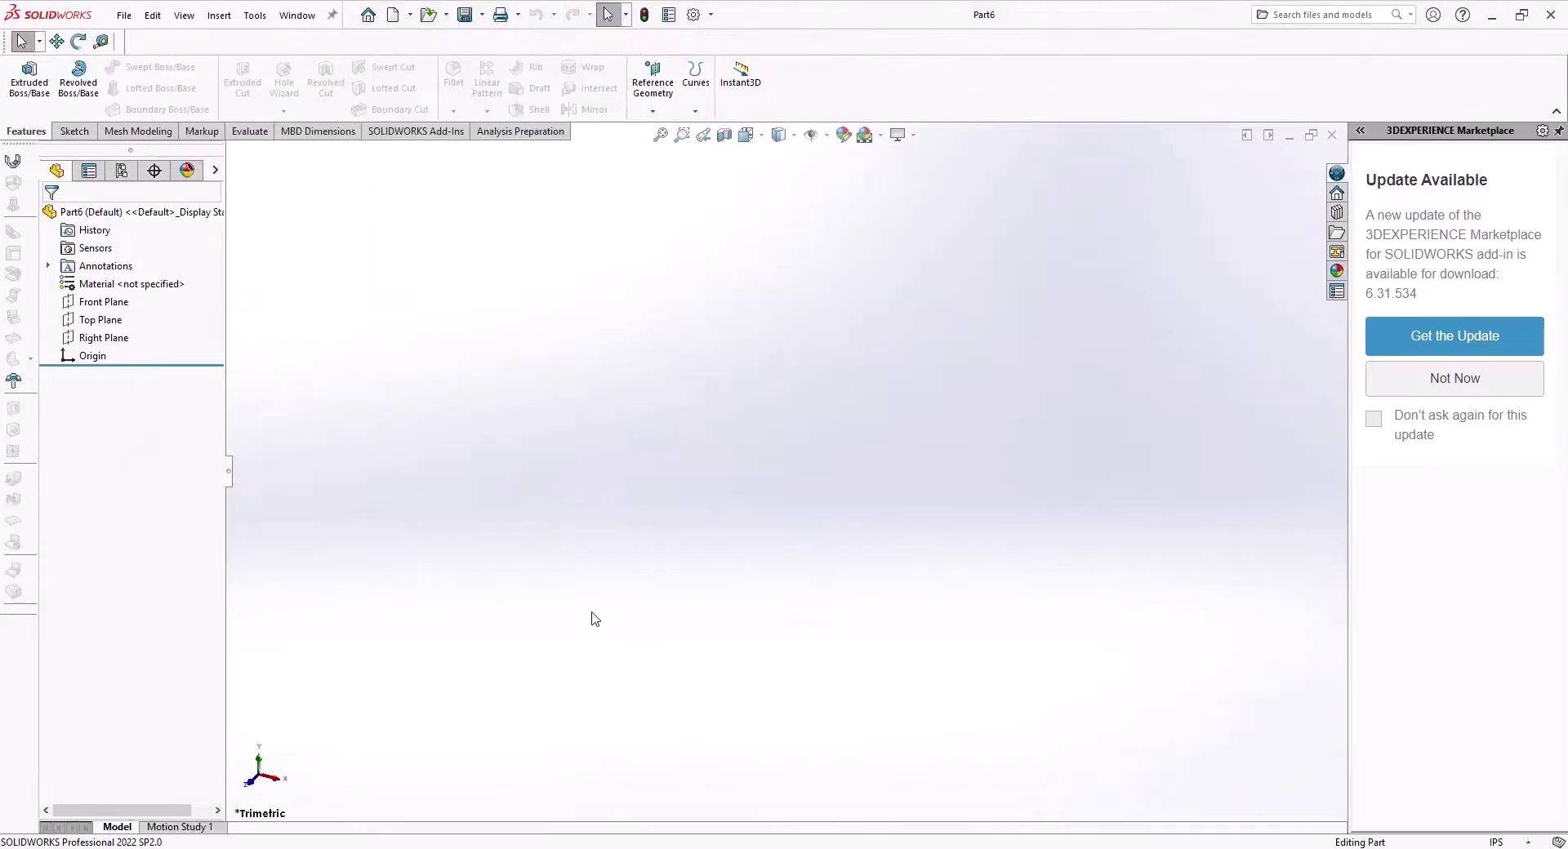
left_click(98, 337)
left_click(110, 323)
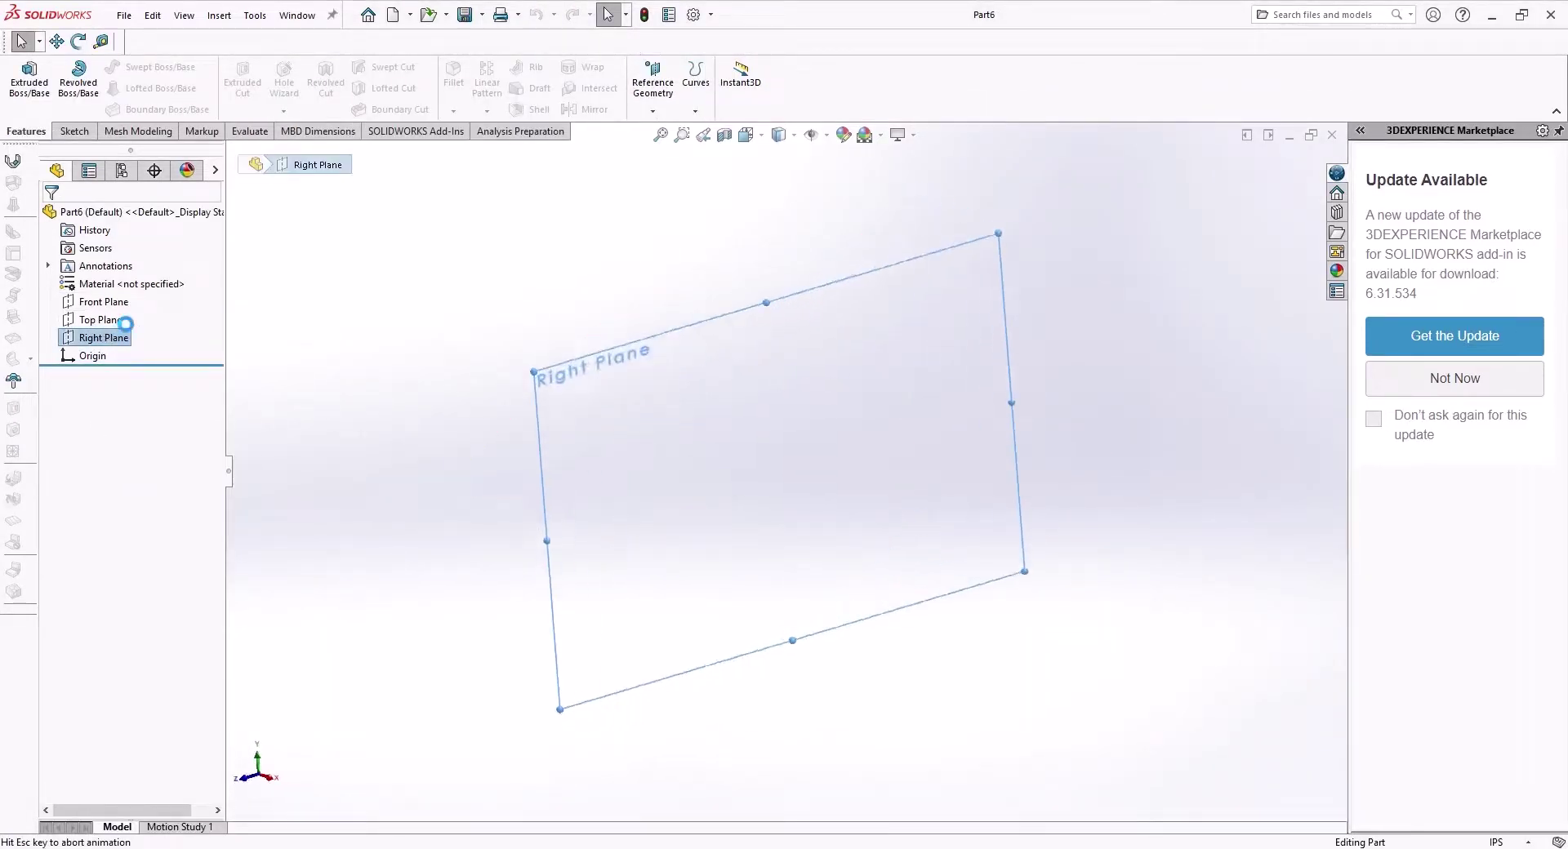
left_click(140, 66)
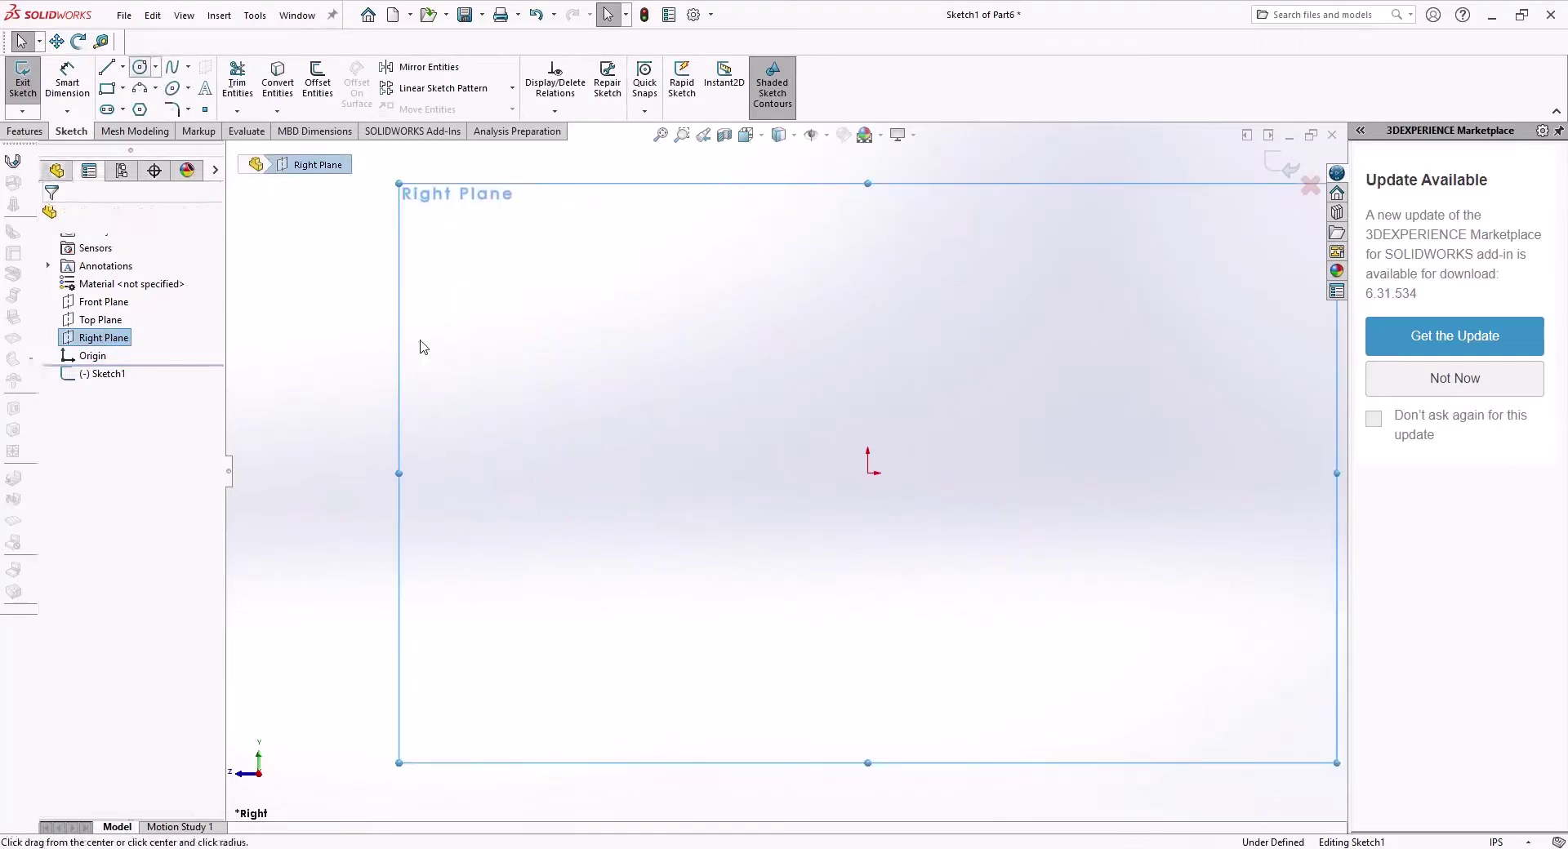
Sketch six circles in a row: four of about 0.3 in radius at one height, with a smaller, raised circle at each end
left_click(483, 393)
left_click(484, 360)
left_click(657, 450)
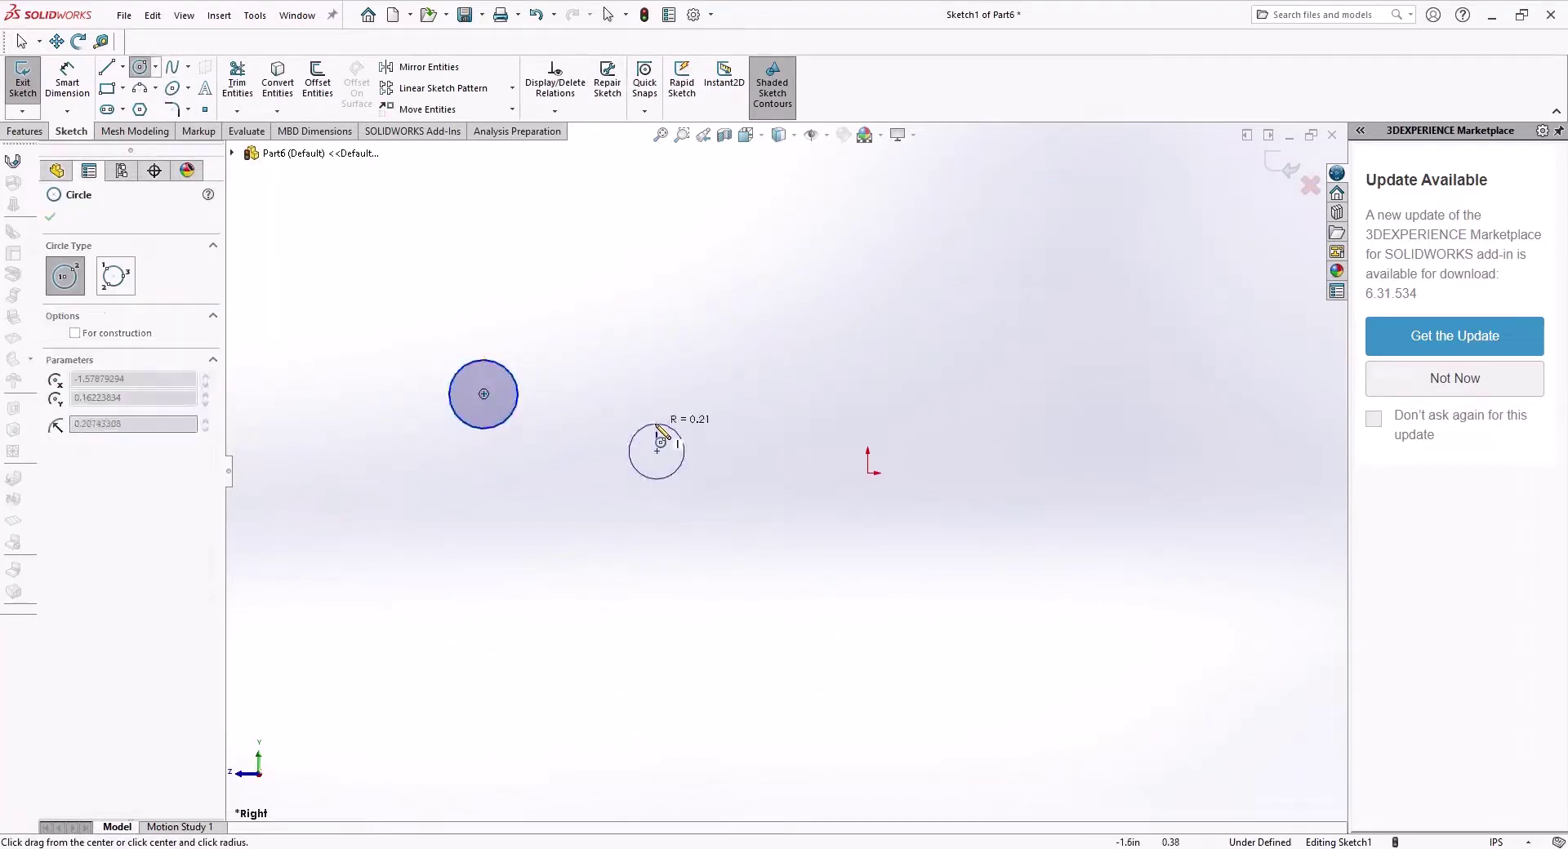
left_click(657, 412)
left_click(807, 451)
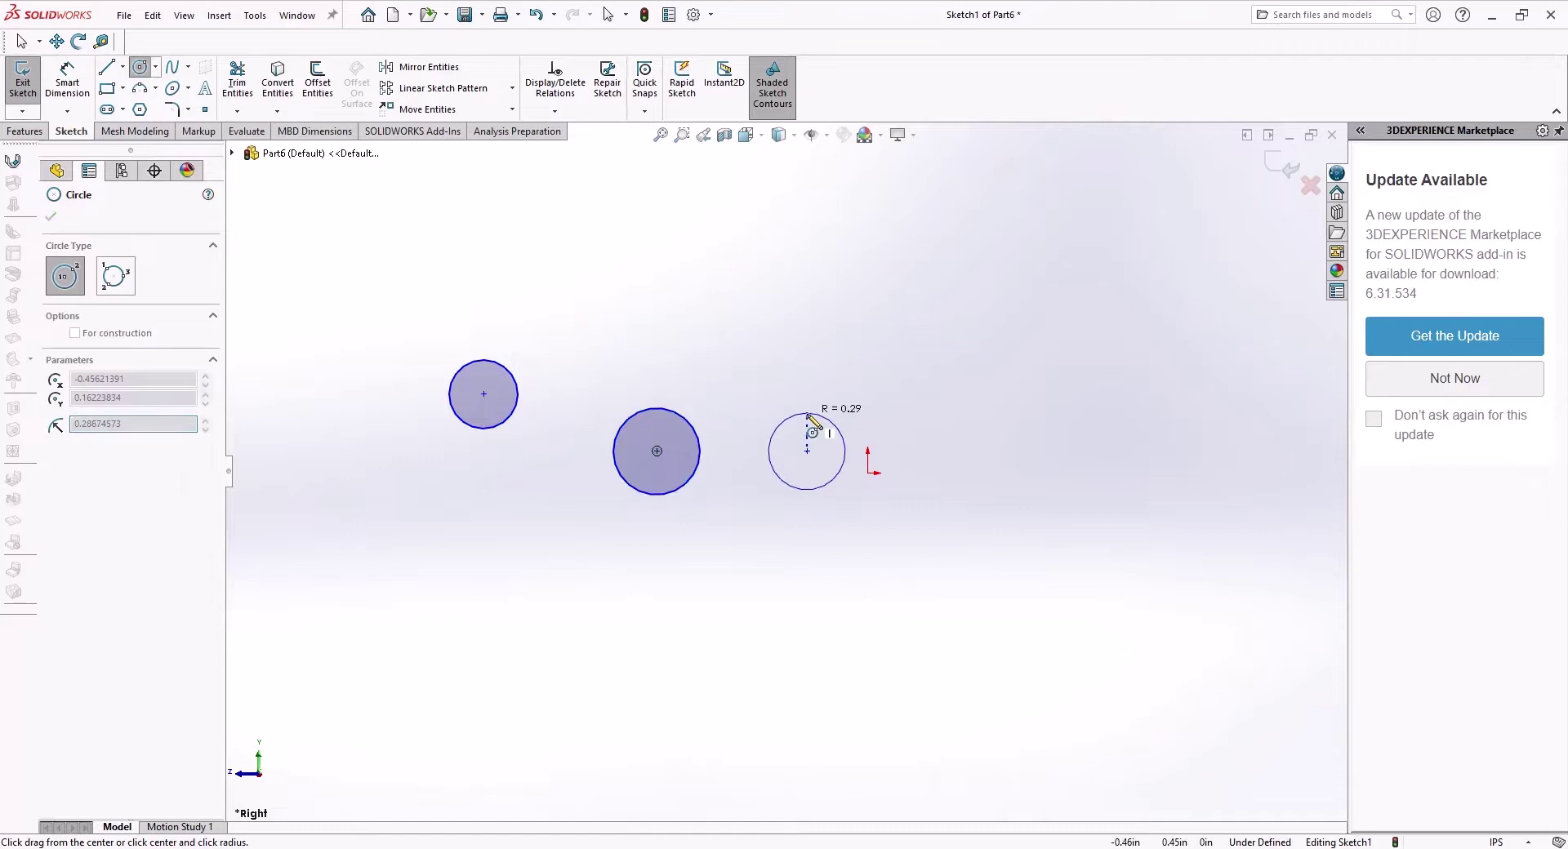
left_click(808, 410)
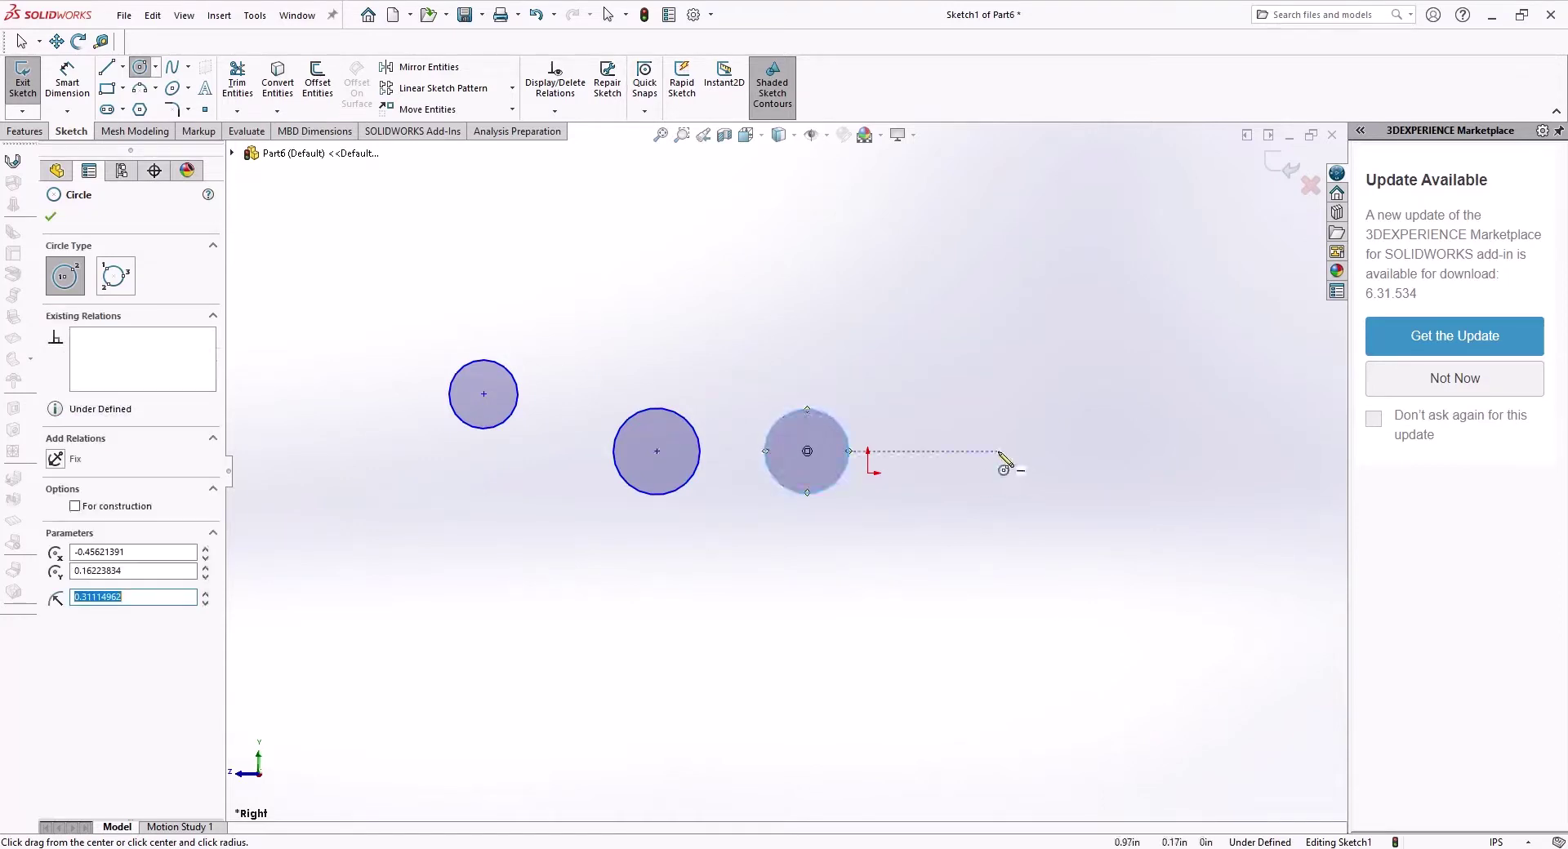
left_click(997, 451)
left_click(998, 408)
left_click(1148, 450)
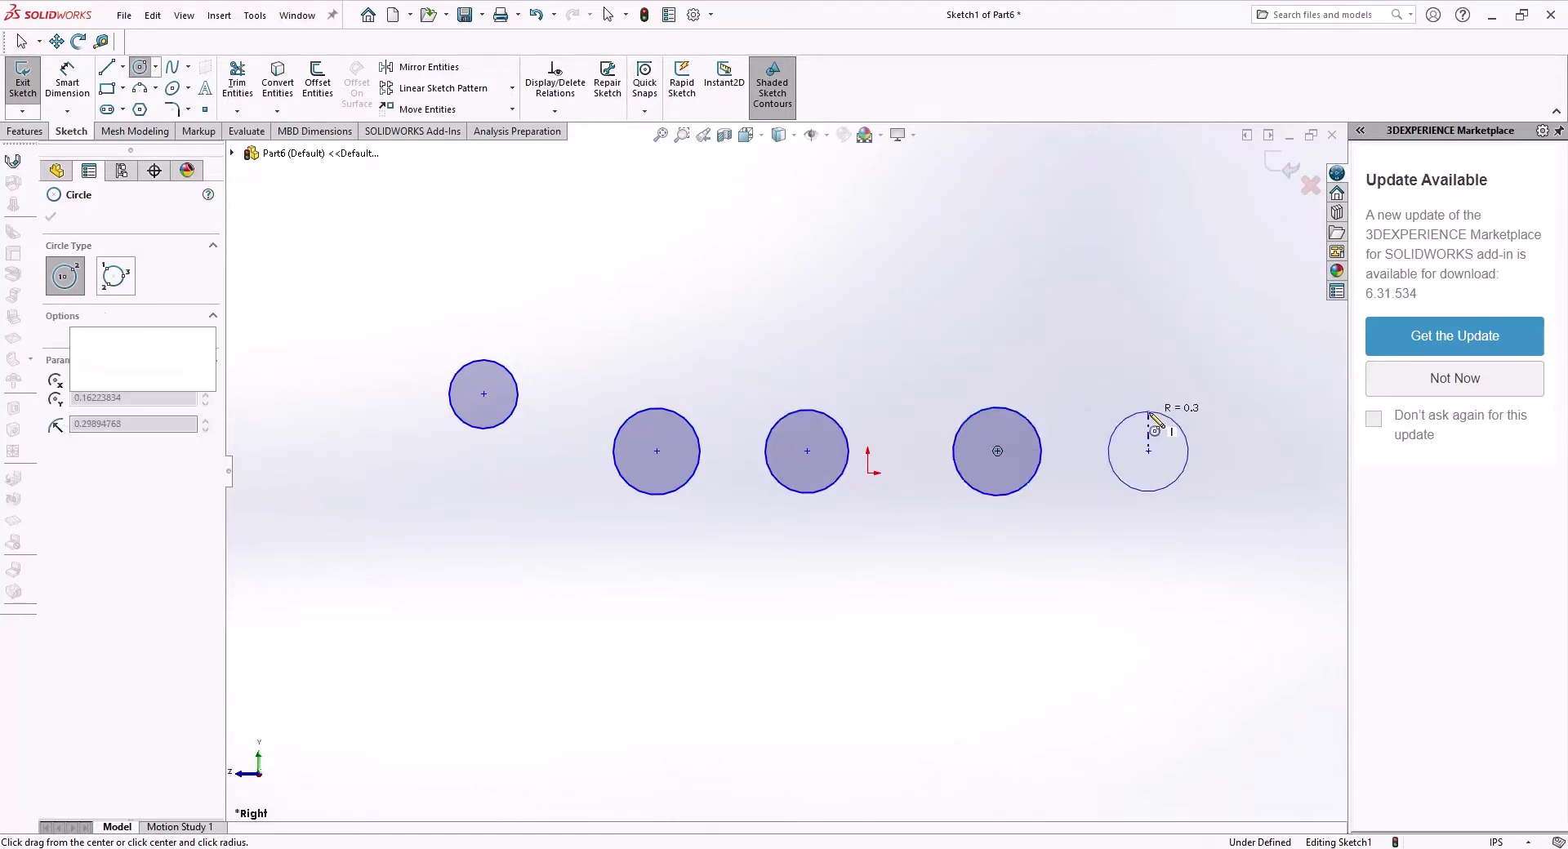
left_click(1148, 413)
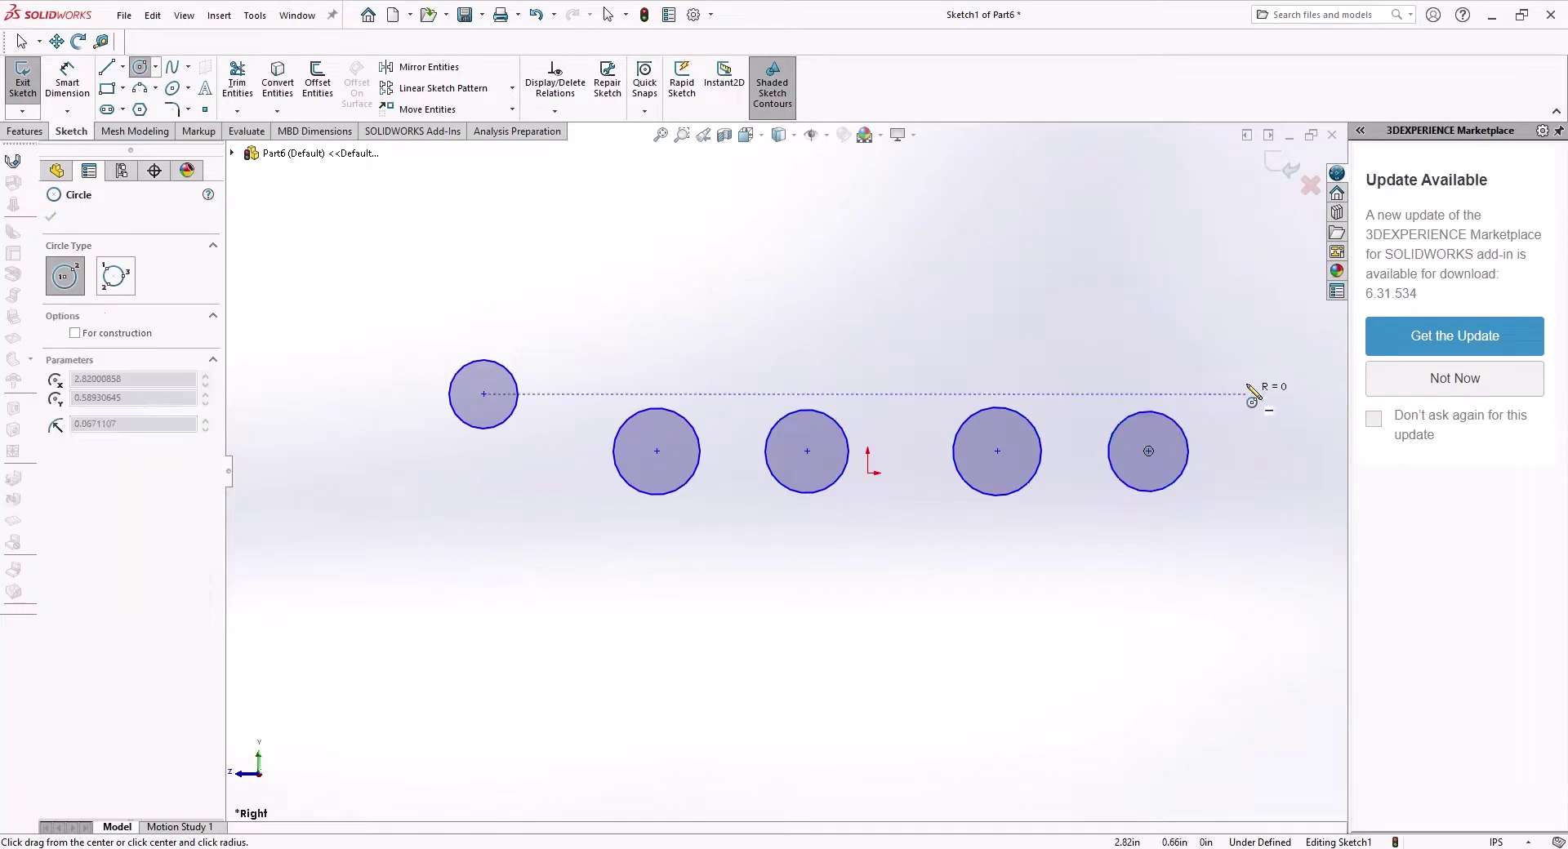
left_click(1245, 394)
left_click(1217, 390)
key("Escape")
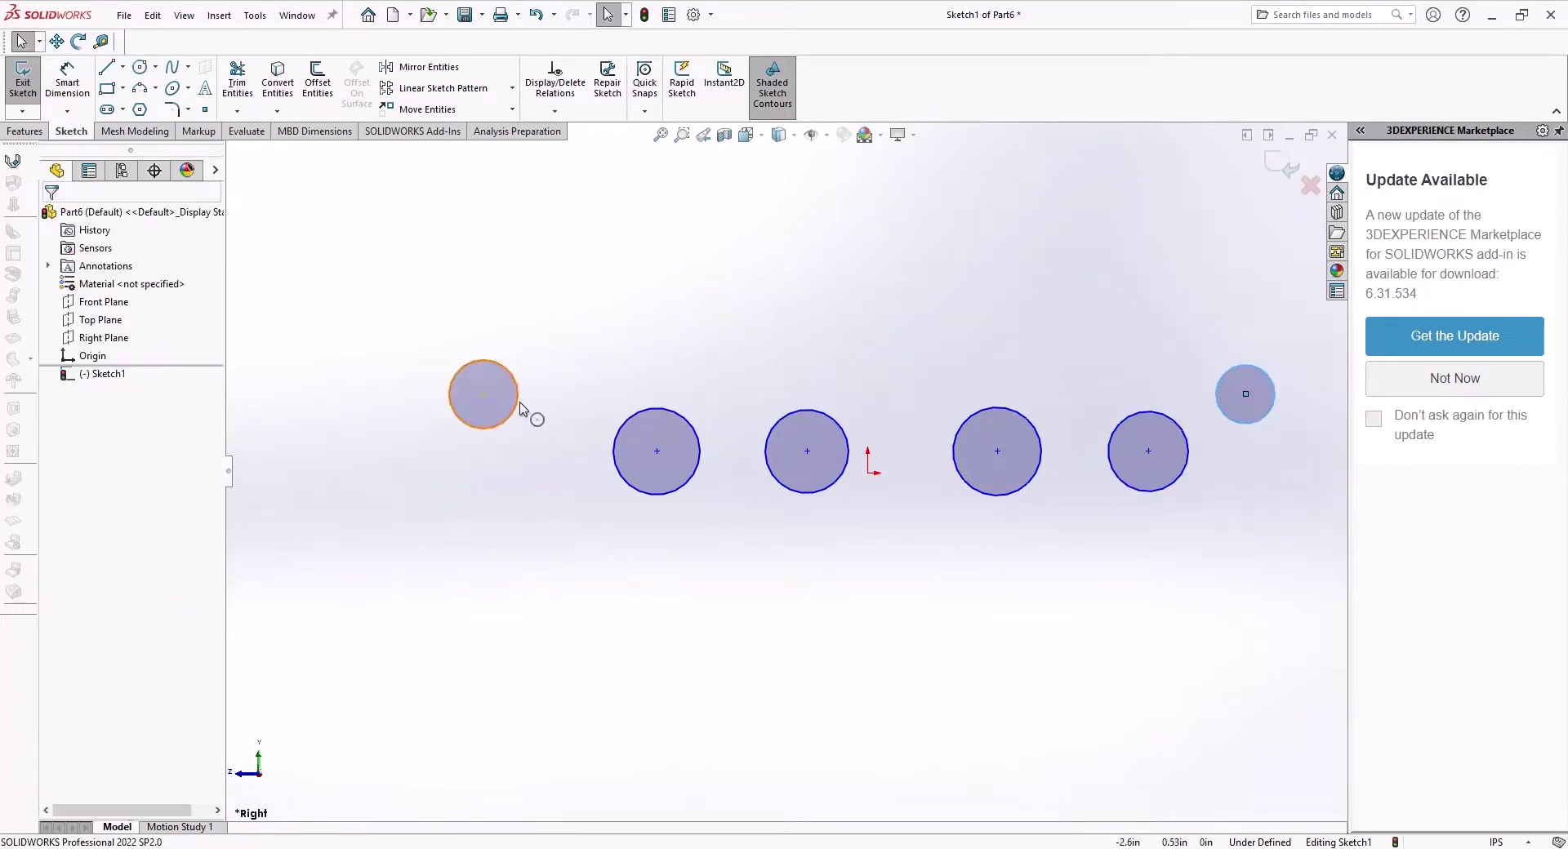
Make the two small end circles equal in size, and the four larger middle circles equal to one another
left_click(514, 406)
left_click(1225, 374, "ctrl")
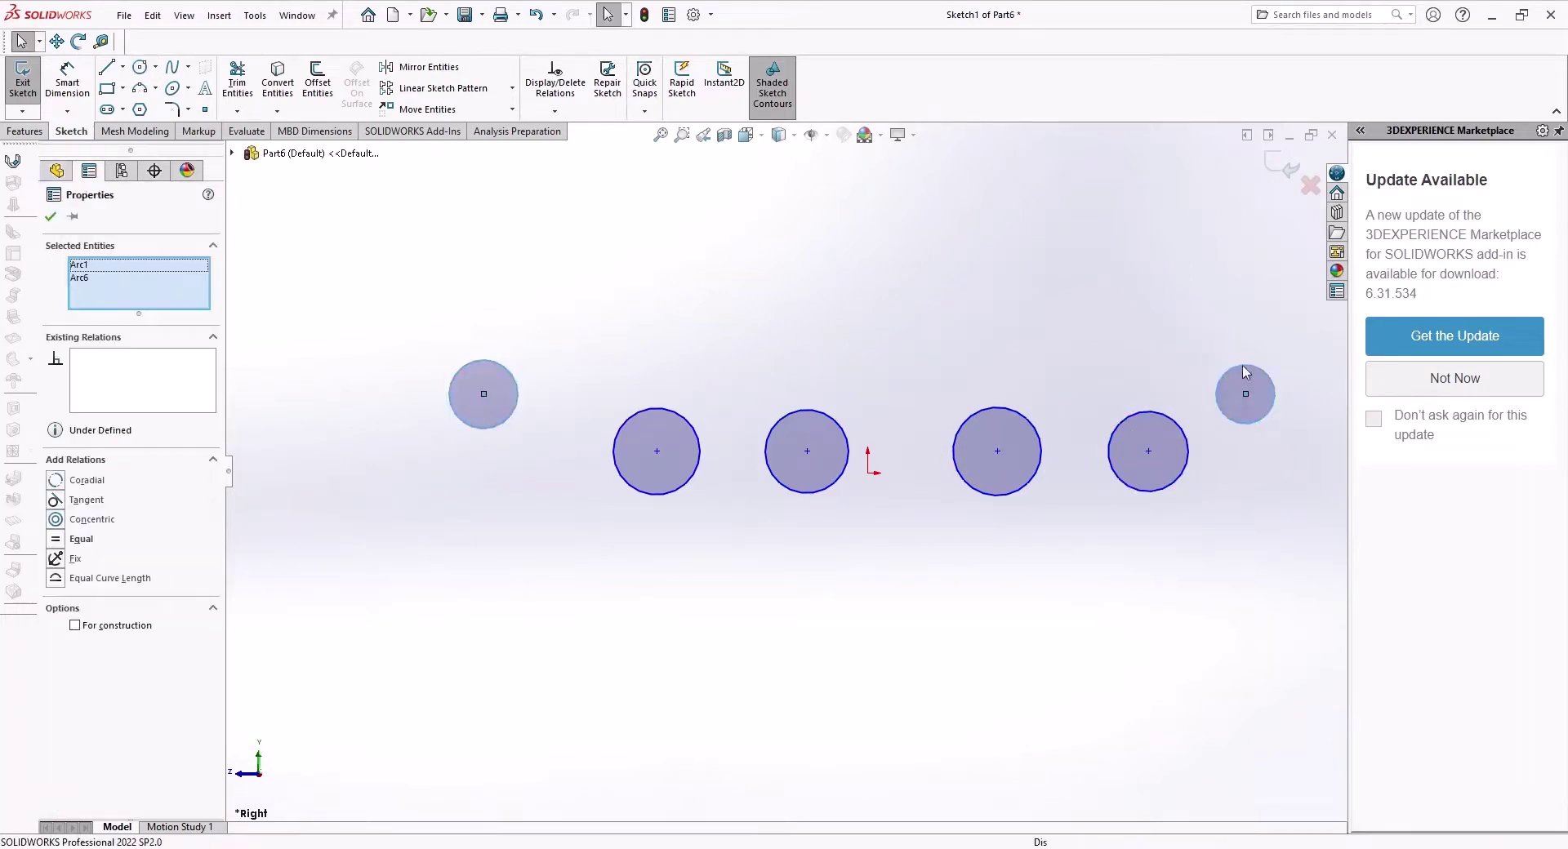
left_click(1347, 303)
mouse_move(1217, 534)
left_mouse_down()
mouse_move(821, 362)
mouse_move(590, 360)
mouse_move(1013, 517)
mouse_move(1194, 547)
left_mouse_up()
left_click(609, 354)
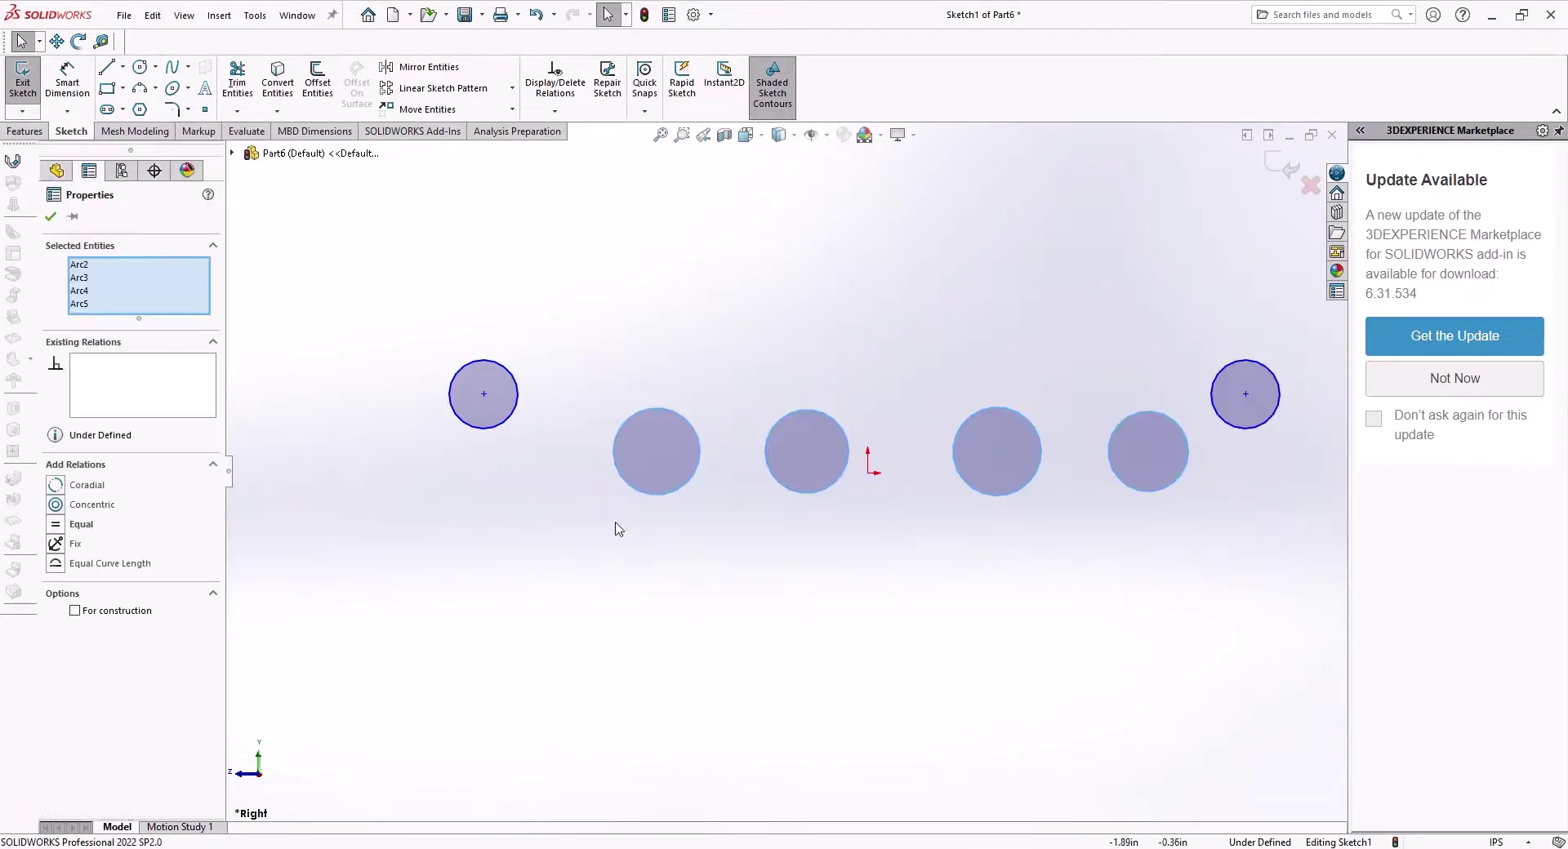
left_click(56, 524)
left_click(567, 598)
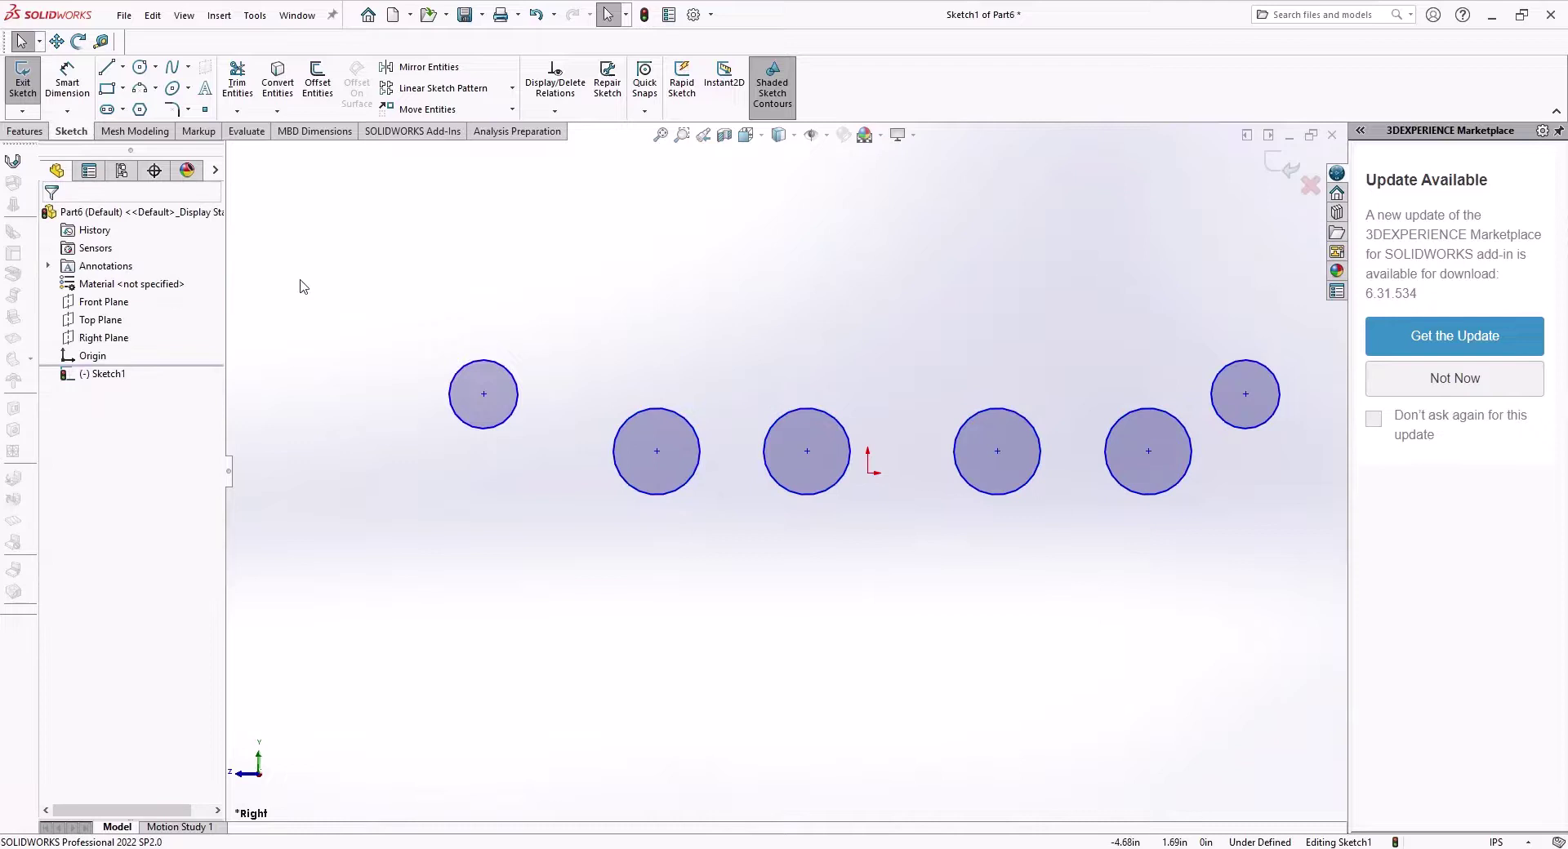
Align the centres of the four larger circles horizontally, and likewise the centres of the two small end circles
left_click(657, 451)
left_click(807, 451, "ctrl")
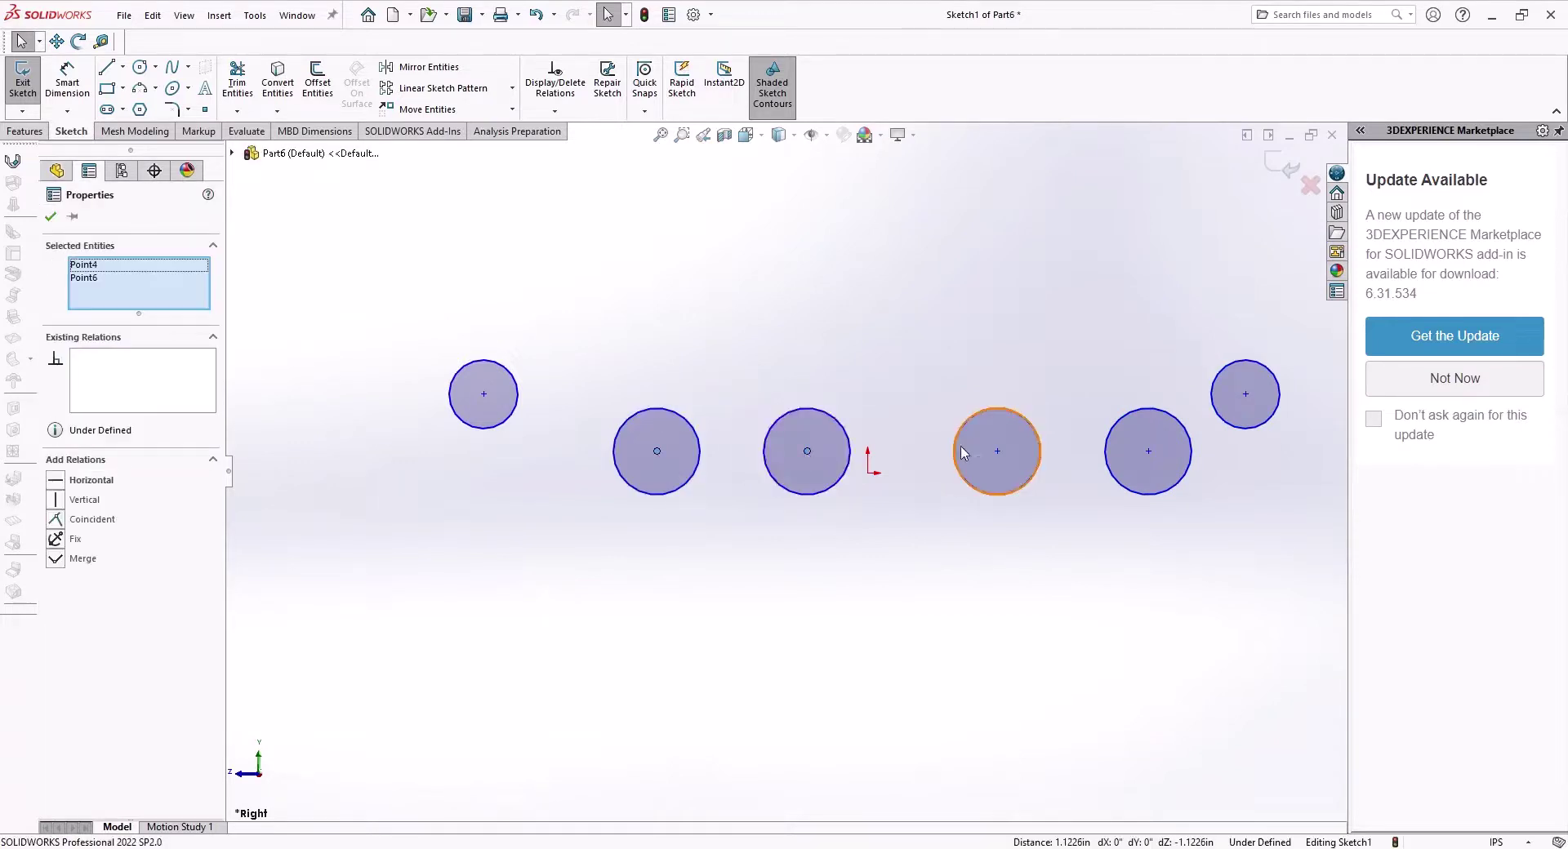
left_click(997, 451, "ctrl")
left_click(1148, 450, "ctrl")
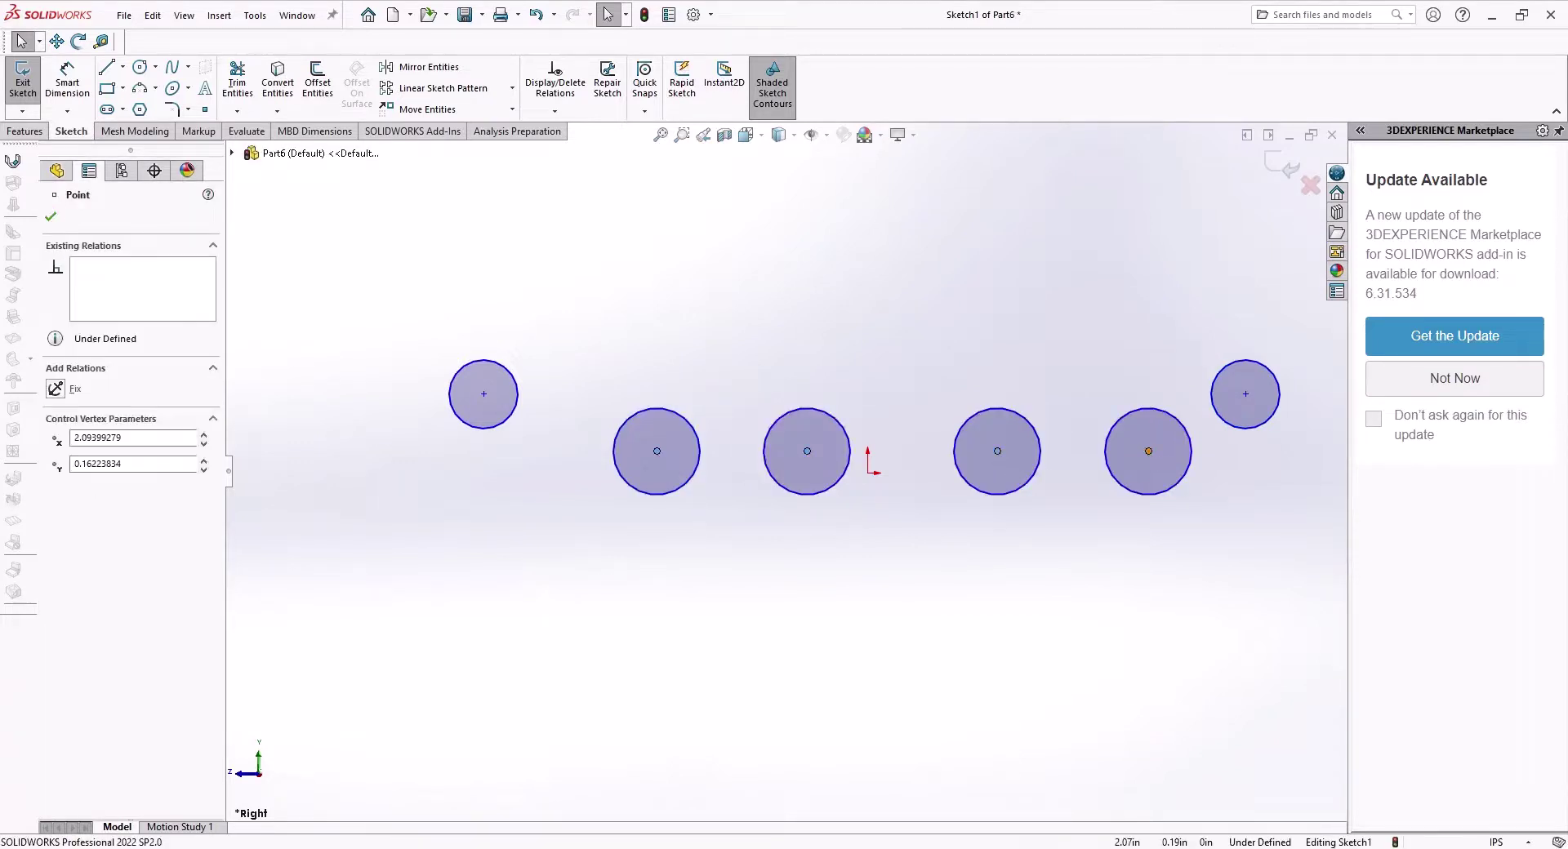
key("Escape")
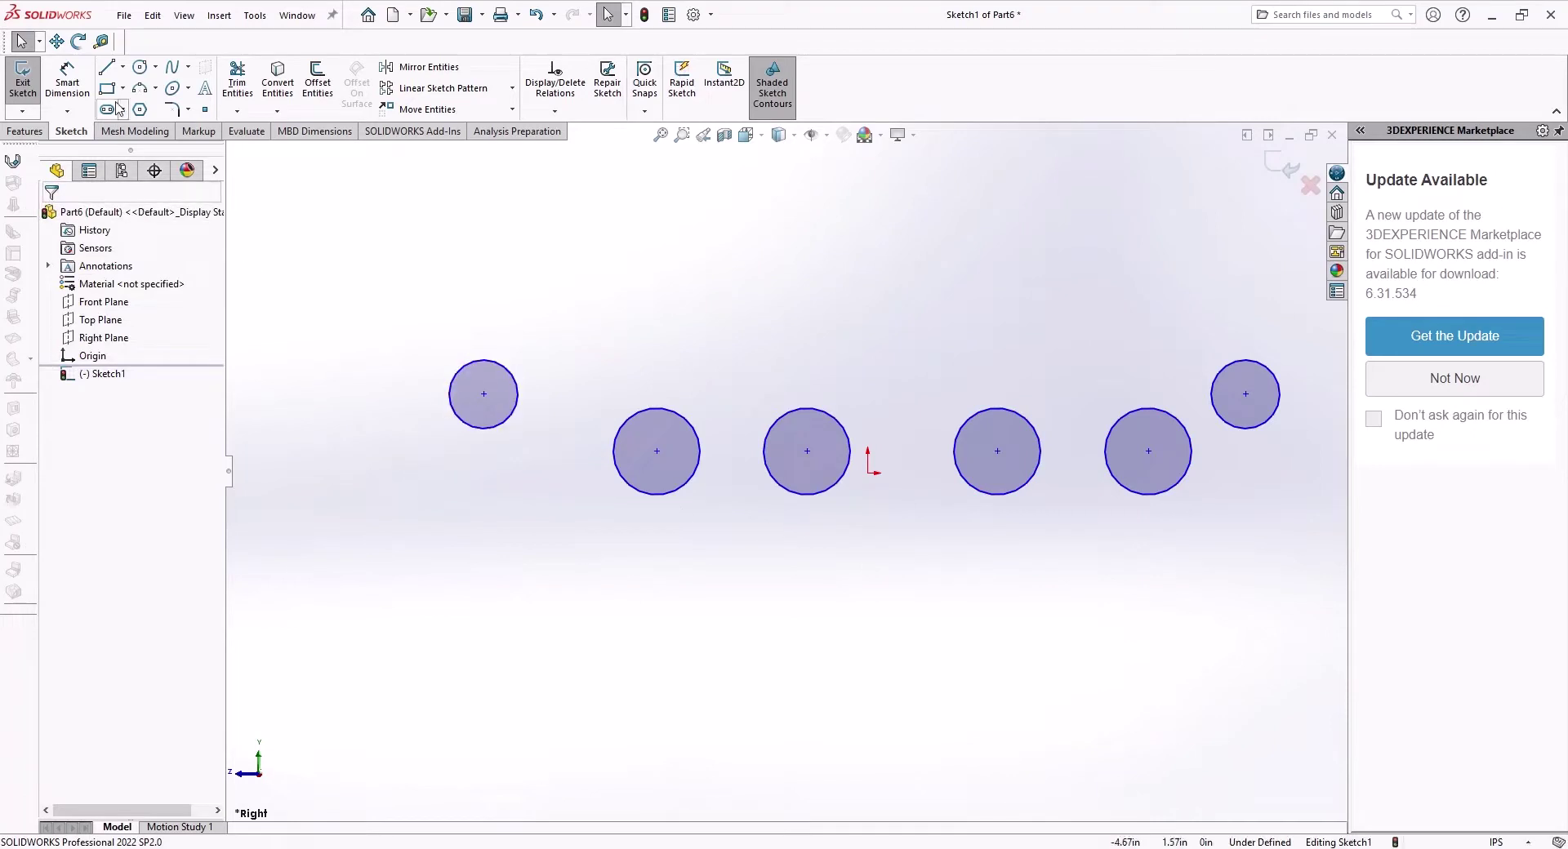
left_click(483, 394)
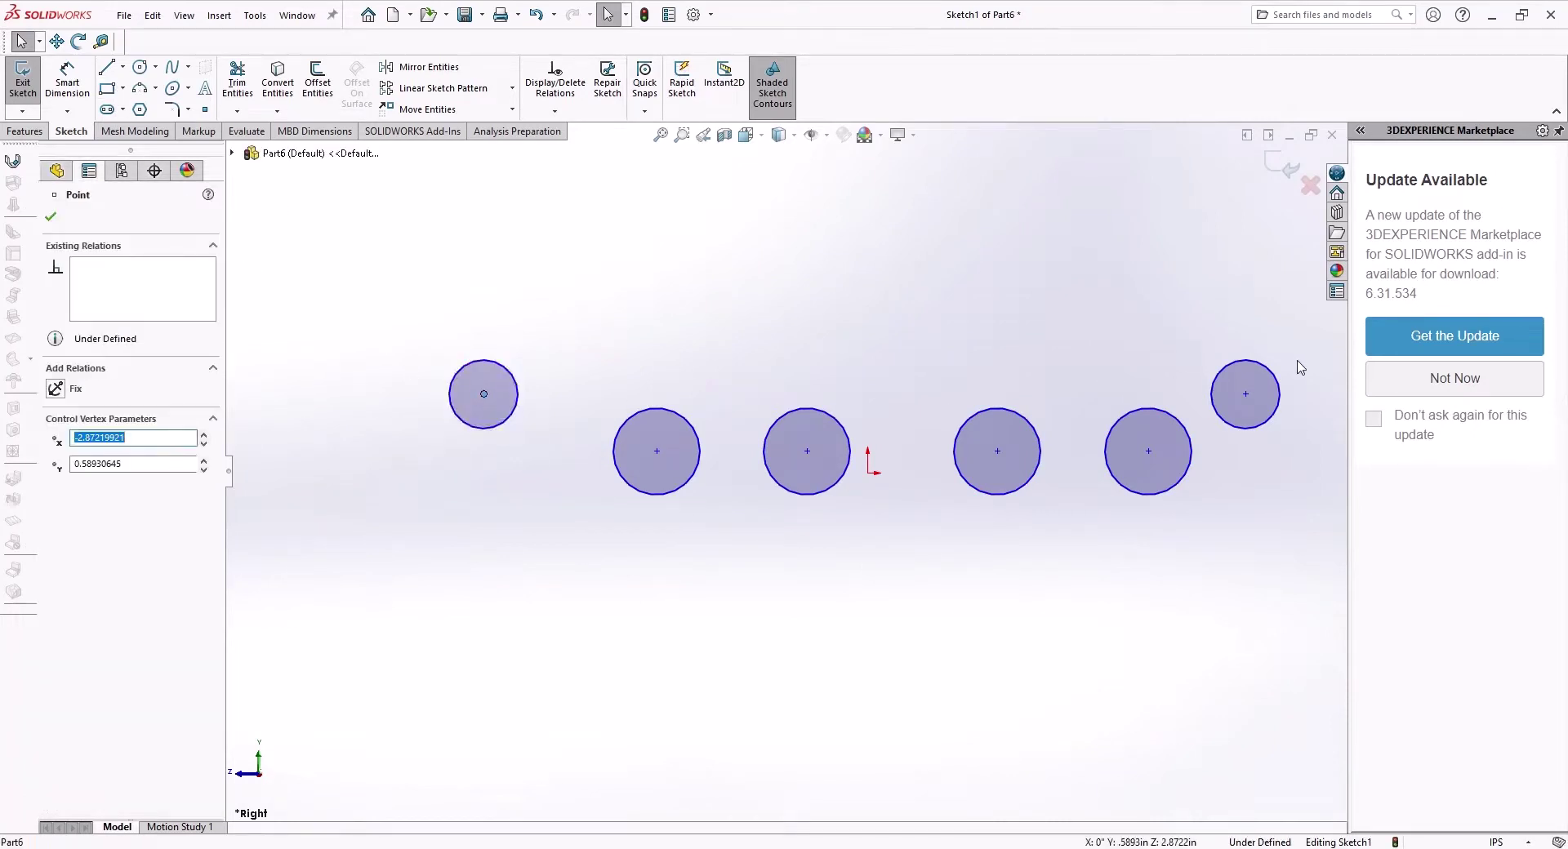
left_click(1245, 394, "ctrl")
key("Escape")
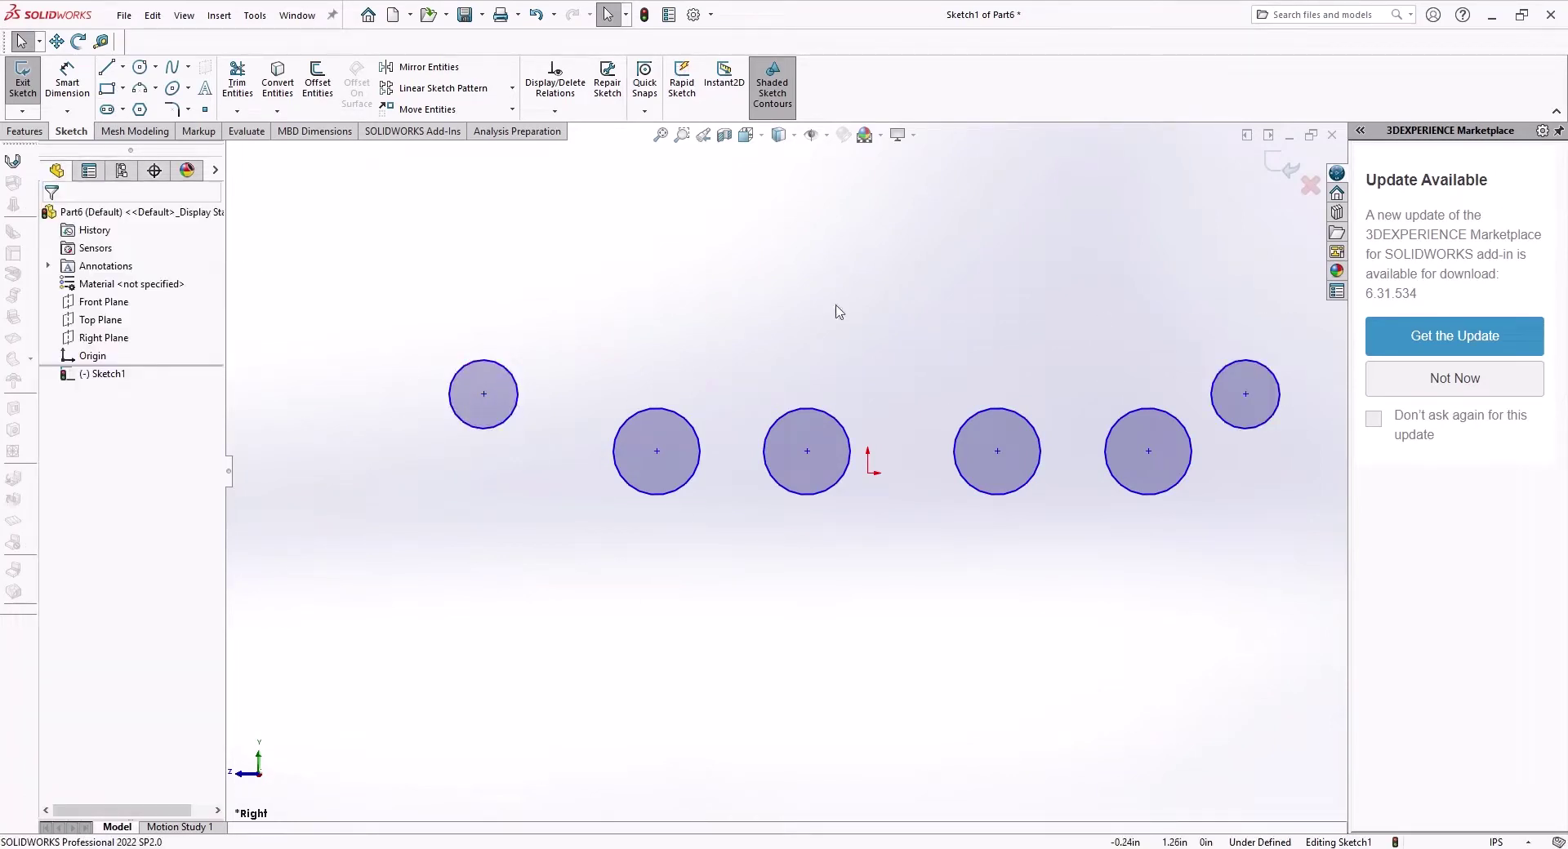
Exit the sketch and extrude the six circles as blind bosses 0.3 in deep
left_click(23, 80)
left_click(35, 91)
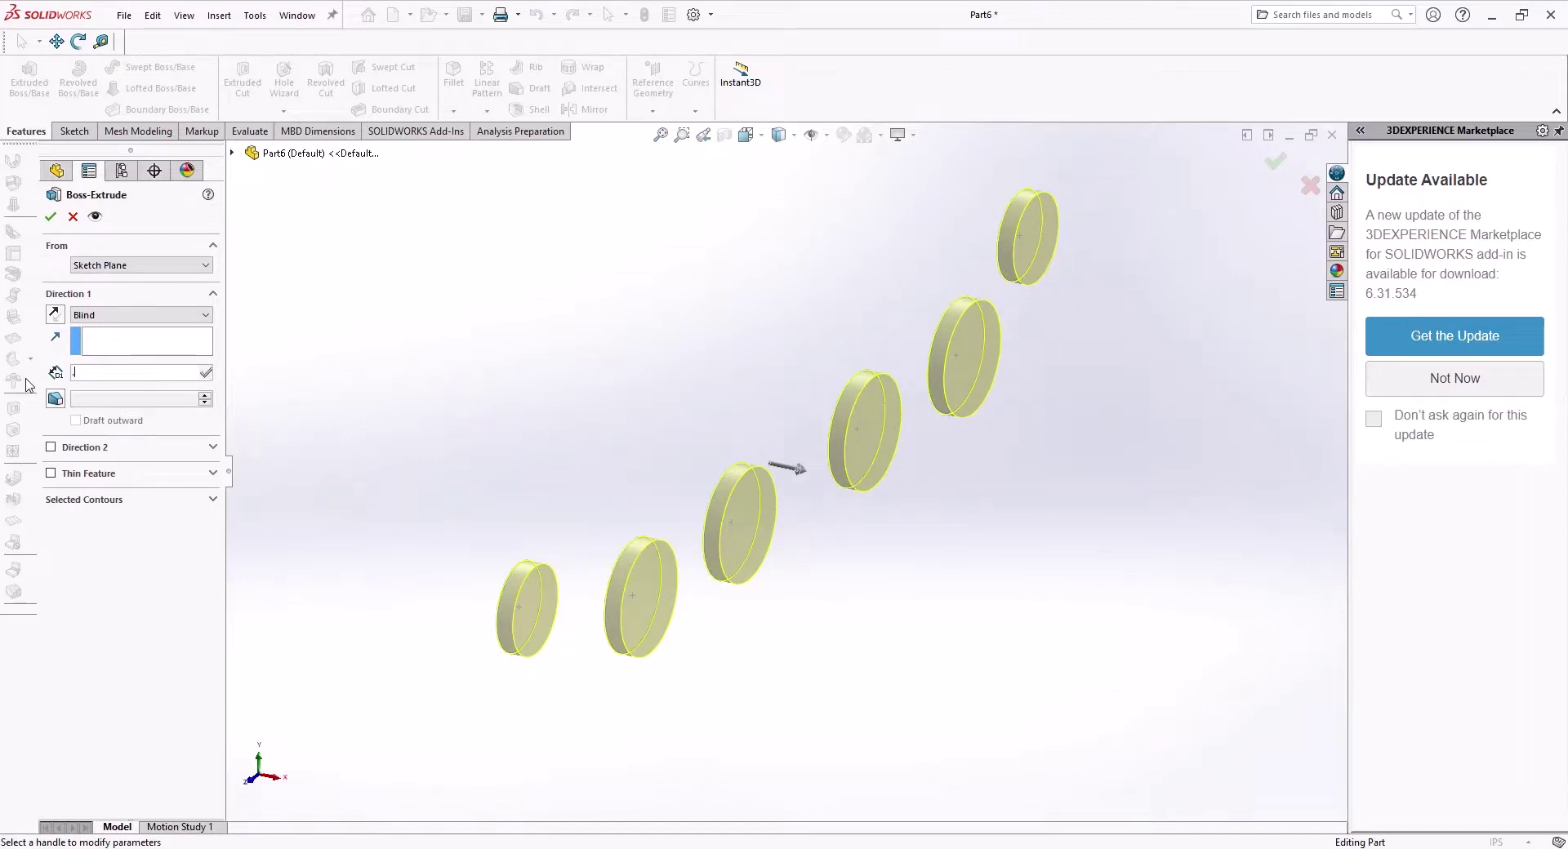
type(".5")
key("Return")
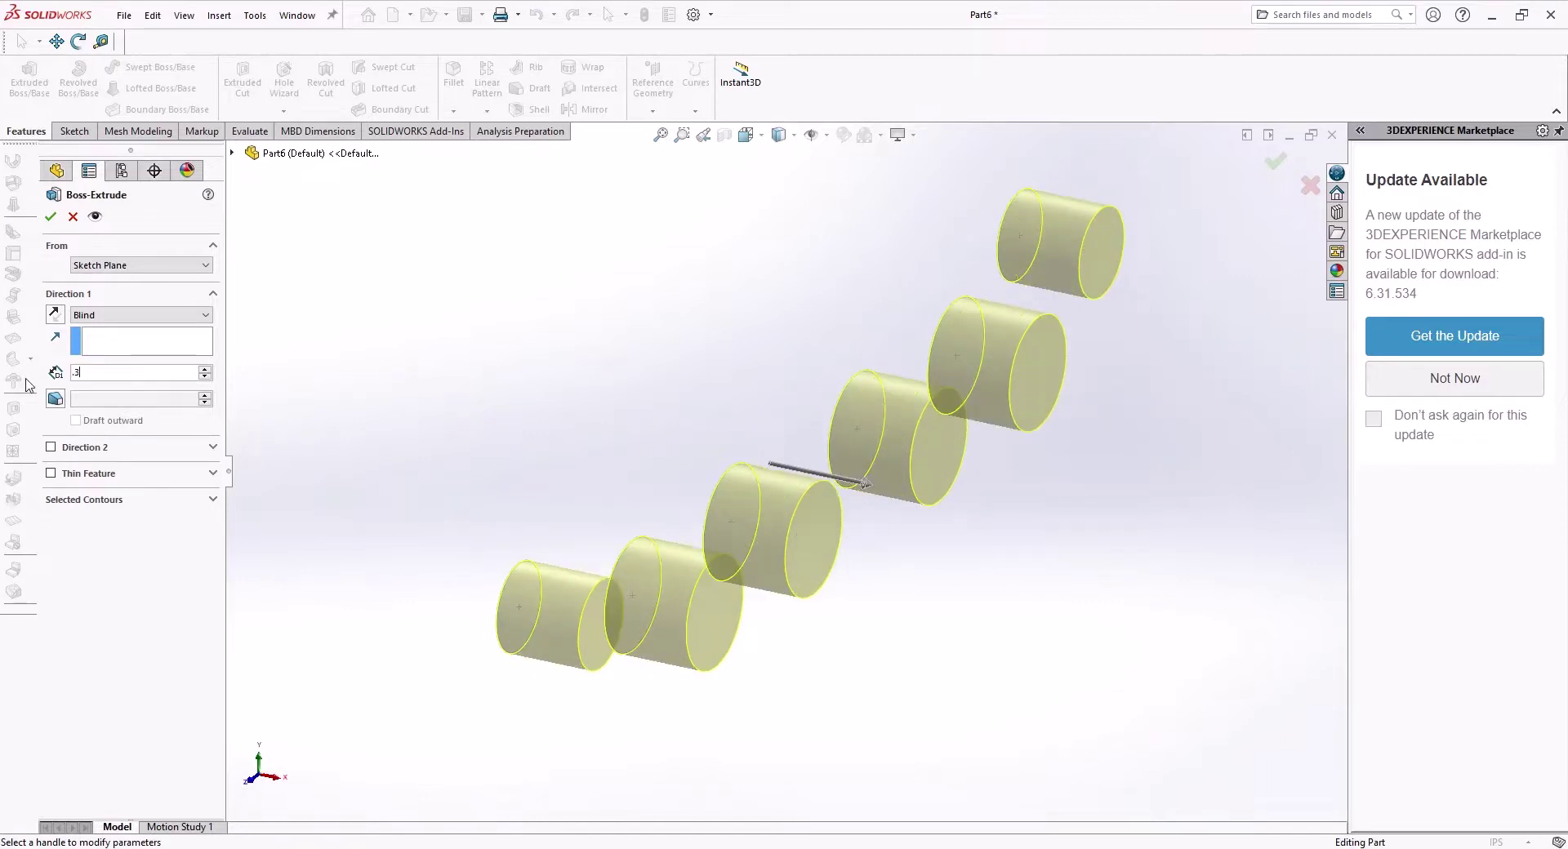
type(".3")
key("Return")
left_click(51, 216)
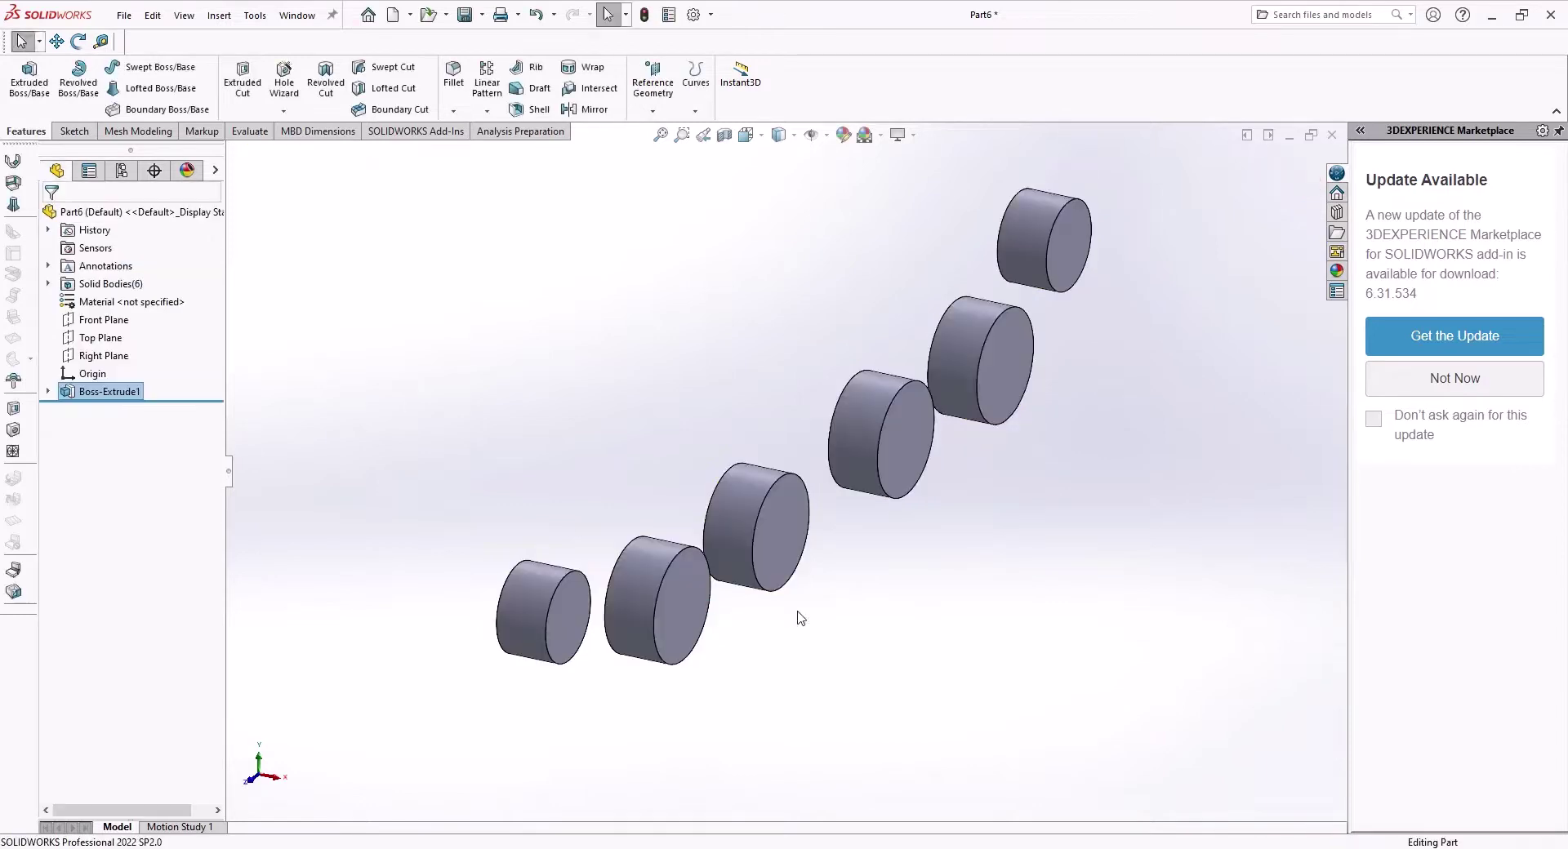
mouse_move(798, 620)
middle_mouse_down()
mouse_move(718, 542)
mouse_move(620, 537)
middle_mouse_up()
scroll(612, 534, "down", 4)
left_click(696, 504)
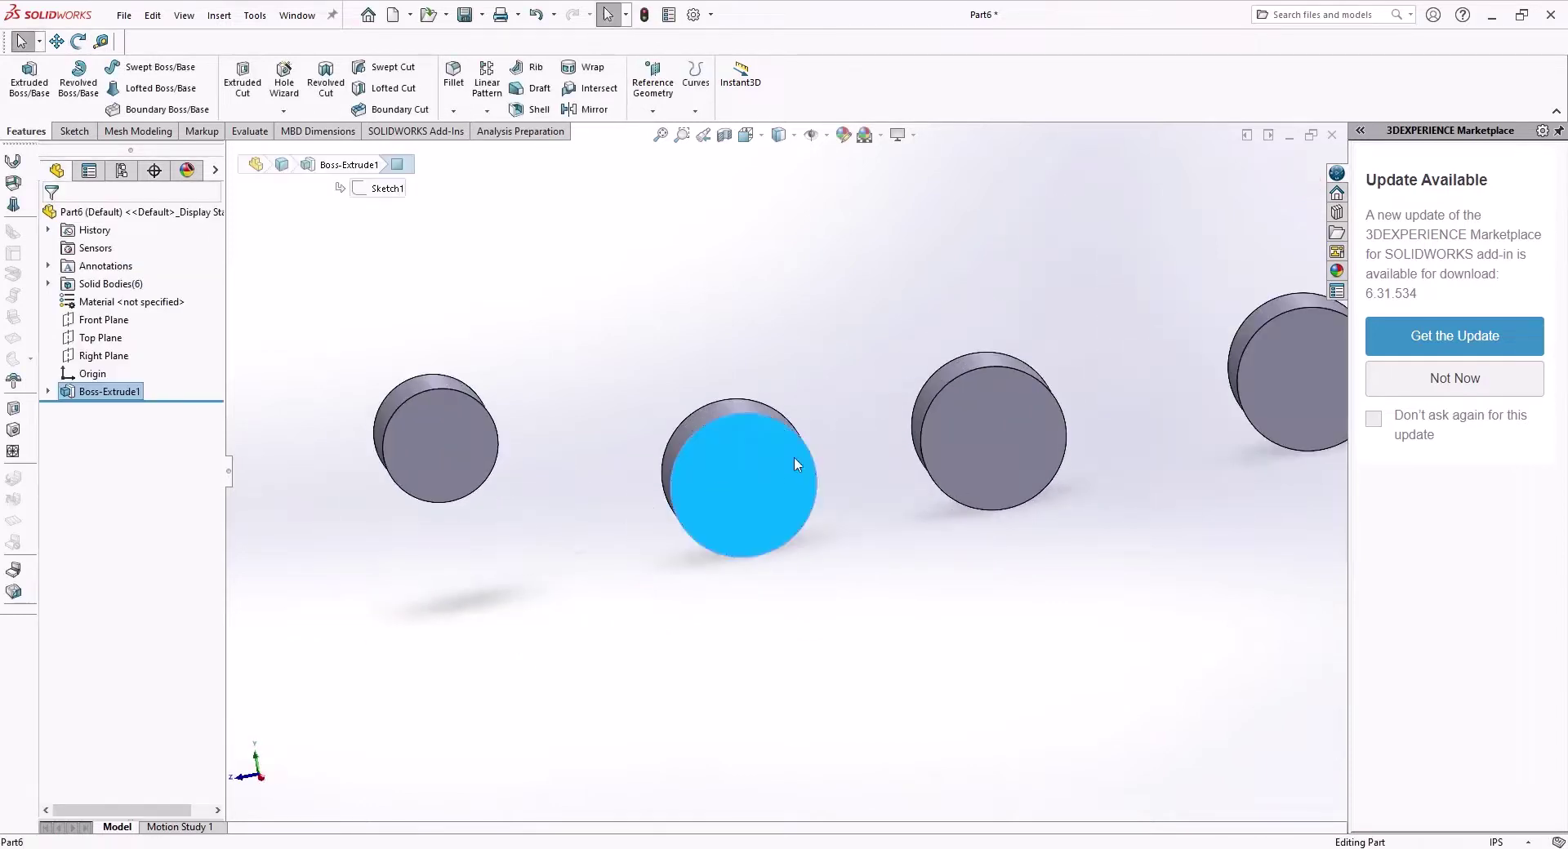
left_click(793, 458)
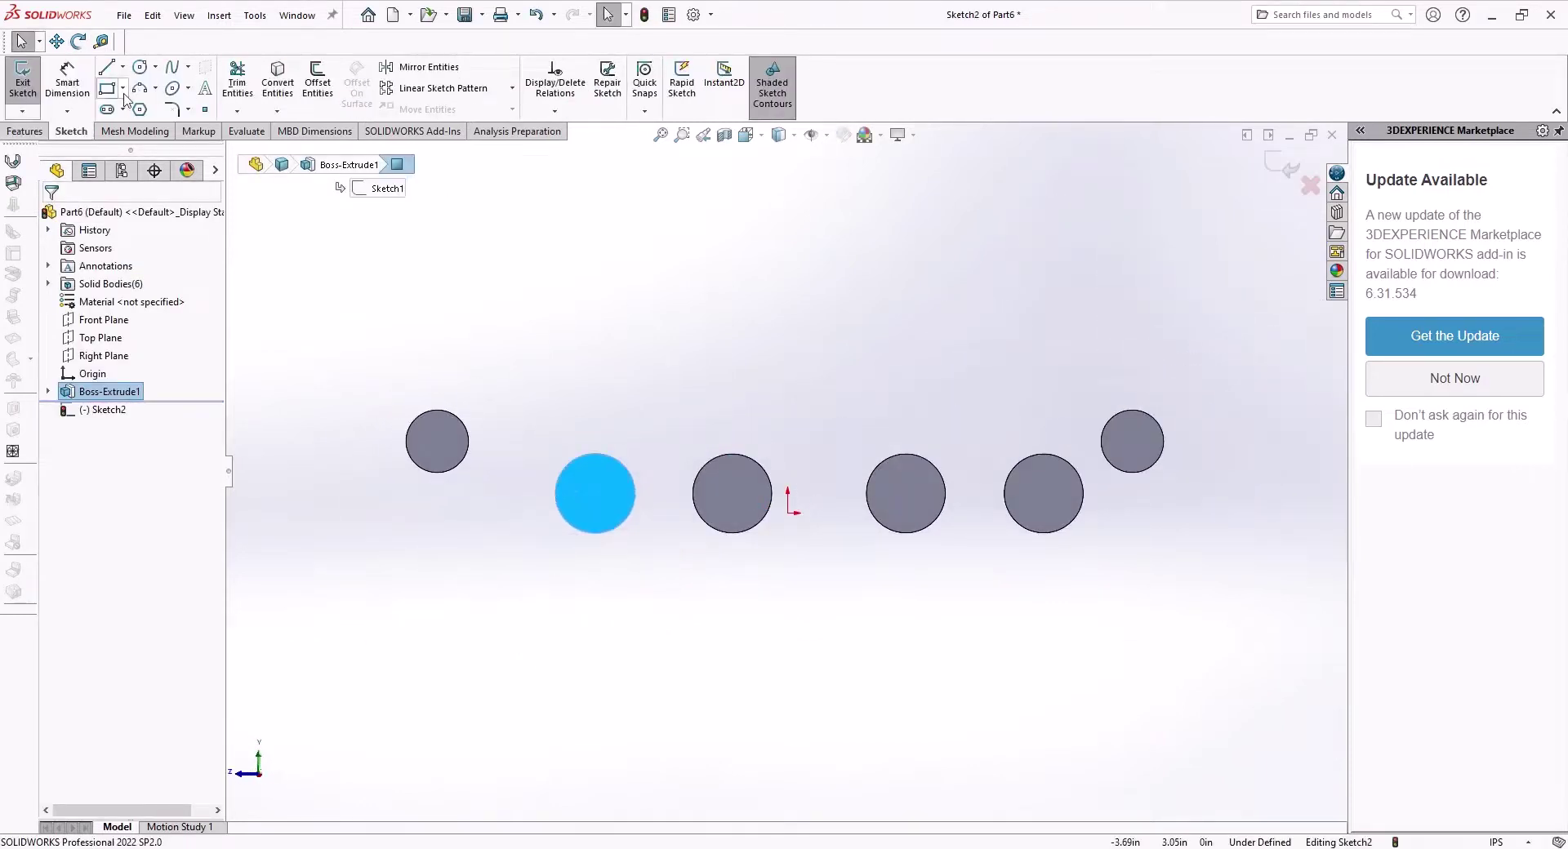
left_click(24, 90)
Sketch a closed four-sided half-tooth profile on the outer face of the small end wheel, projecting from its rim at centre height
scroll(1180, 453, "down", 5)
left_click(973, 409)
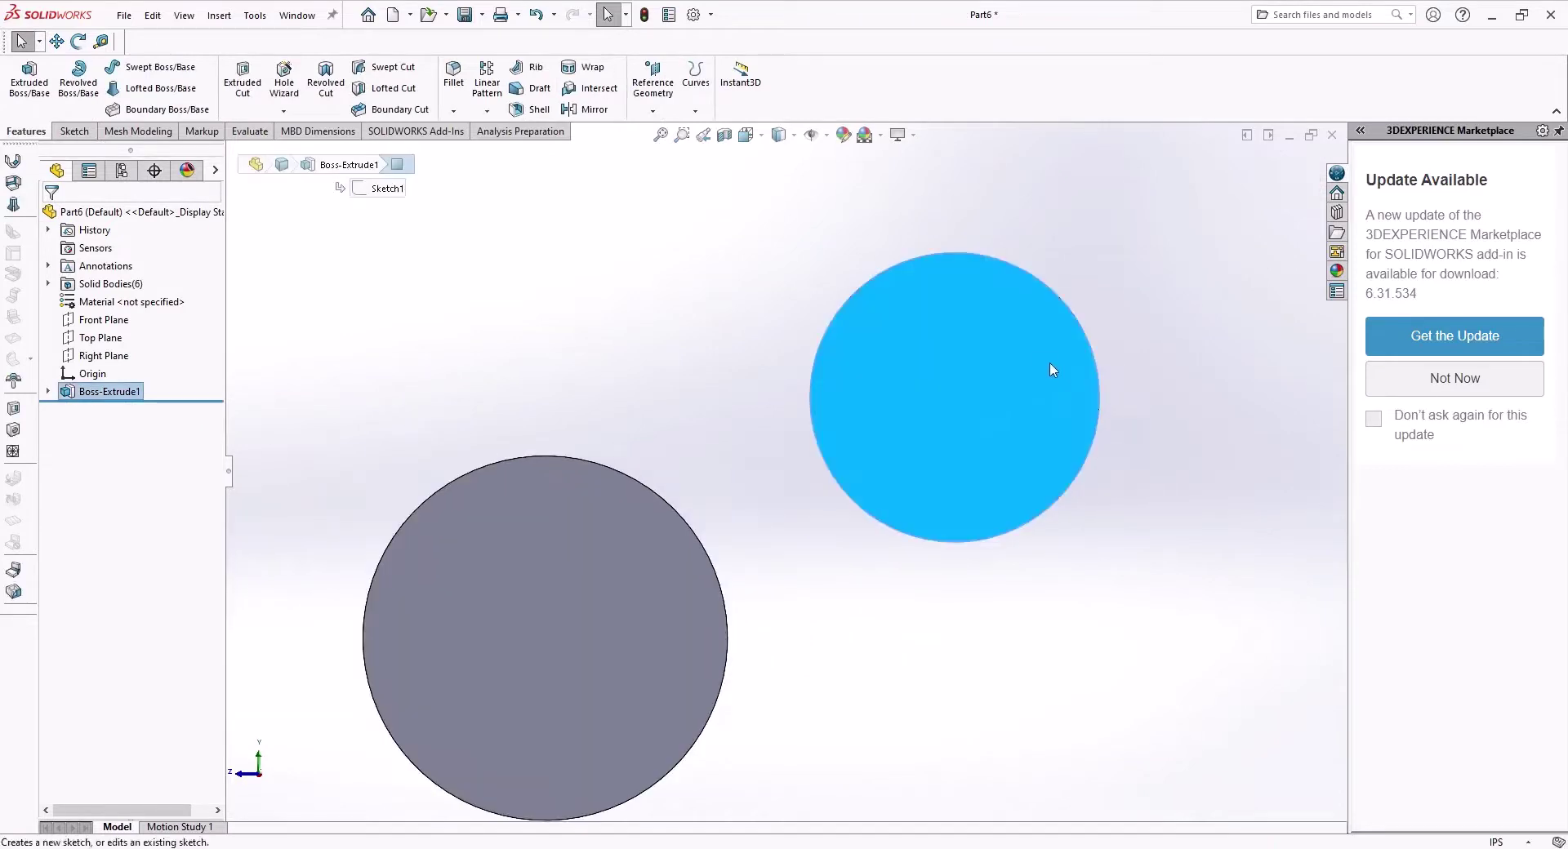
left_click(1050, 367)
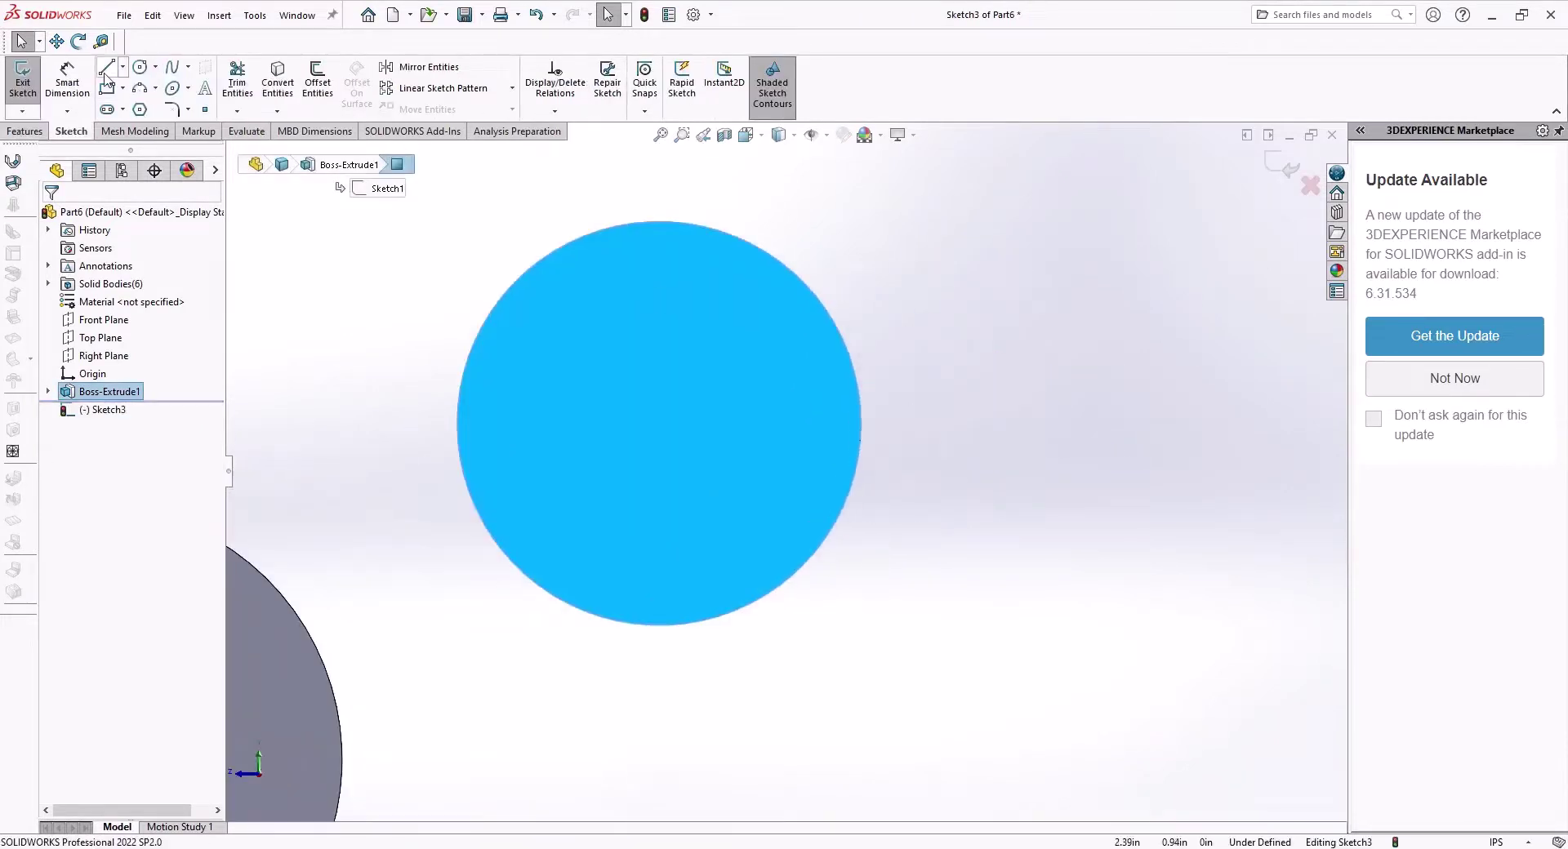
left_click(106, 68)
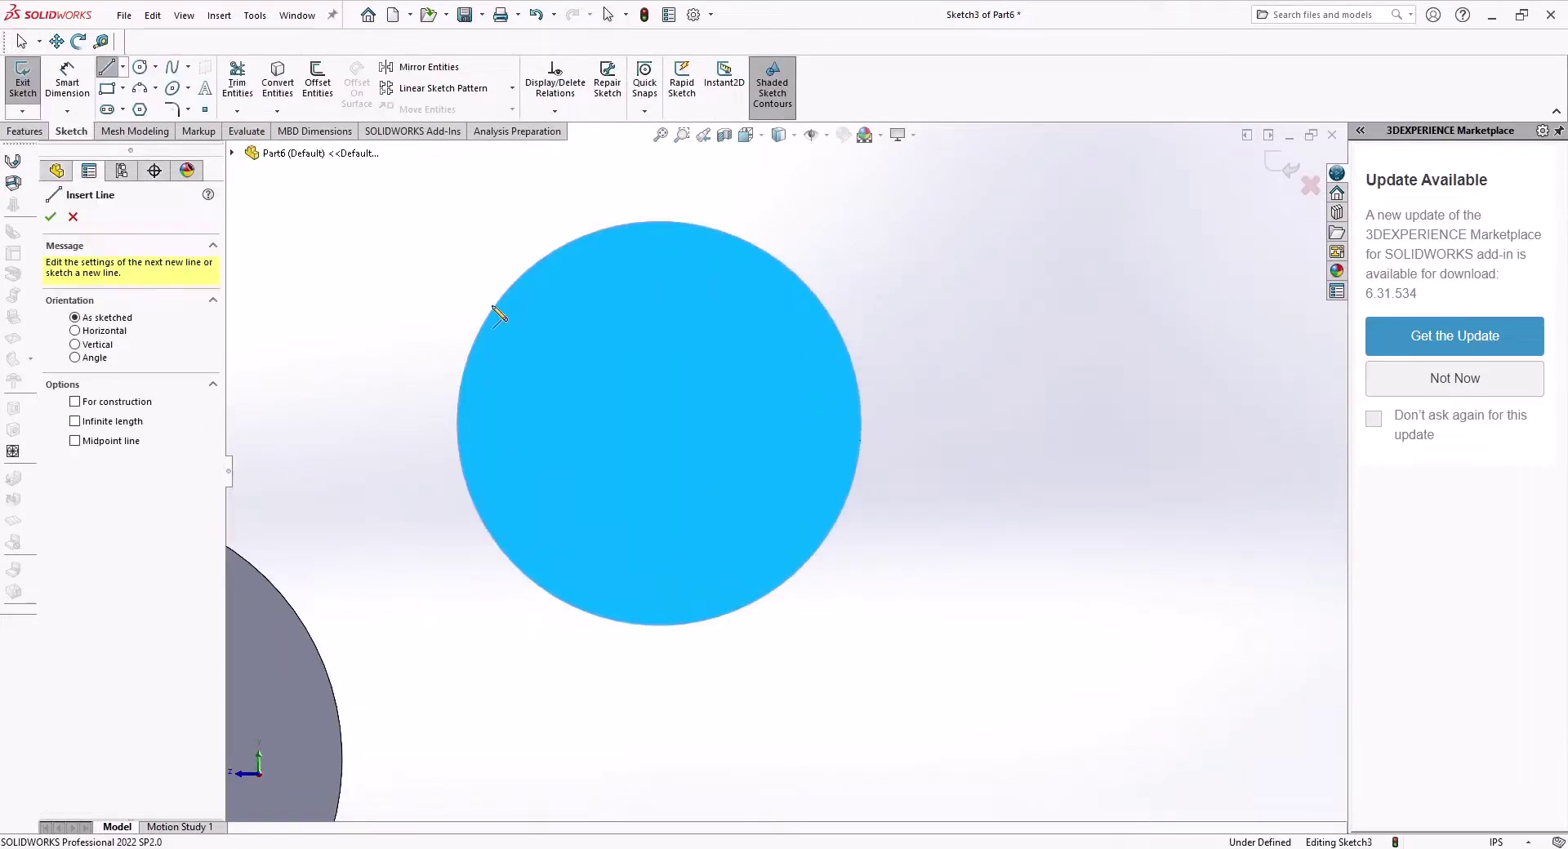
left_click(862, 423)
left_click(902, 400)
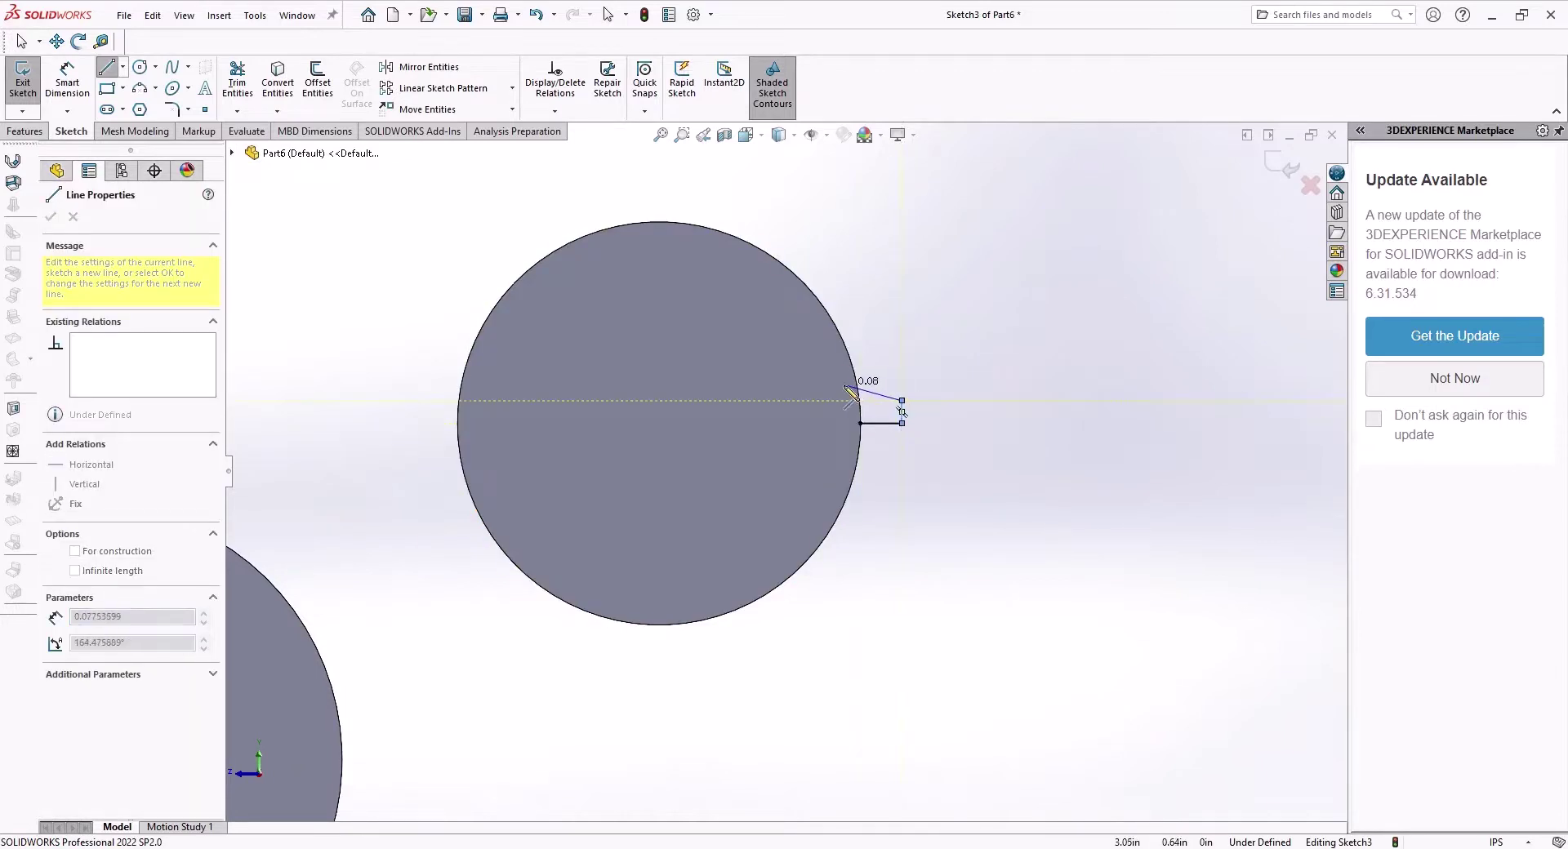
left_click(843, 384)
left_click(860, 423)
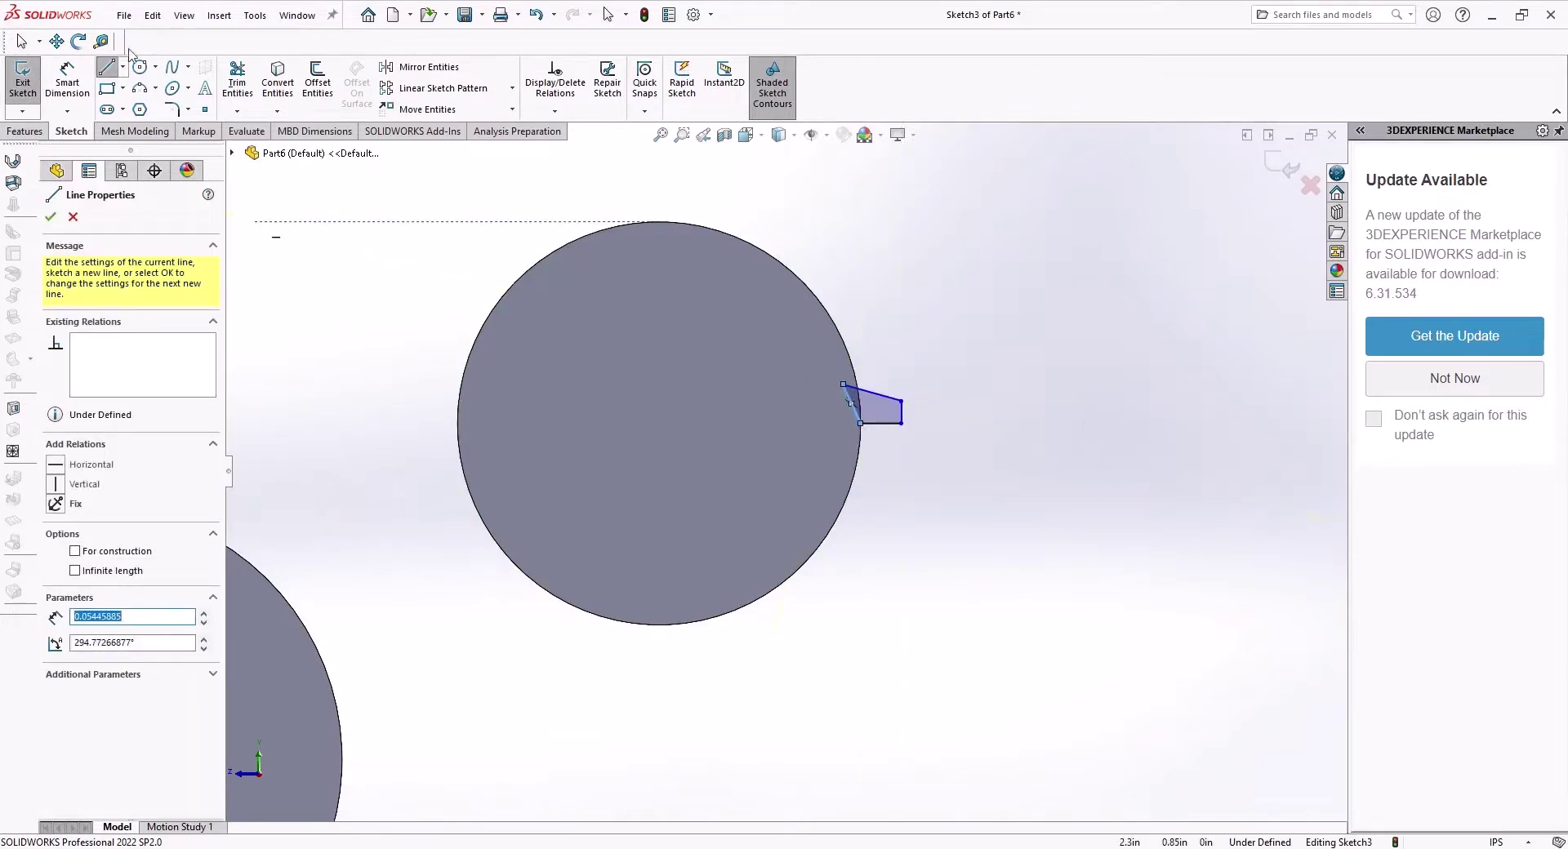
Mirror the half-tooth outline about its lower horizontal line to complete the tooth profile
left_click(429, 67)
left_click_drag(748, 493, 1026, 332)
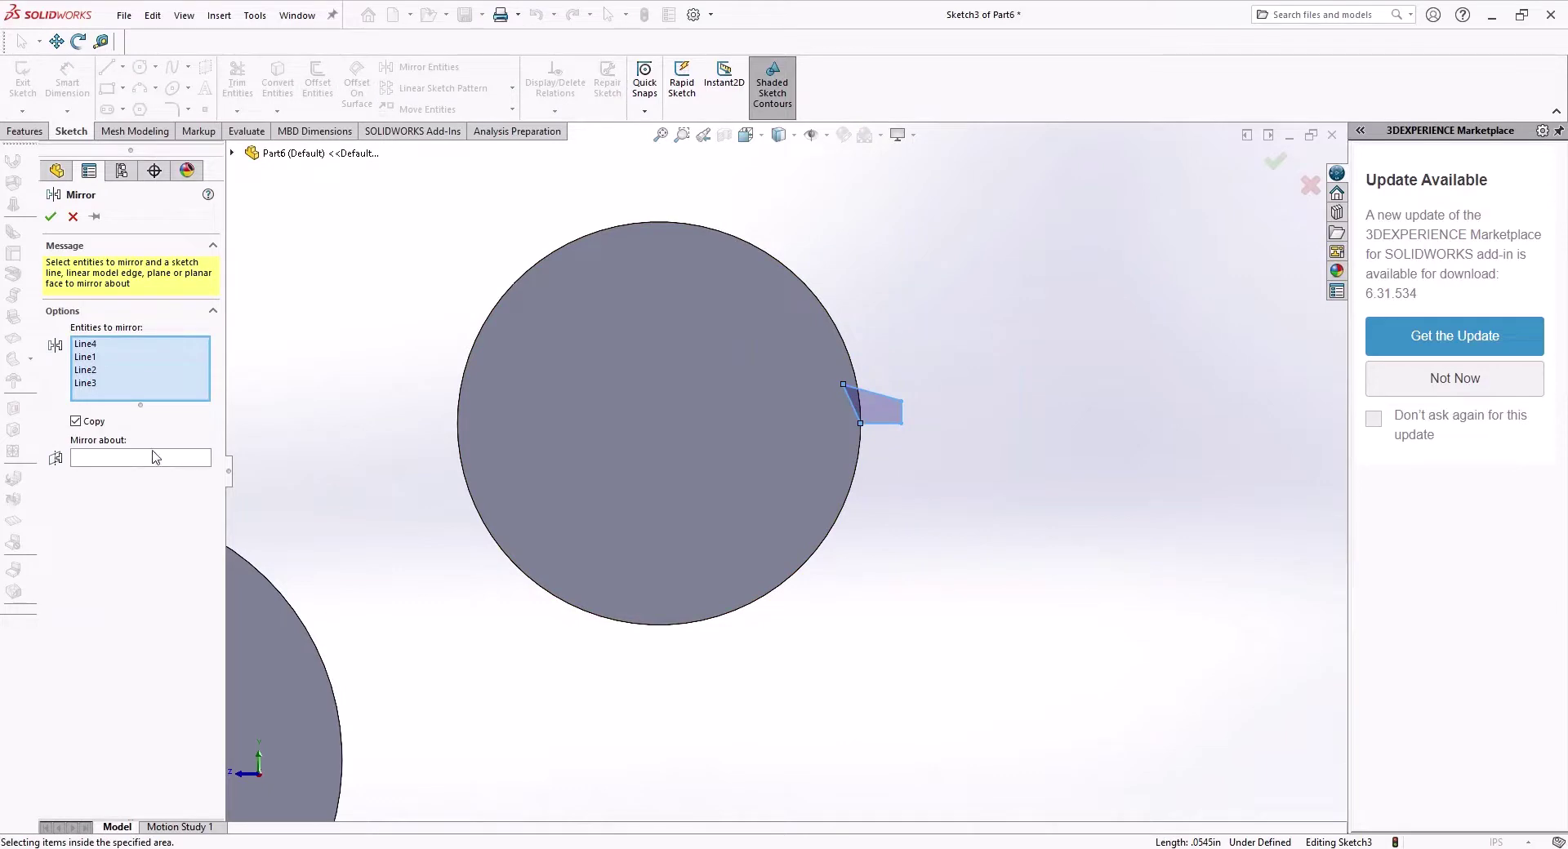
left_click(180, 458)
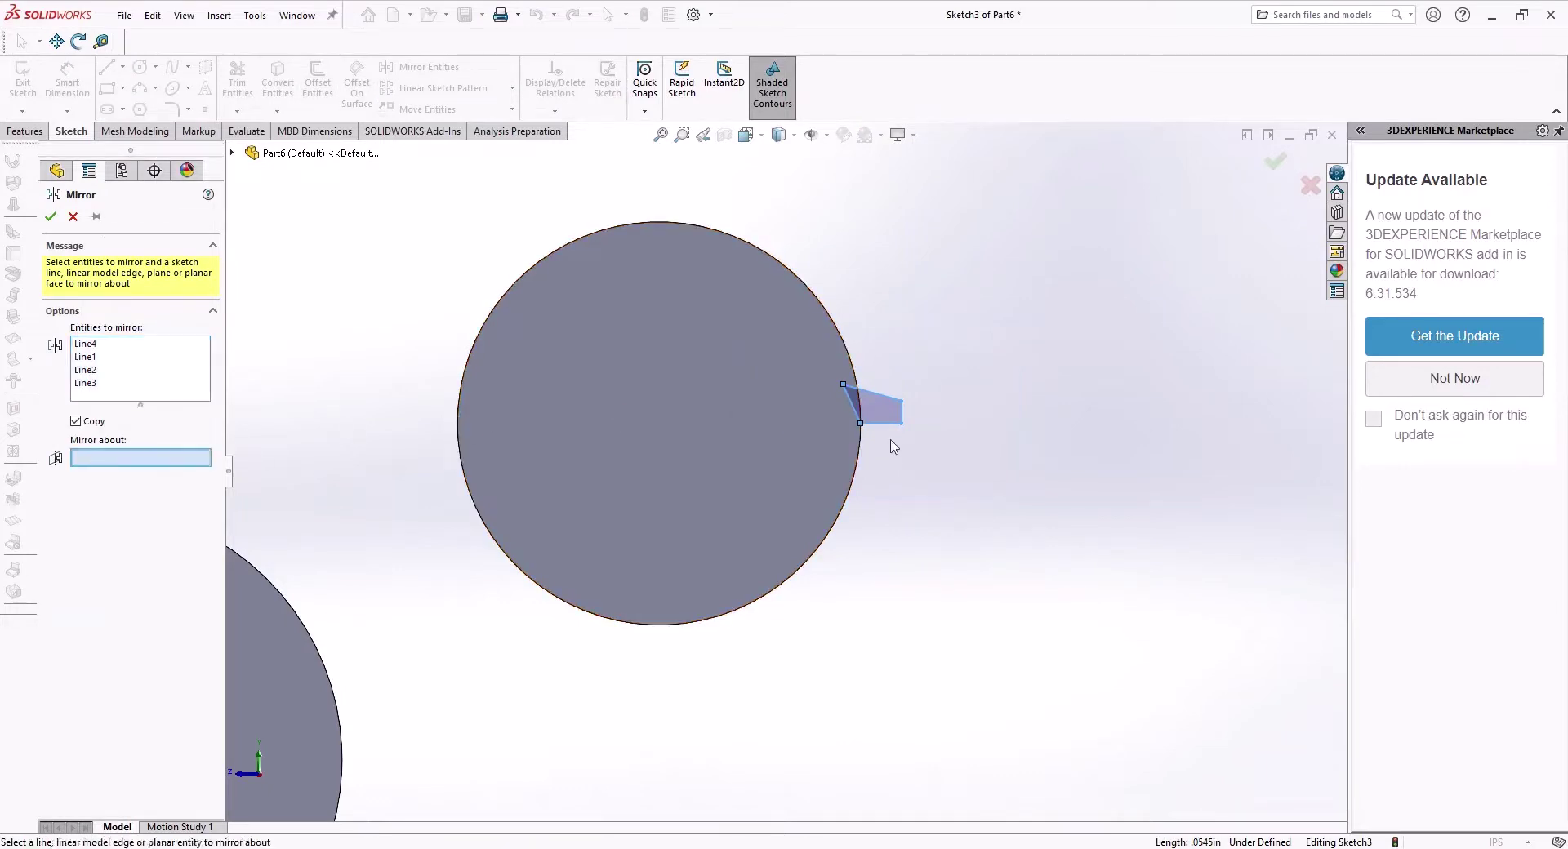
left_click(880, 423)
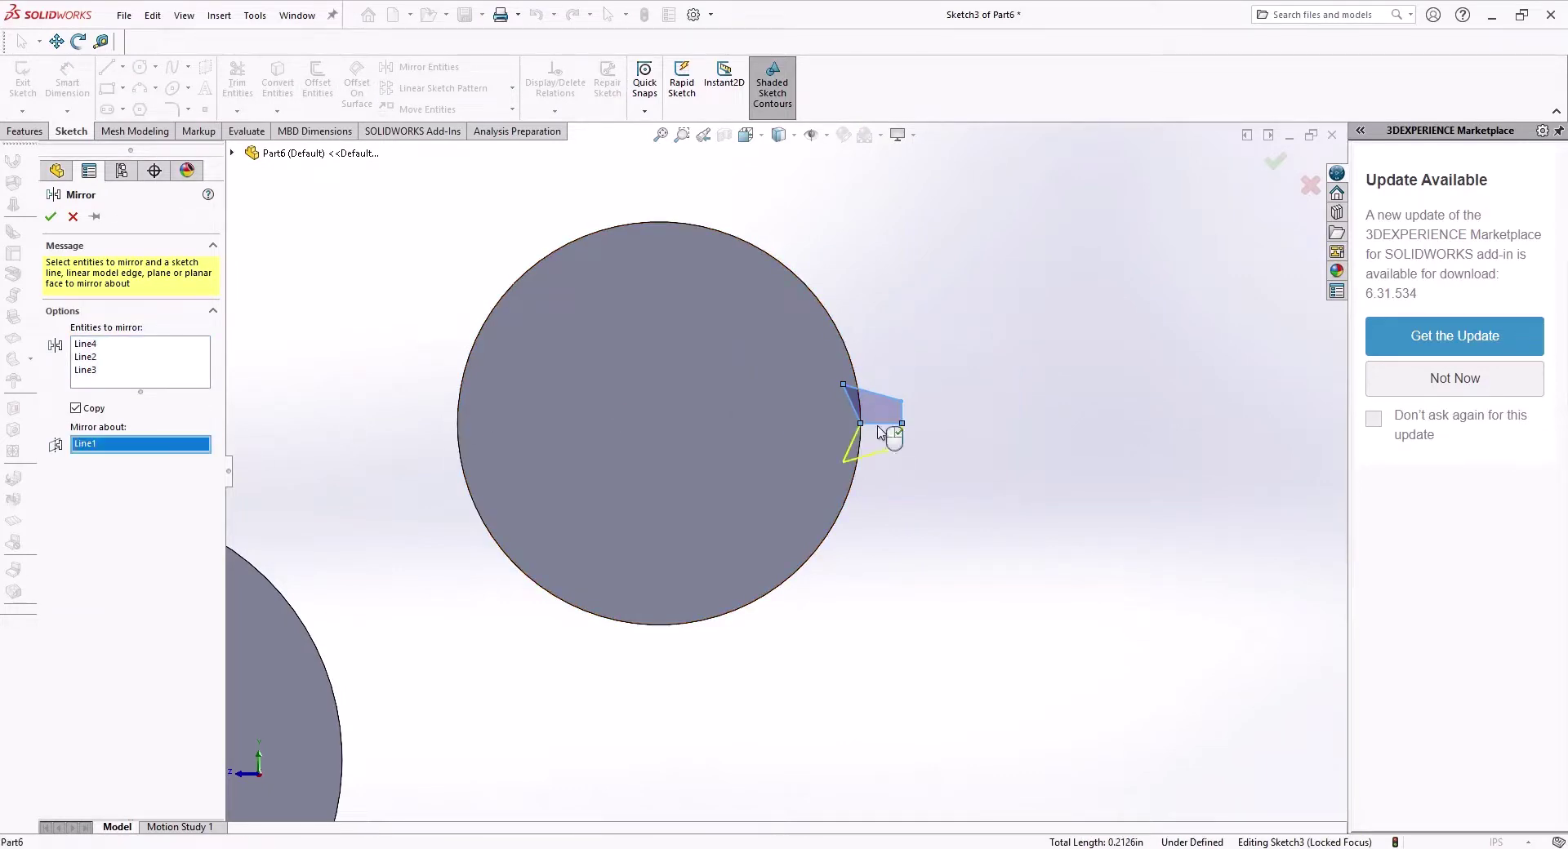
left_click(50, 217)
Extrude the two tooth regions outside the wheel's rim as a blind boss 0.05 in deep
key("f")
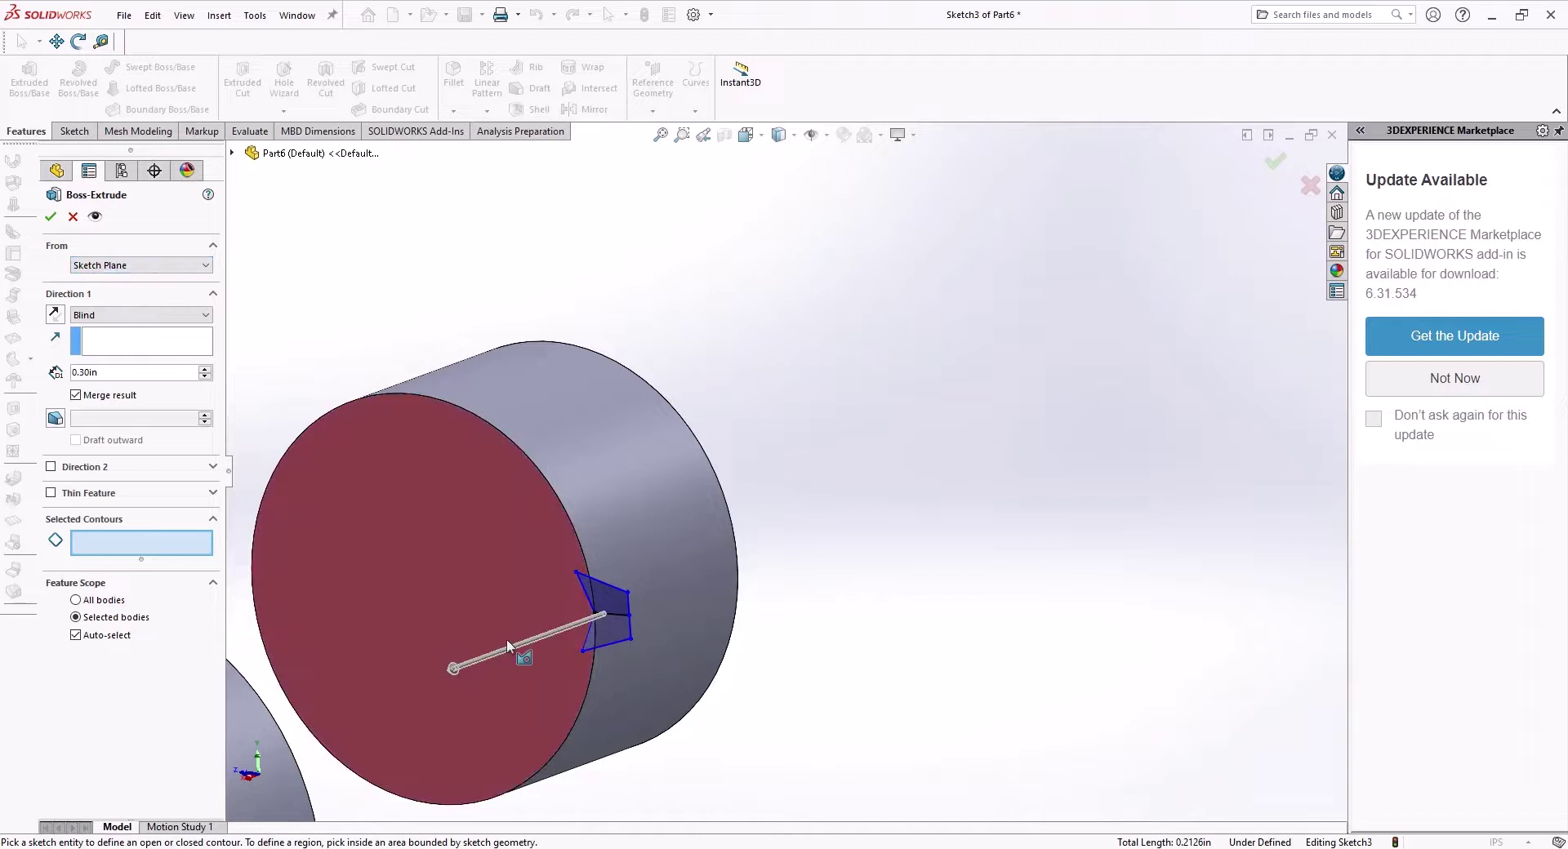
left_click(614, 609)
left_click(614, 630)
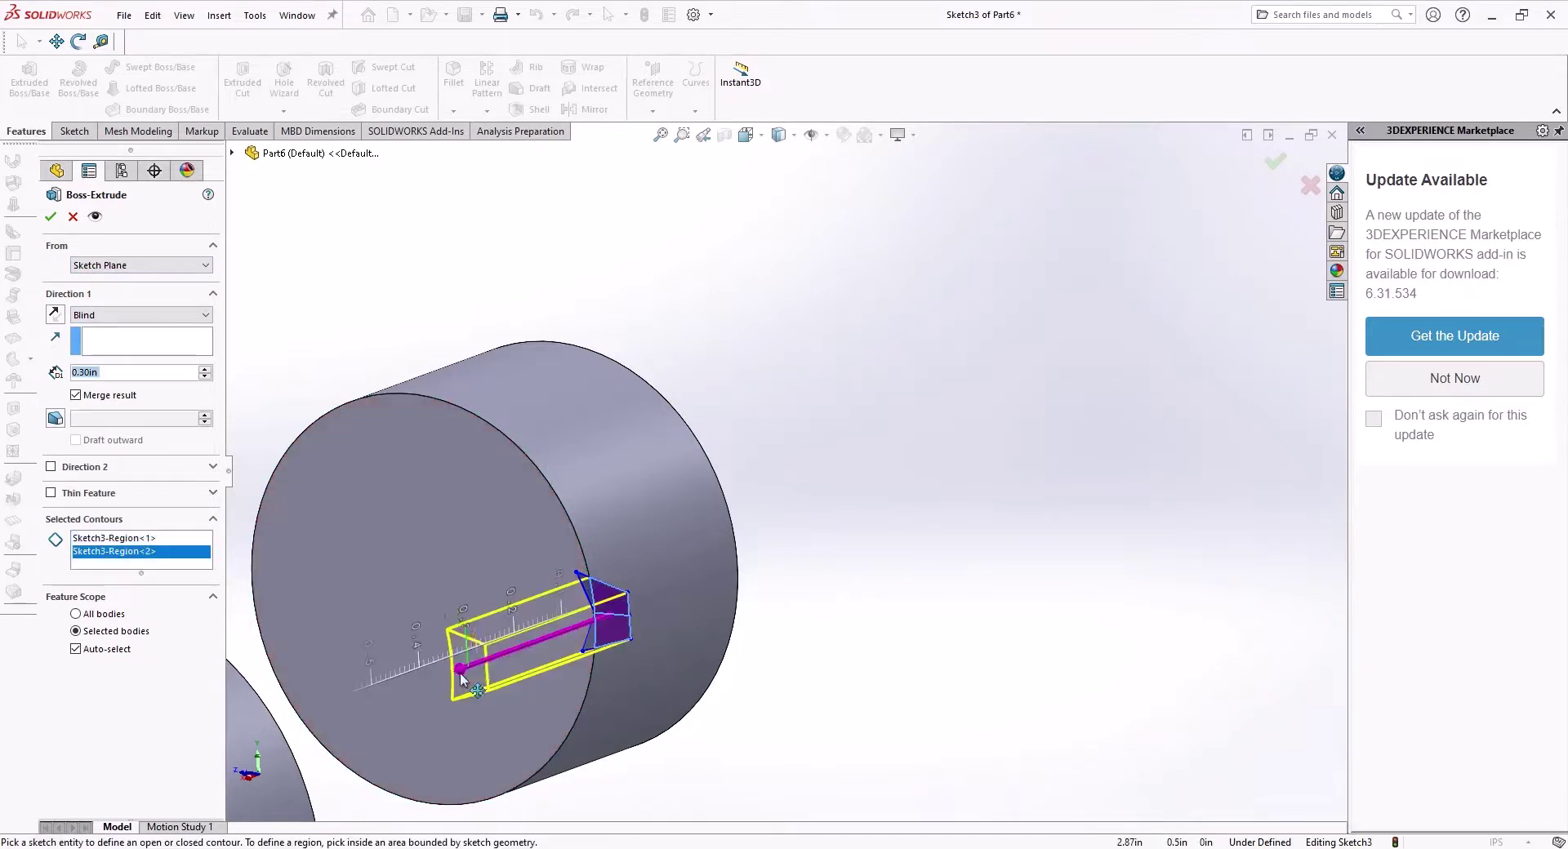
left_click_drag(460, 668, 593, 645)
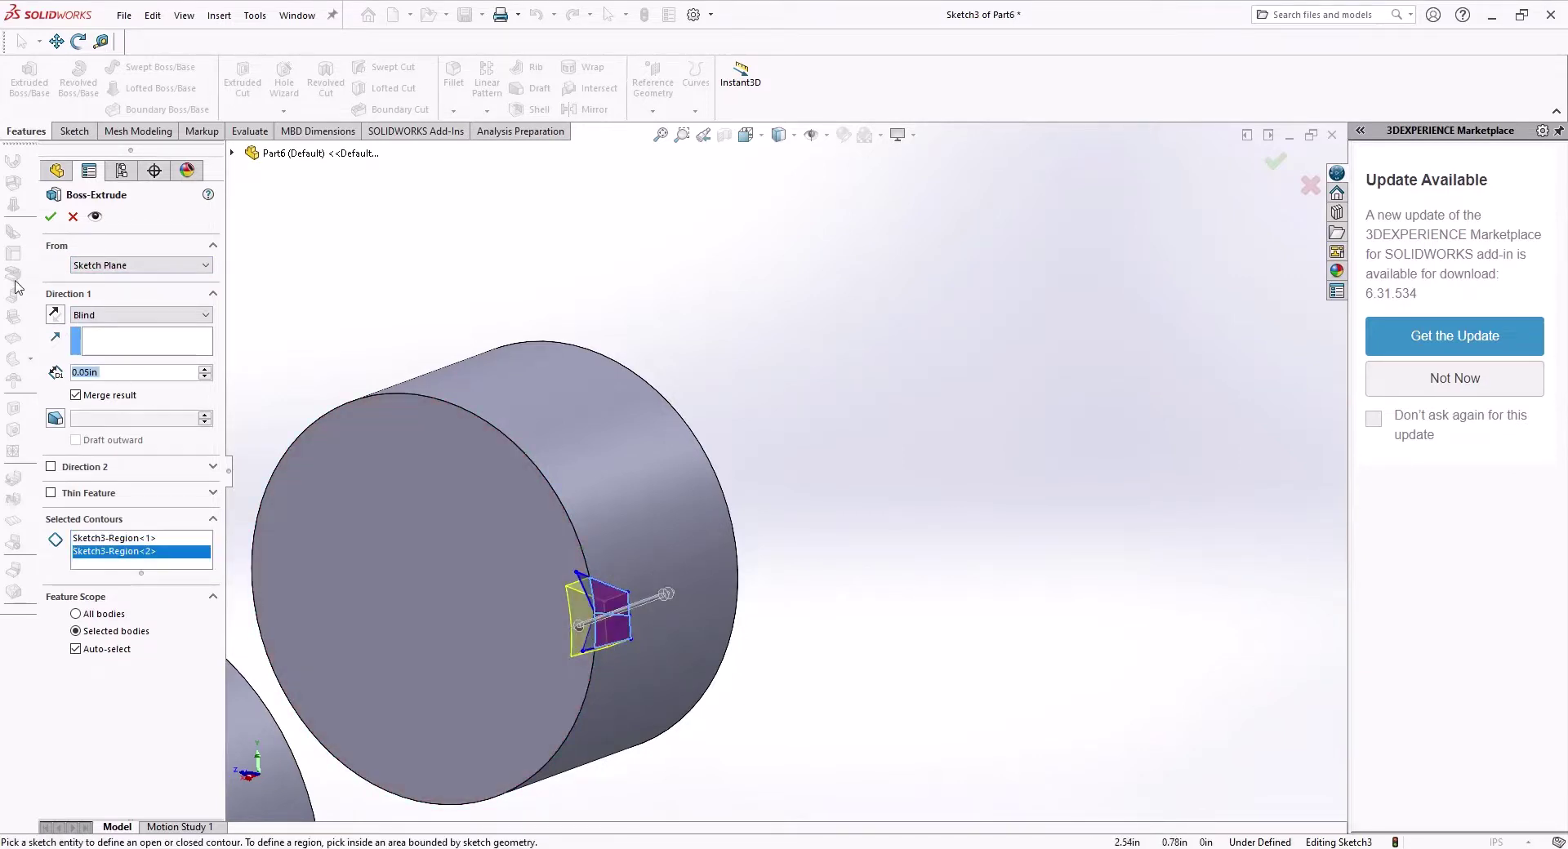
left_click(50, 216)
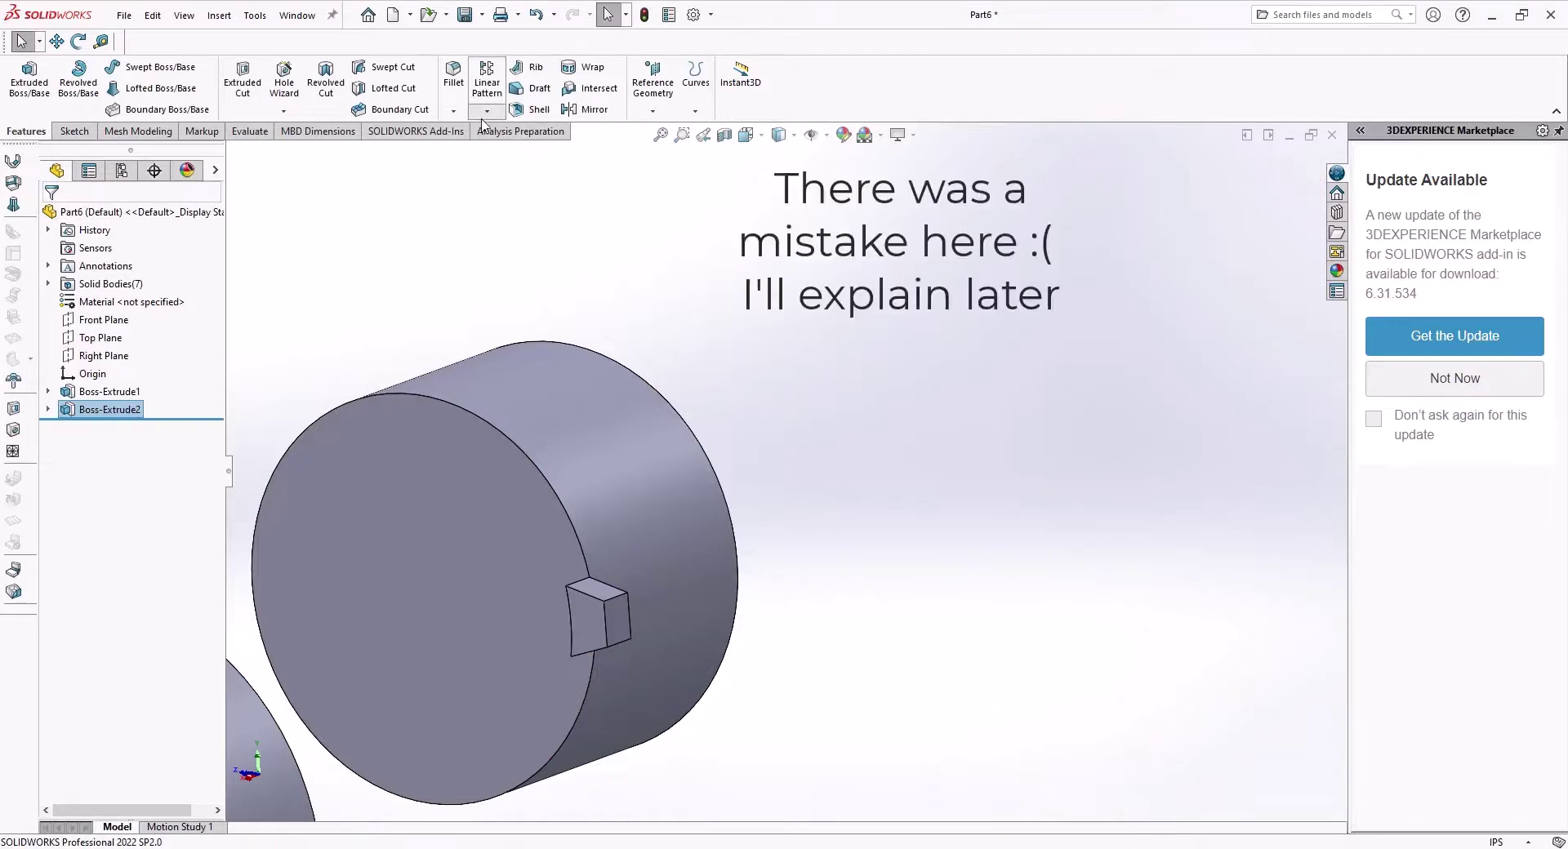
Circular-pattern the tooth body around the wheel's cylindrical face as 12 equally spaced instances over 360 degrees
left_click(486, 111)
left_click(514, 158)
left_click(631, 522)
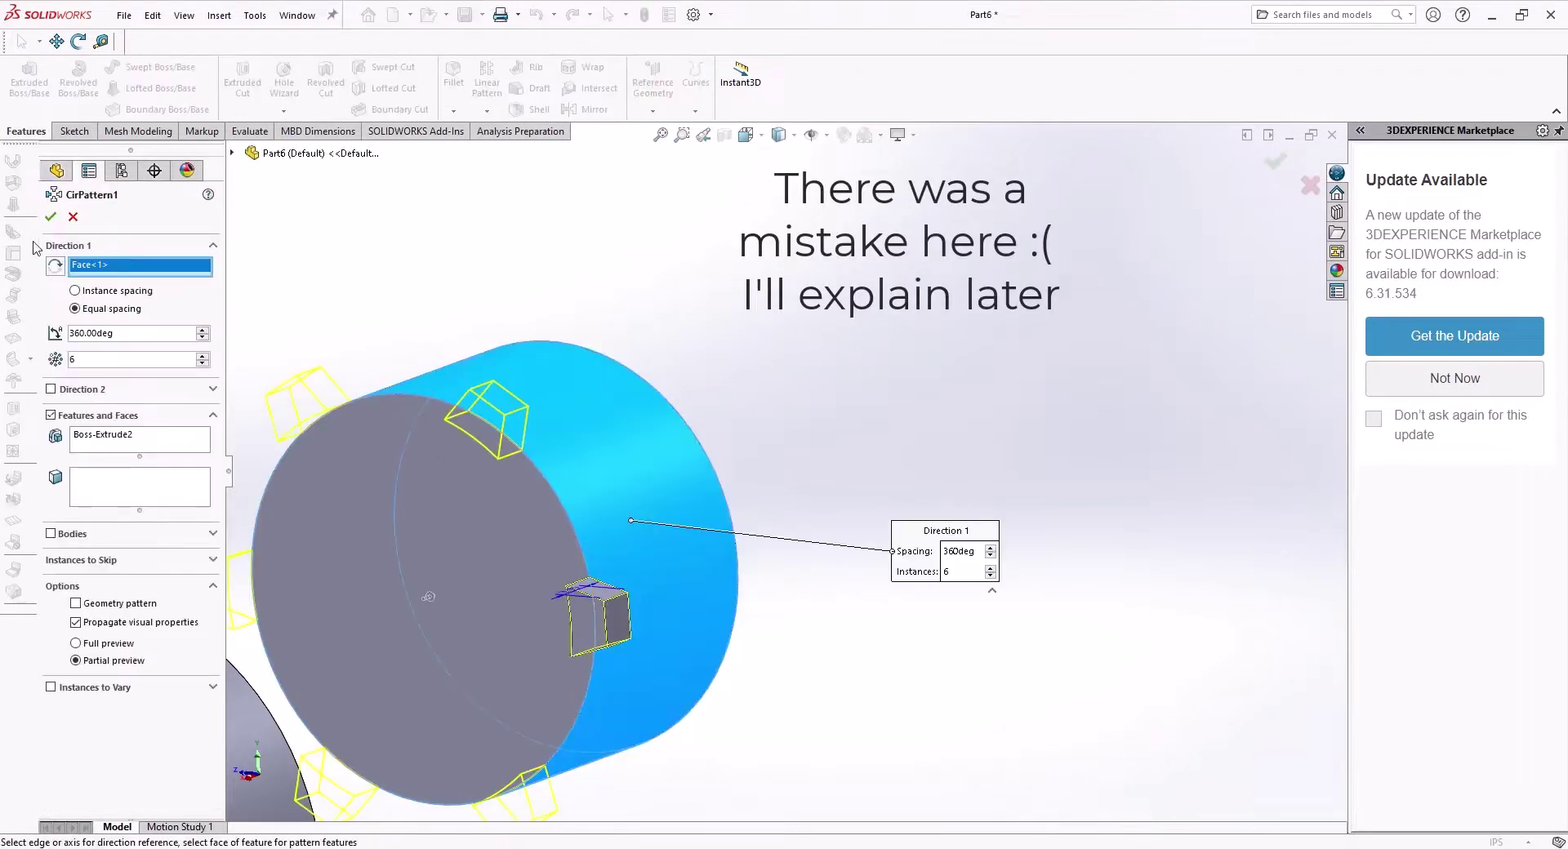
key("Return")
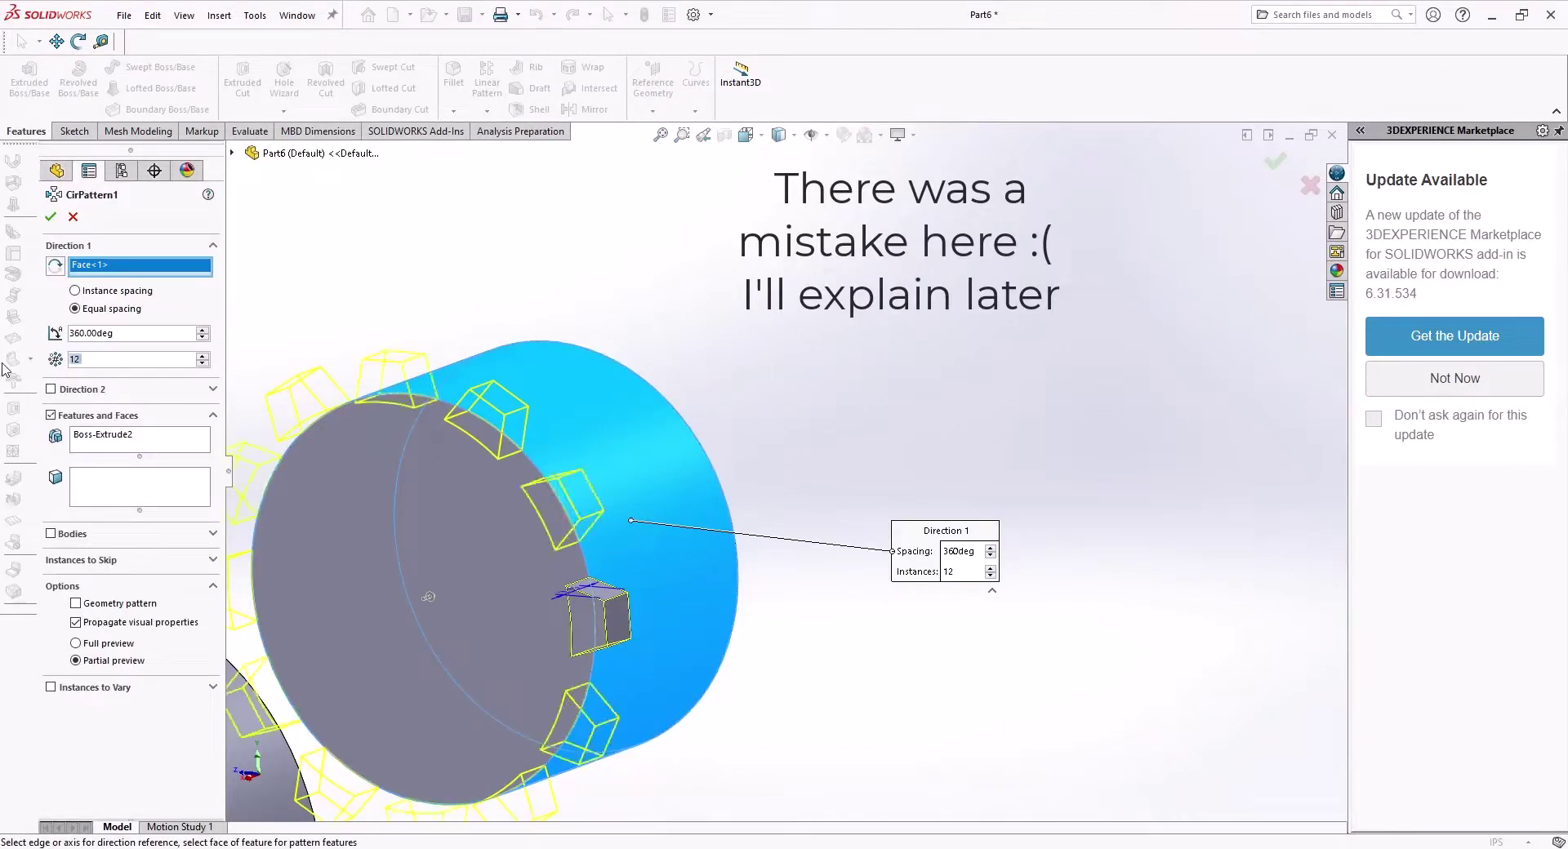
left_click(51, 220)
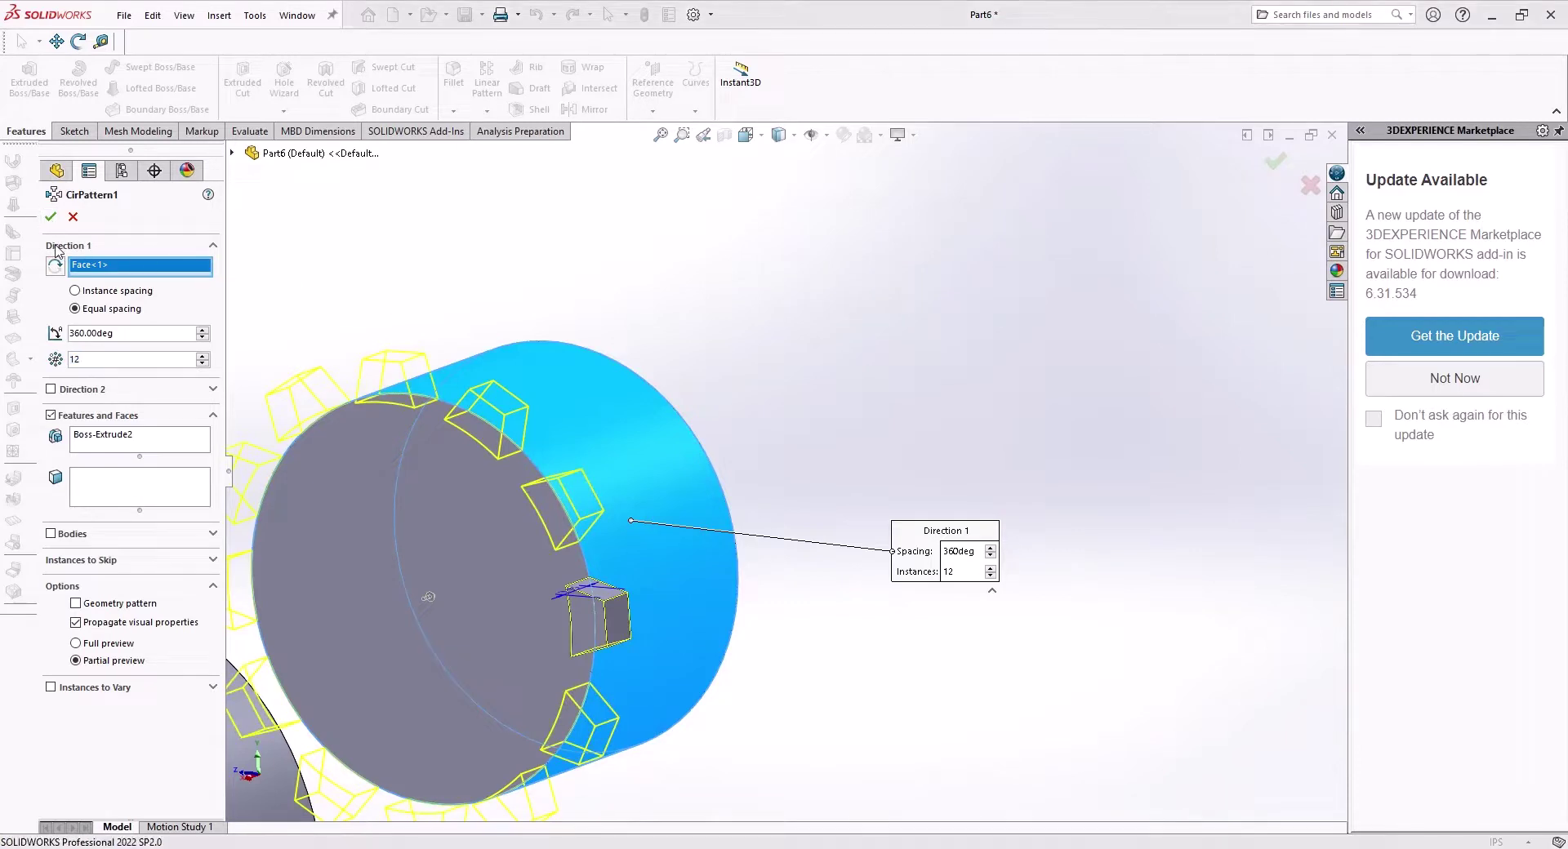
left_click(67, 534)
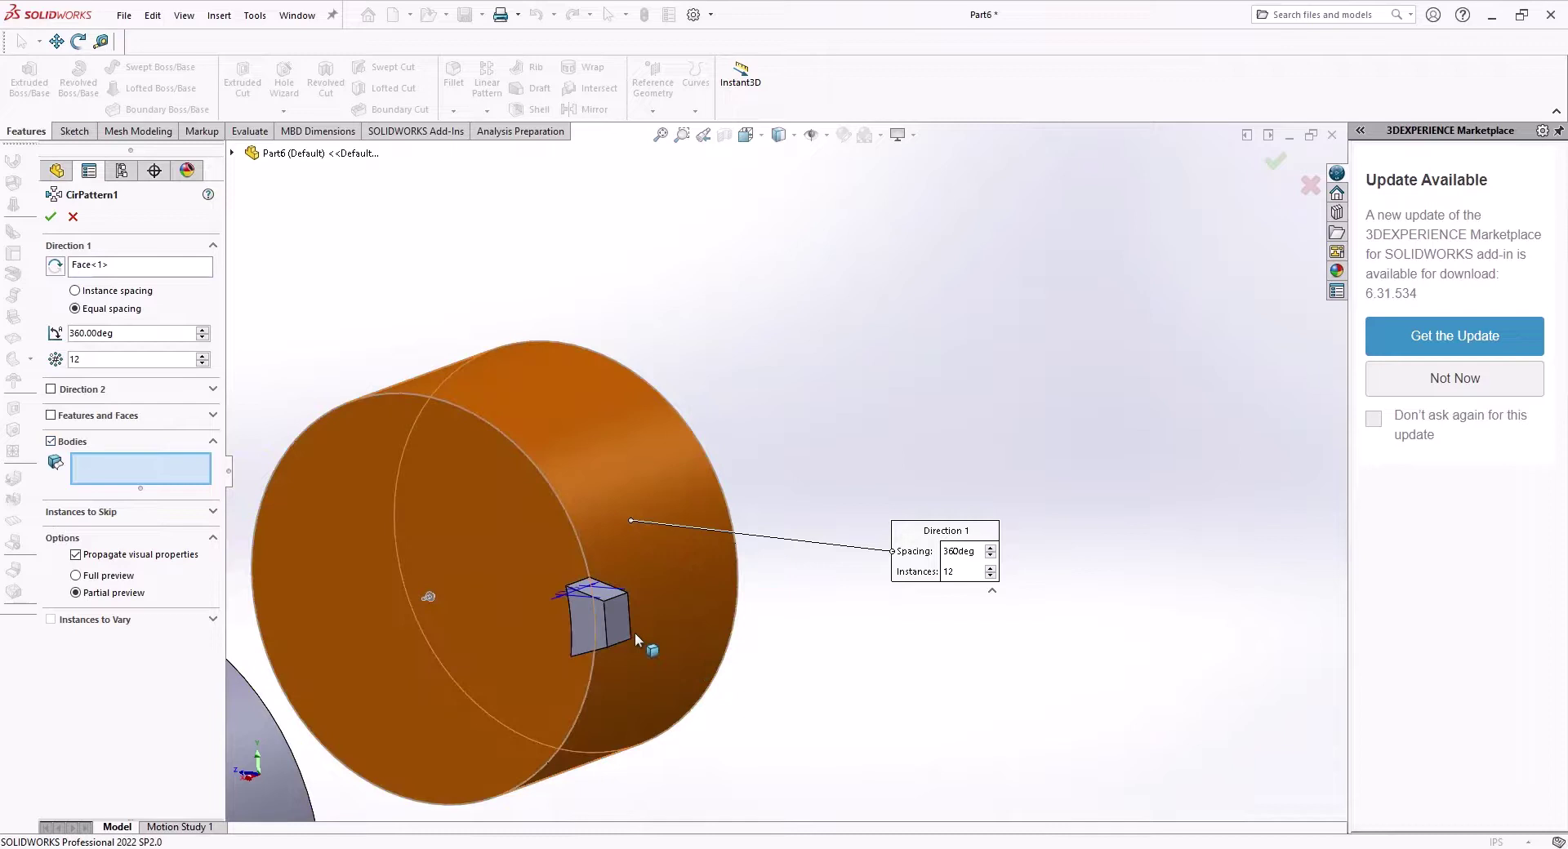
left_click(604, 620)
left_click(51, 217)
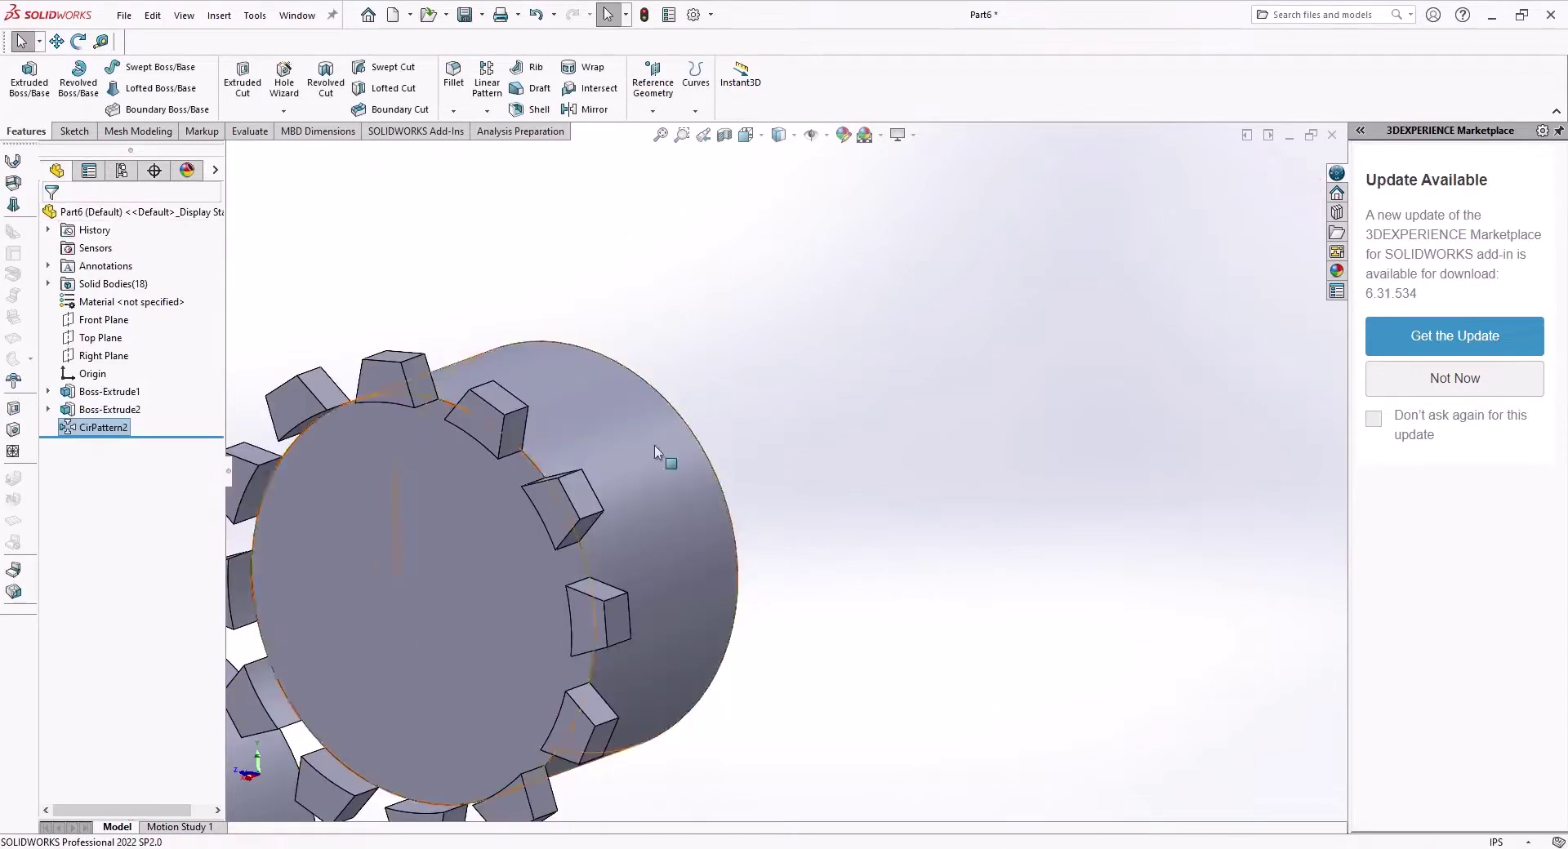
Create a reference plane midway between the two flat faces of the toothed wheel
left_click(653, 81)
left_click(496, 518)
middle_click_drag(478, 529, 833, 384)
left_click(870, 473)
left_click(51, 222)
scroll(898, 383, "down", 3)
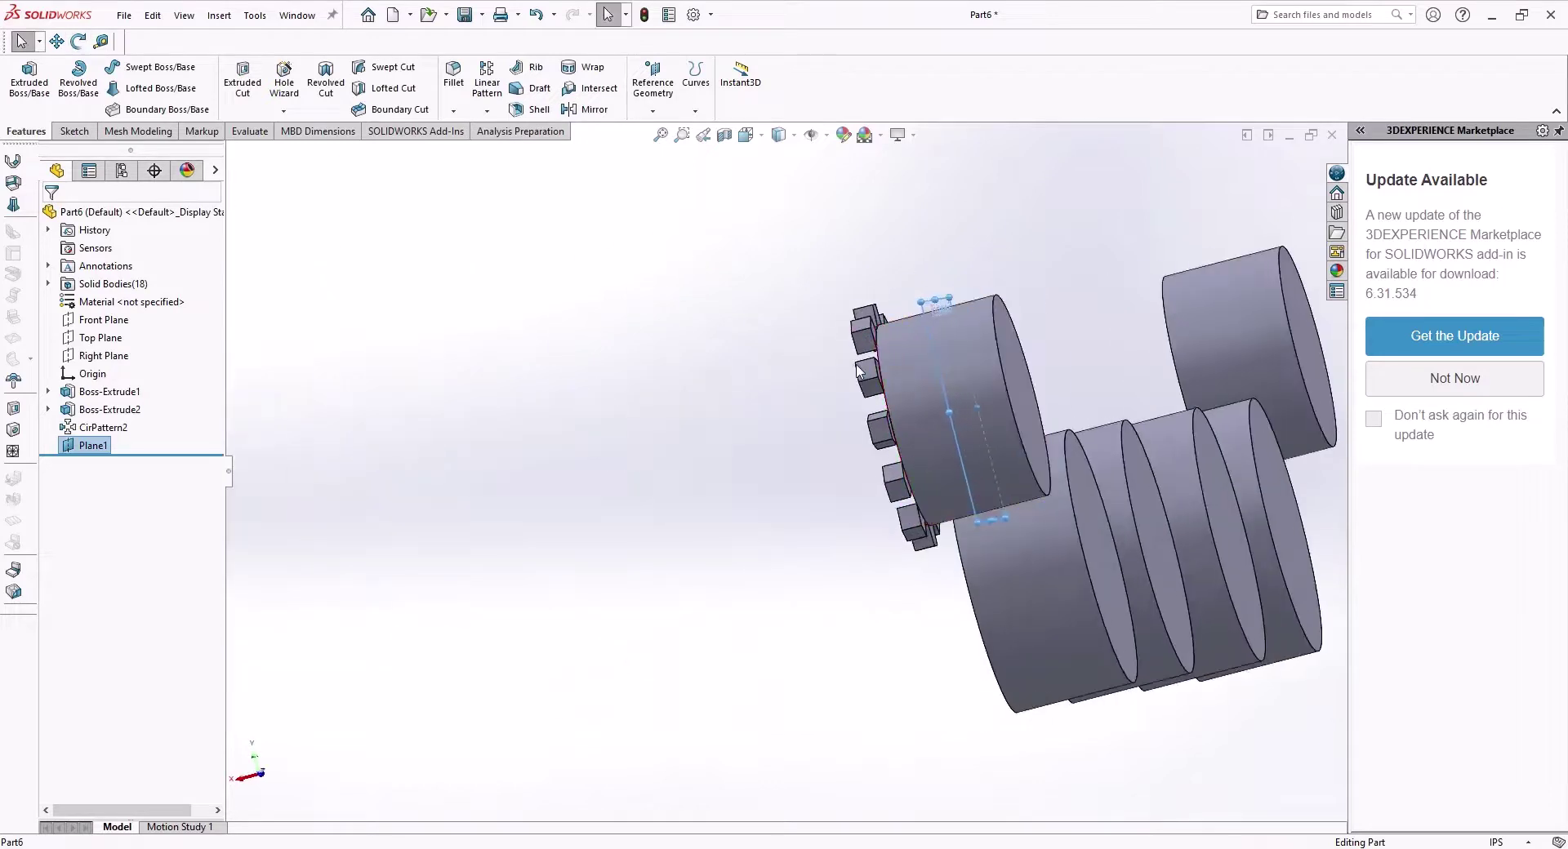
Mirror all twelve tooth bodies about the wheel's mid-plane to its other side, without merging solids
scroll(971, 375, "up", 3)
middle_click_drag(980, 375, 924, 424)
scroll(881, 451, "up", 1)
scroll(771, 550, "down", 4)
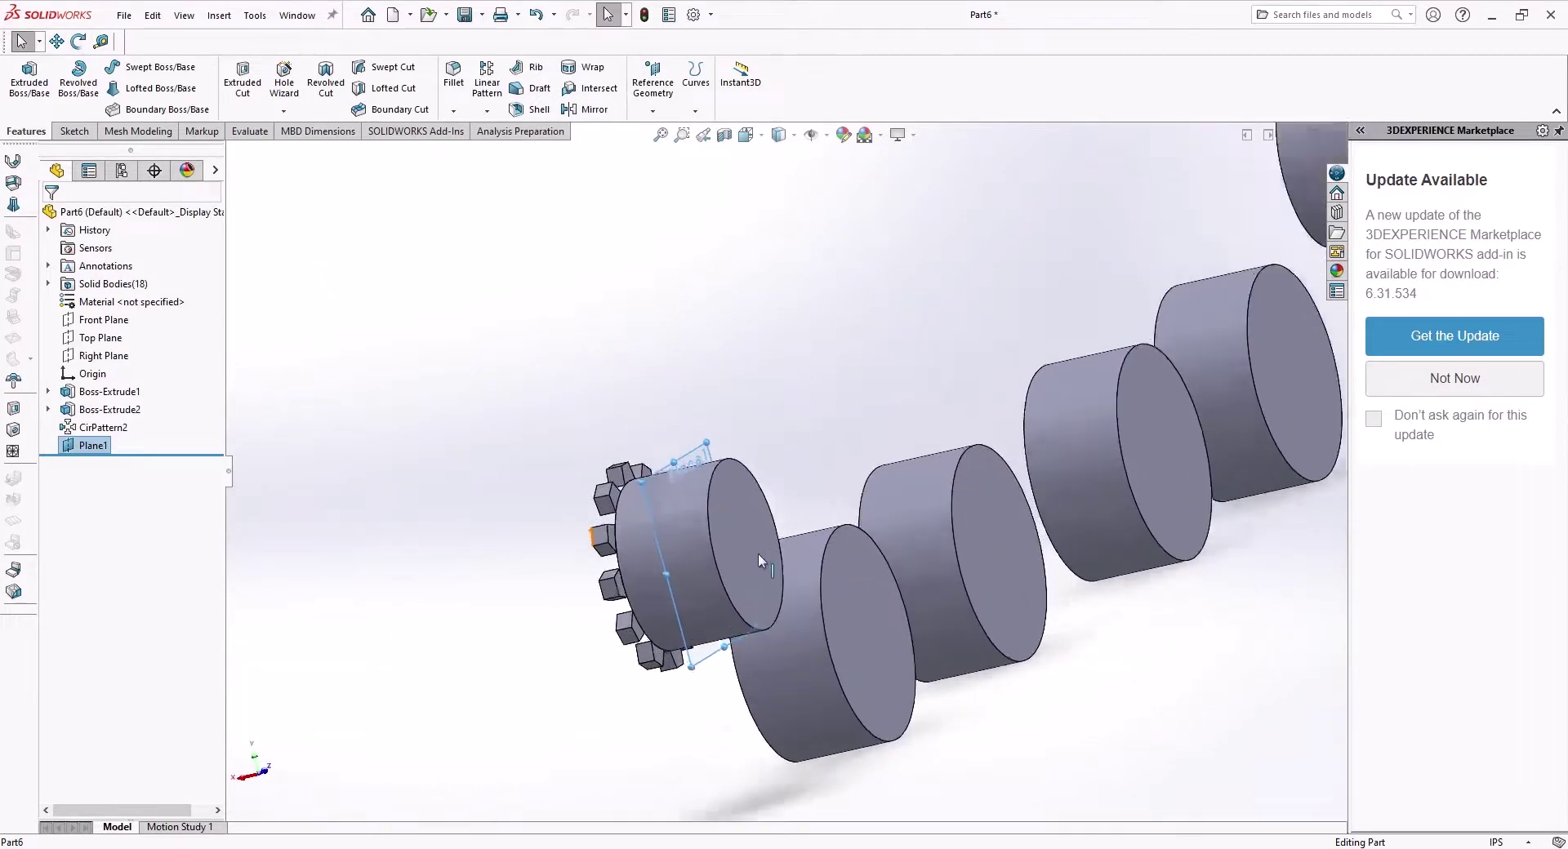
left_click(580, 108)
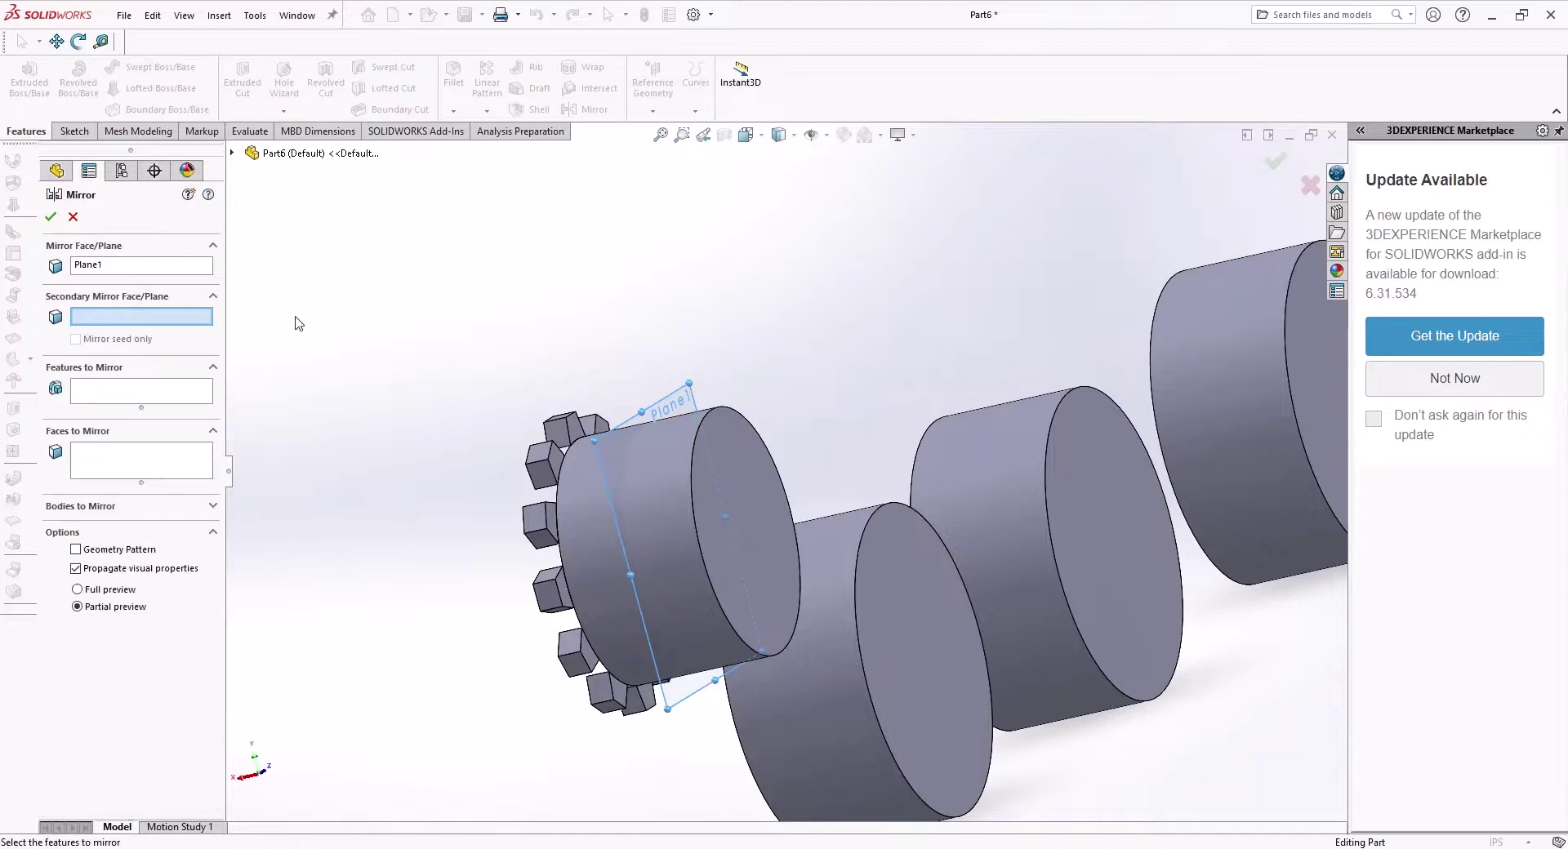
left_click(152, 455)
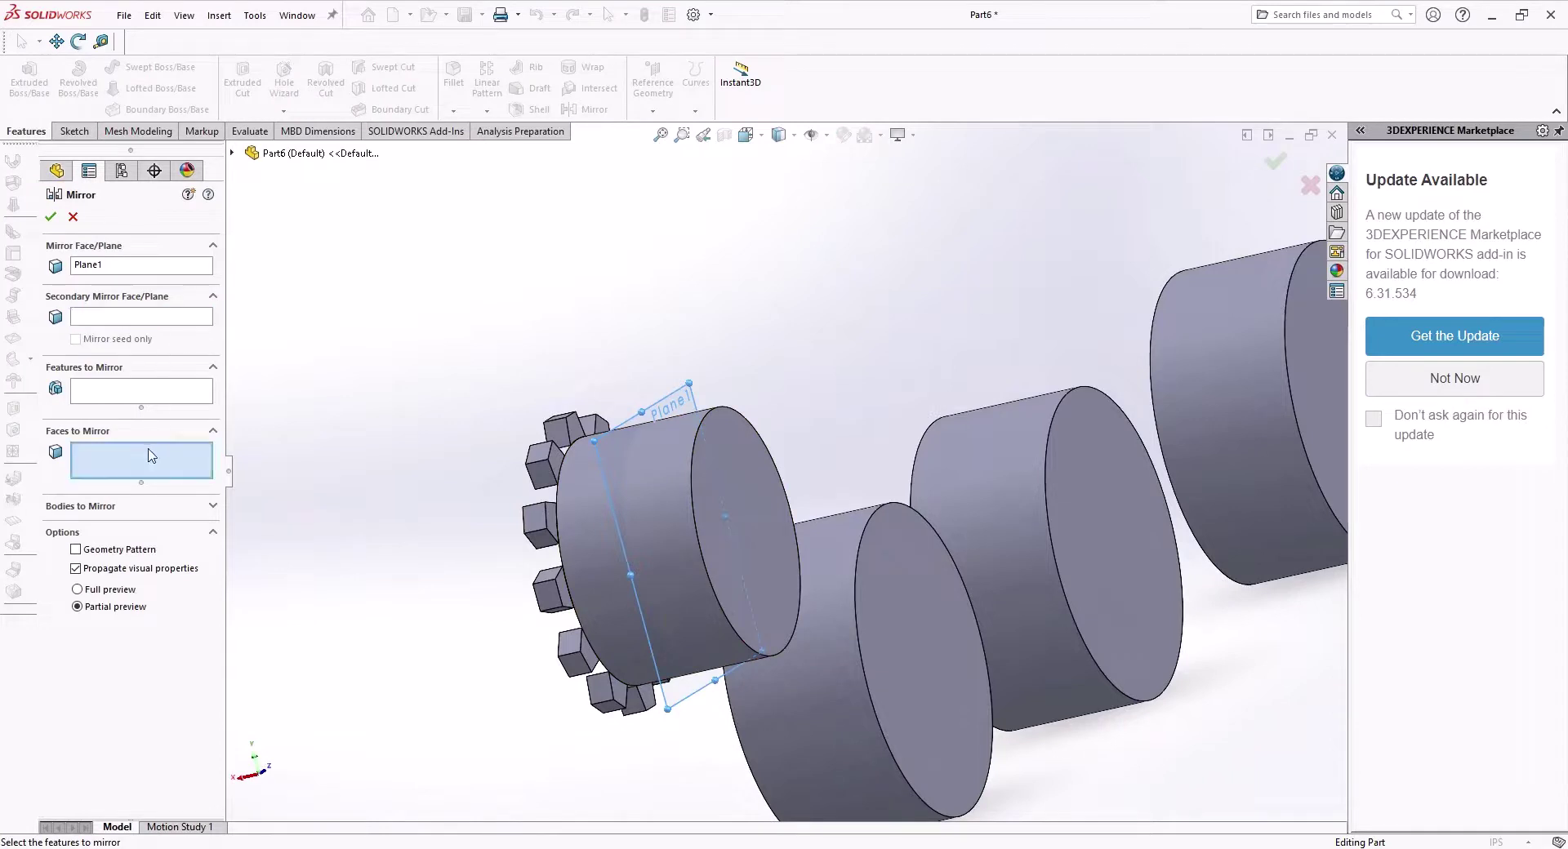
left_click(98, 508)
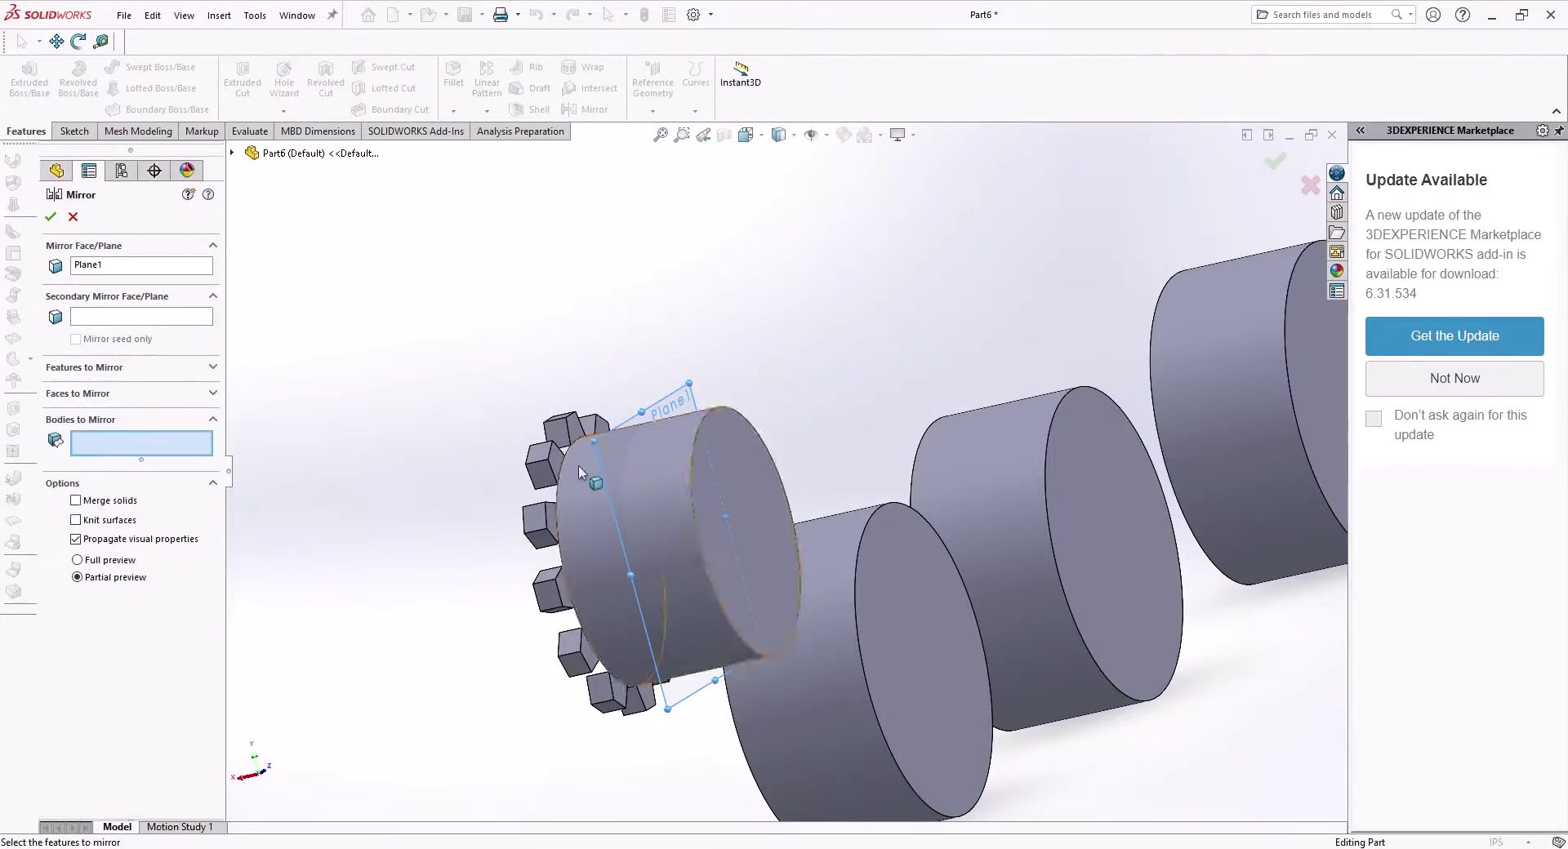
left_click(545, 457)
left_click(566, 428)
left_click(593, 431)
left_click(566, 481)
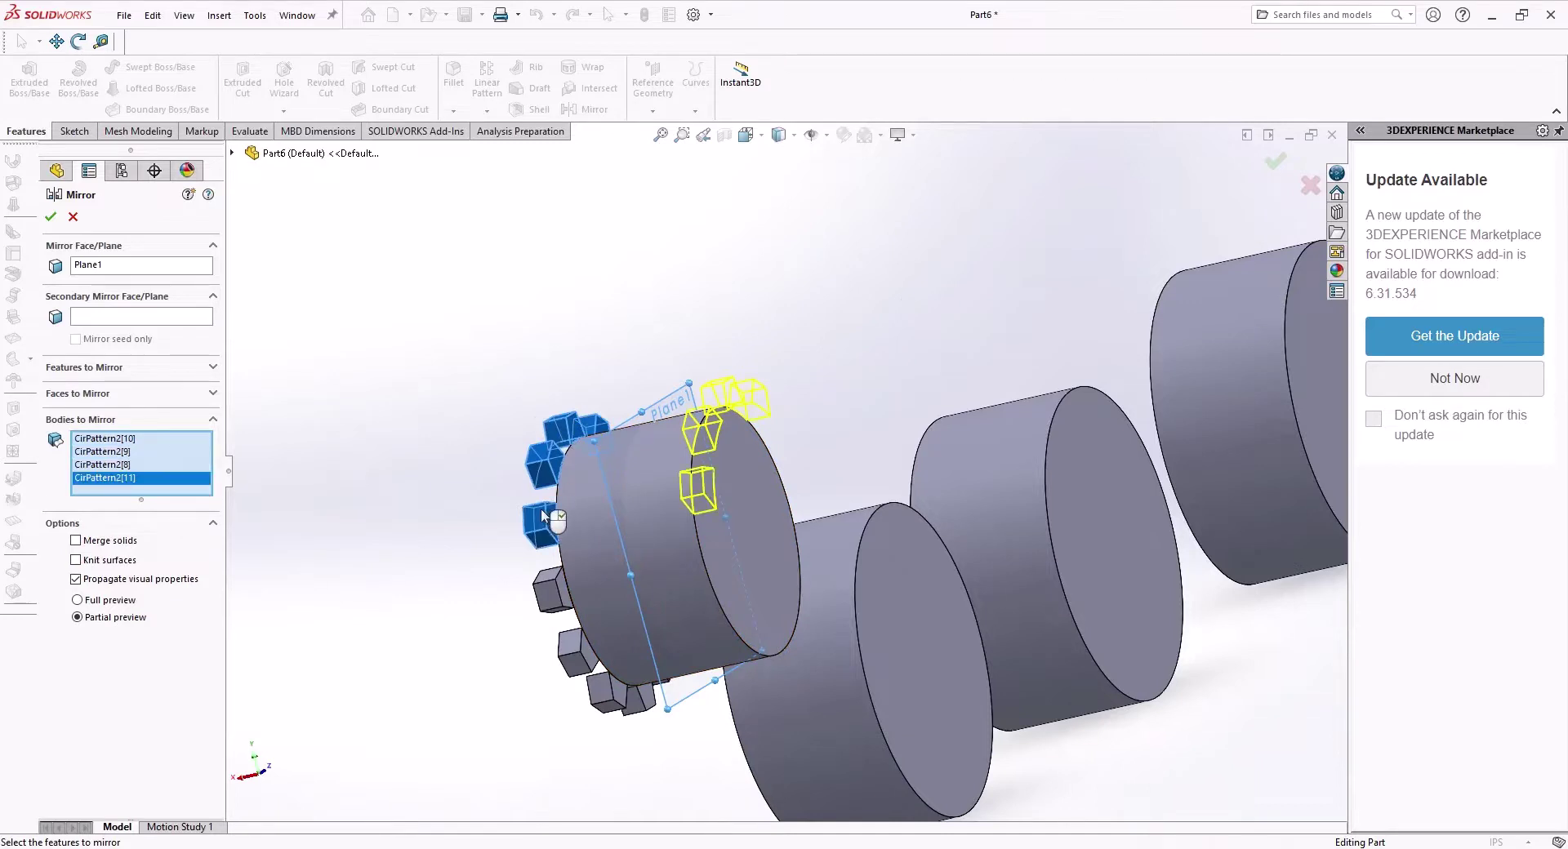
middle_click_drag(566, 482, 651, 555)
left_click(653, 551)
left_click(645, 600)
left_click(624, 627)
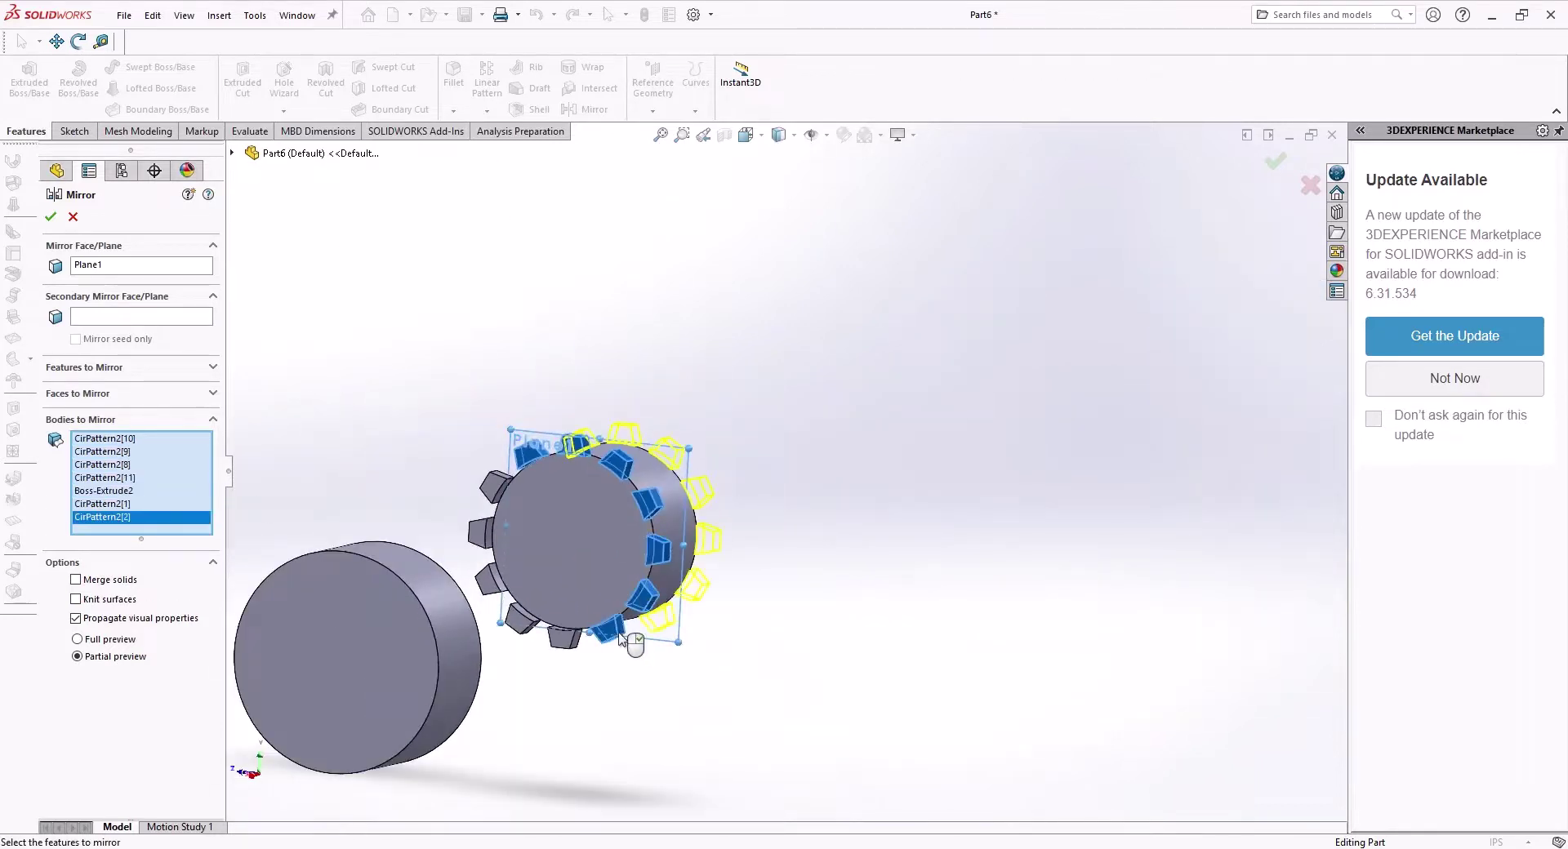
left_click(570, 638)
left_click(520, 618)
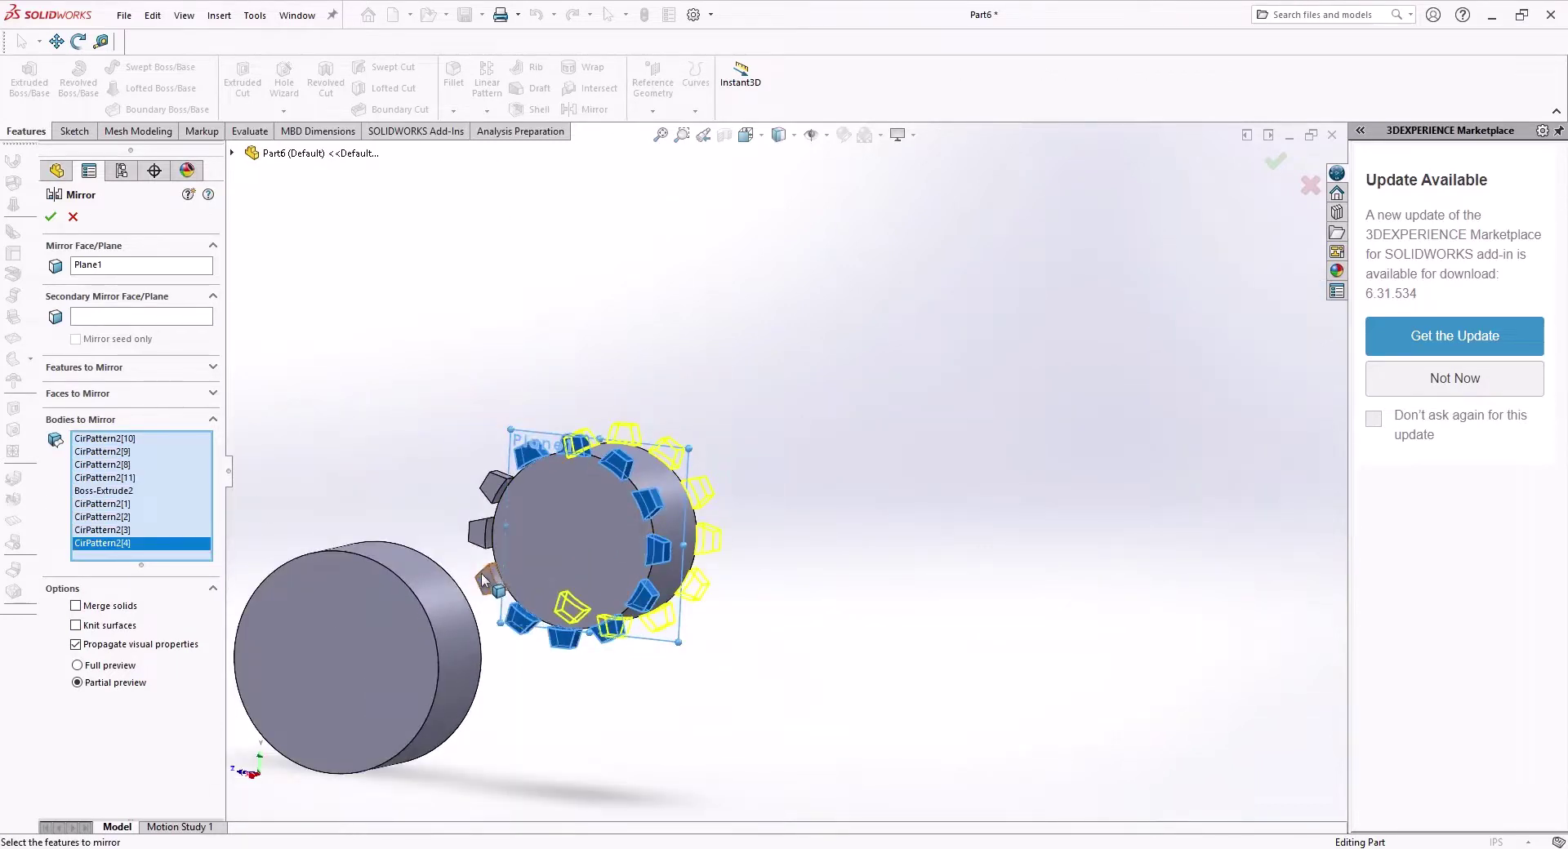
left_click(489, 578)
left_click(481, 532)
left_click(494, 488)
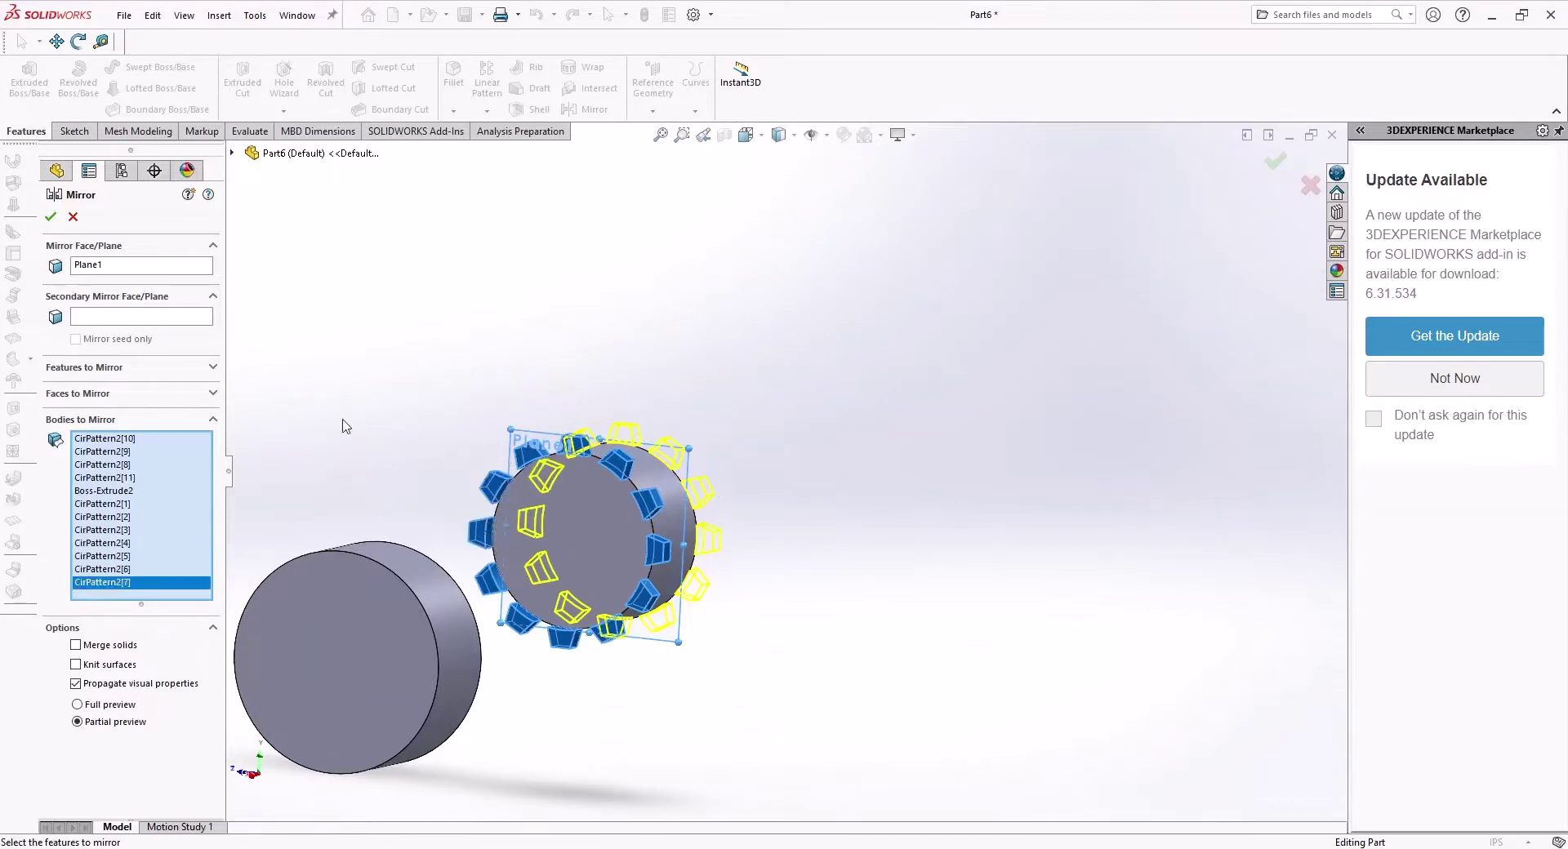
left_click(49, 219)
Hide the reference plane through the middle of the toothed wheel
middle_click_drag(739, 548, 774, 453)
scroll(678, 553, "up", 5)
scroll(774, 453, "up", 2)
scroll(735, 367, "down", 5)
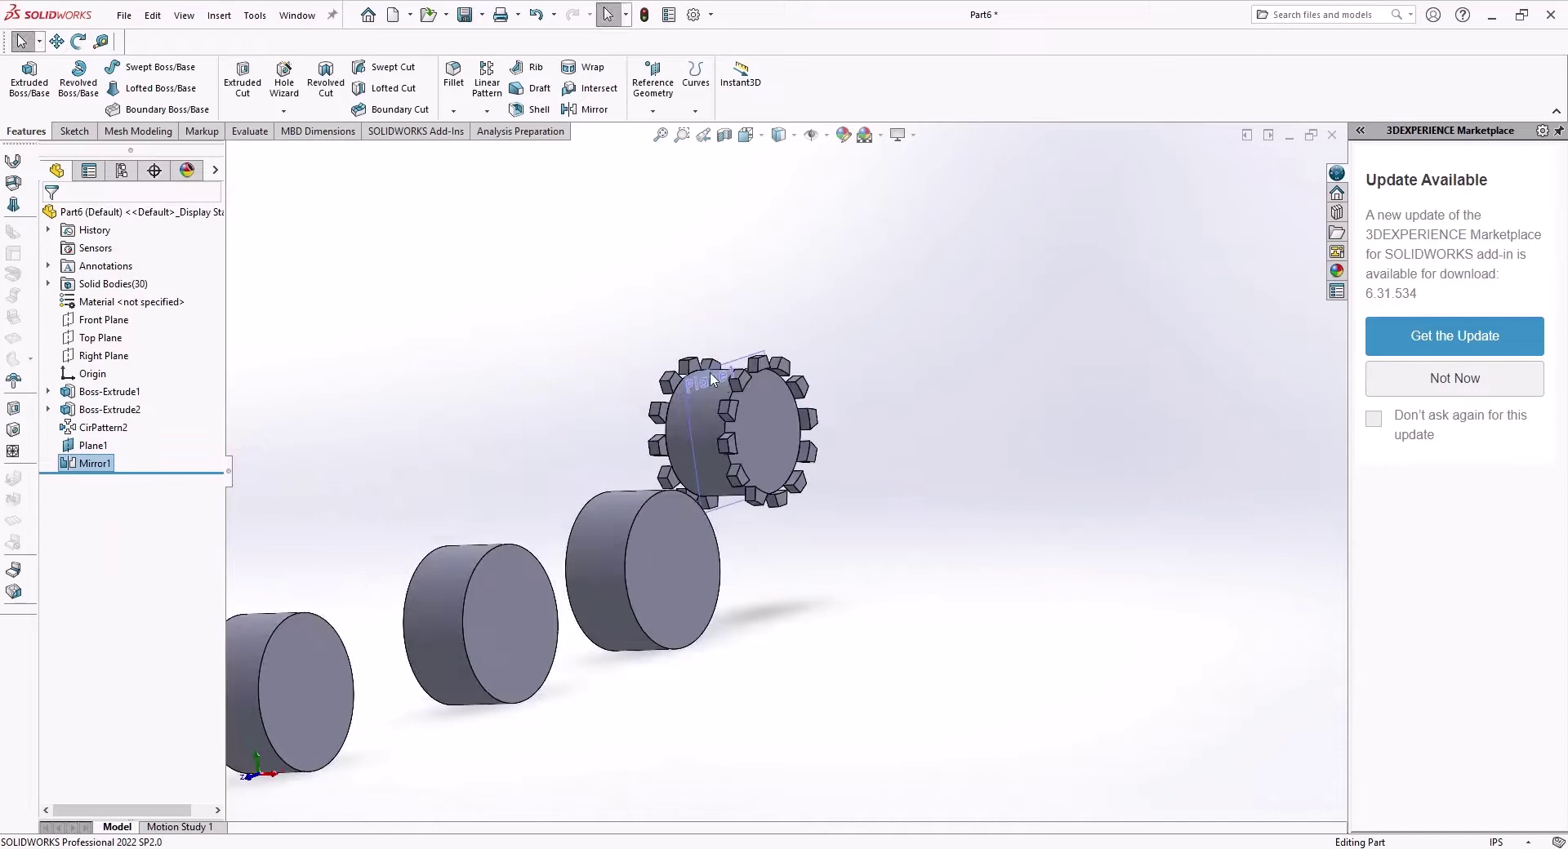
key("Escape")
Start a sketch on the flat face of the plain small end wheel and draw a concentric circle out to its rim
scroll(745, 425, "down", 6)
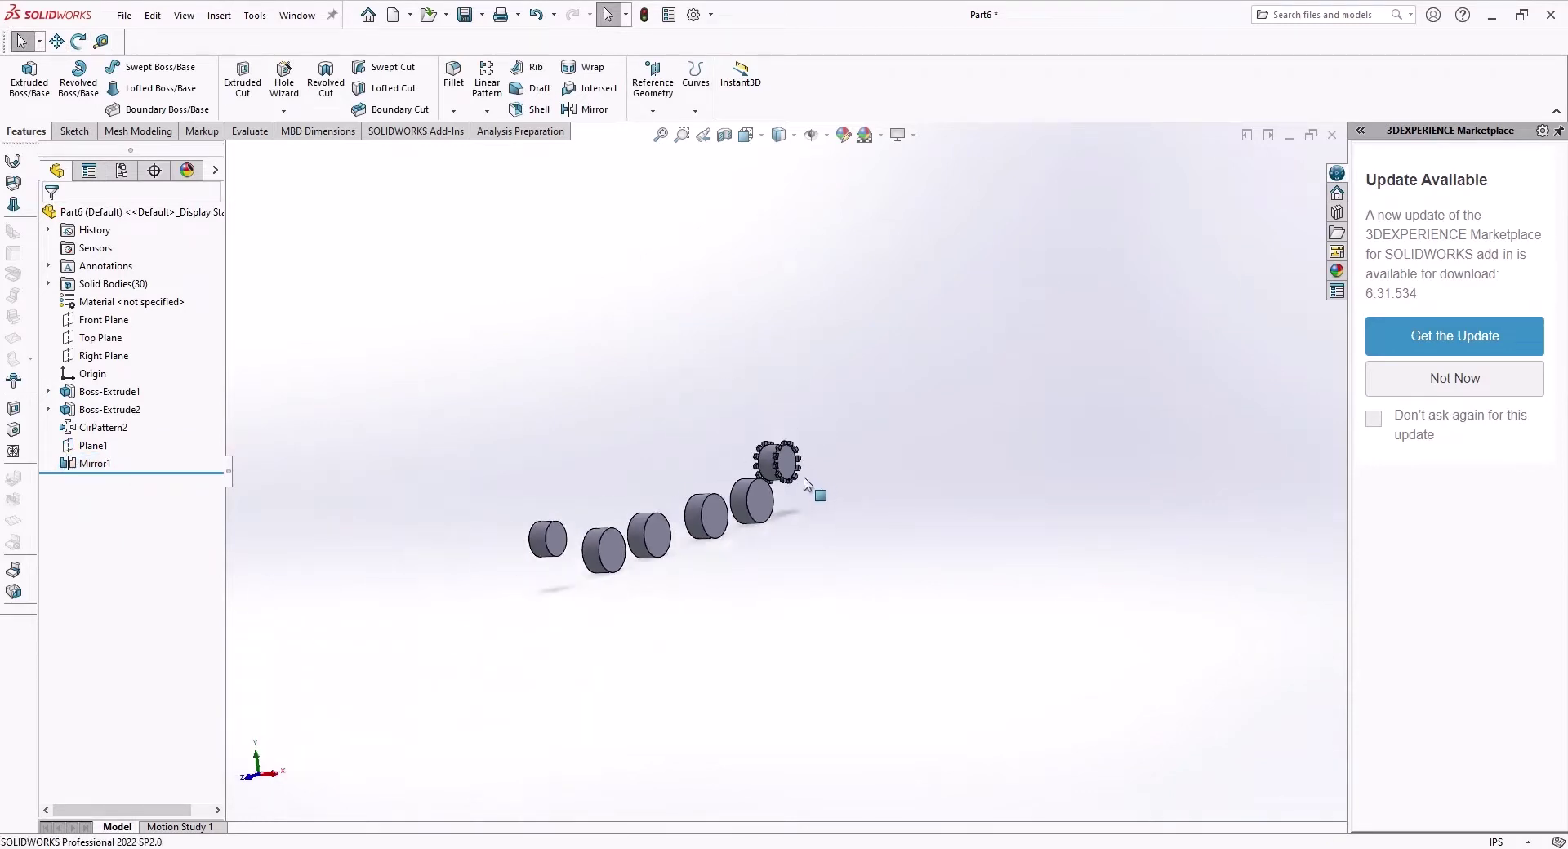
scroll(745, 485, "up", 3)
scroll(654, 515, "up", 1)
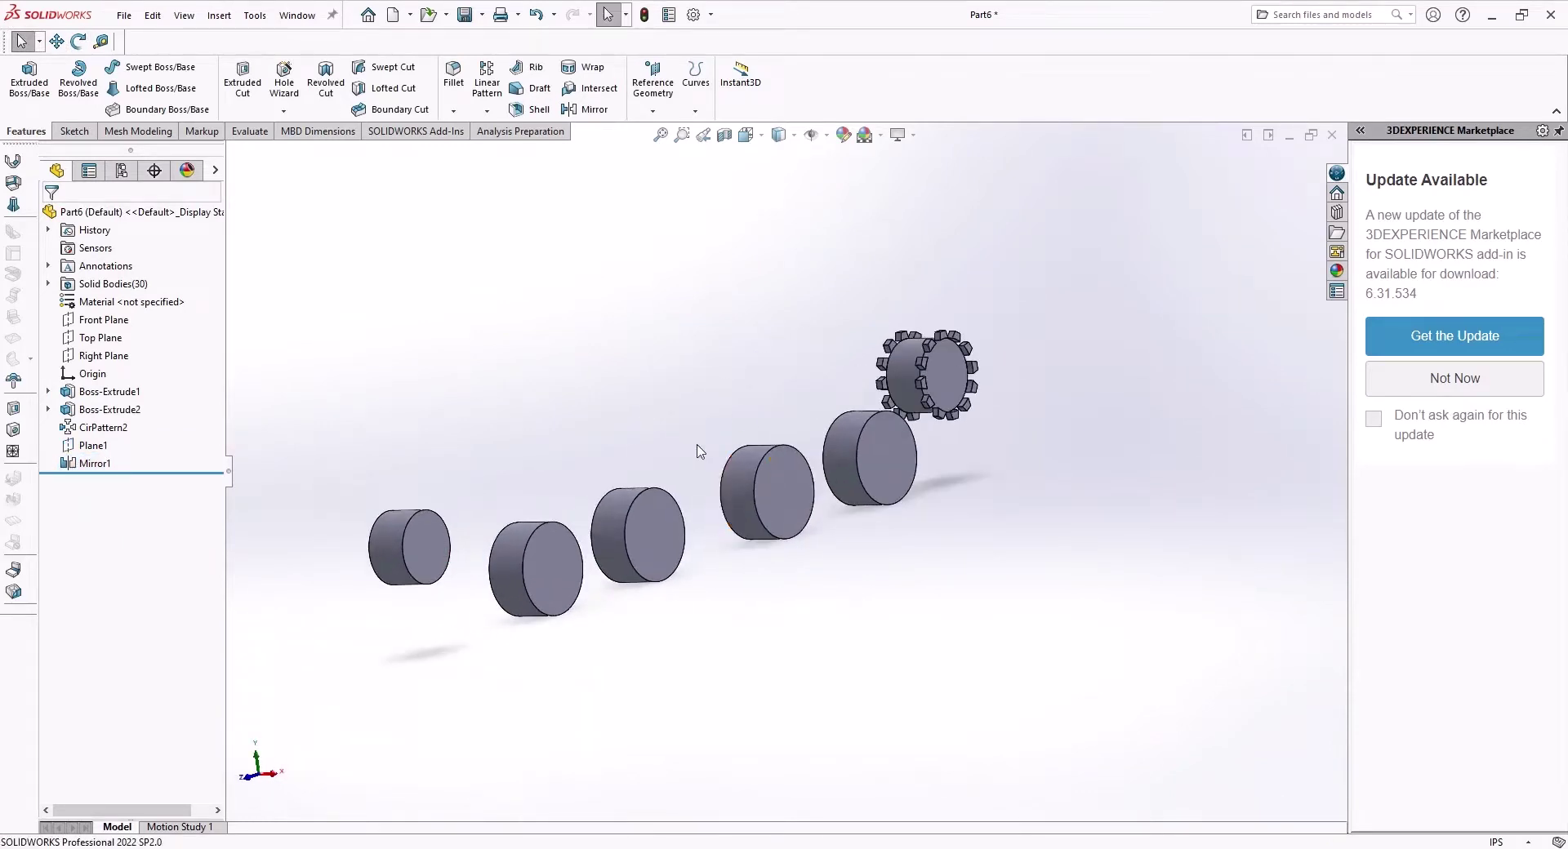
scroll(690, 454, "up", 1)
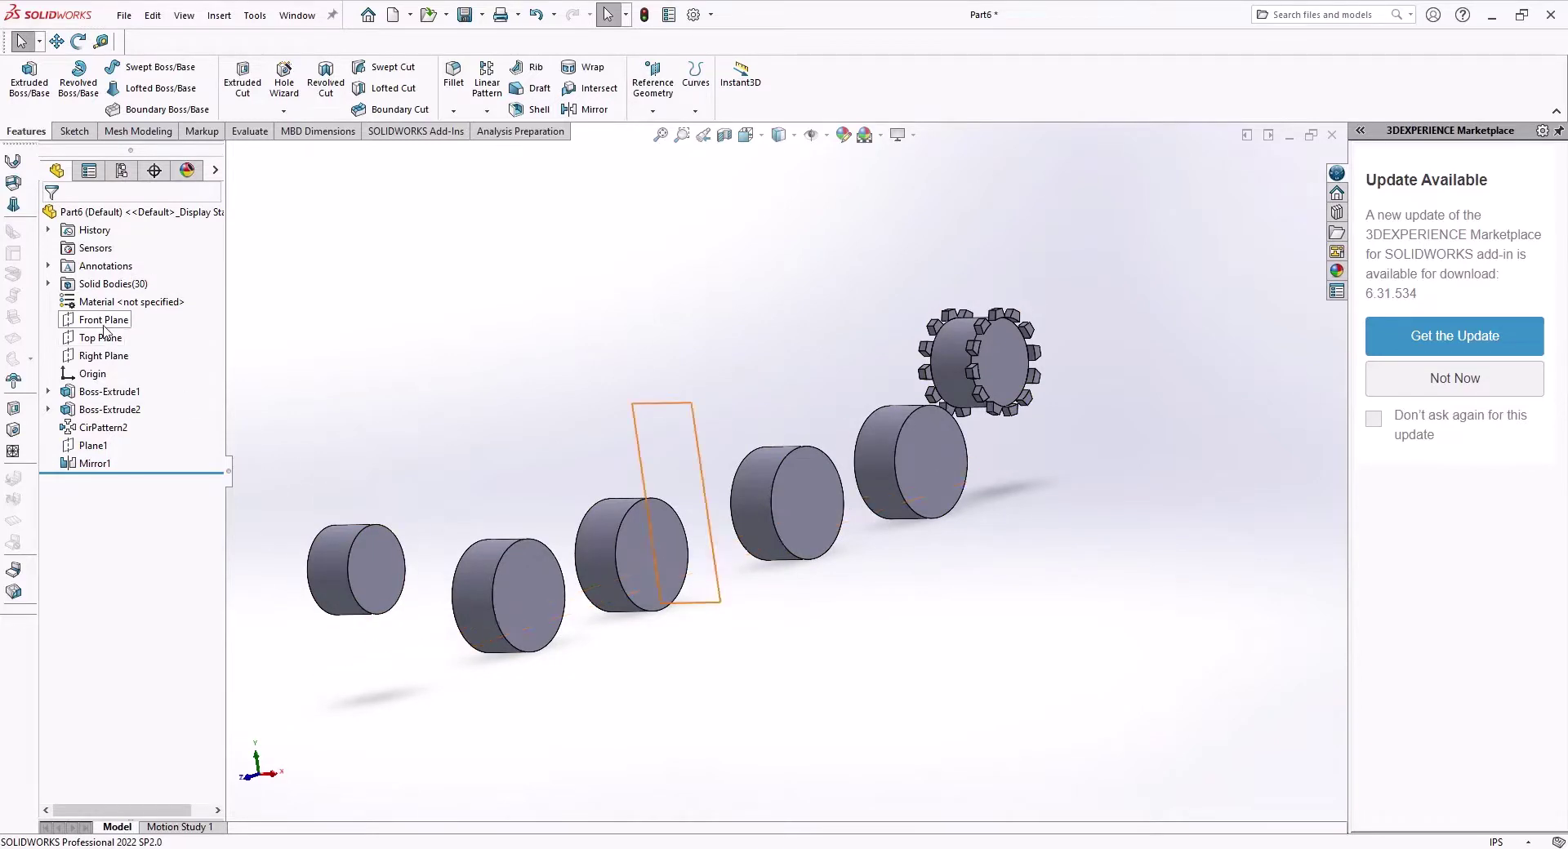
left_click(371, 560)
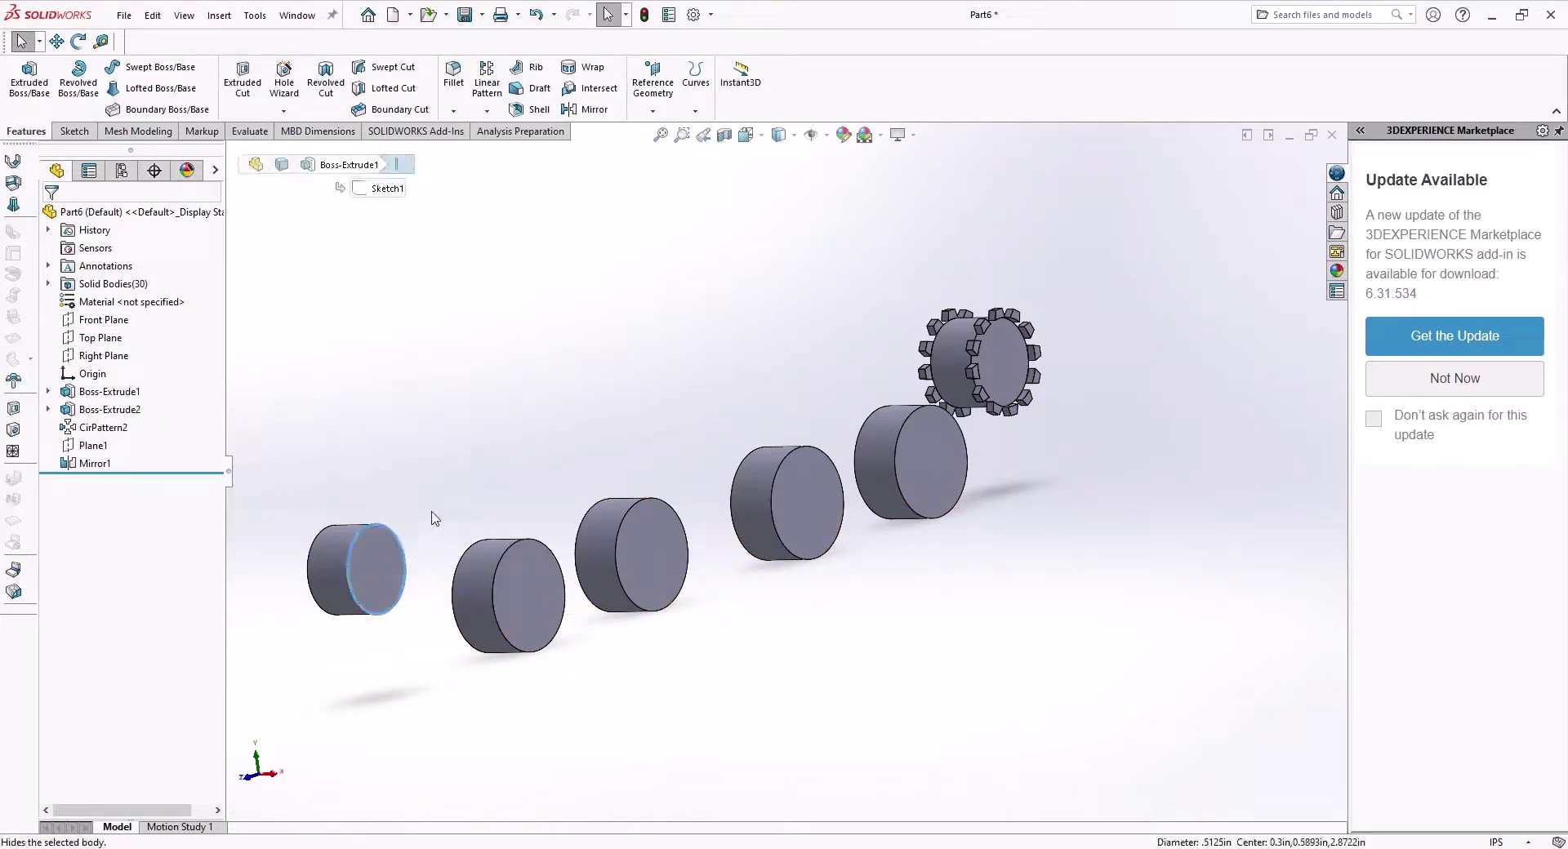
left_click(468, 528)
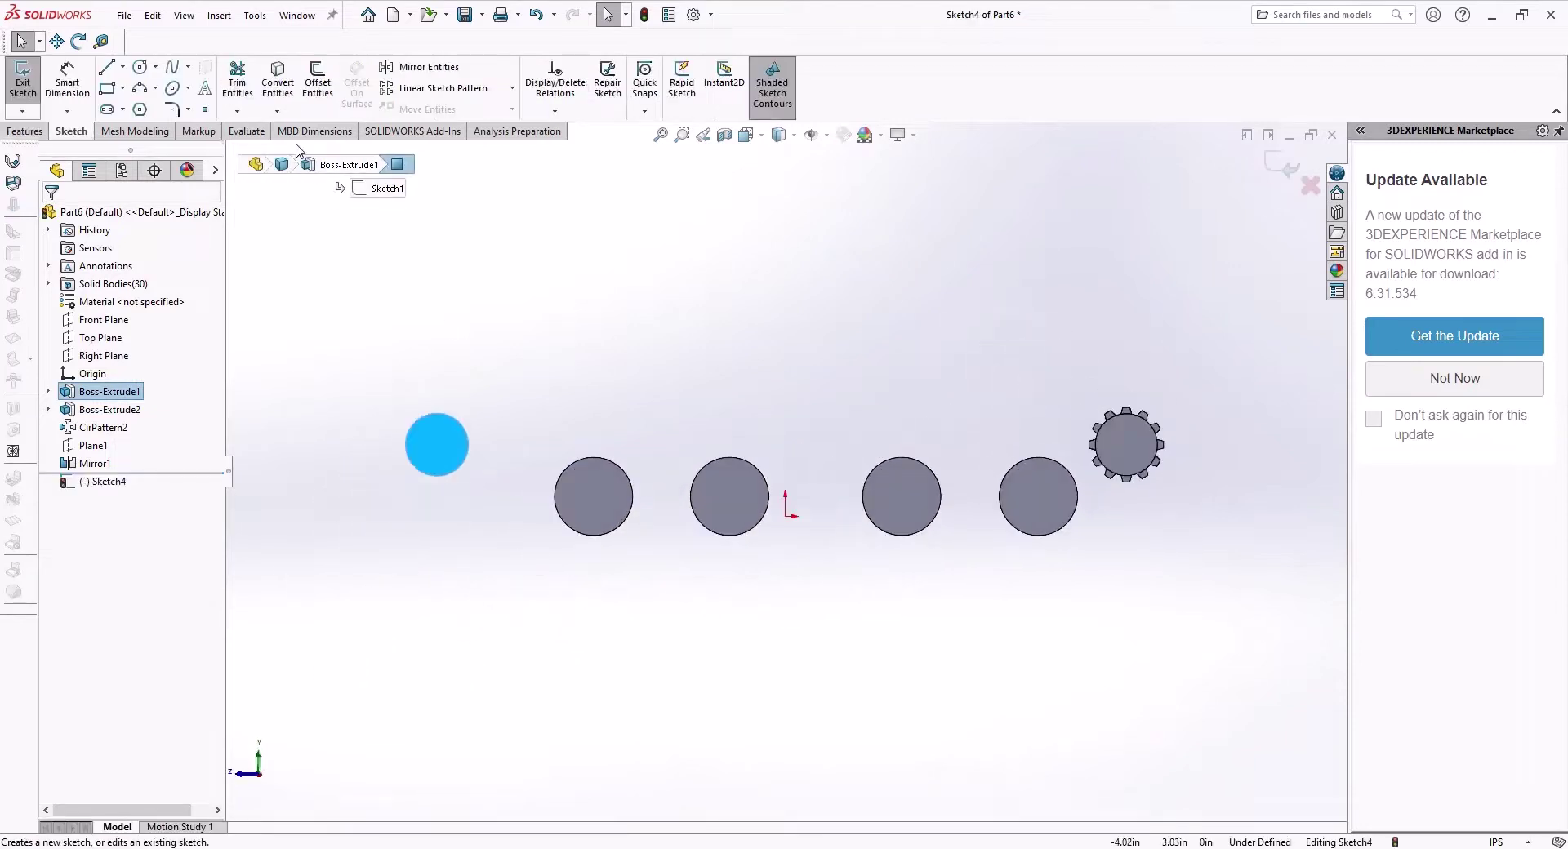
left_click(139, 67)
left_click(437, 445)
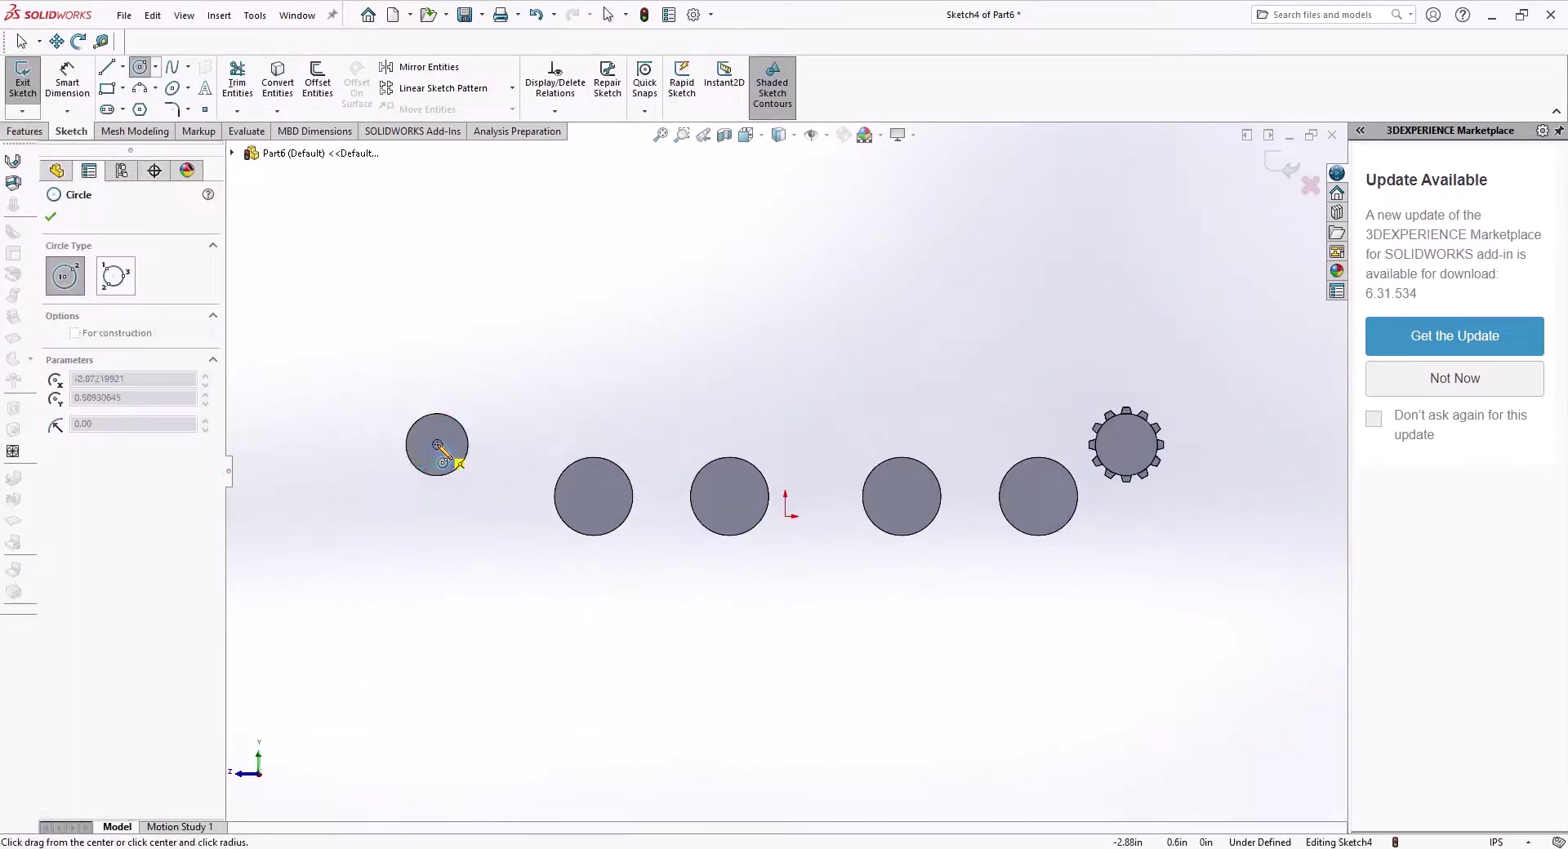
left_click(437, 414)
key("Escape")
Convert the circular outlines of the two outermost large wheels and the toothed wheel into sketch entities
left_click(600, 508)
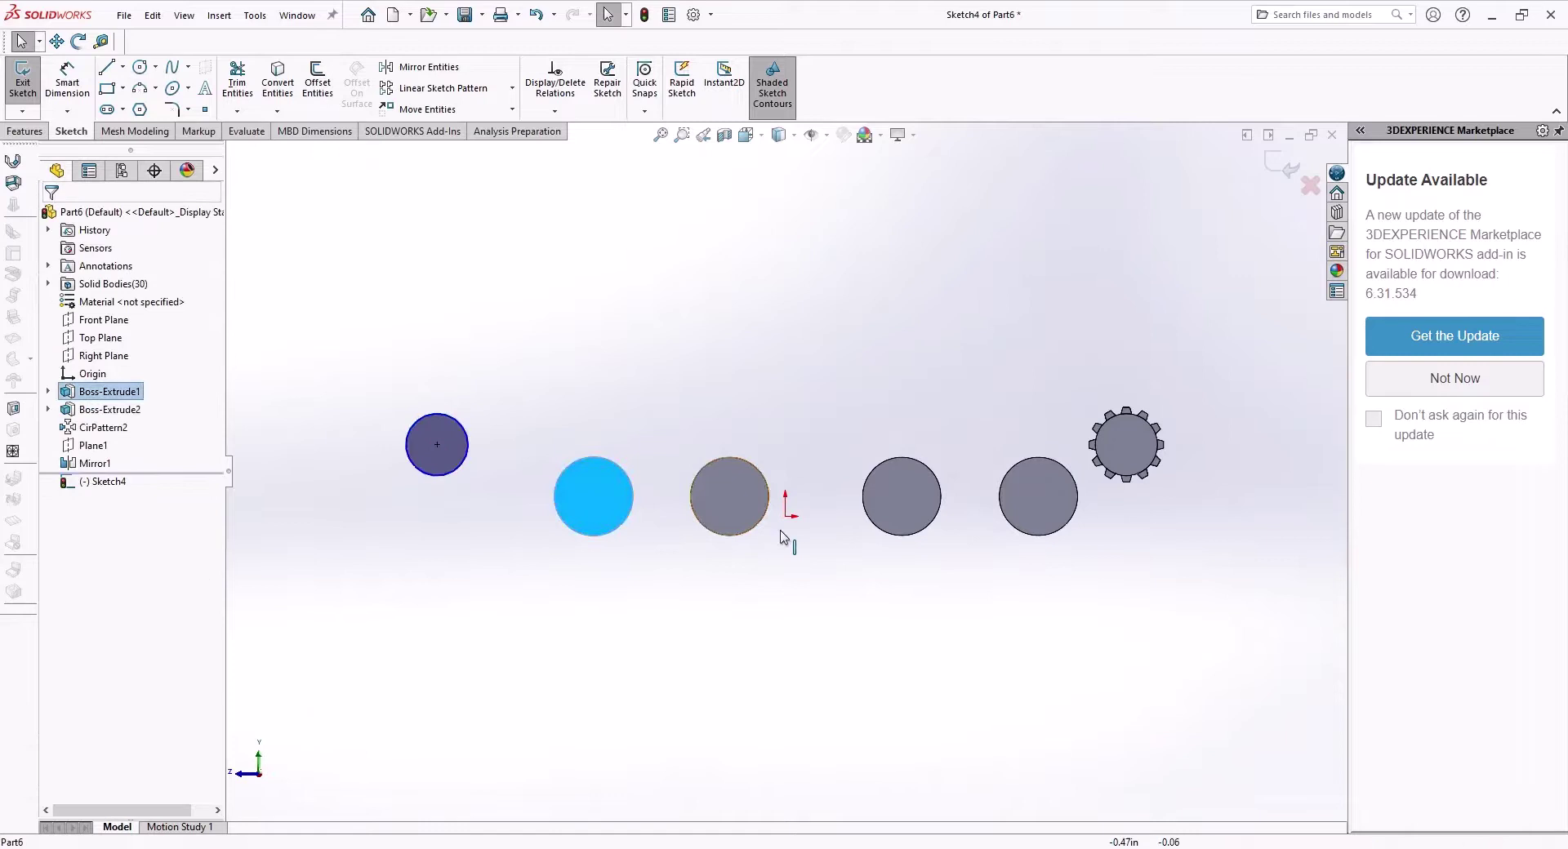
left_click(1039, 502, "ctrl")
left_click(1117, 449, "ctrl")
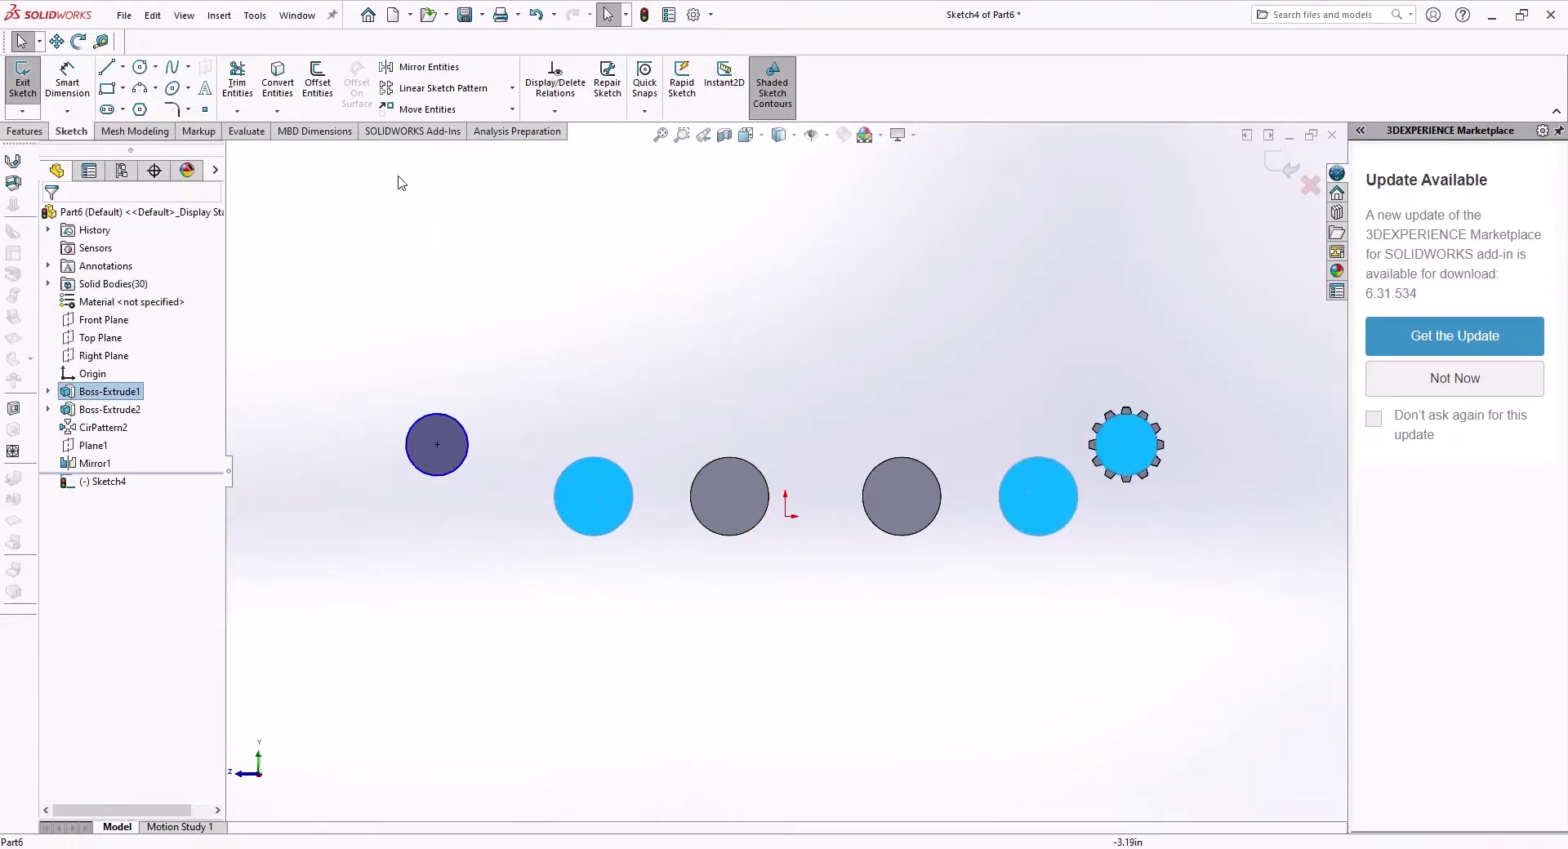
left_click(285, 87)
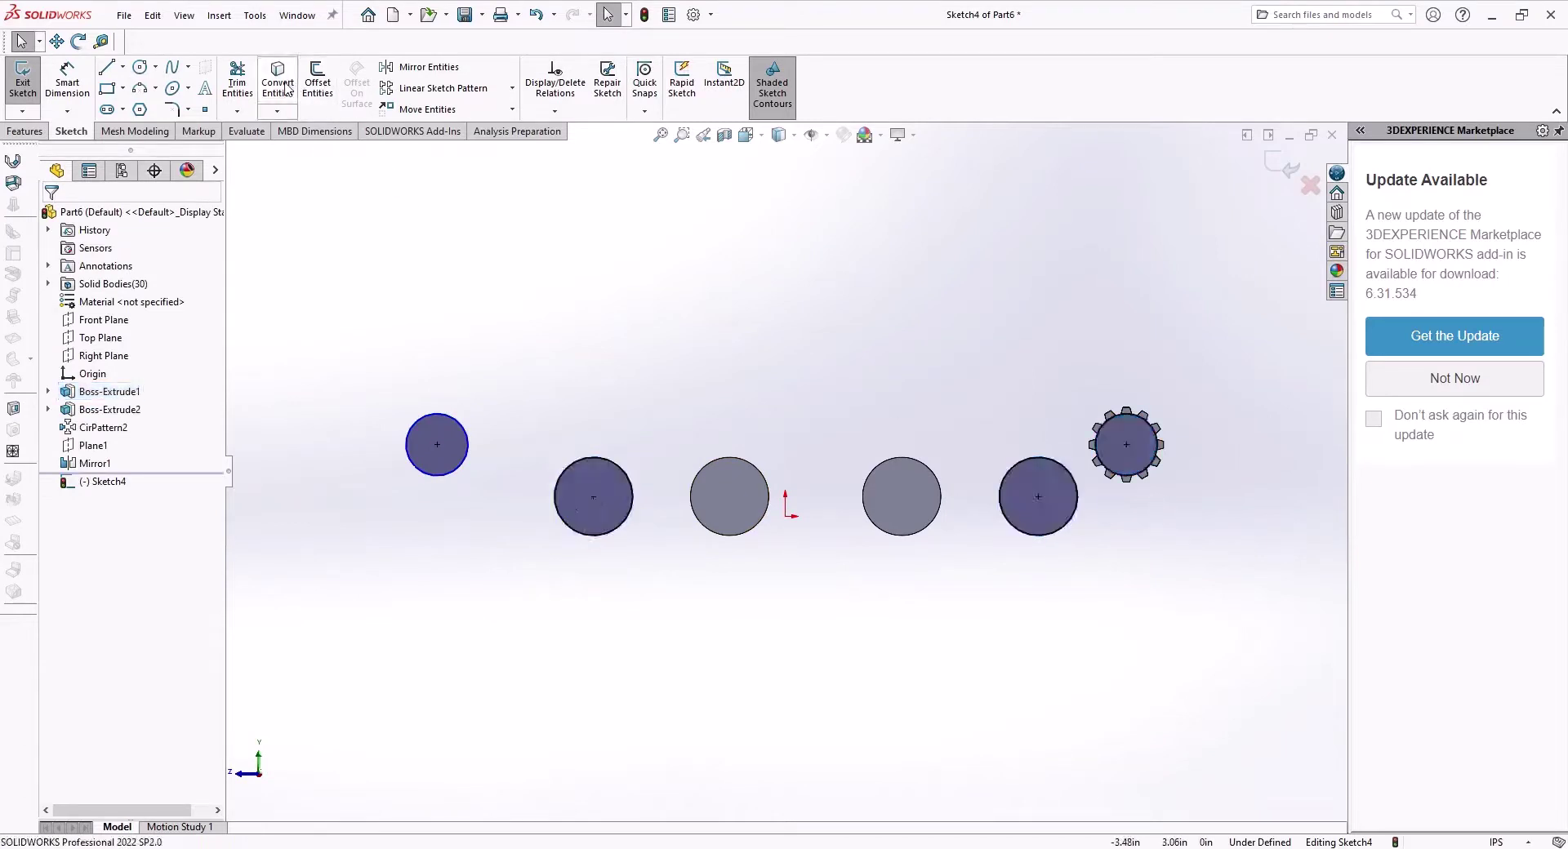
Draw a line between the undersides of the plain small end circle and the adjacent large circle, tangent to both
left_click(108, 67)
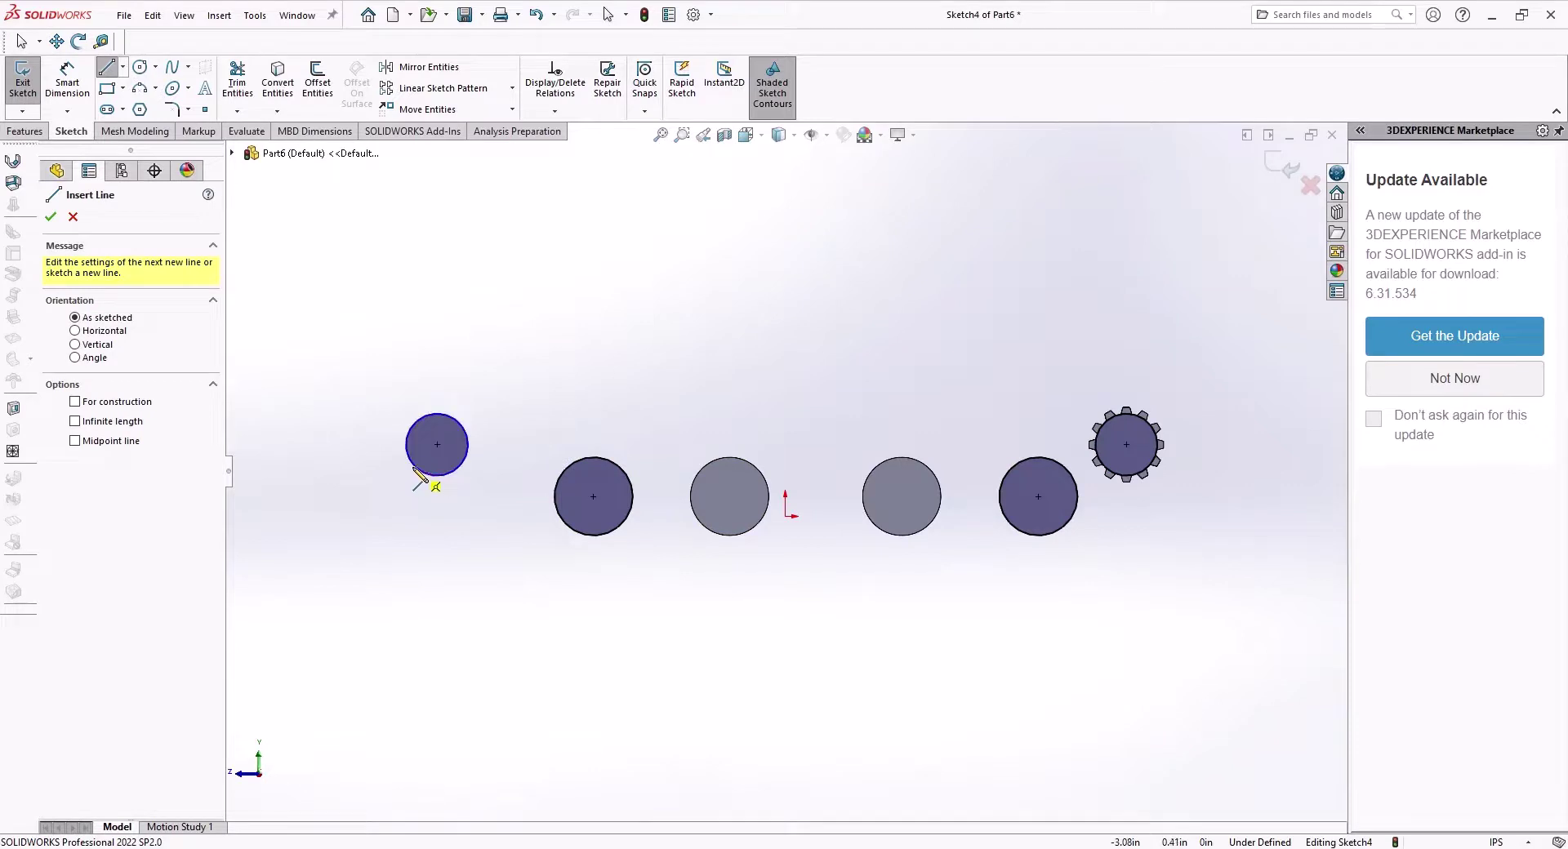
left_click(420, 472)
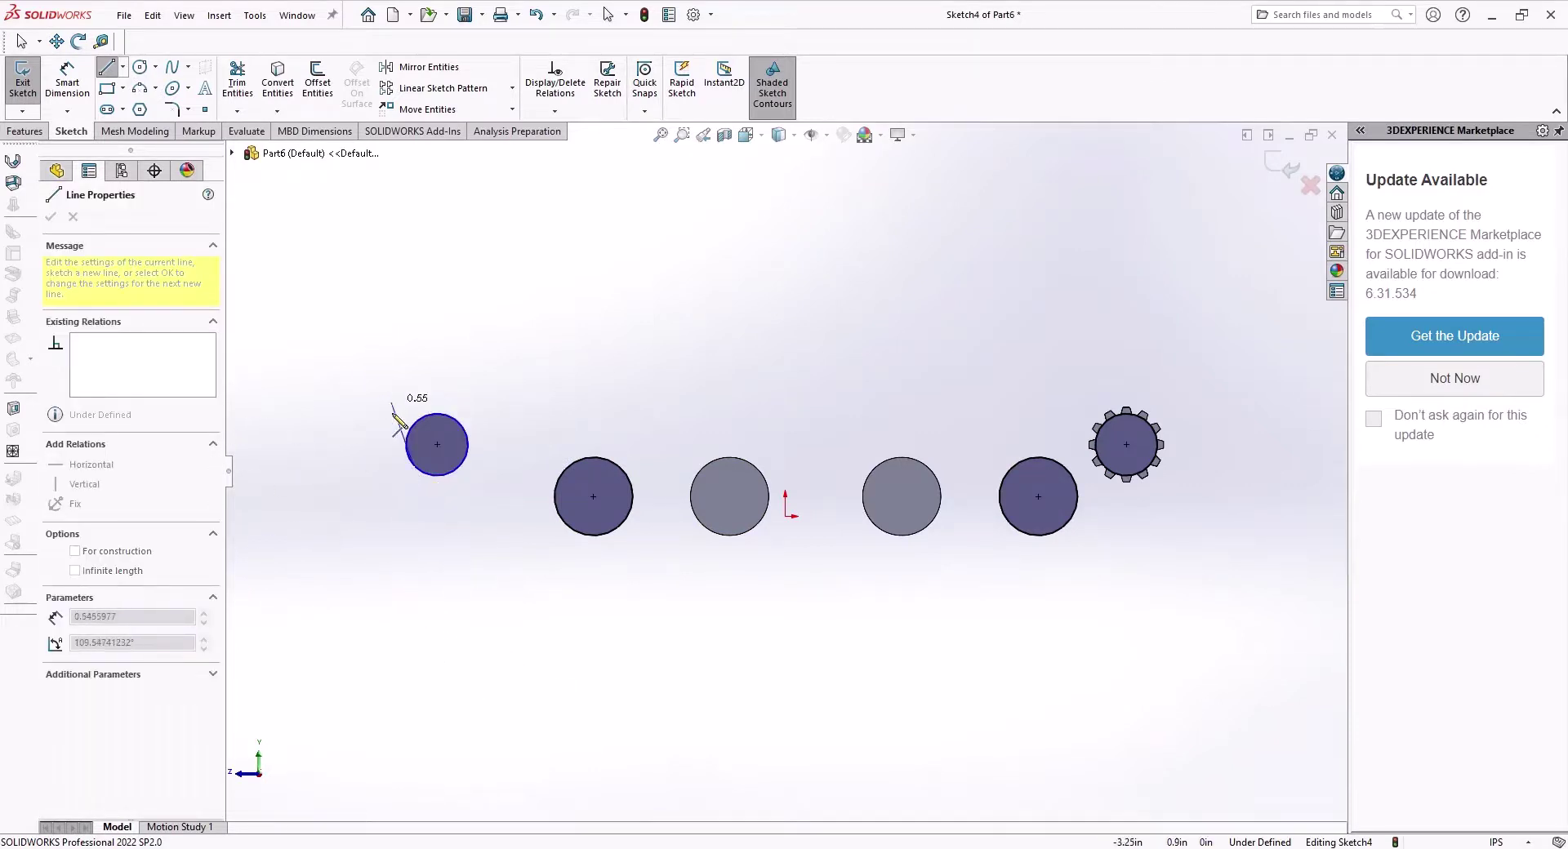
left_click(588, 546)
key("Escape")
left_click(455, 481)
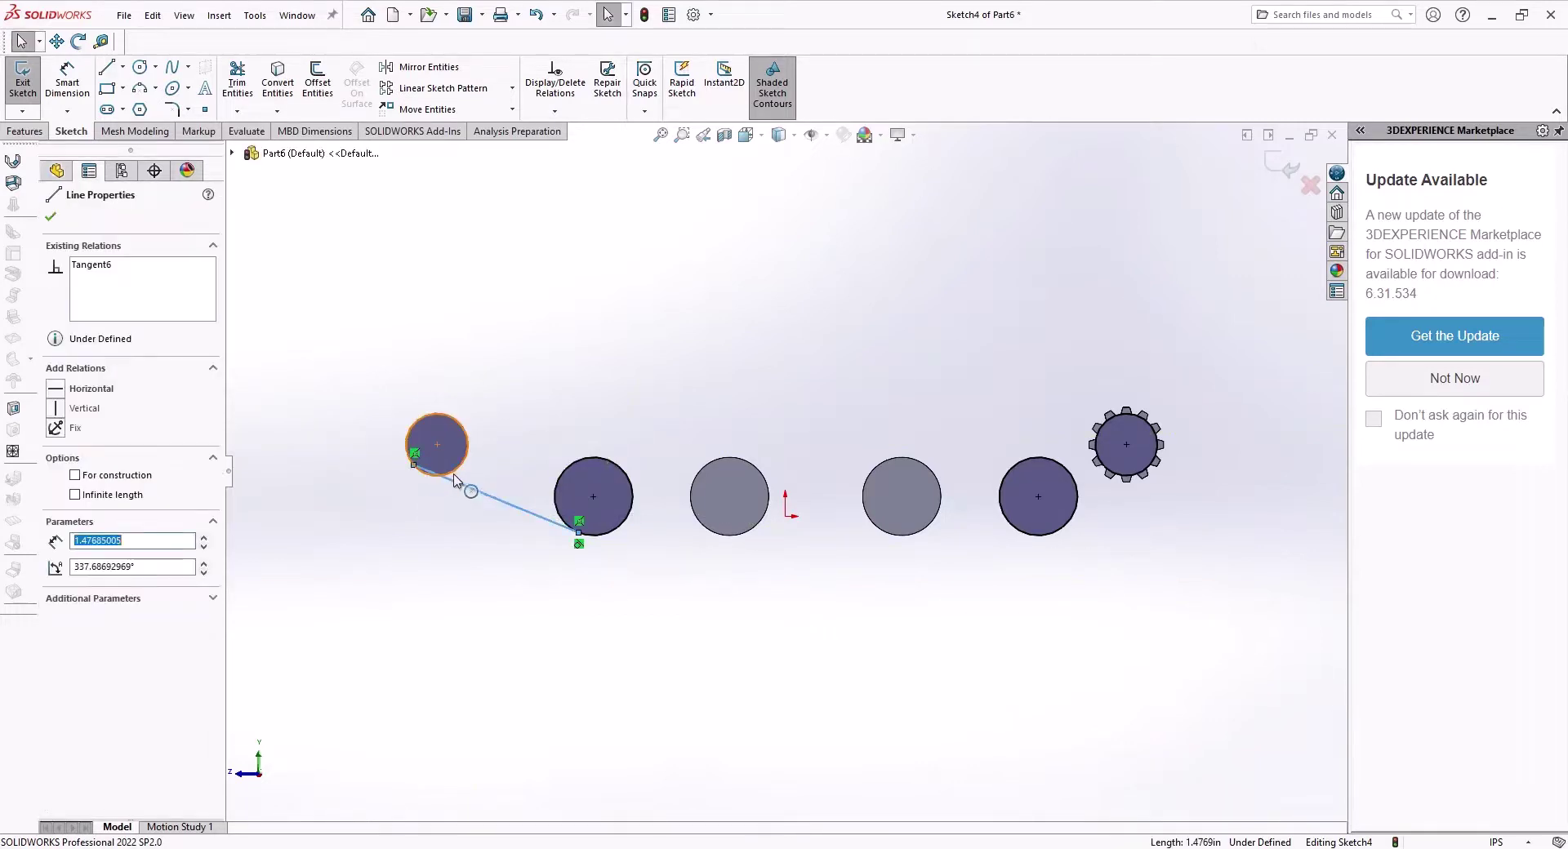
left_click(454, 476, "ctrl")
left_click(505, 406)
left_click(463, 581)
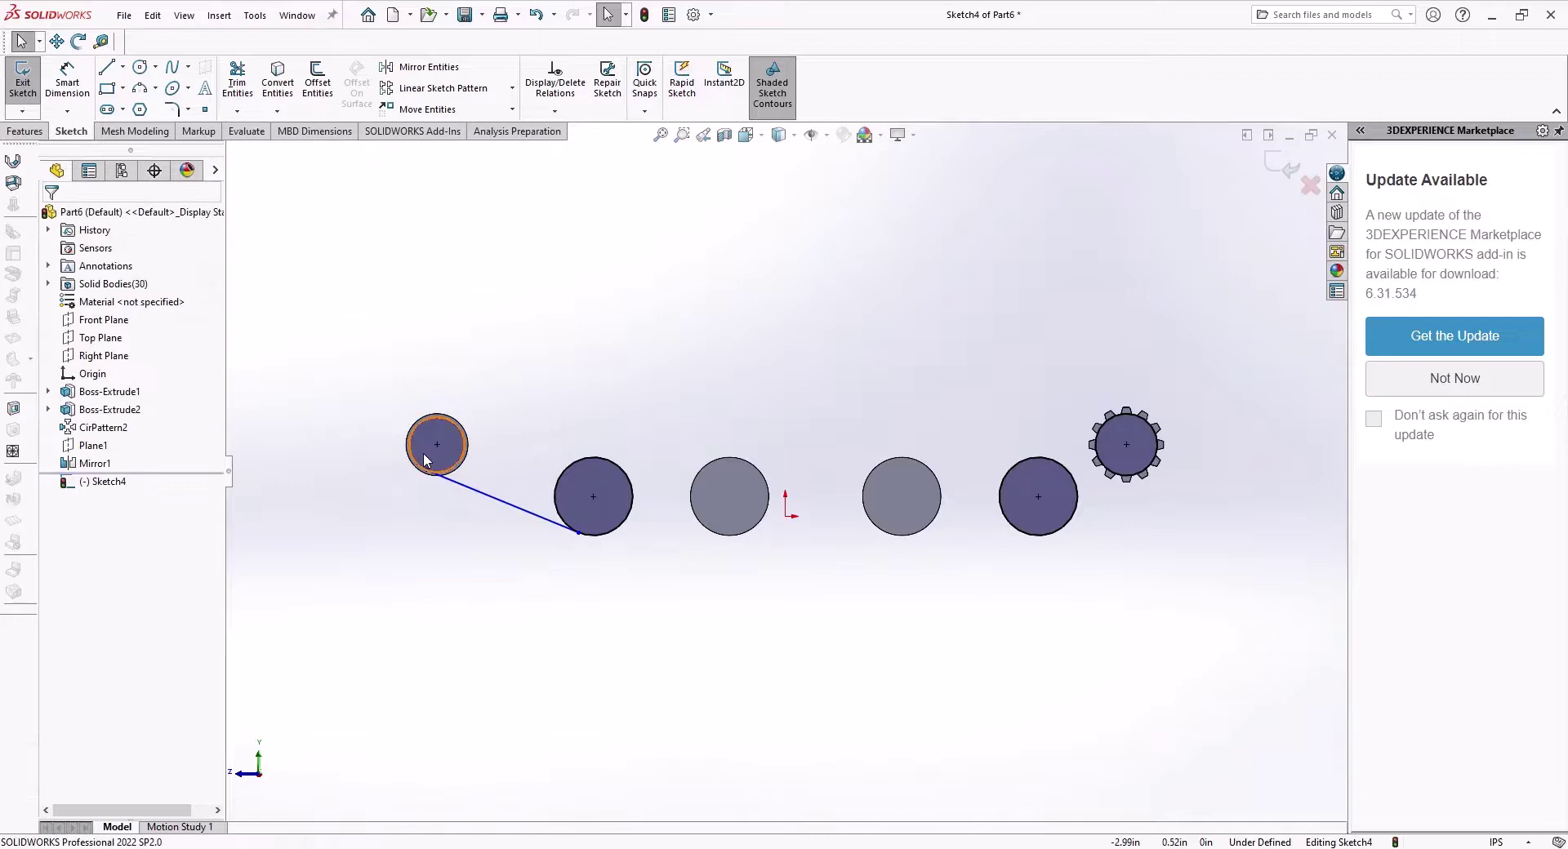
Make the plain small end circle coradial with the outer edge of its wheel
left_click(460, 442)
left_click(469, 464)
scroll(476, 455, "up", 5)
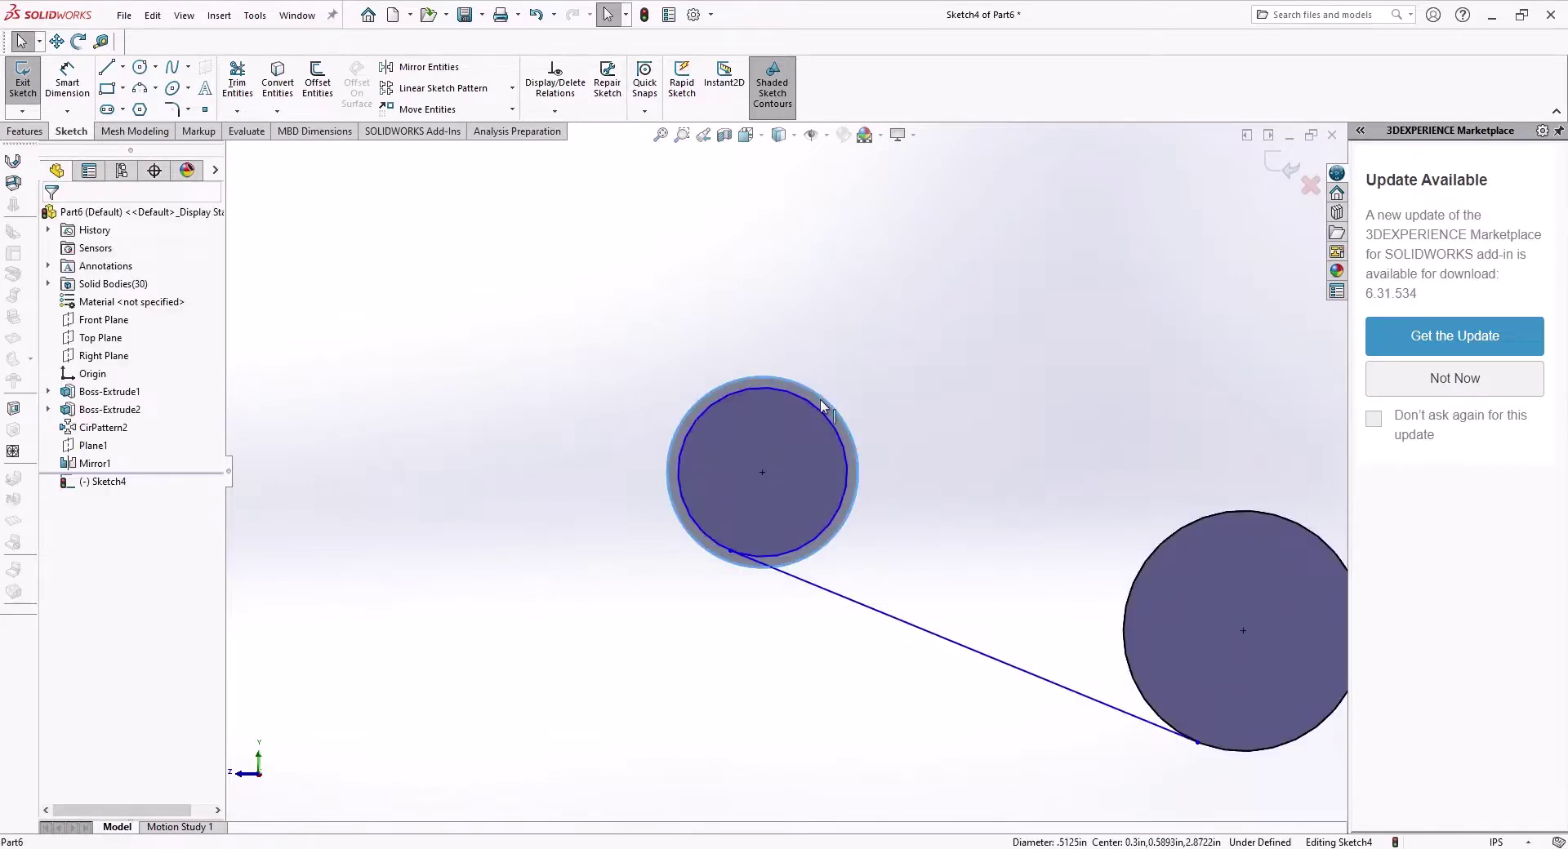
left_click(820, 408)
left_click(871, 351)
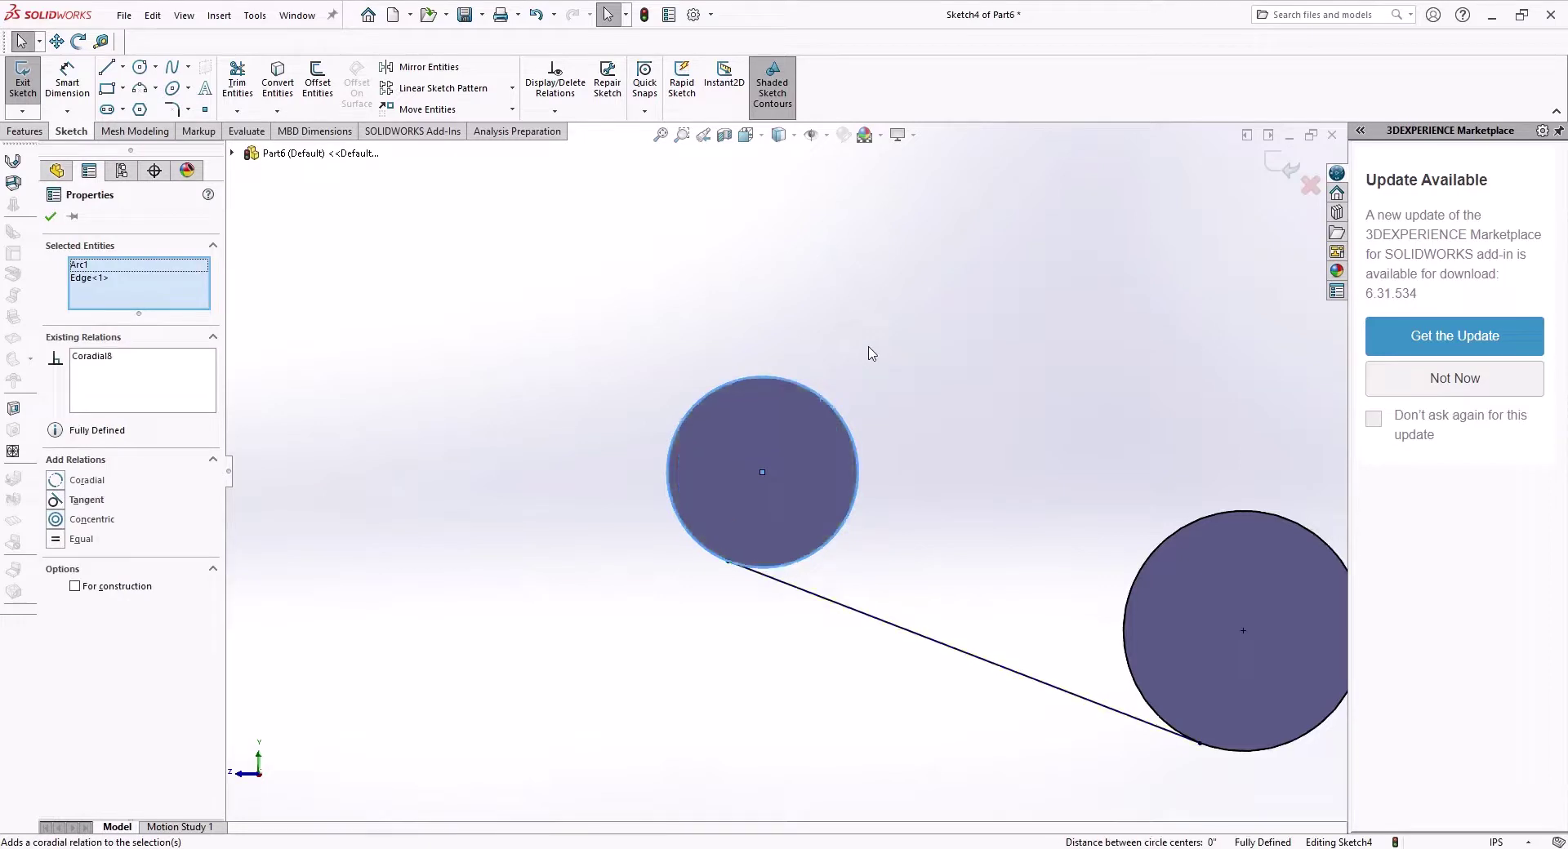
Draw a horizontal line along the undersides of the large wheels, joining the lowest points of the two outermost large circles
scroll(830, 524, "up", 9)
scroll(1002, 485, "down", 5)
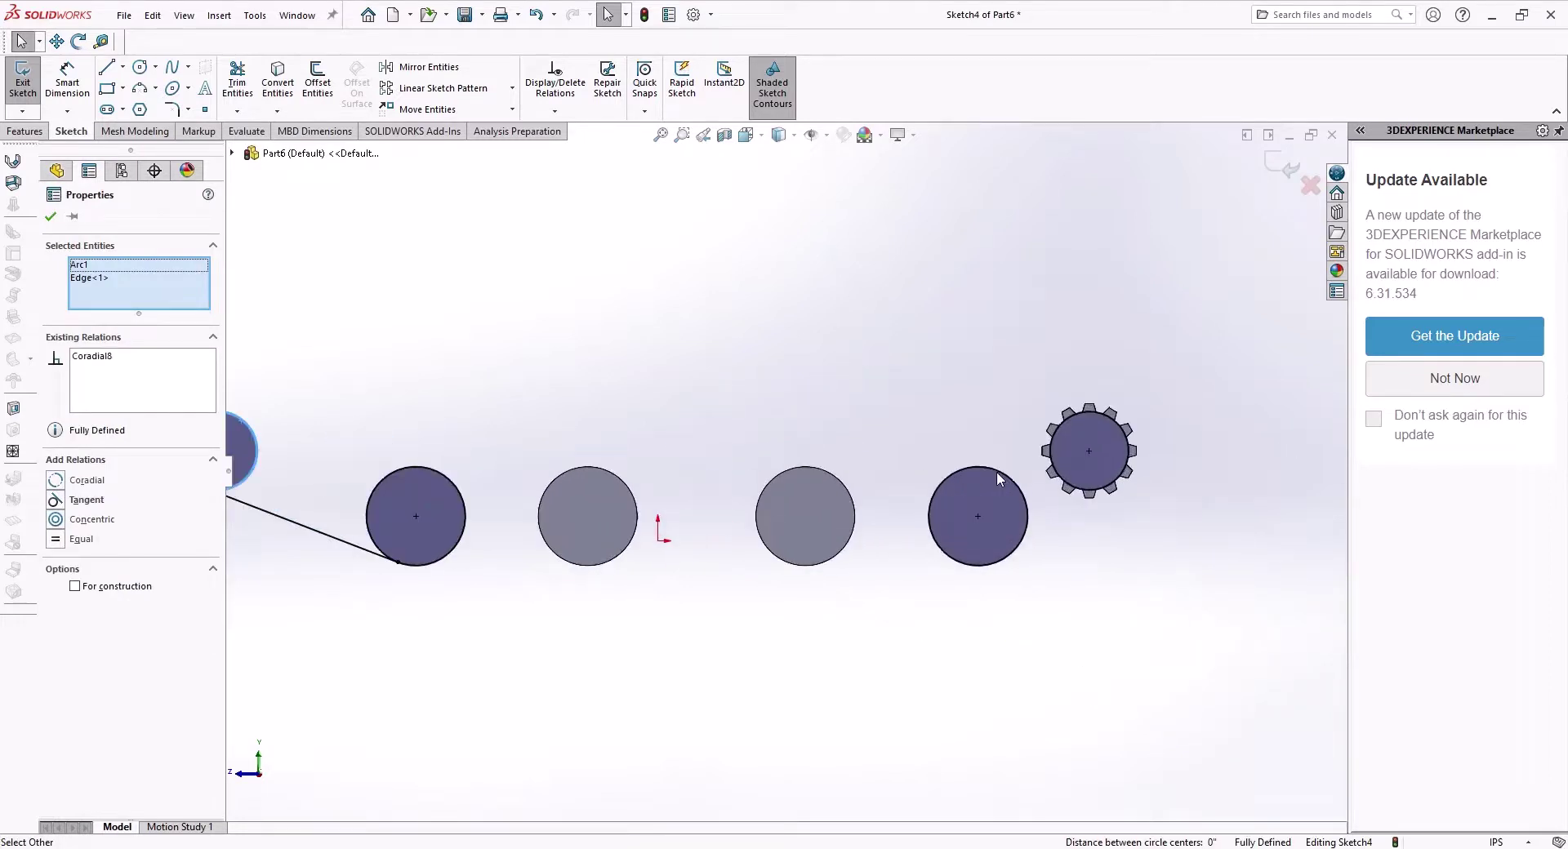
left_click(108, 69)
left_click(417, 565)
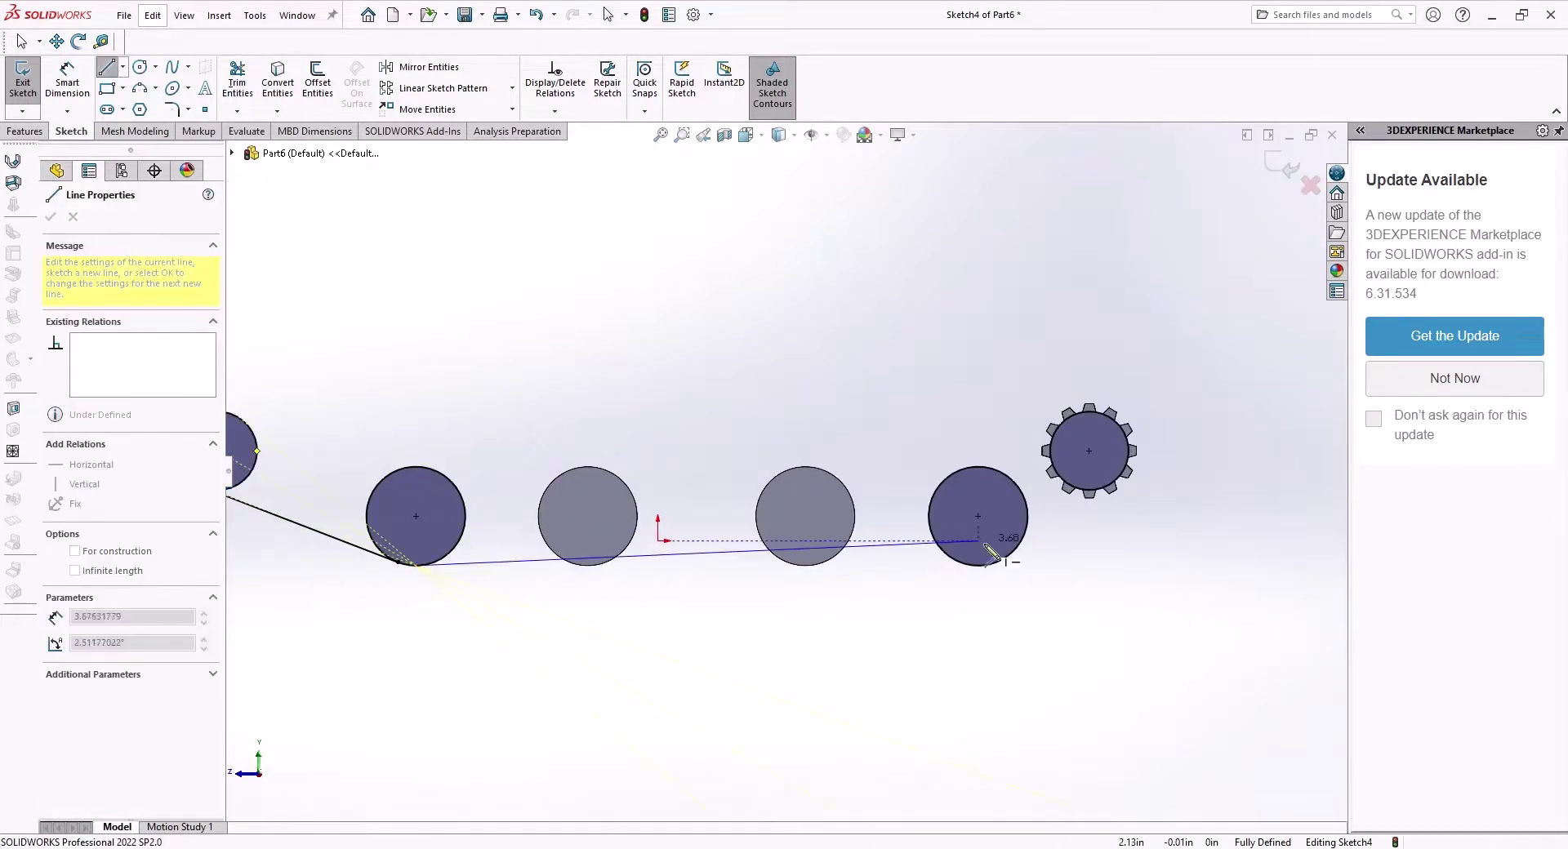
left_click(977, 565)
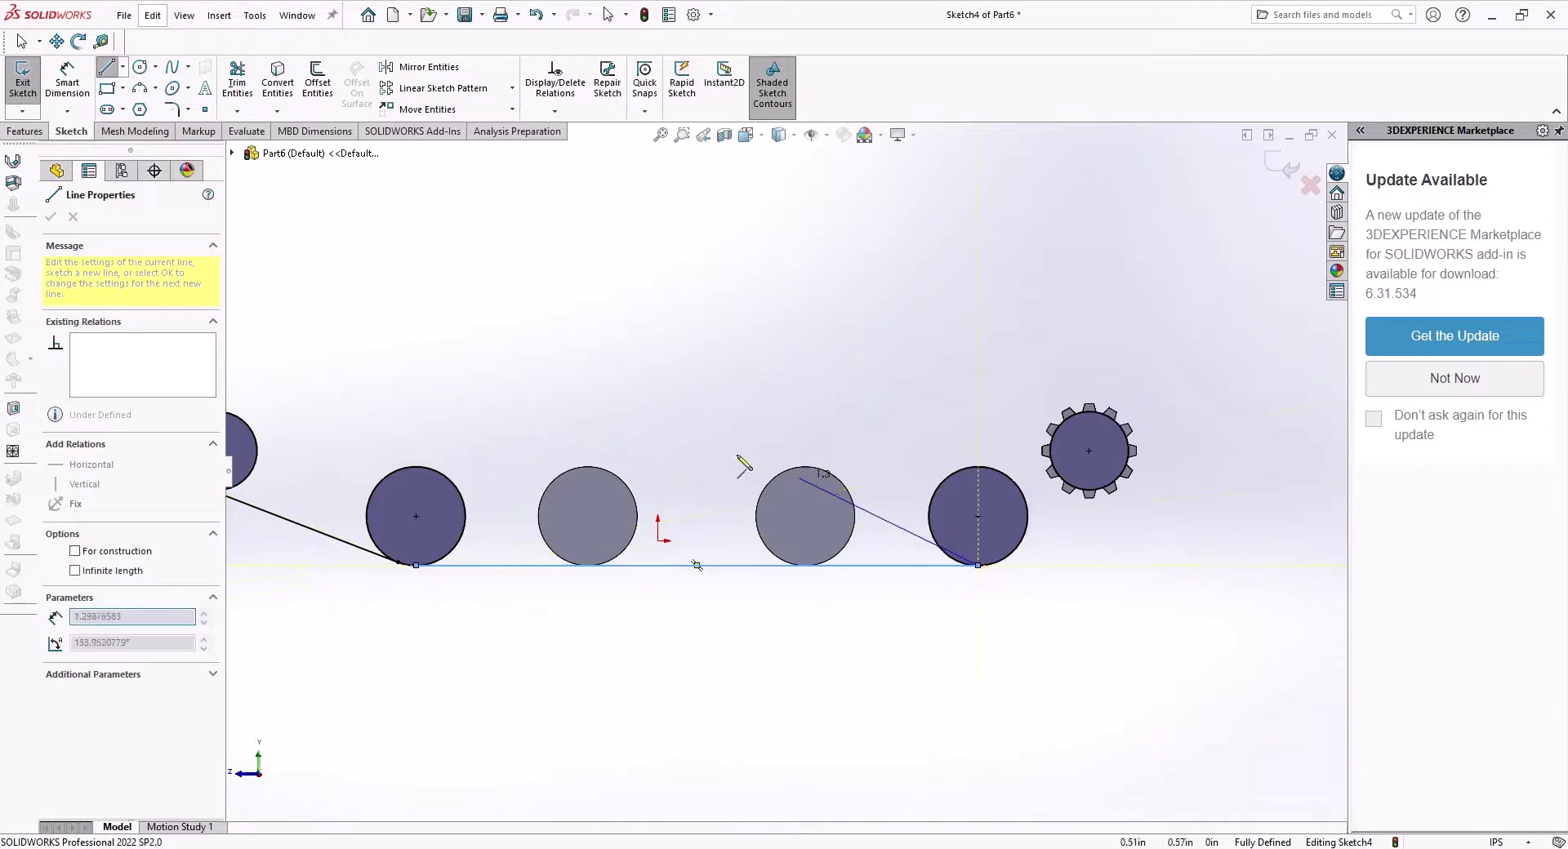
left_click(113, 67)
left_click(113, 68)
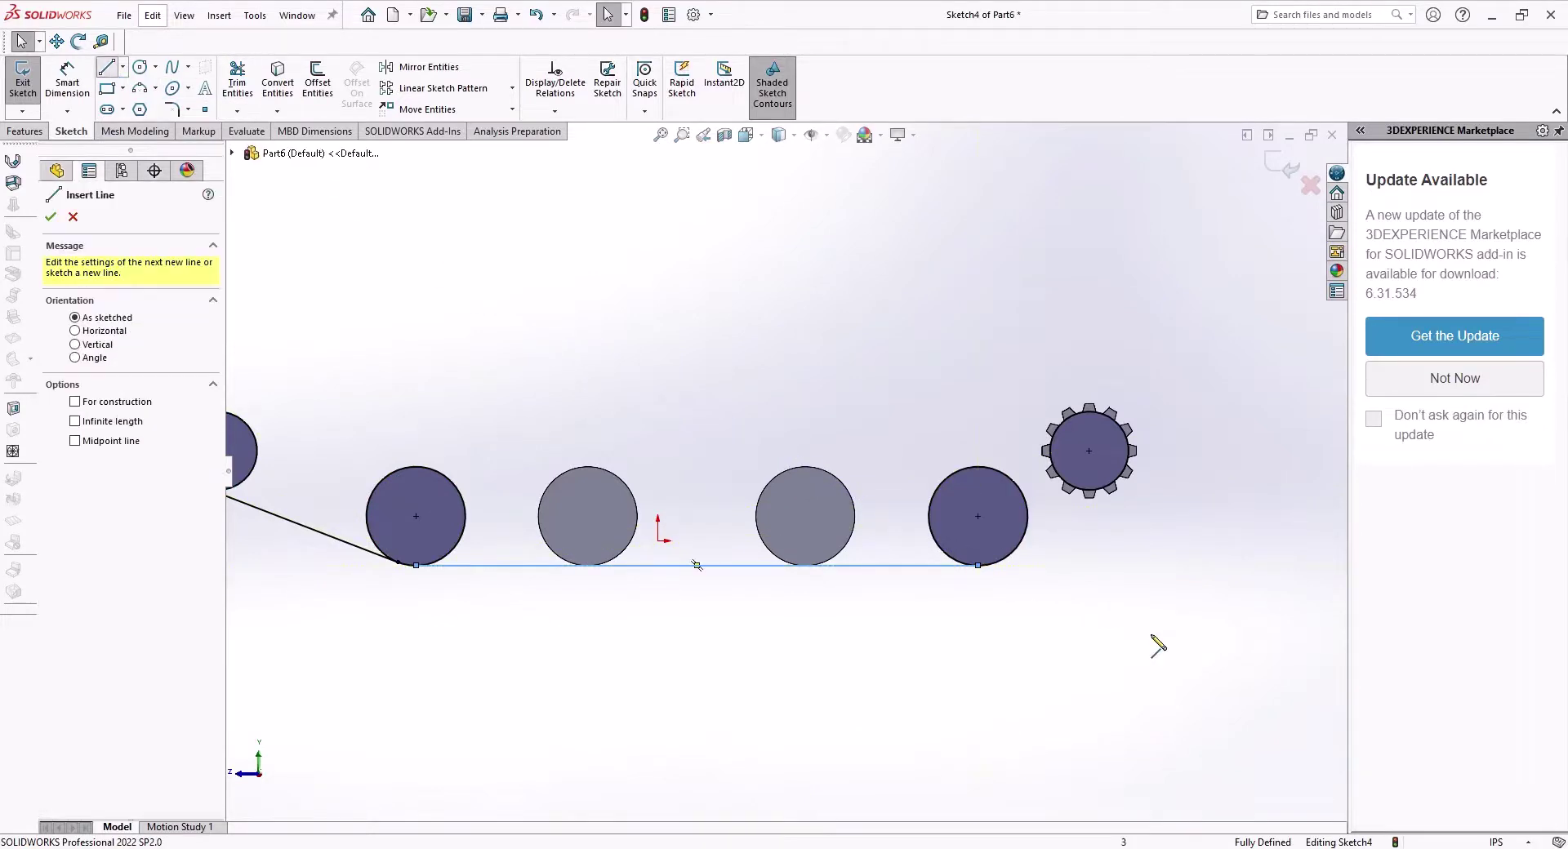
left_click(1011, 554)
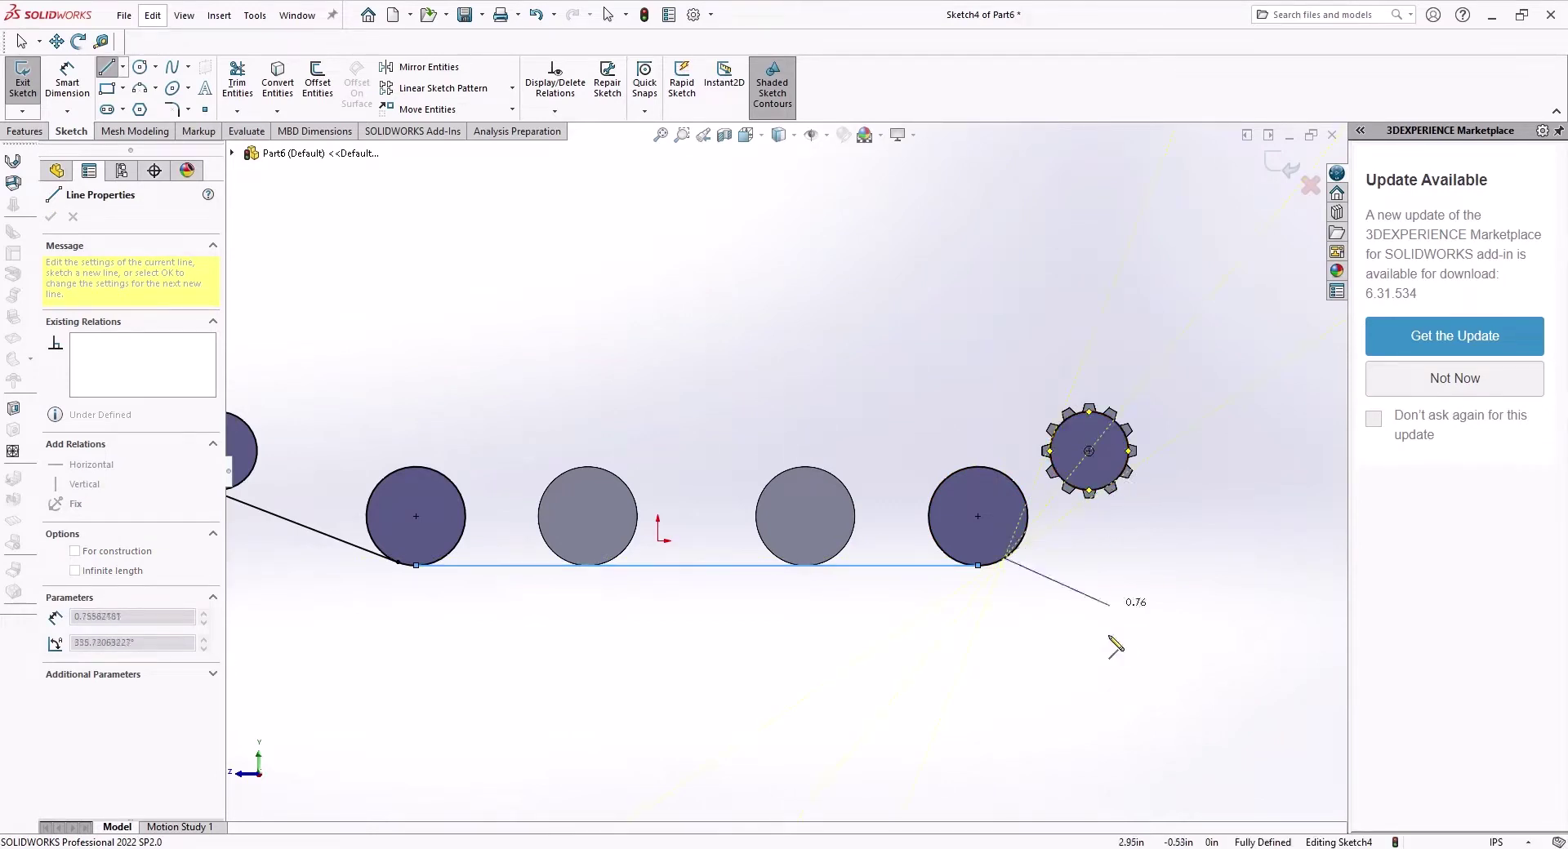
key("Escape")
Fix the circles of the toothed wheel and the adjacent large wheel, and delete their conflicting on-edge relations
left_click(1027, 516)
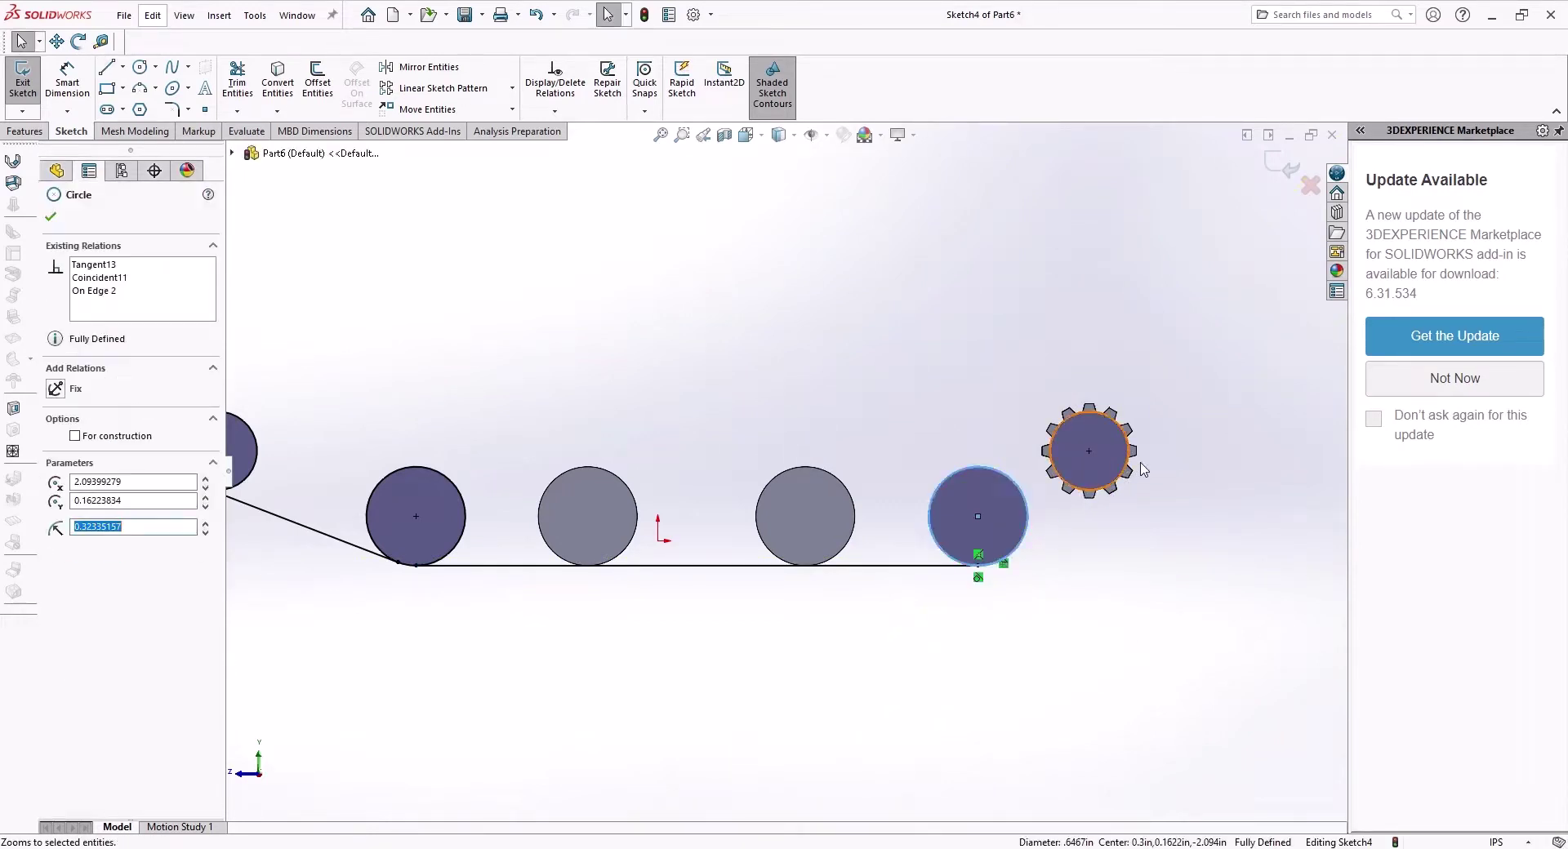
left_click(1087, 428)
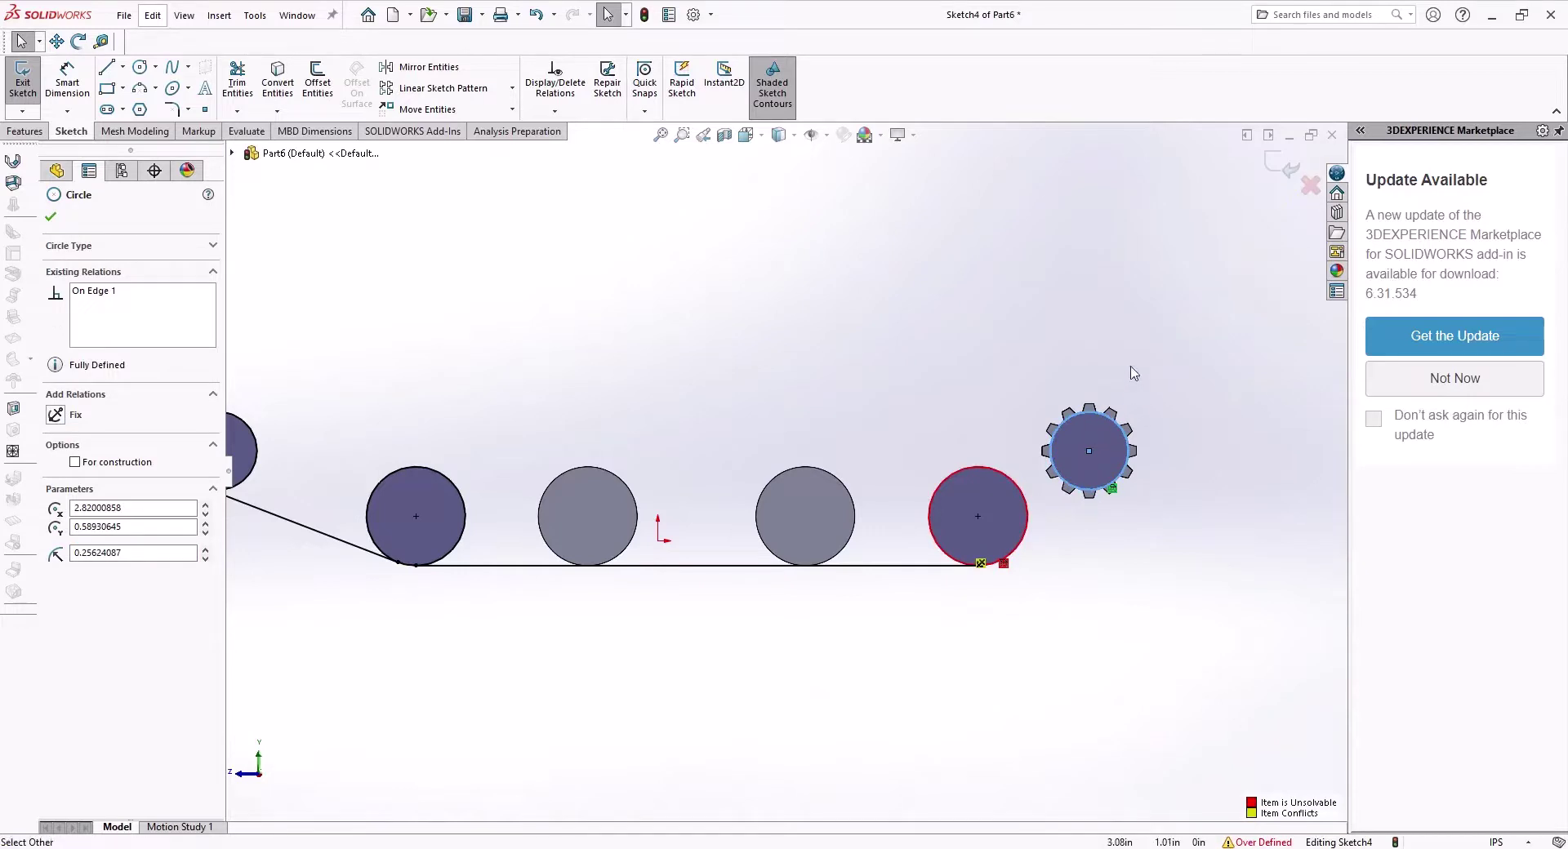
left_click(1019, 571)
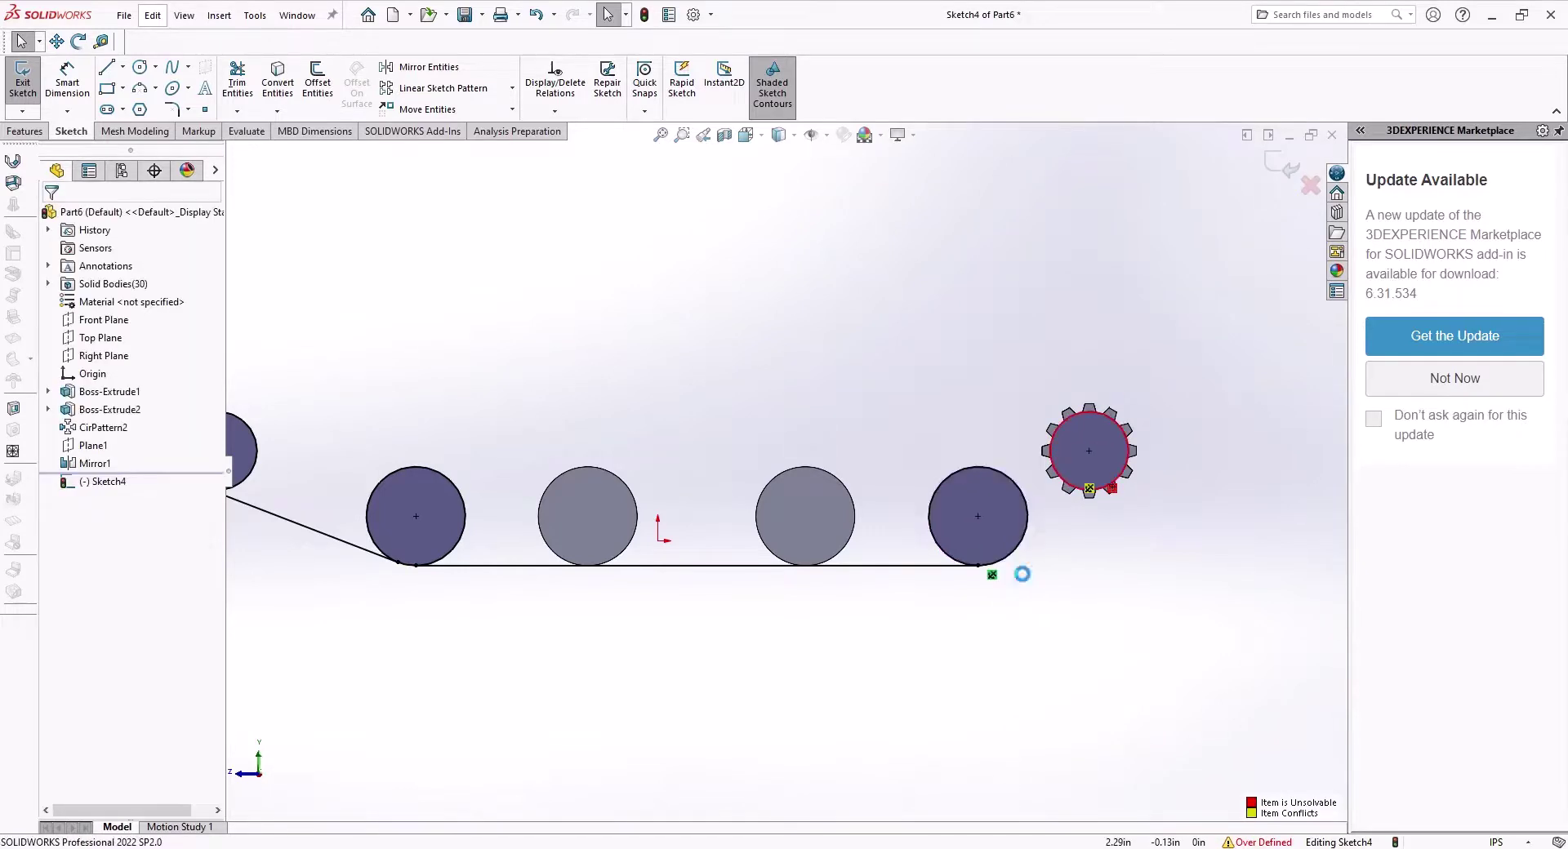
left_click(1111, 490)
key("Delete")
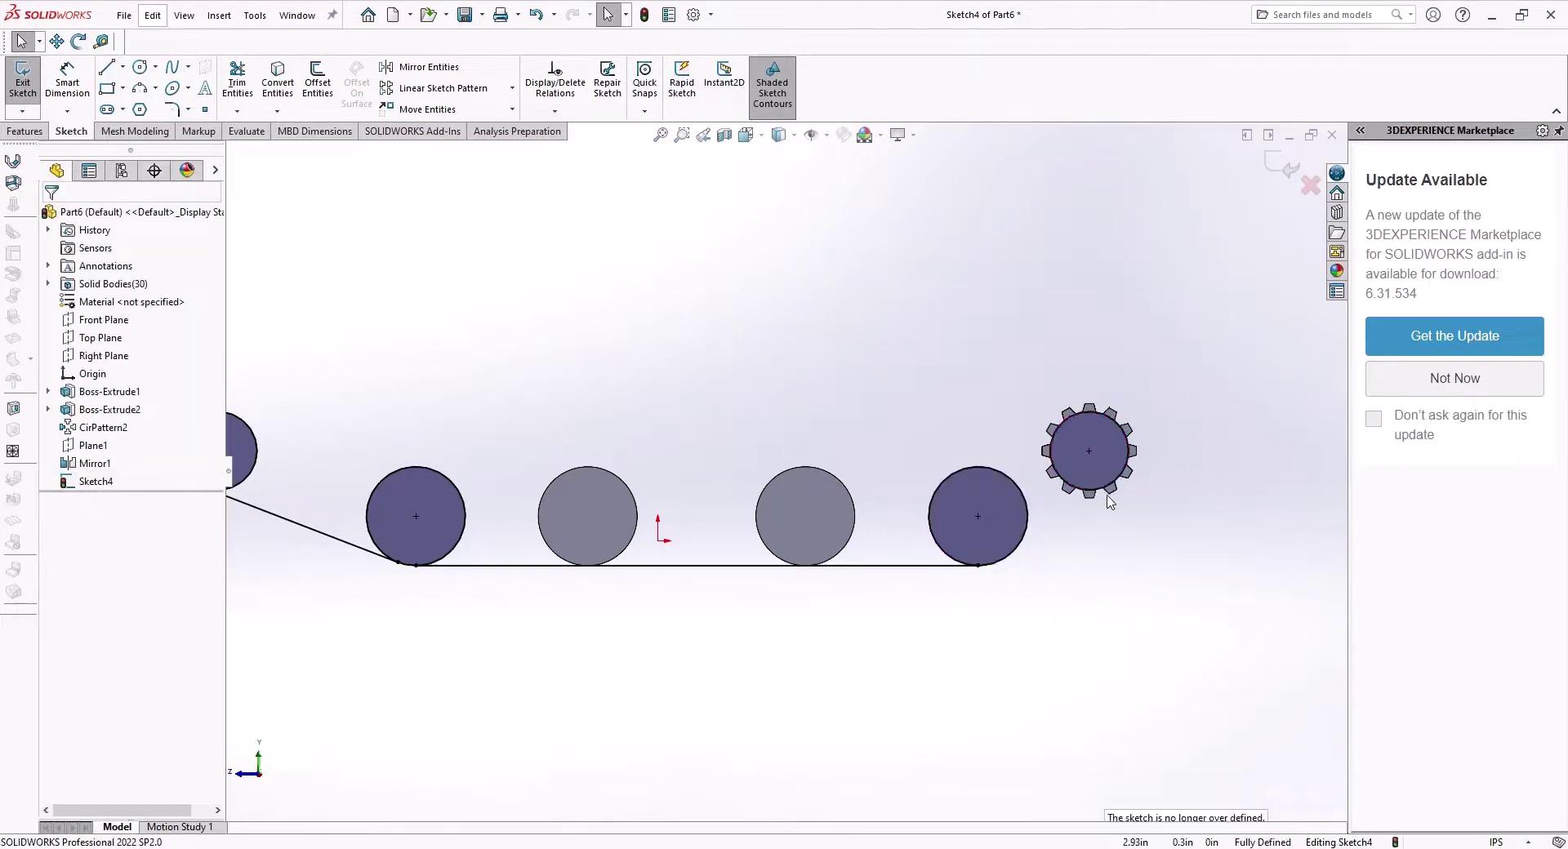
Draw a line between the undersides of the toothed wheel's circle and the adjacent large circle, tangent to both
left_click(106, 67)
left_click(987, 566)
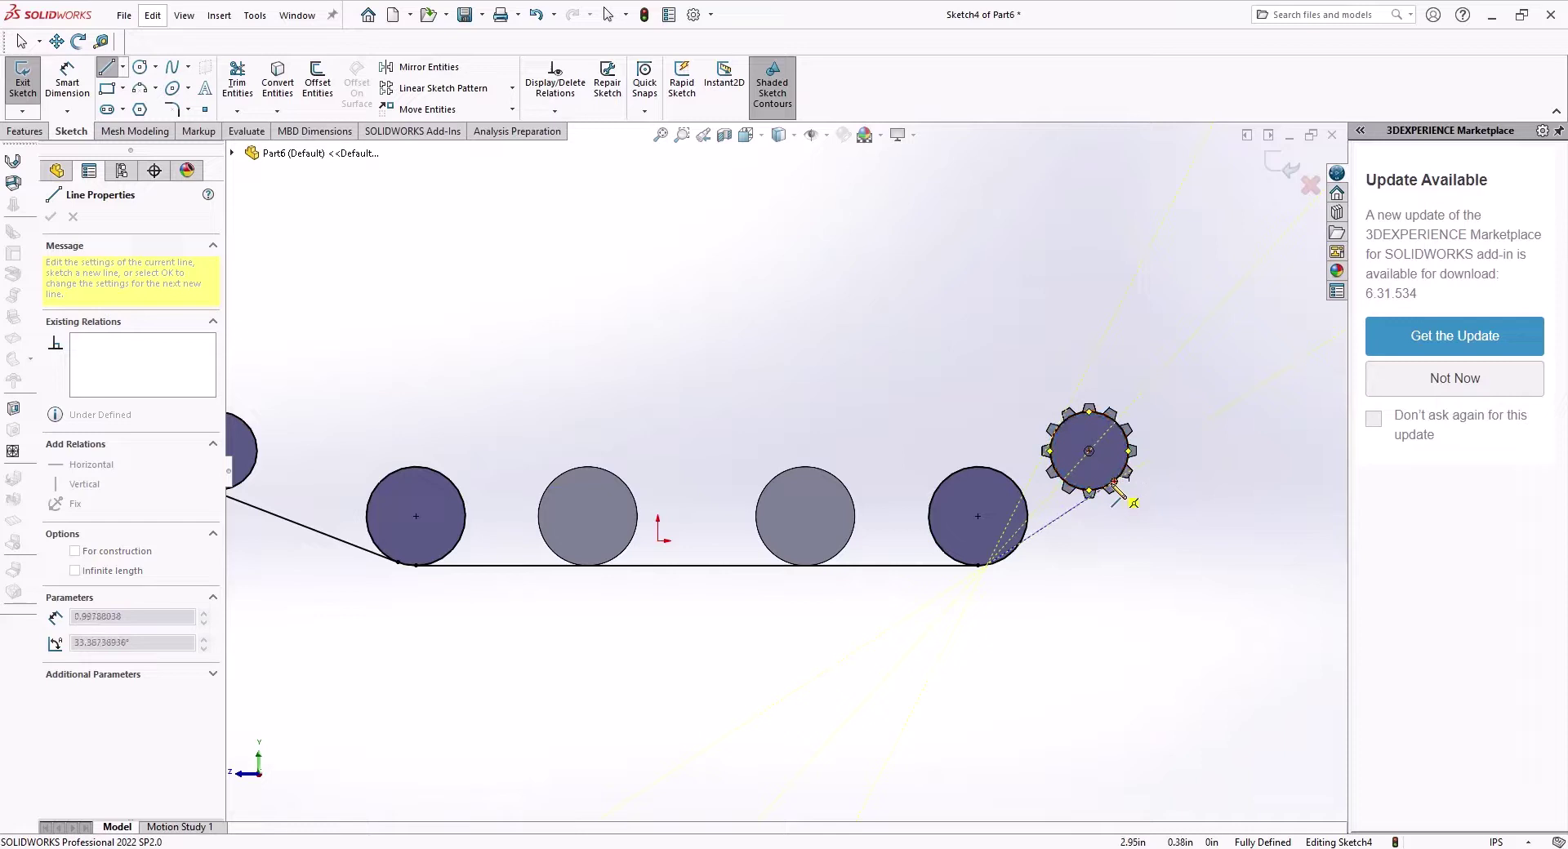
left_click(1096, 495)
key("Escape")
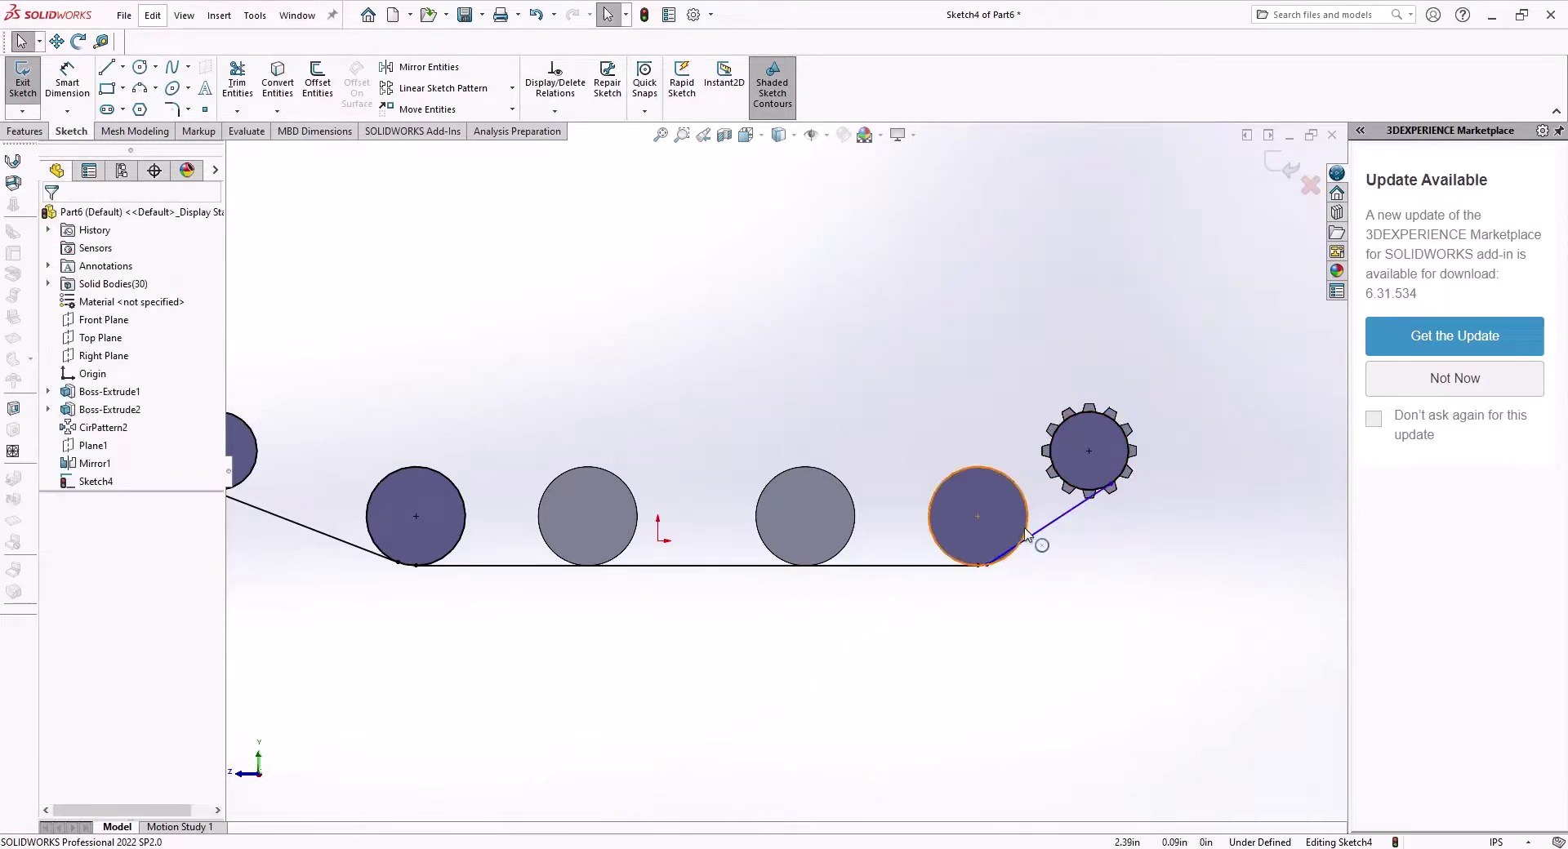
left_click(1028, 535)
left_click(1032, 538, "ctrl")
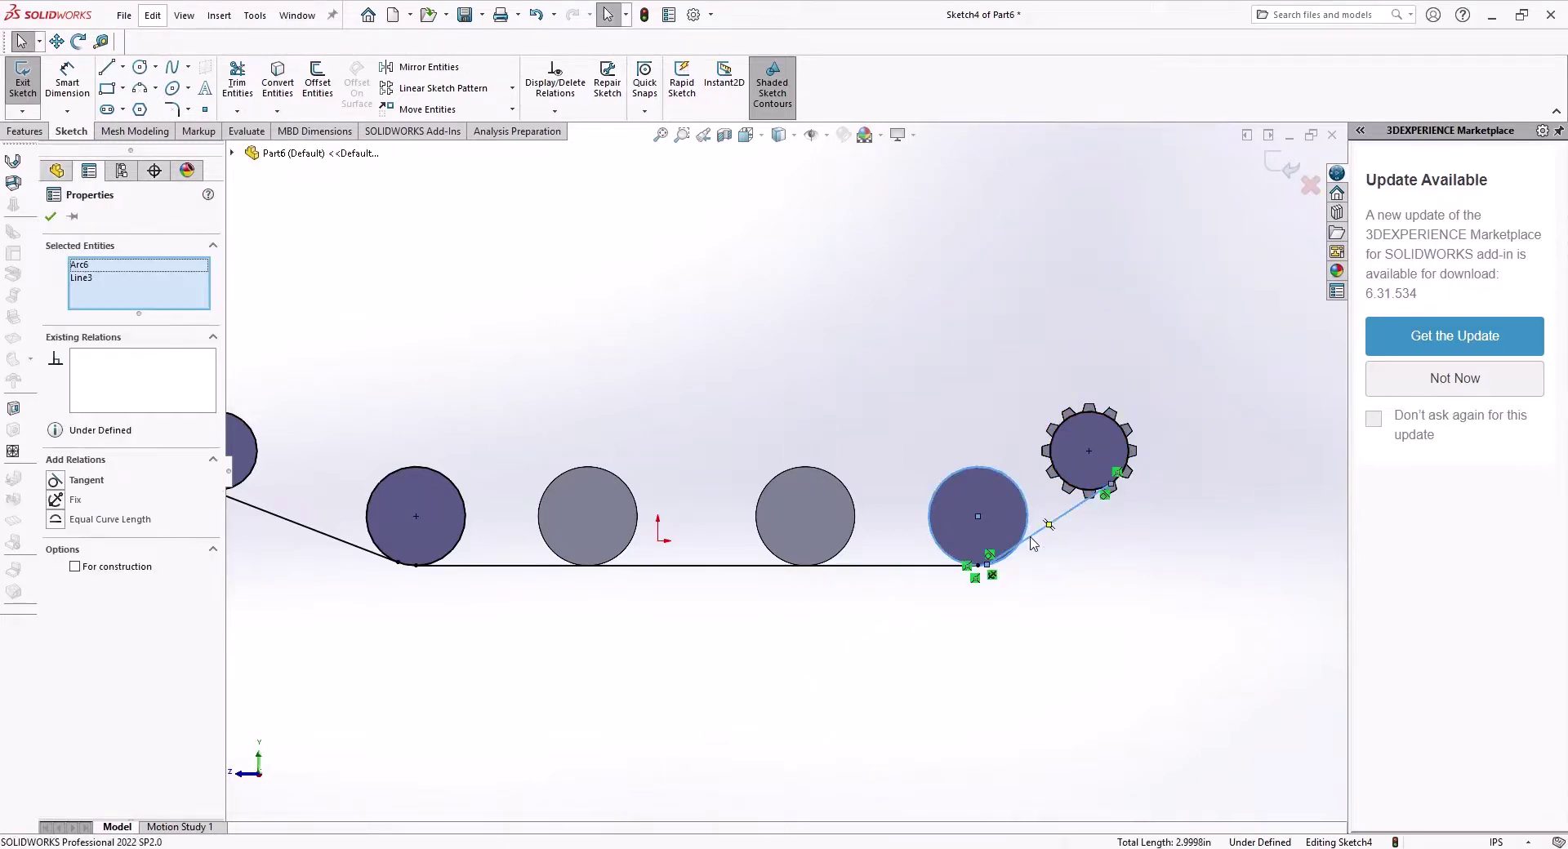
left_click(1083, 473)
left_click(1060, 641)
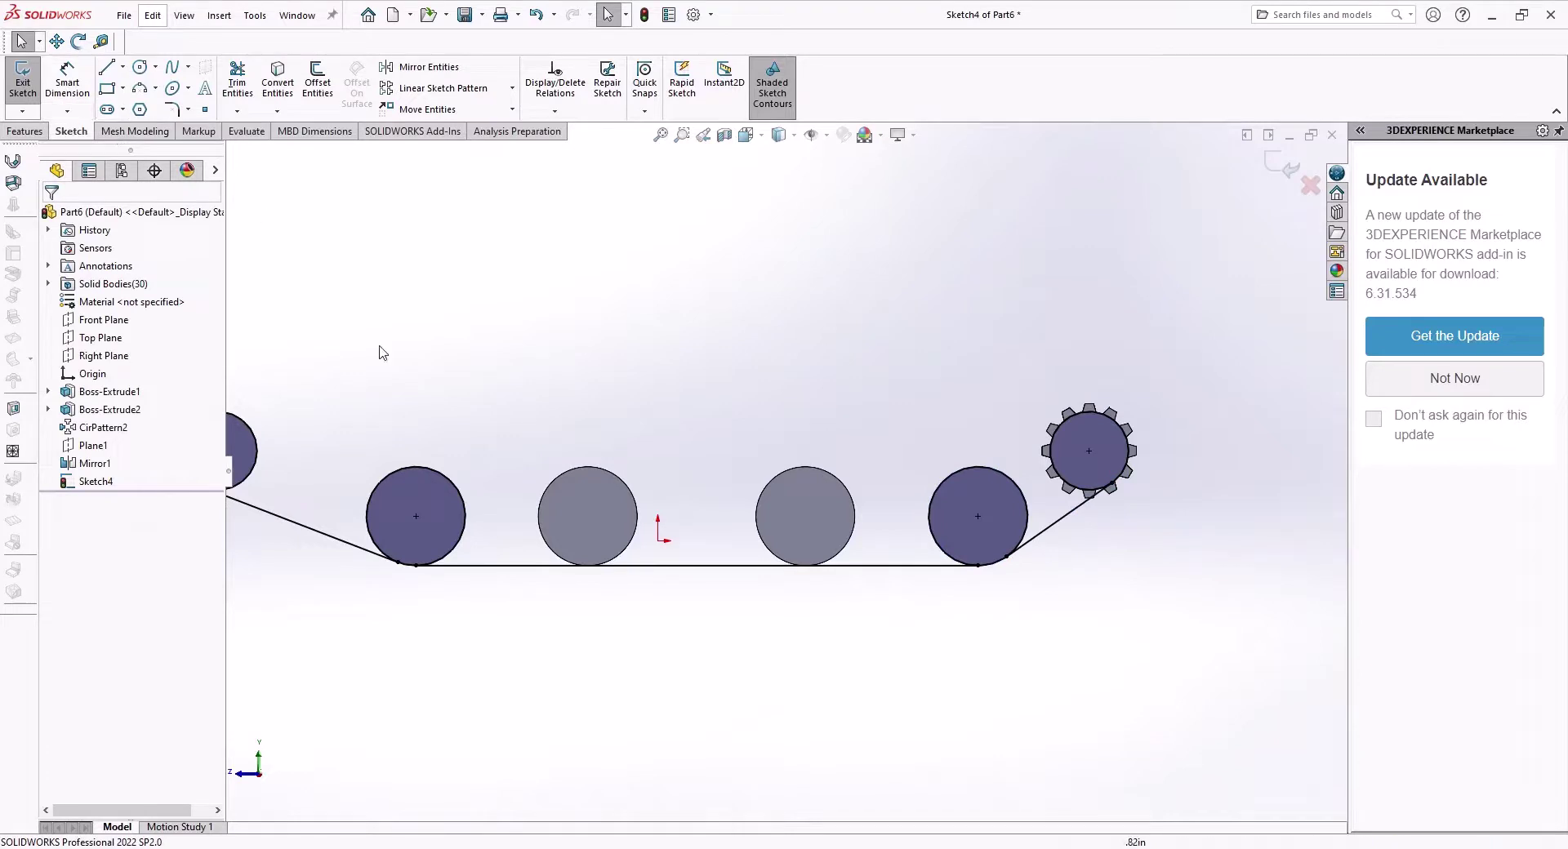
Draw a sagging three-point arc with a radius of about 16.53 in between the tops of the plain small end circle and the toothed wheel's circle
scroll(799, 335, "up", 2)
scroll(621, 526, "down", 2)
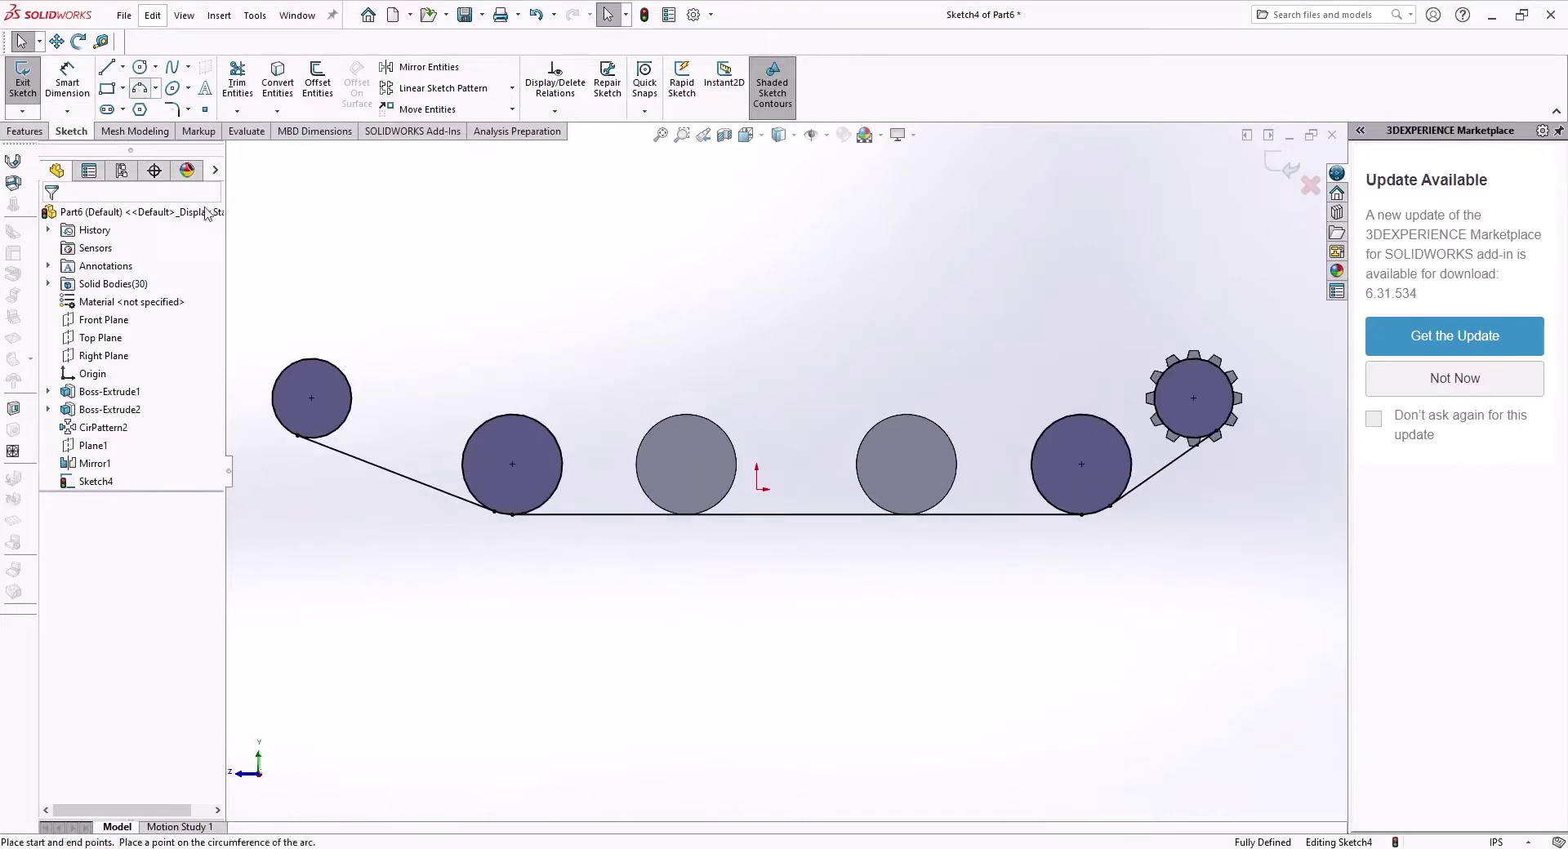
left_click(140, 87)
left_click_drag(327, 361, 1181, 360)
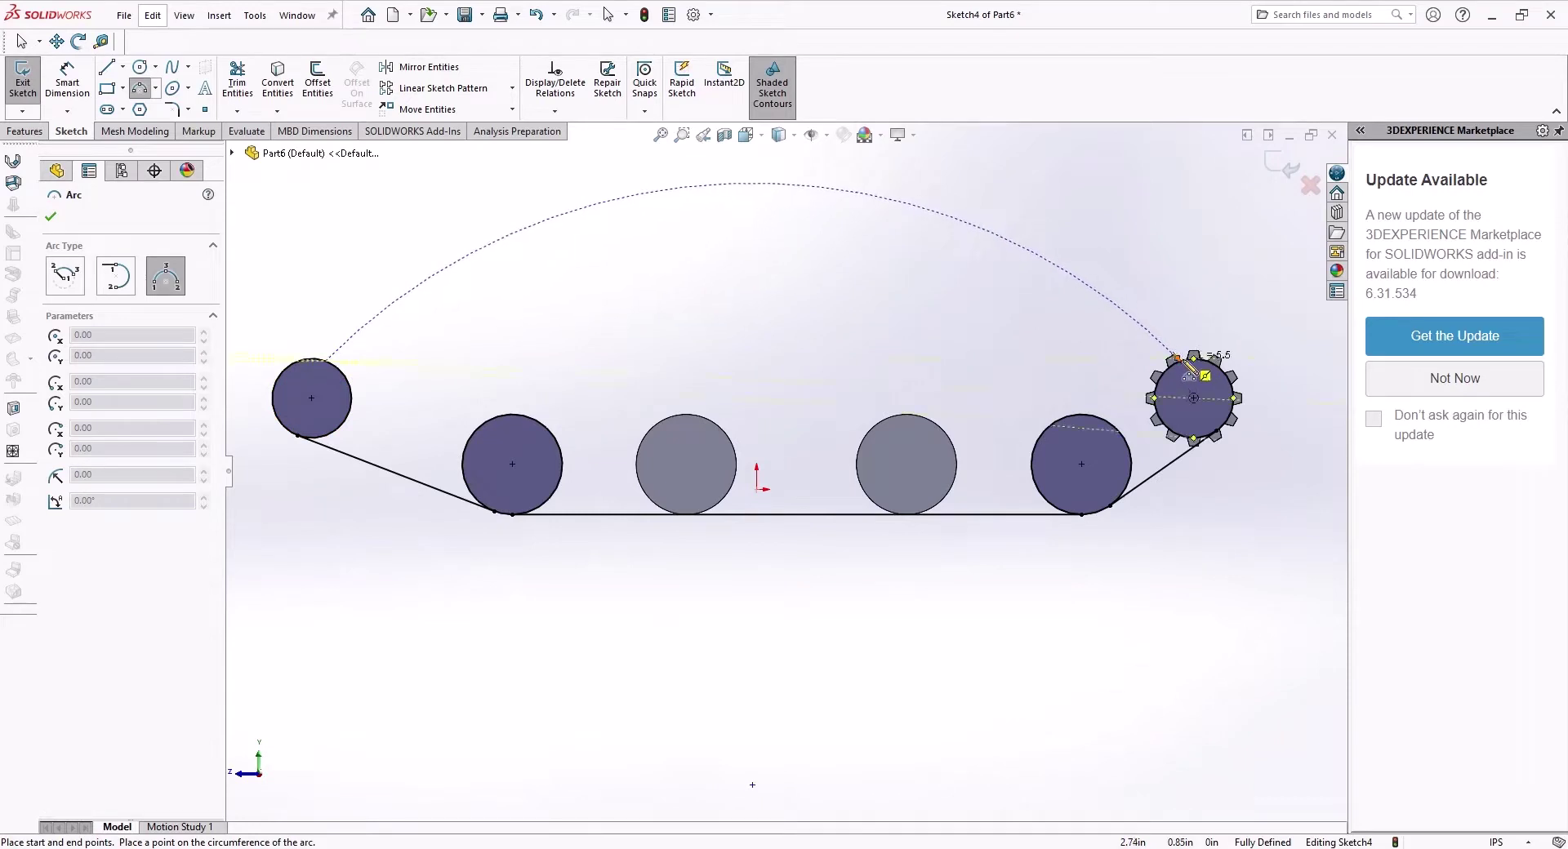
scroll(1258, 369, "down", 7)
left_click_drag(982, 359, 731, 325)
scroll(723, 490, "up", 5)
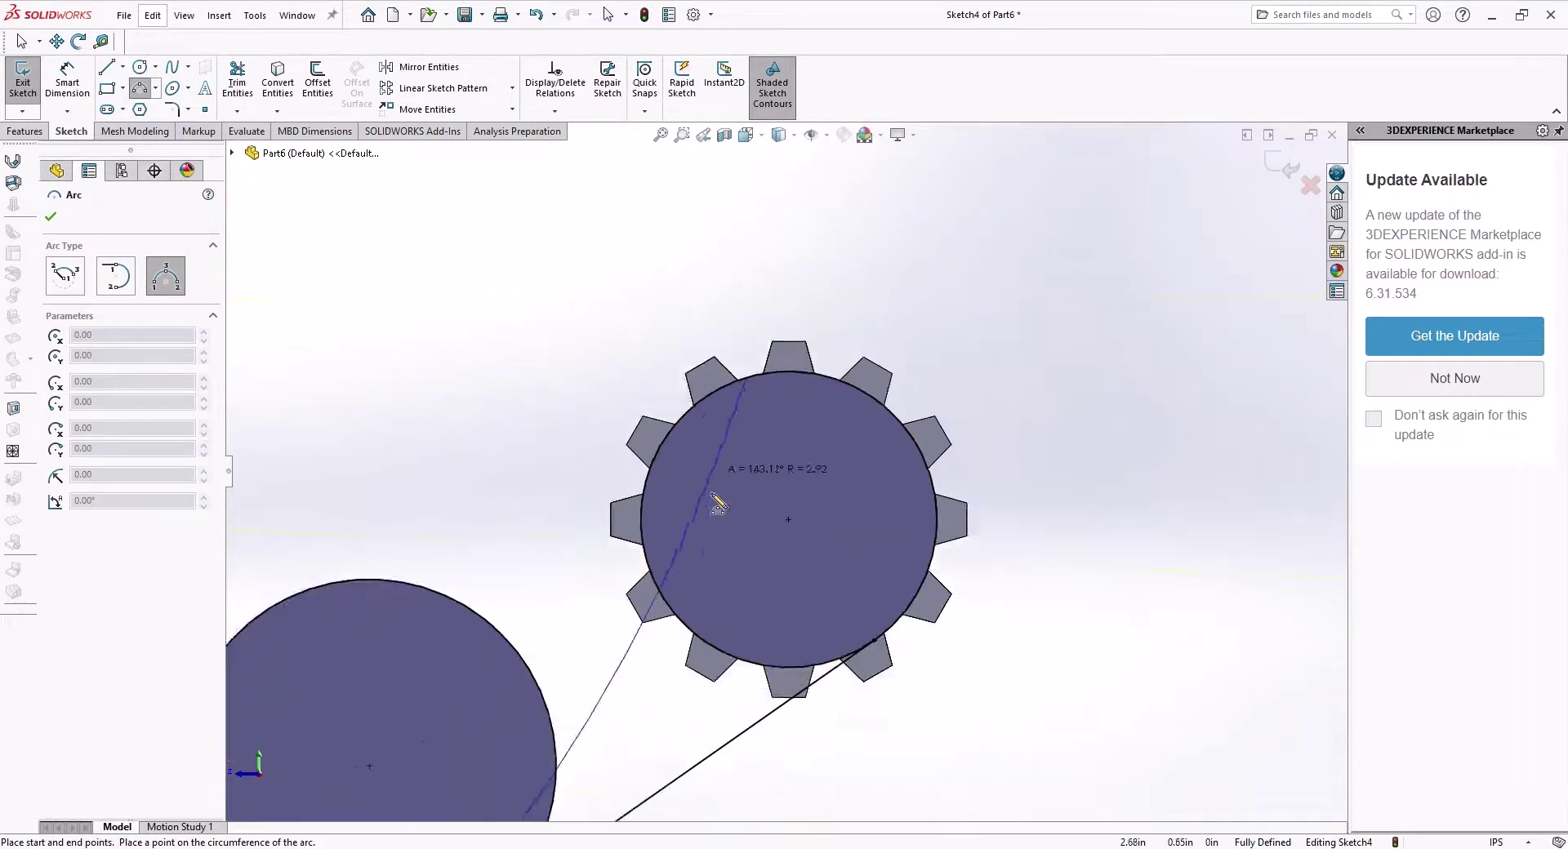
scroll(523, 482, "up", 3)
left_click(645, 479)
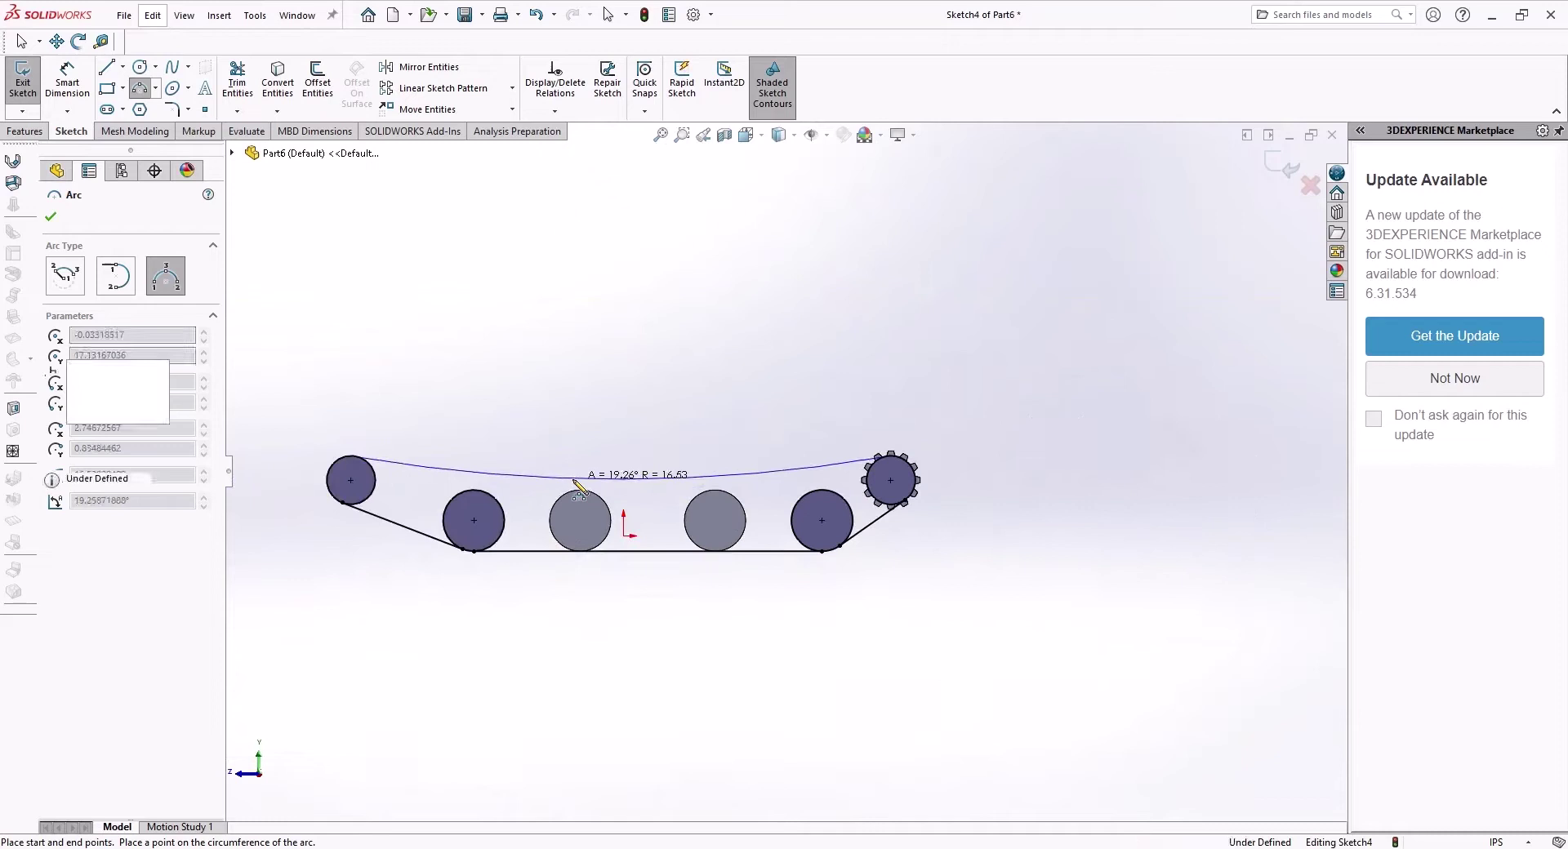
scroll(731, 521, "down", 2)
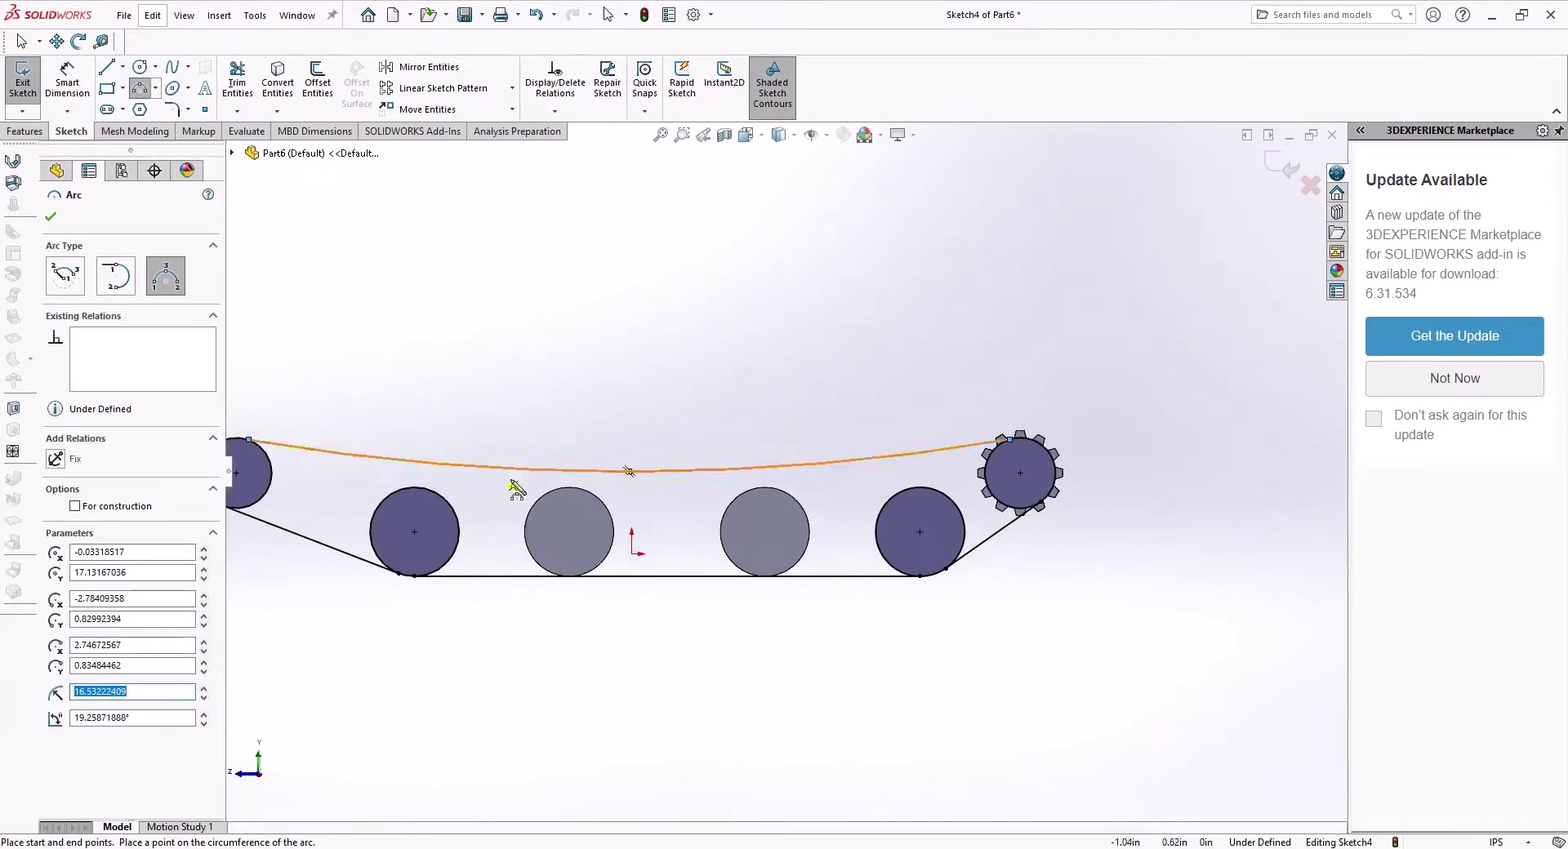
key("Escape")
Make the sagging arc tangent to the plain small end circle and to the toothed wheel's circle
left_click(267, 460)
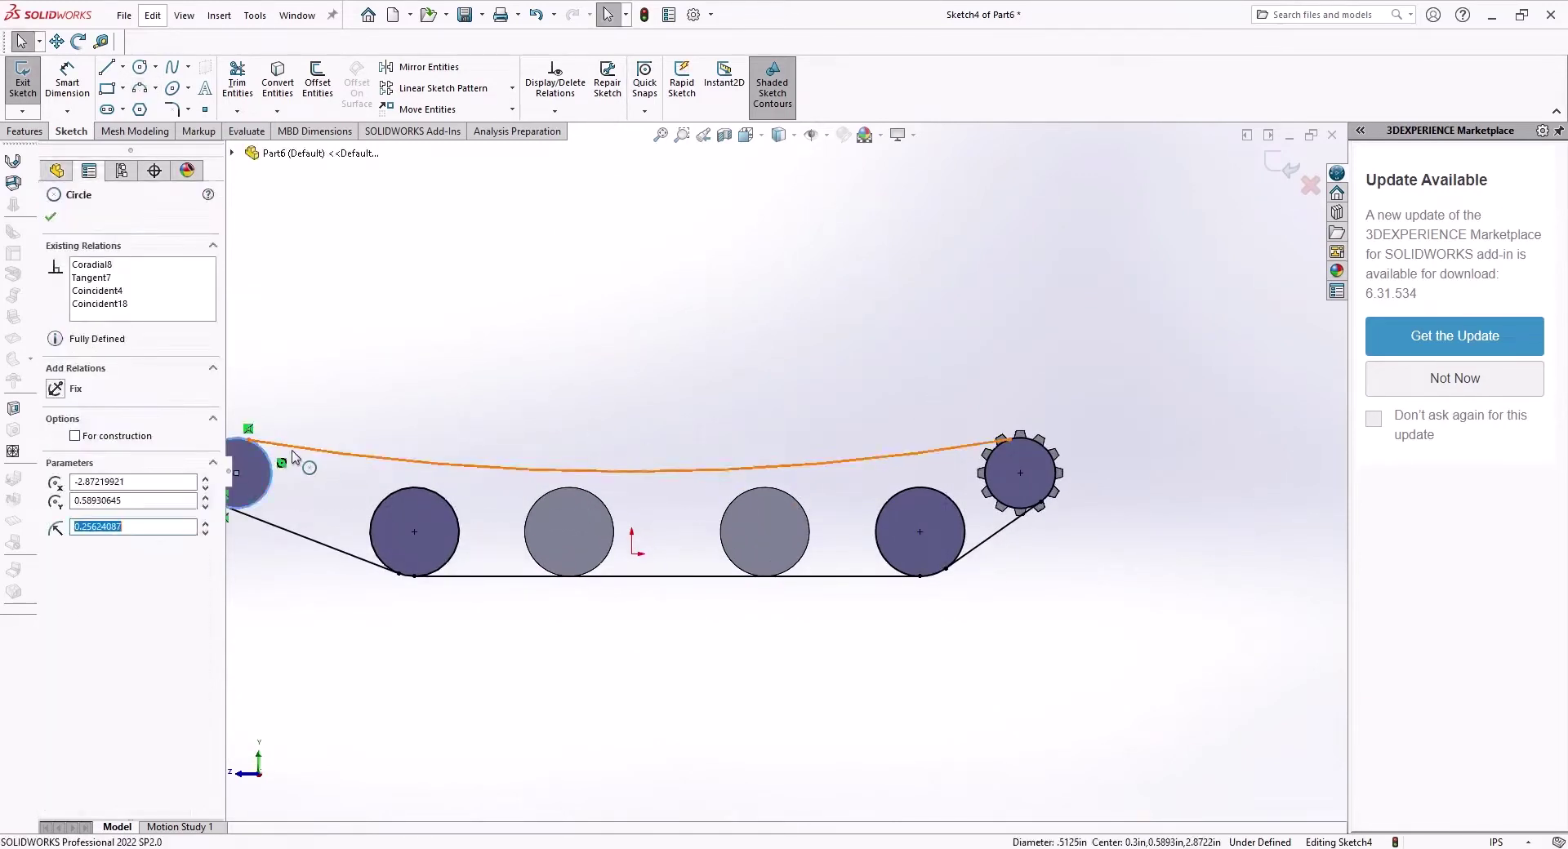
left_click(627, 469, "ctrl")
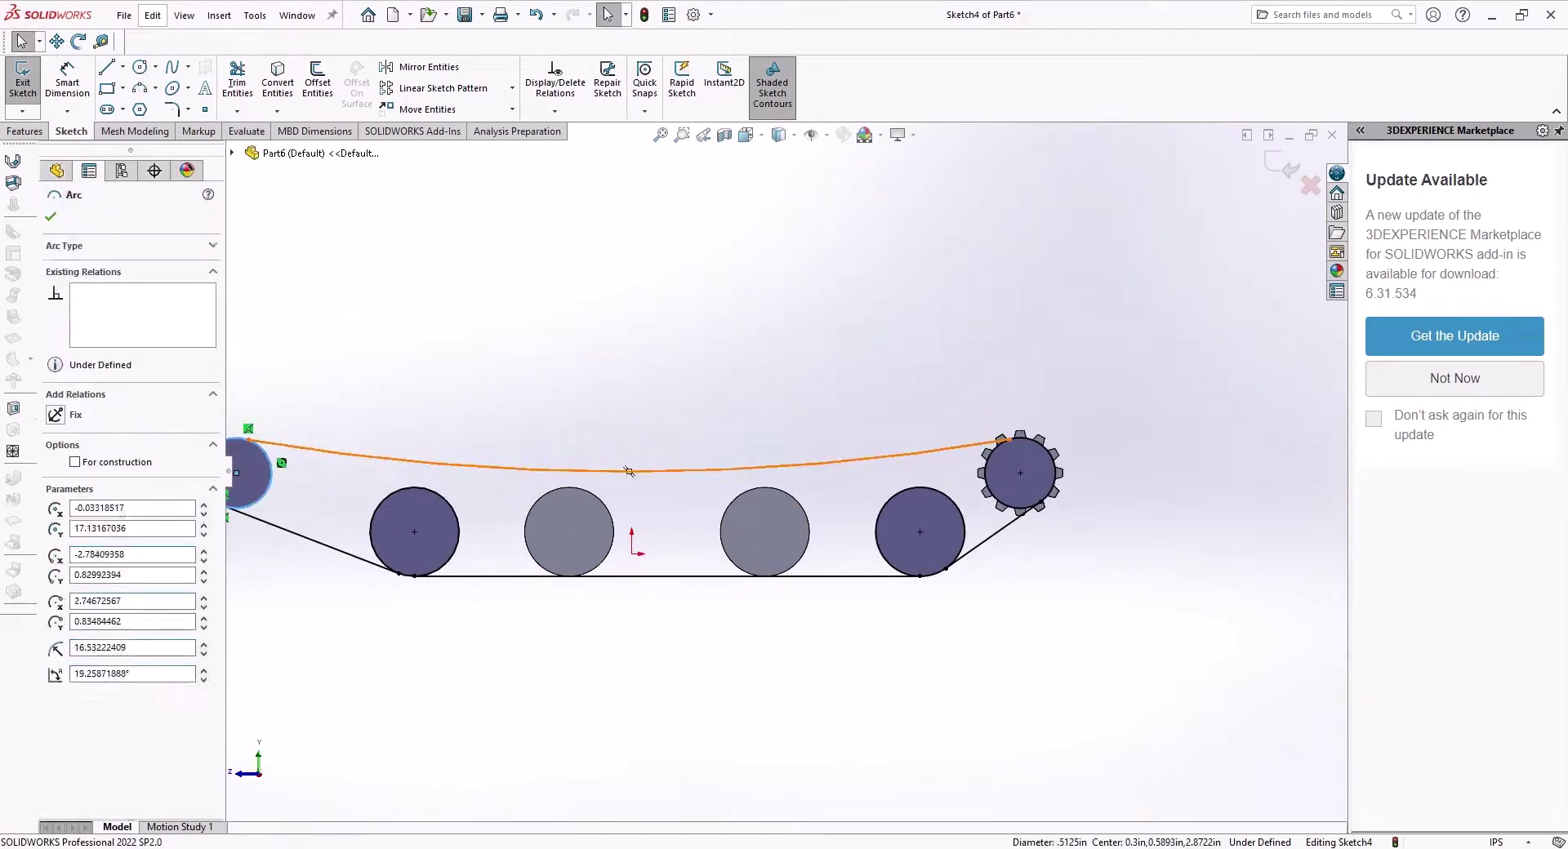
left_click(368, 378)
left_click(1018, 437)
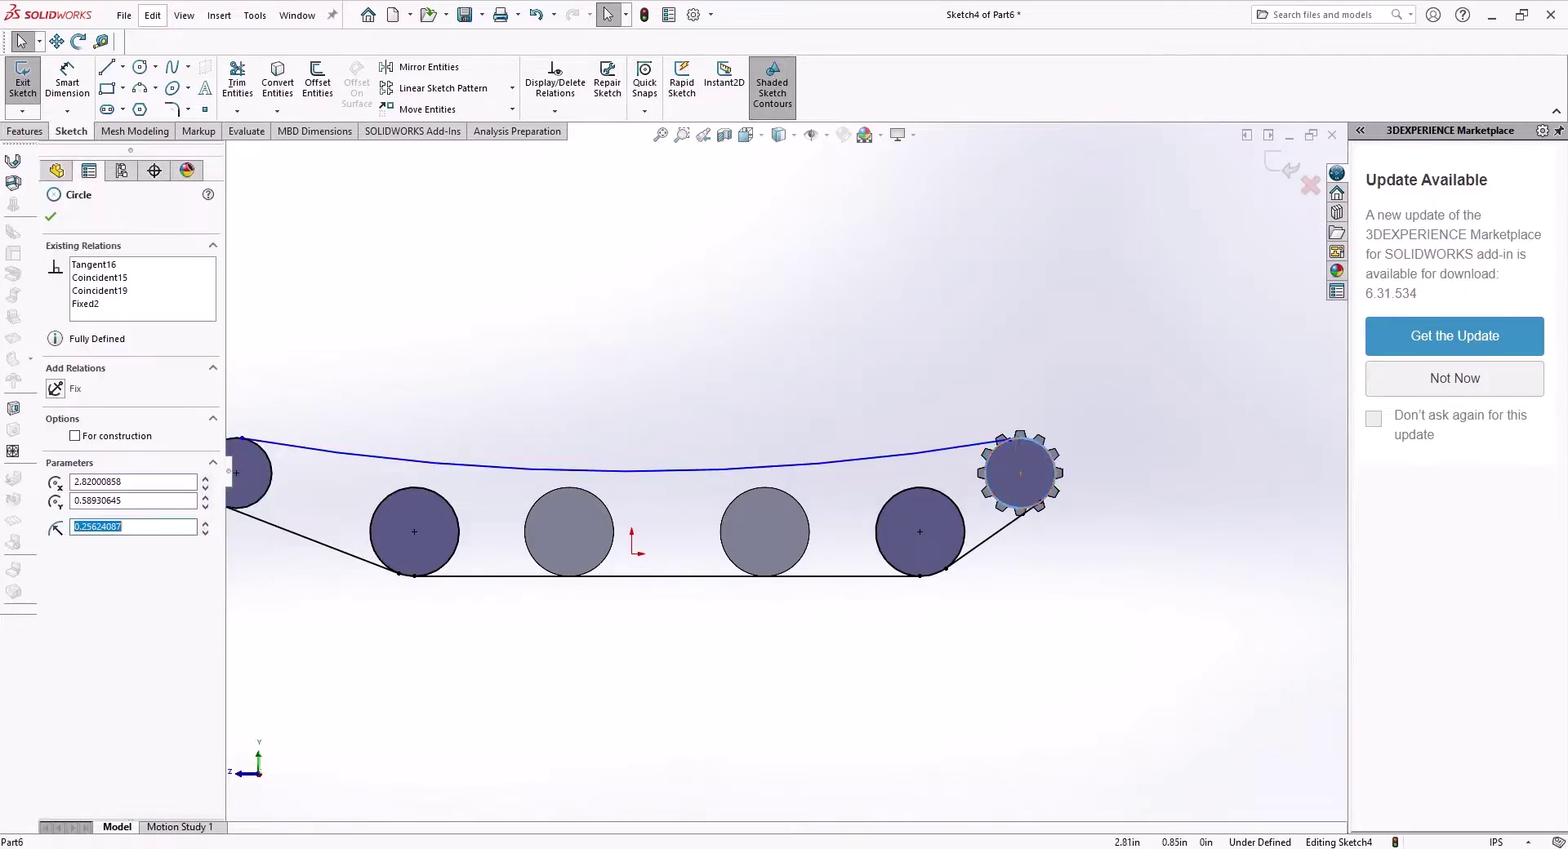
left_click(972, 445, "ctrl")
scroll(918, 517, "up", 3)
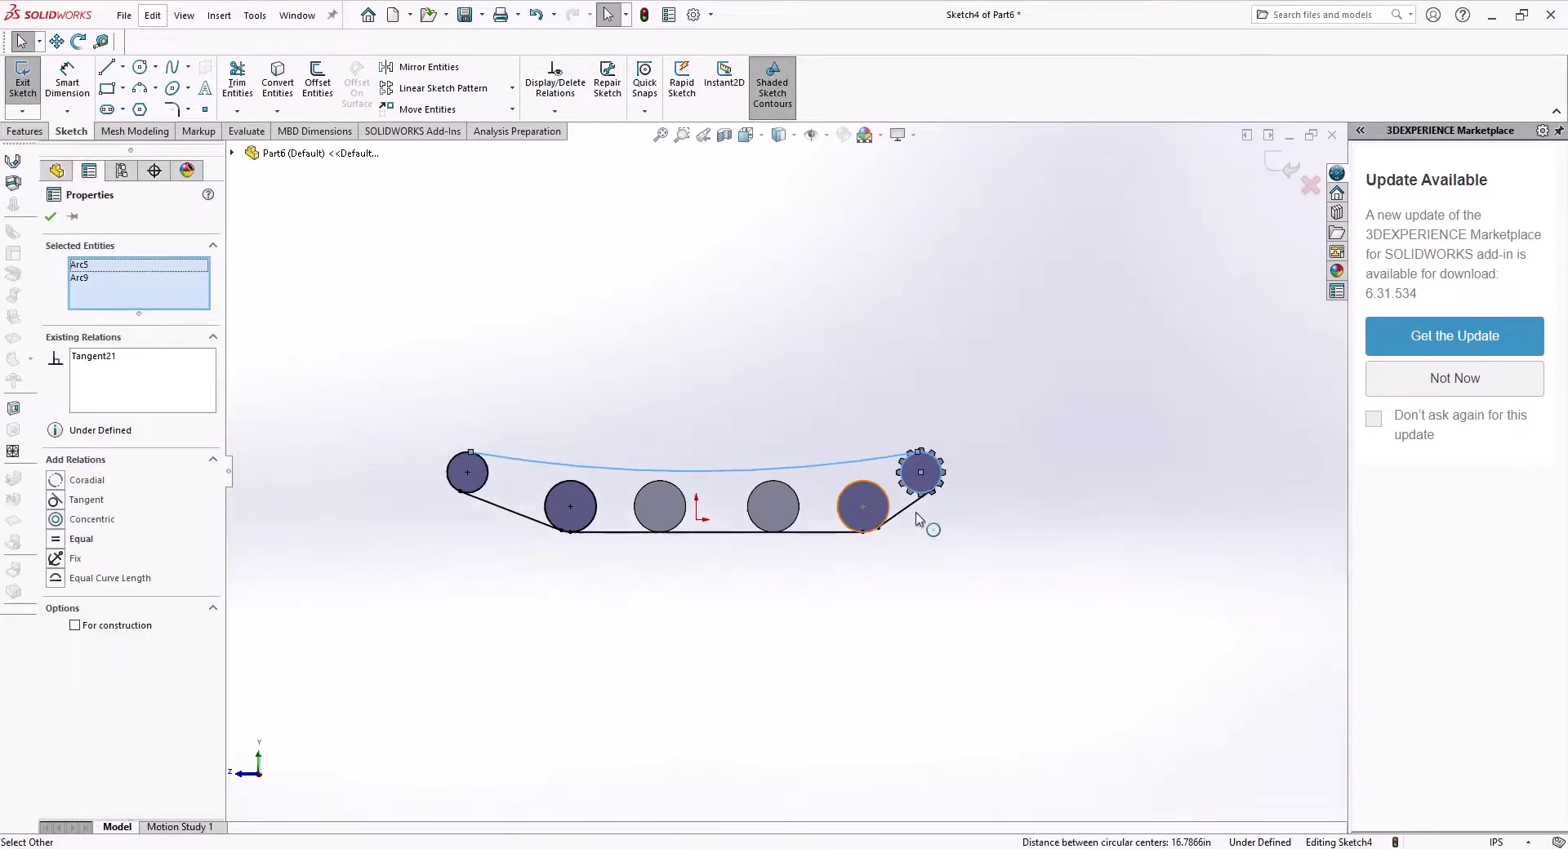
scroll(919, 517, "down", 2)
left_click(565, 355)
Trim away the inner portions of the four wheel circles to leave a single closed track outline
middle_click_drag(605, 465, 640, 476)
scroll(640, 476, "up", 3)
scroll(639, 475, "down", 3)
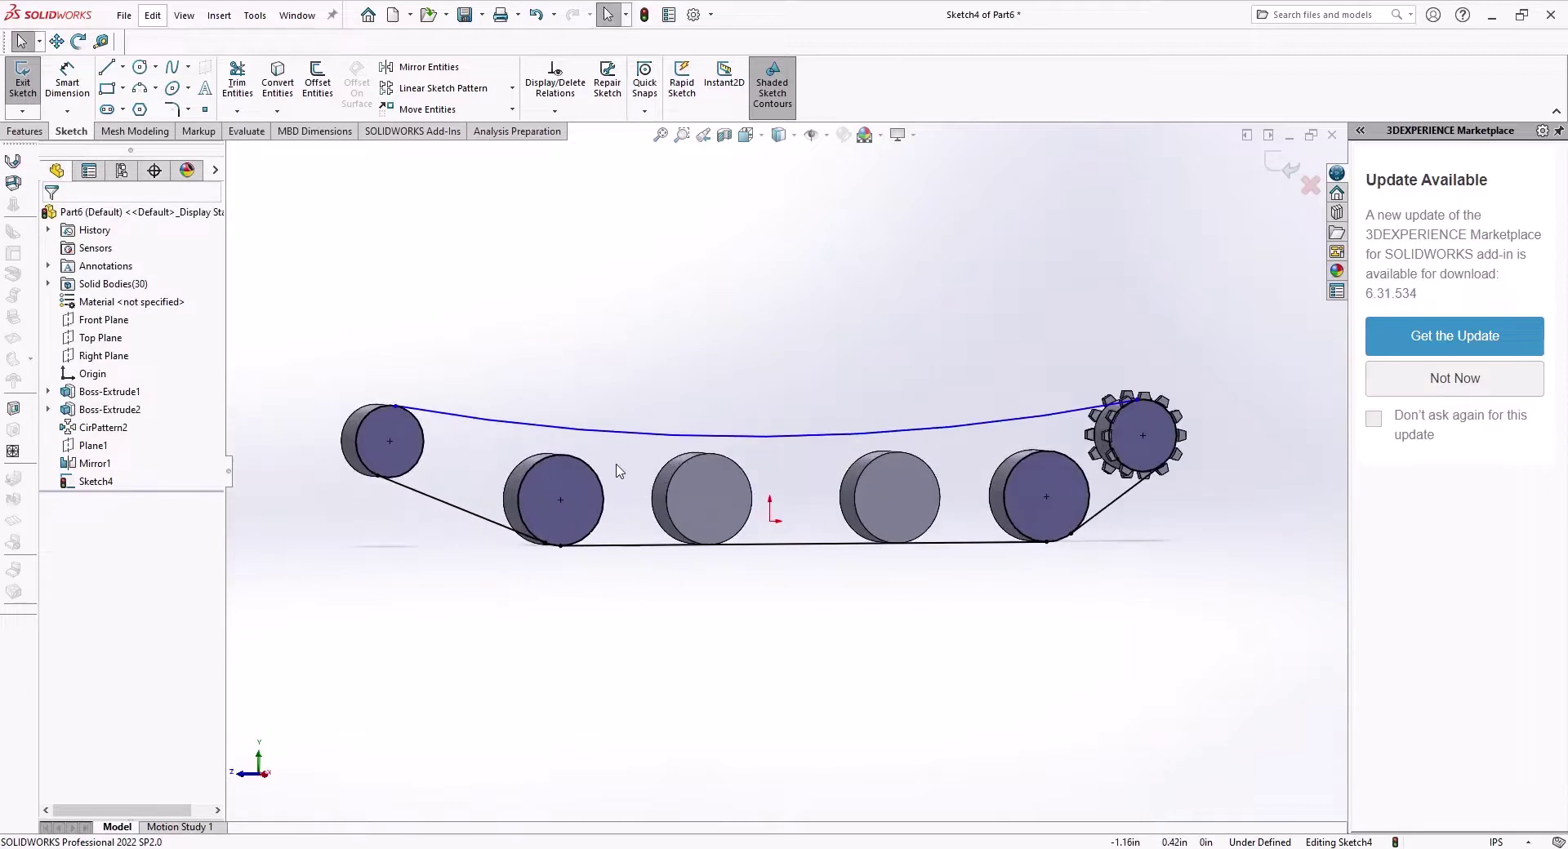
left_click(237, 82)
left_click_drag(406, 437, 580, 492)
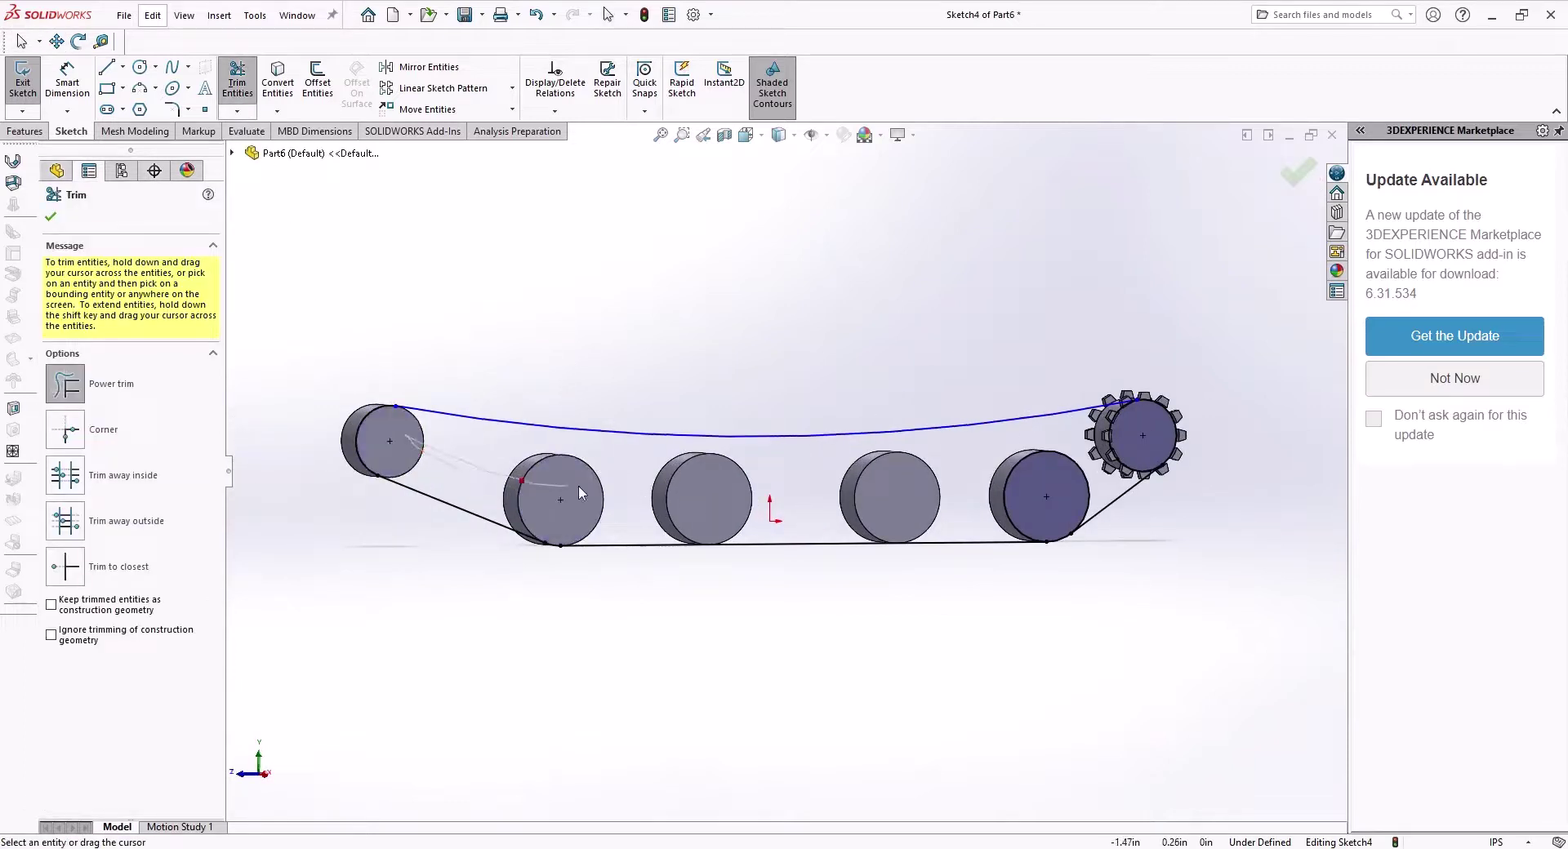
left_click_drag(971, 499, 1123, 427)
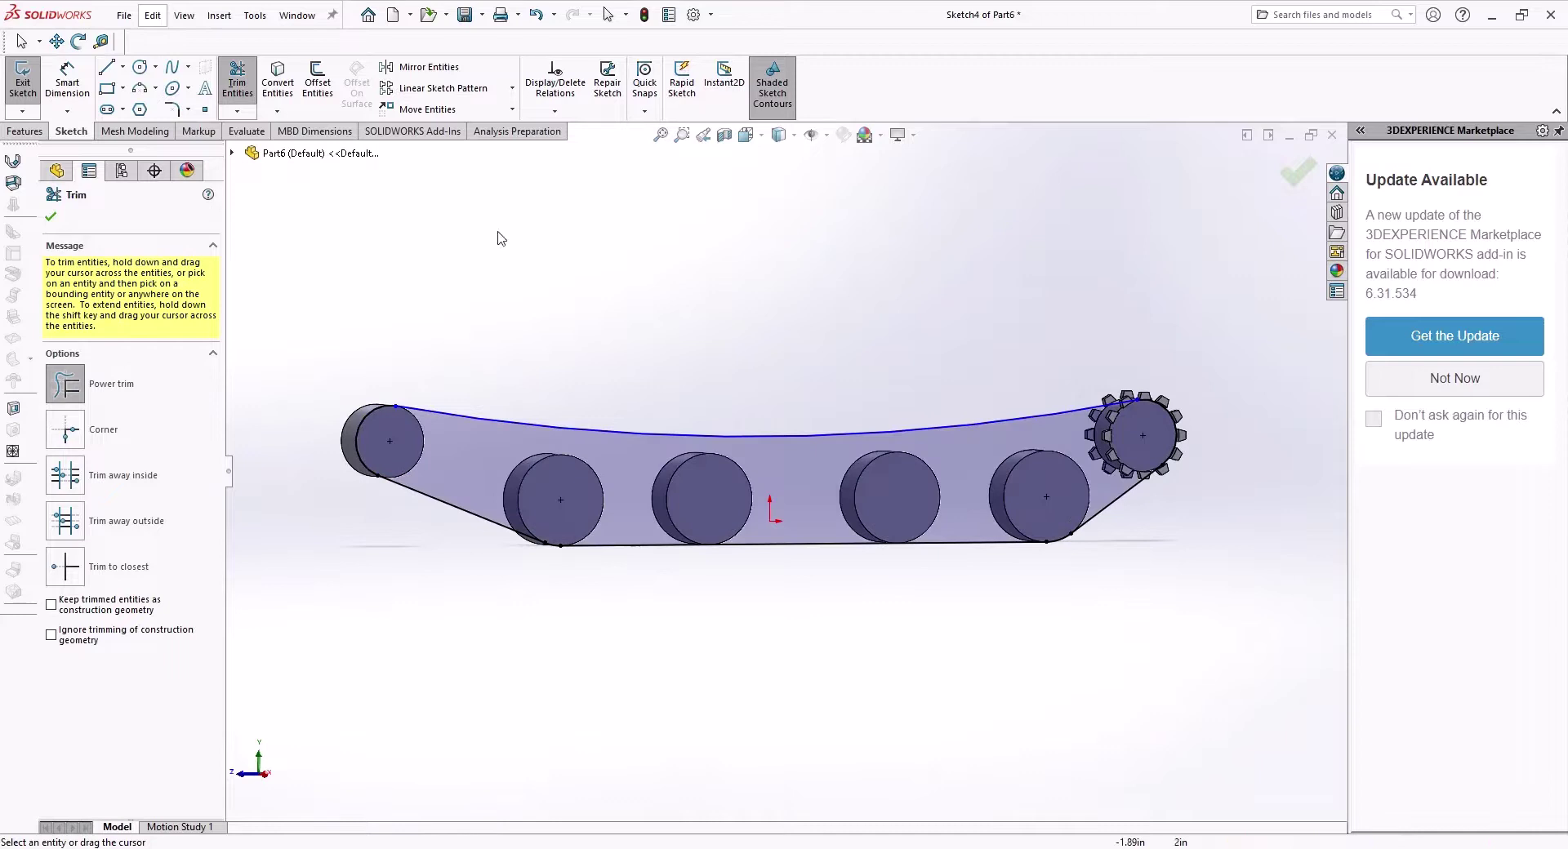
key("Escape")
Exit the sketch and create a composite curve from the track outline
left_click(25, 86)
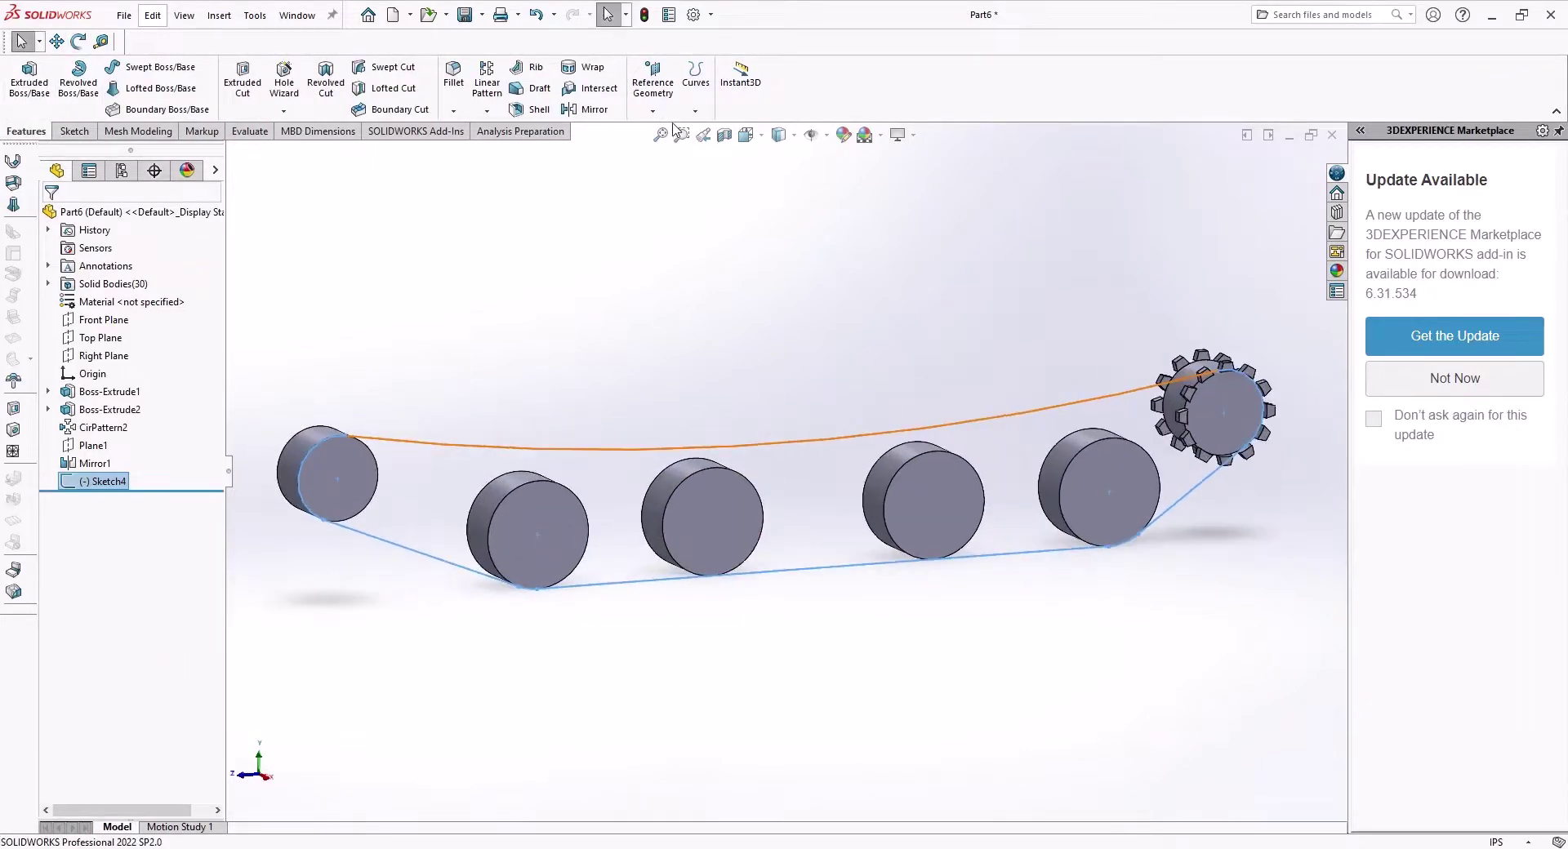
left_click(719, 174)
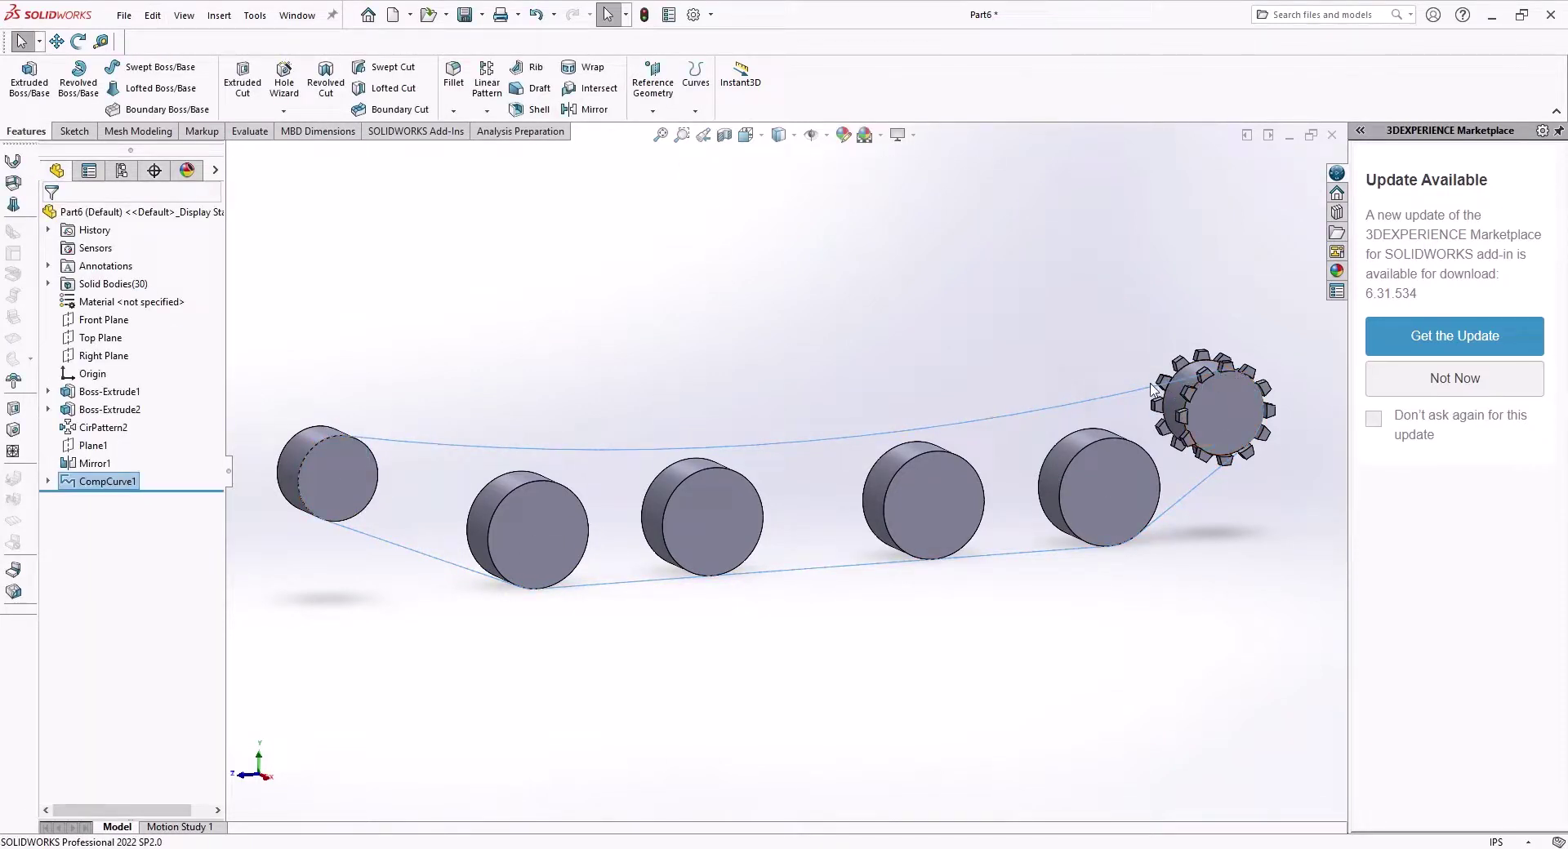
left_click(1097, 396)
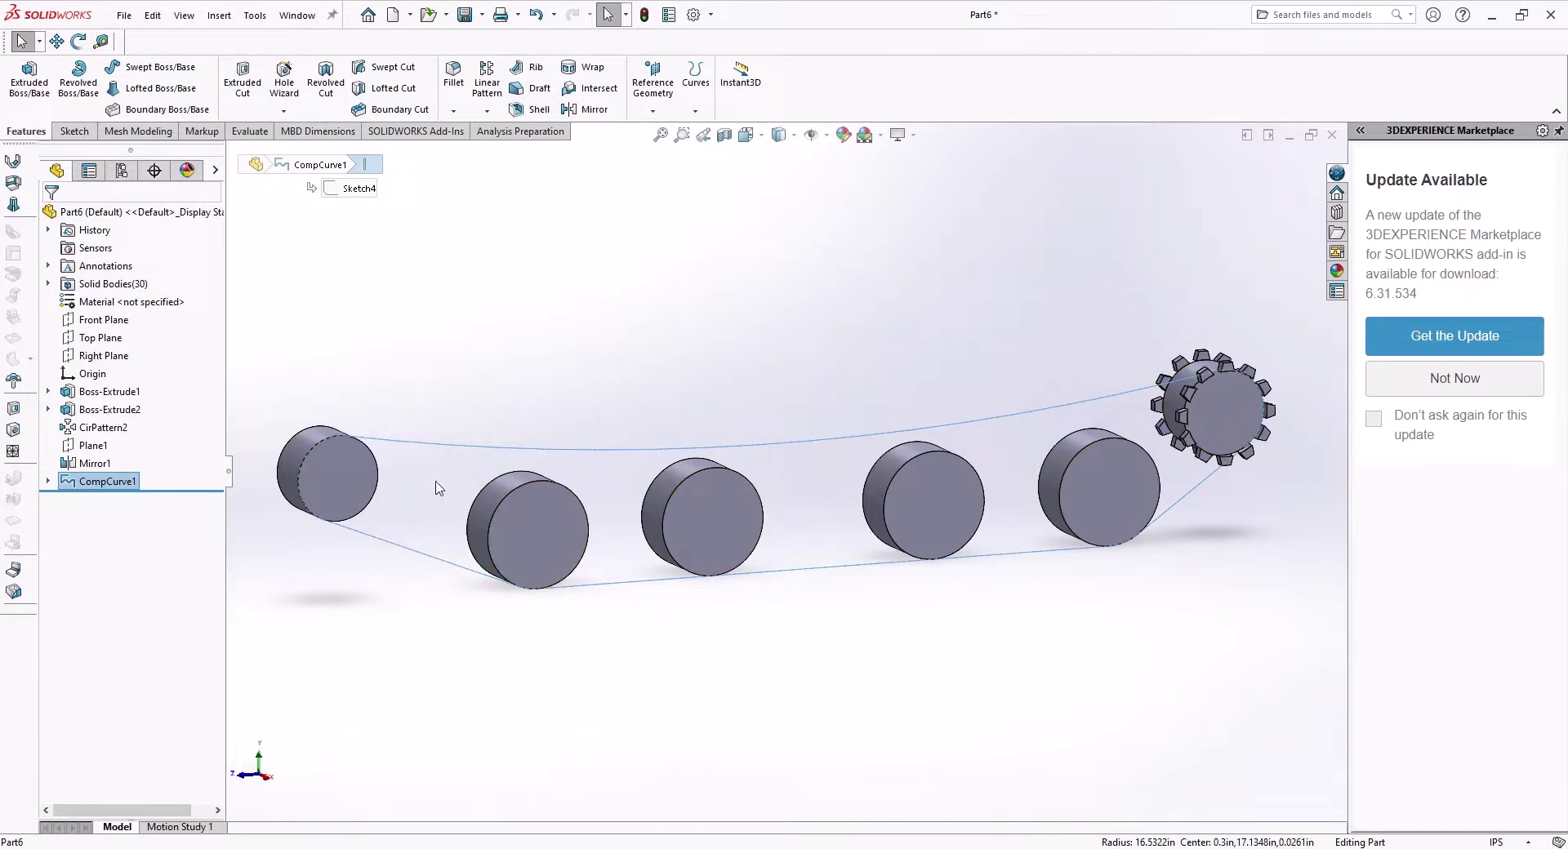
Start a sketch on the toothed wheel's front face and draw a center rectangle about 0.06 by 0.13 in around one tooth
left_click(1245, 407)
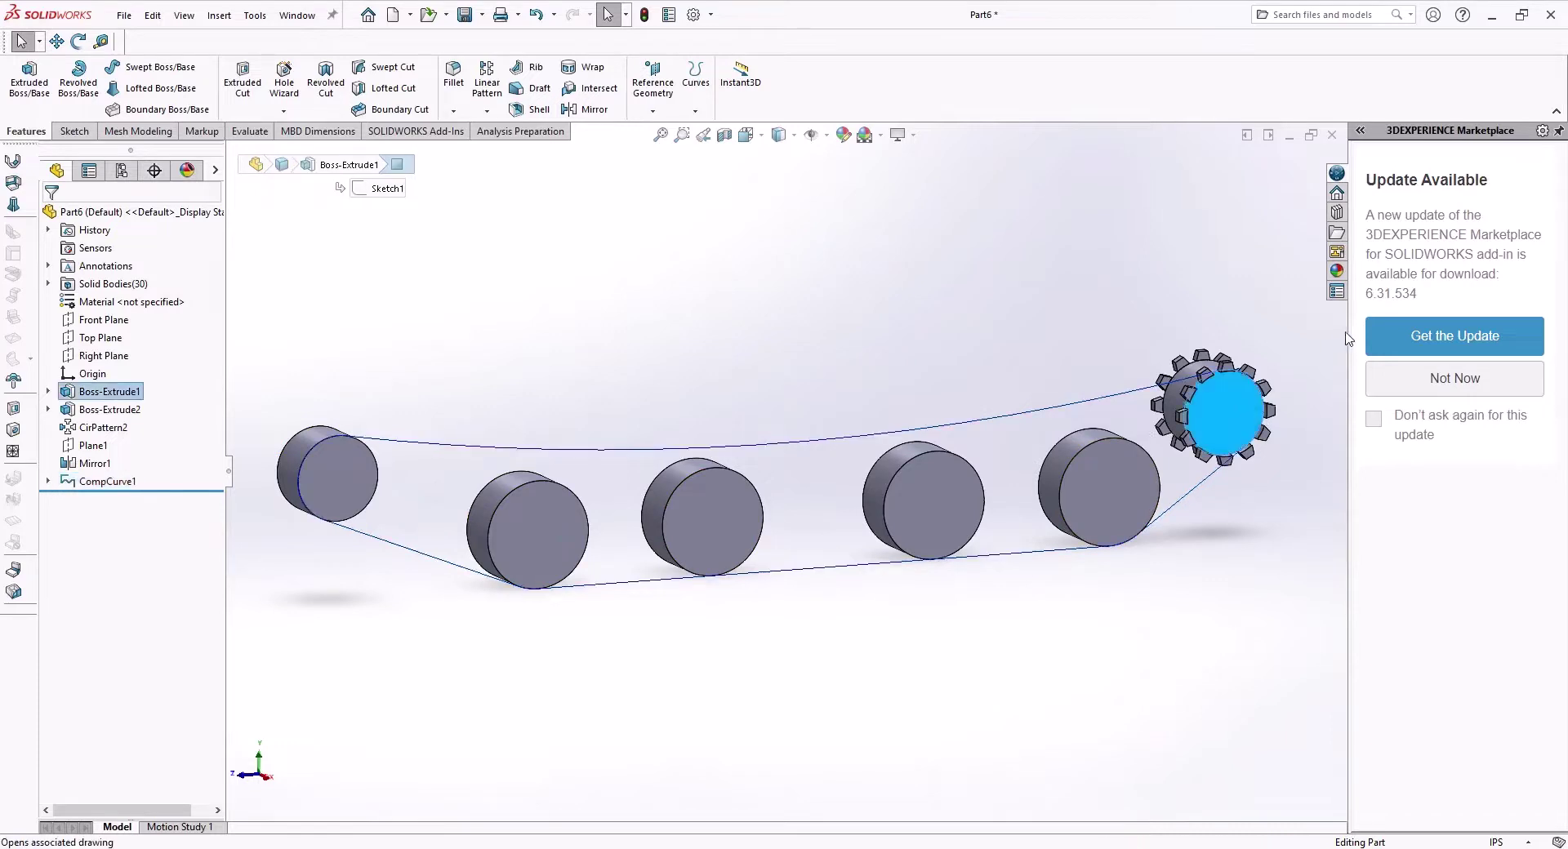
left_click(1292, 380)
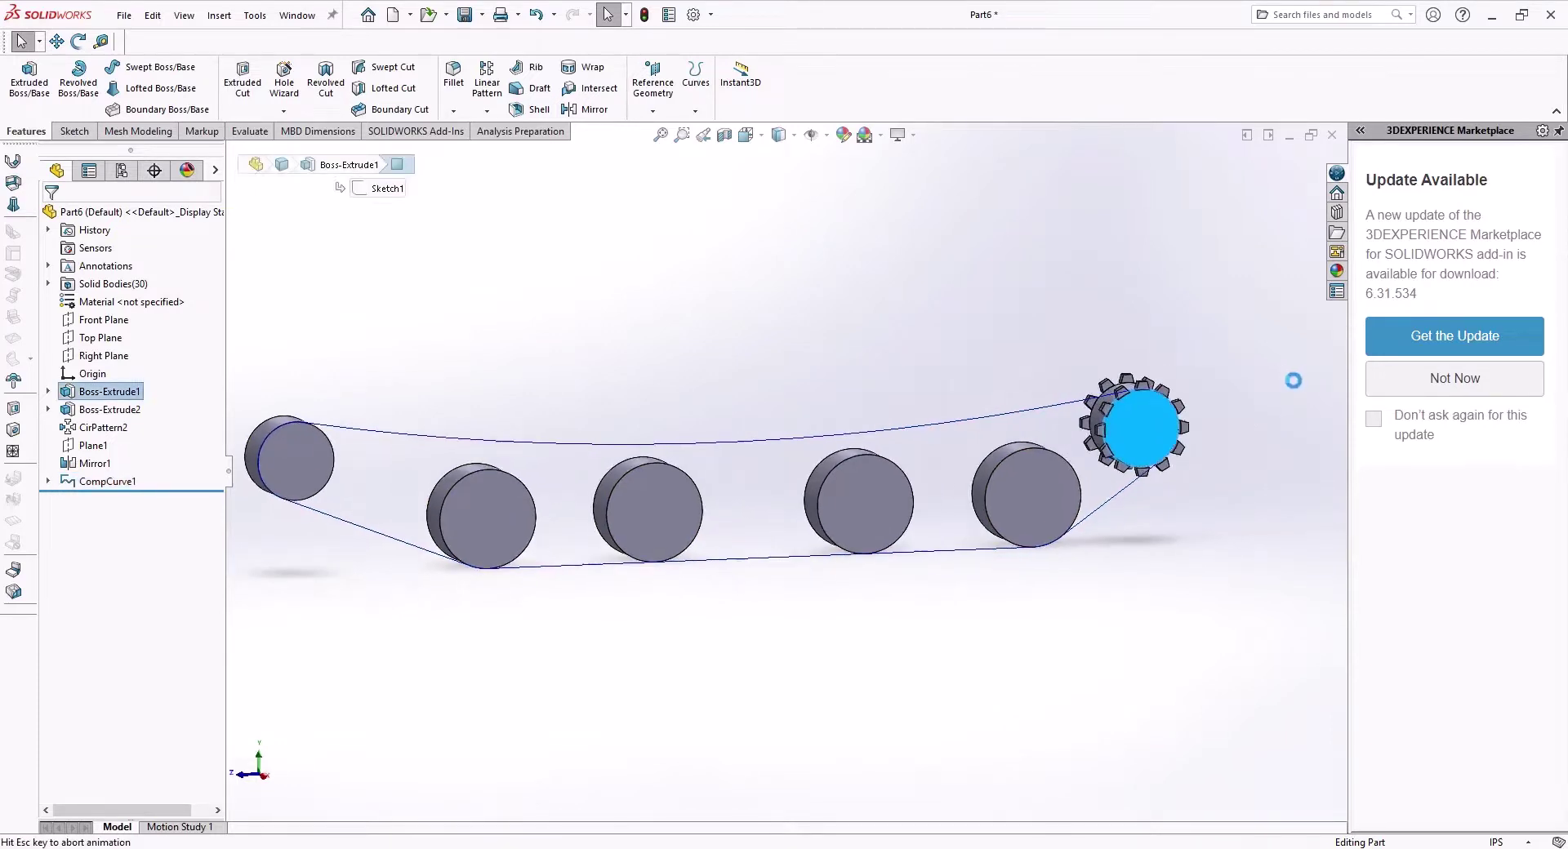
scroll(1211, 434, "down", 10)
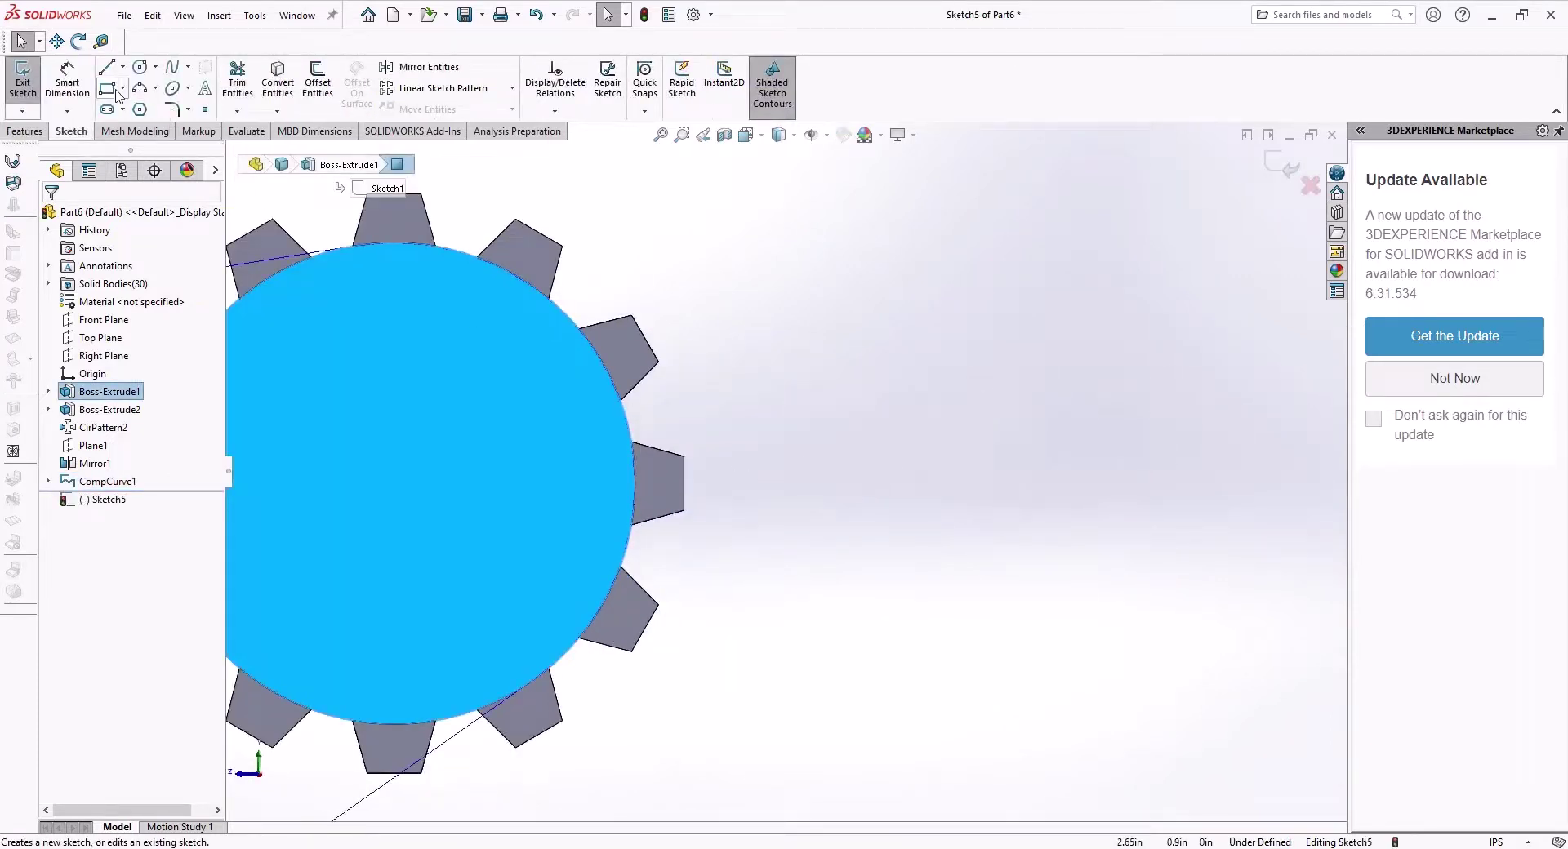
left_click(108, 89)
left_click(113, 276)
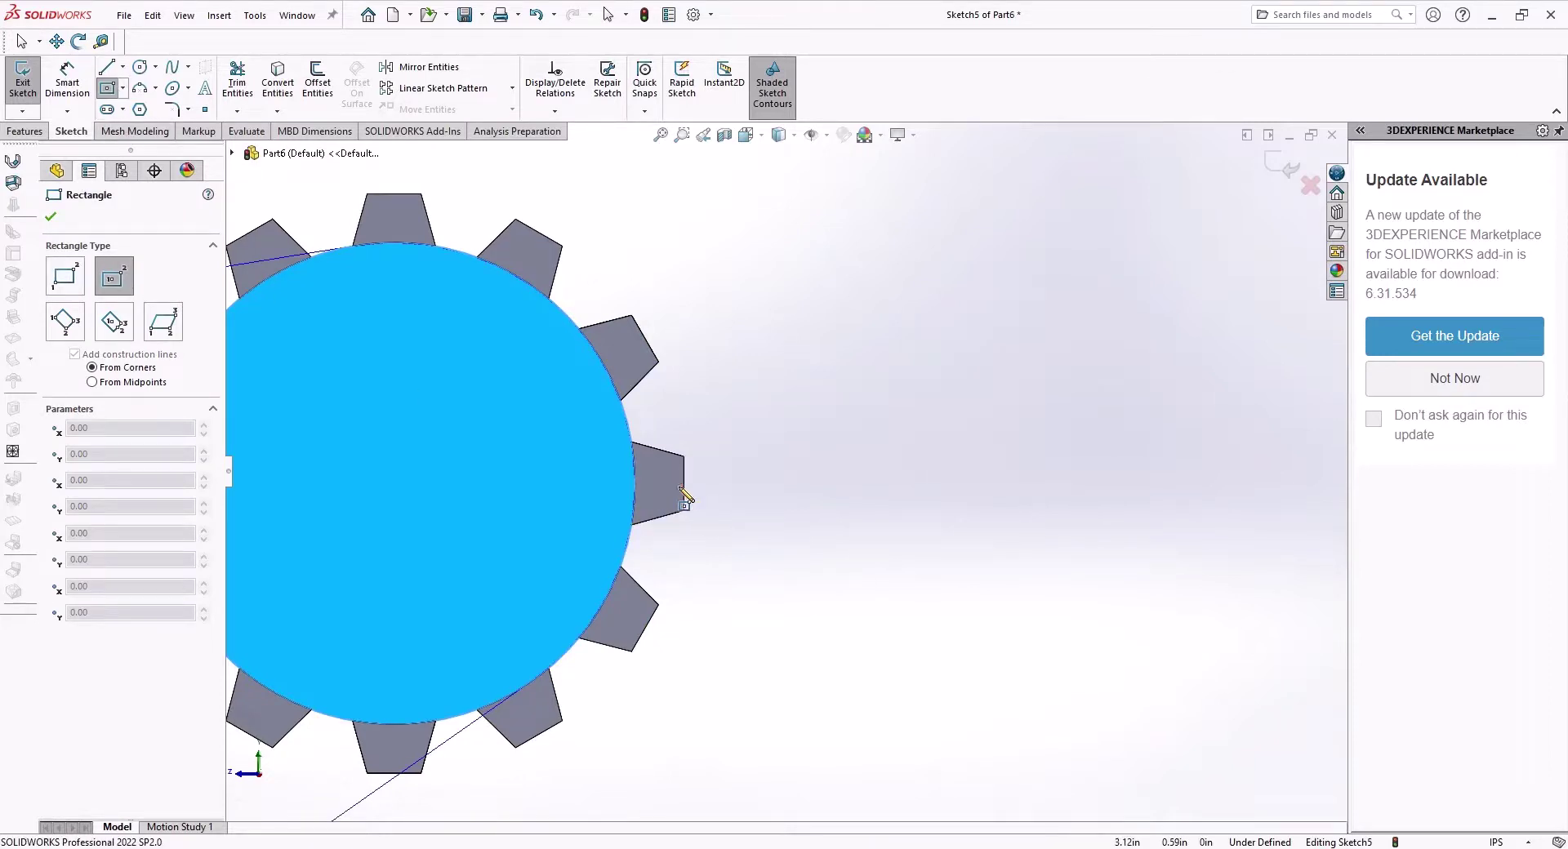
left_click(659, 481)
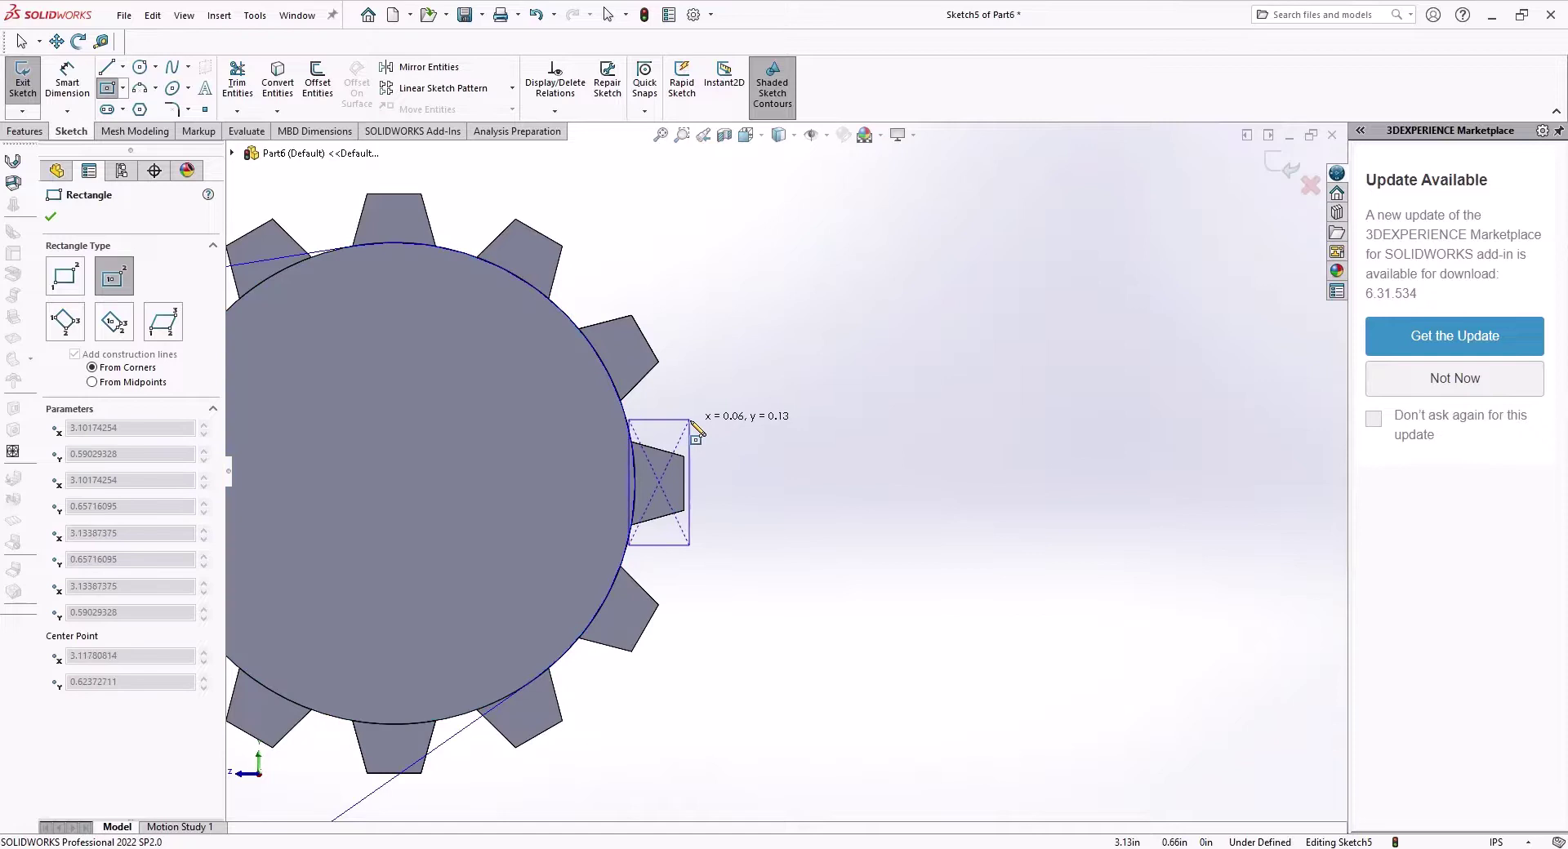
left_click(685, 419)
key("Escape")
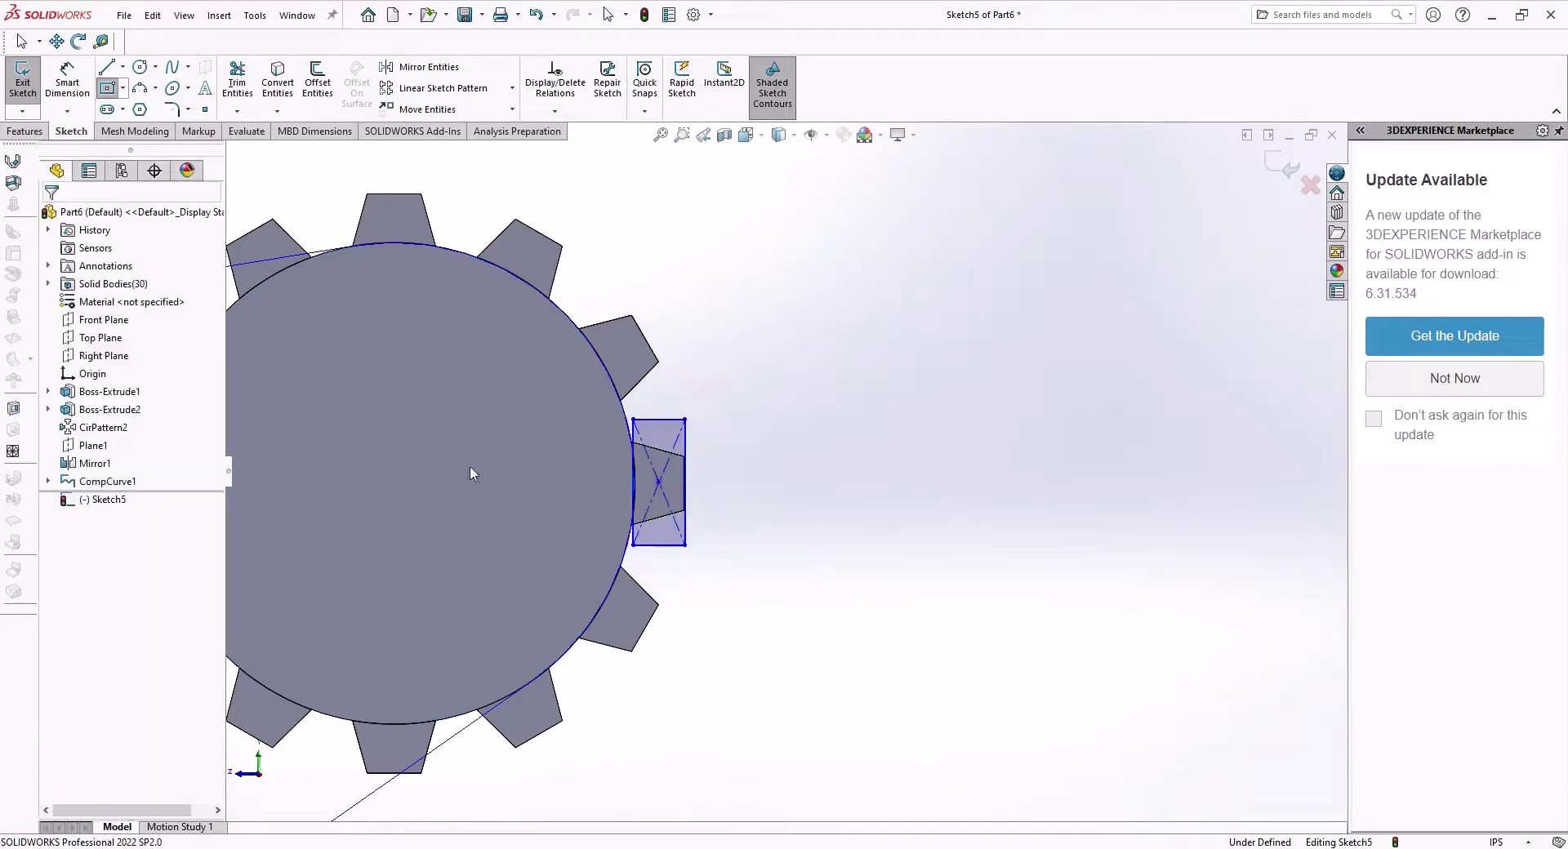
Adjust the rectangle's corner to the tooth's base and add a horizontal construction line from the rectangle's centre to the midpoint of the tooth's outer edge
scroll(639, 487, "down", 4)
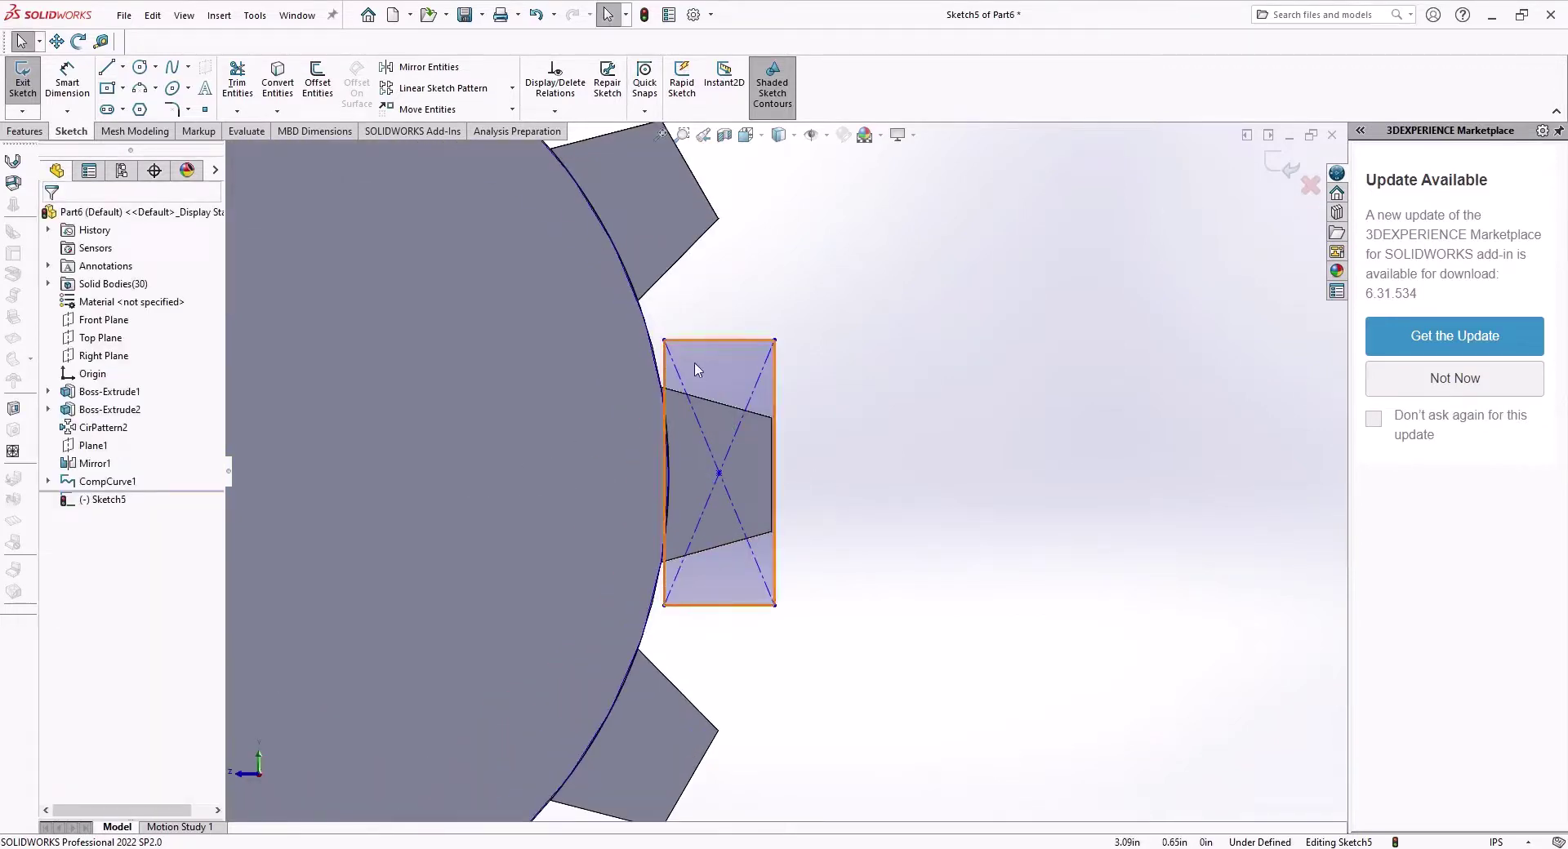
mouse_move(665, 341)
left_mouse_down()
mouse_move(660, 376)
mouse_move(663, 339)
left_mouse_up()
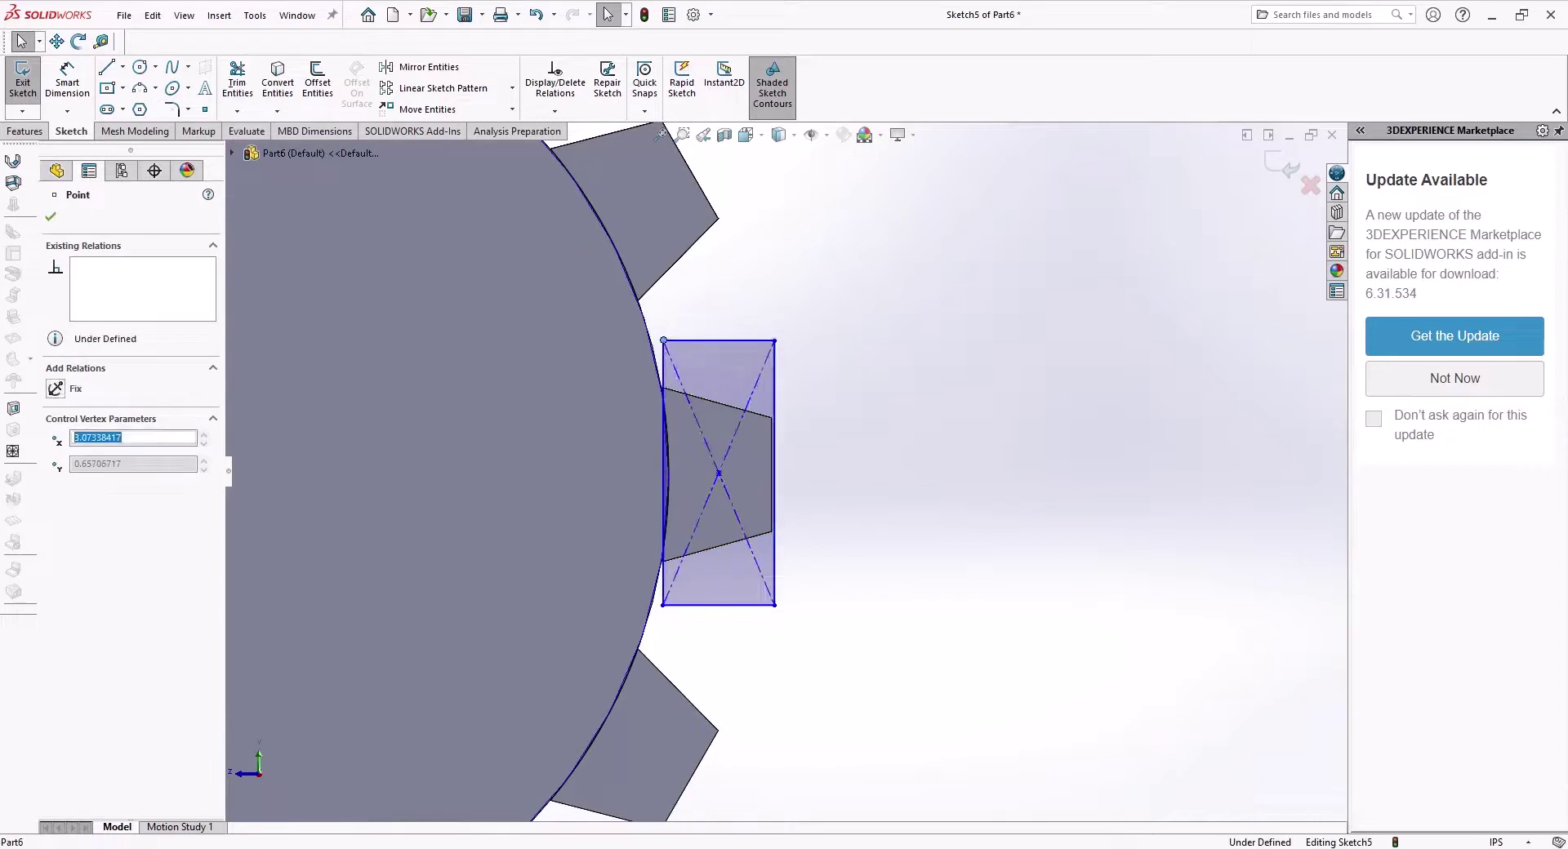
left_click(123, 70)
left_click(140, 107)
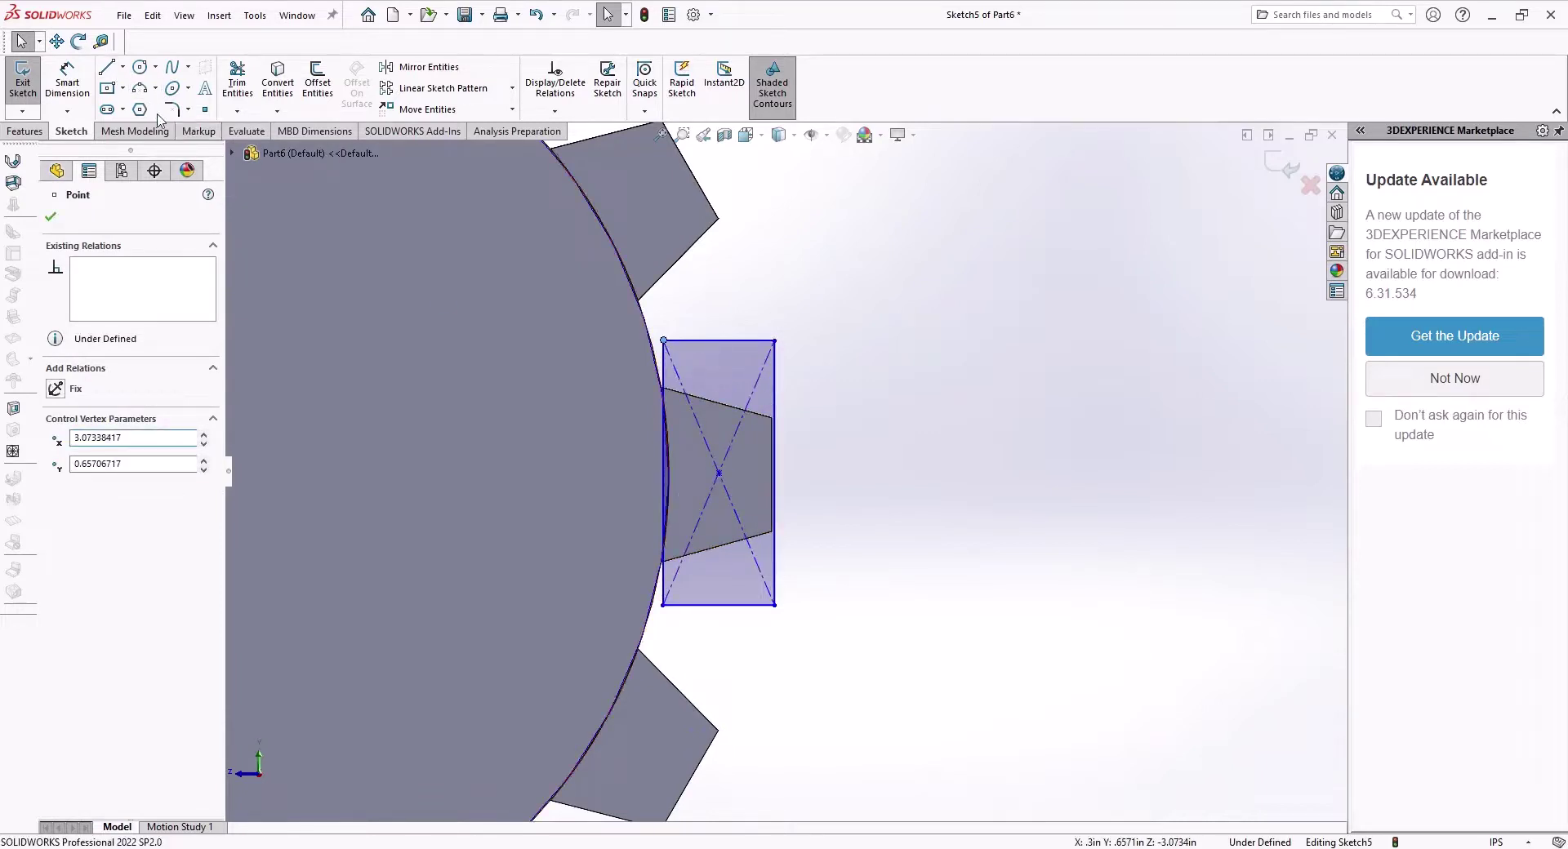
left_click(718, 473)
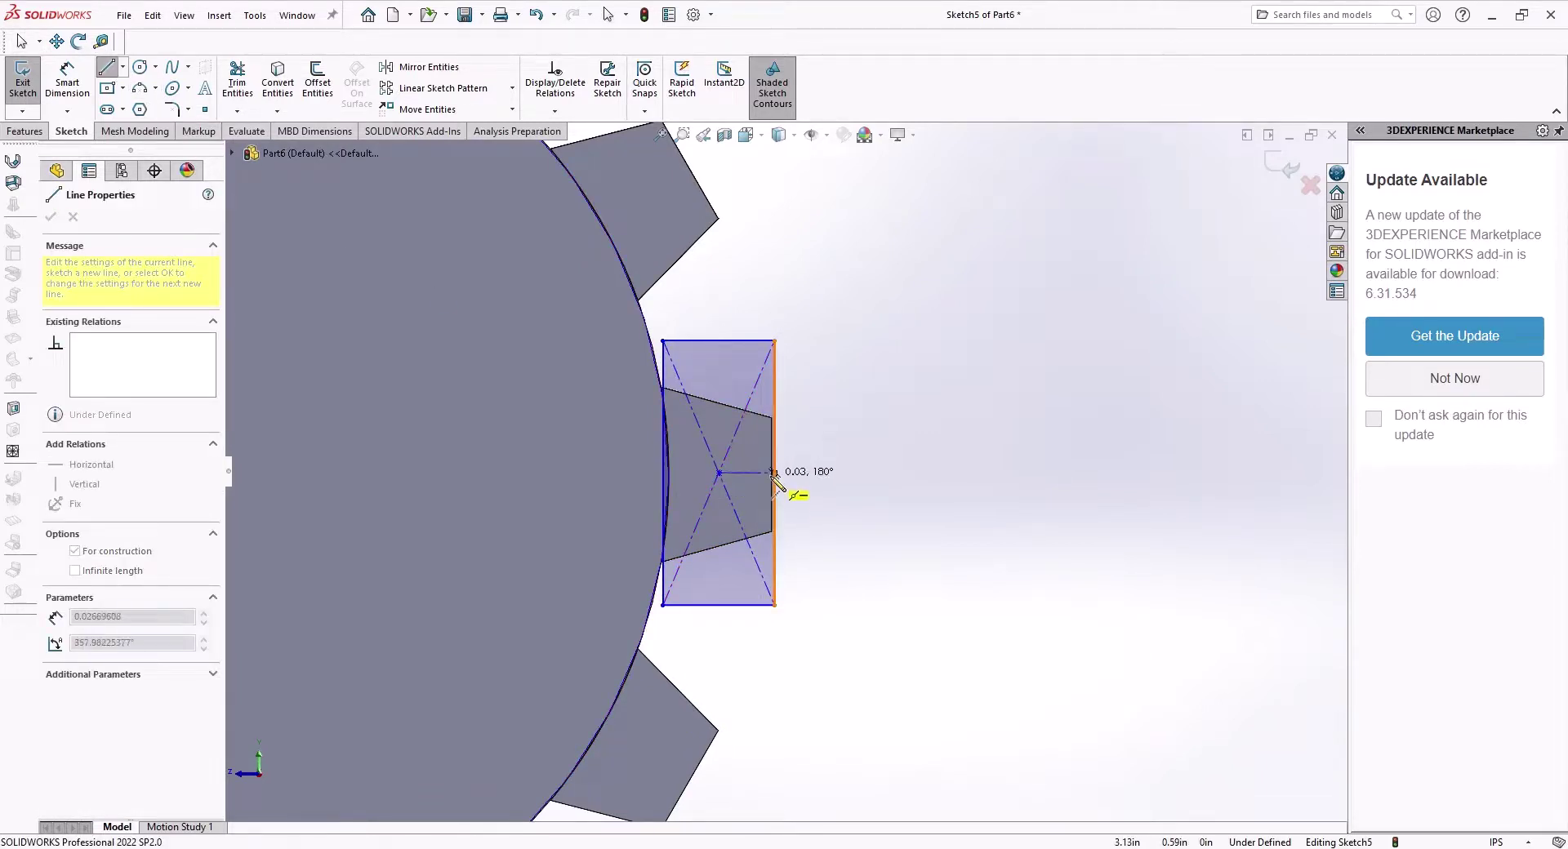
scroll(774, 480, "down", 5)
key("Escape")
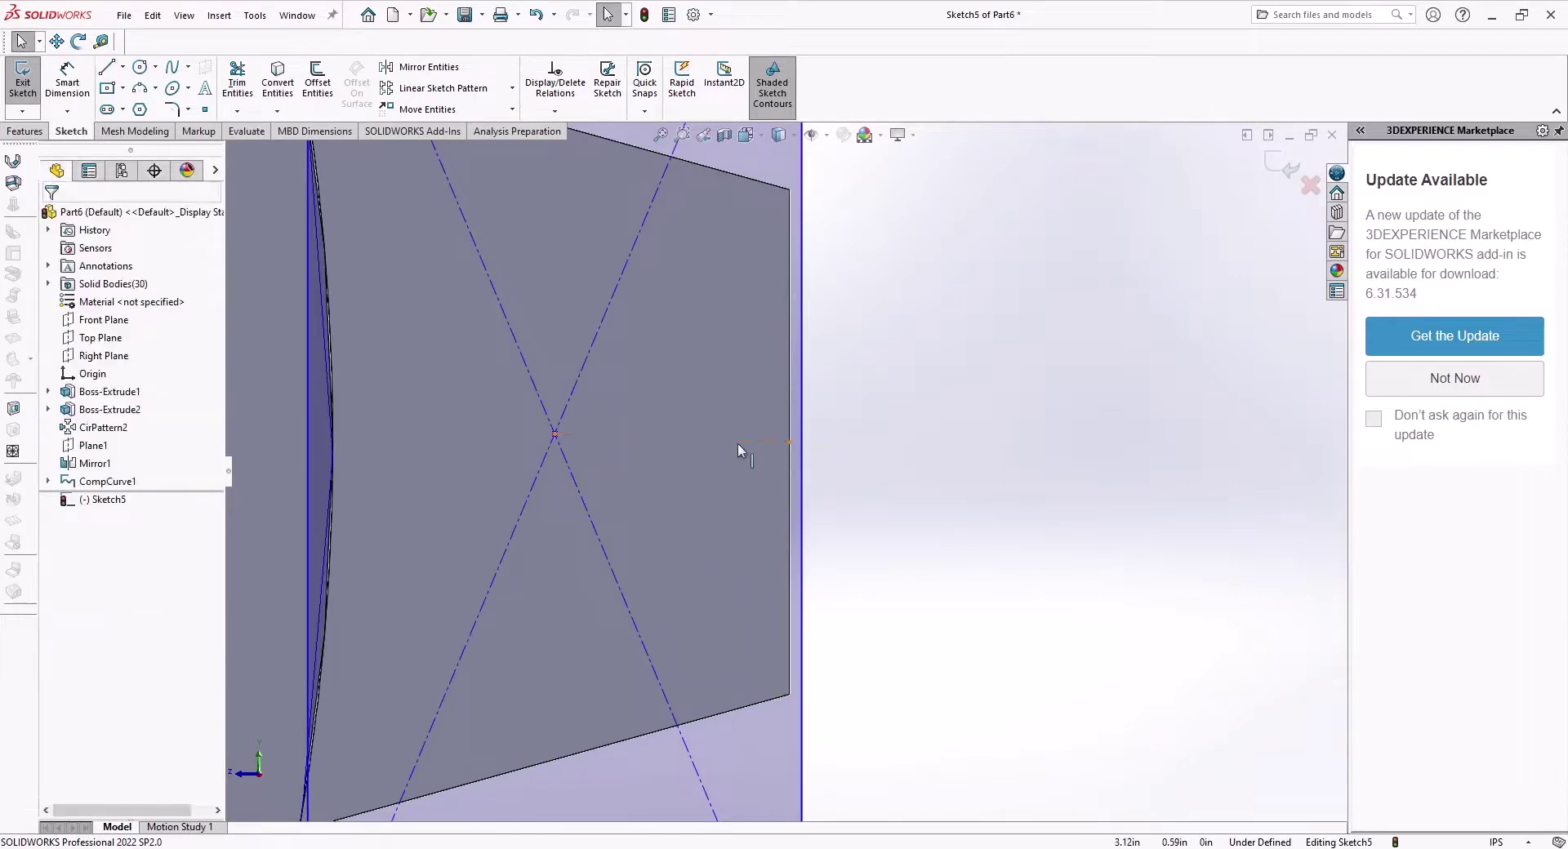
left_click(789, 442)
scroll(743, 409, "up", 4)
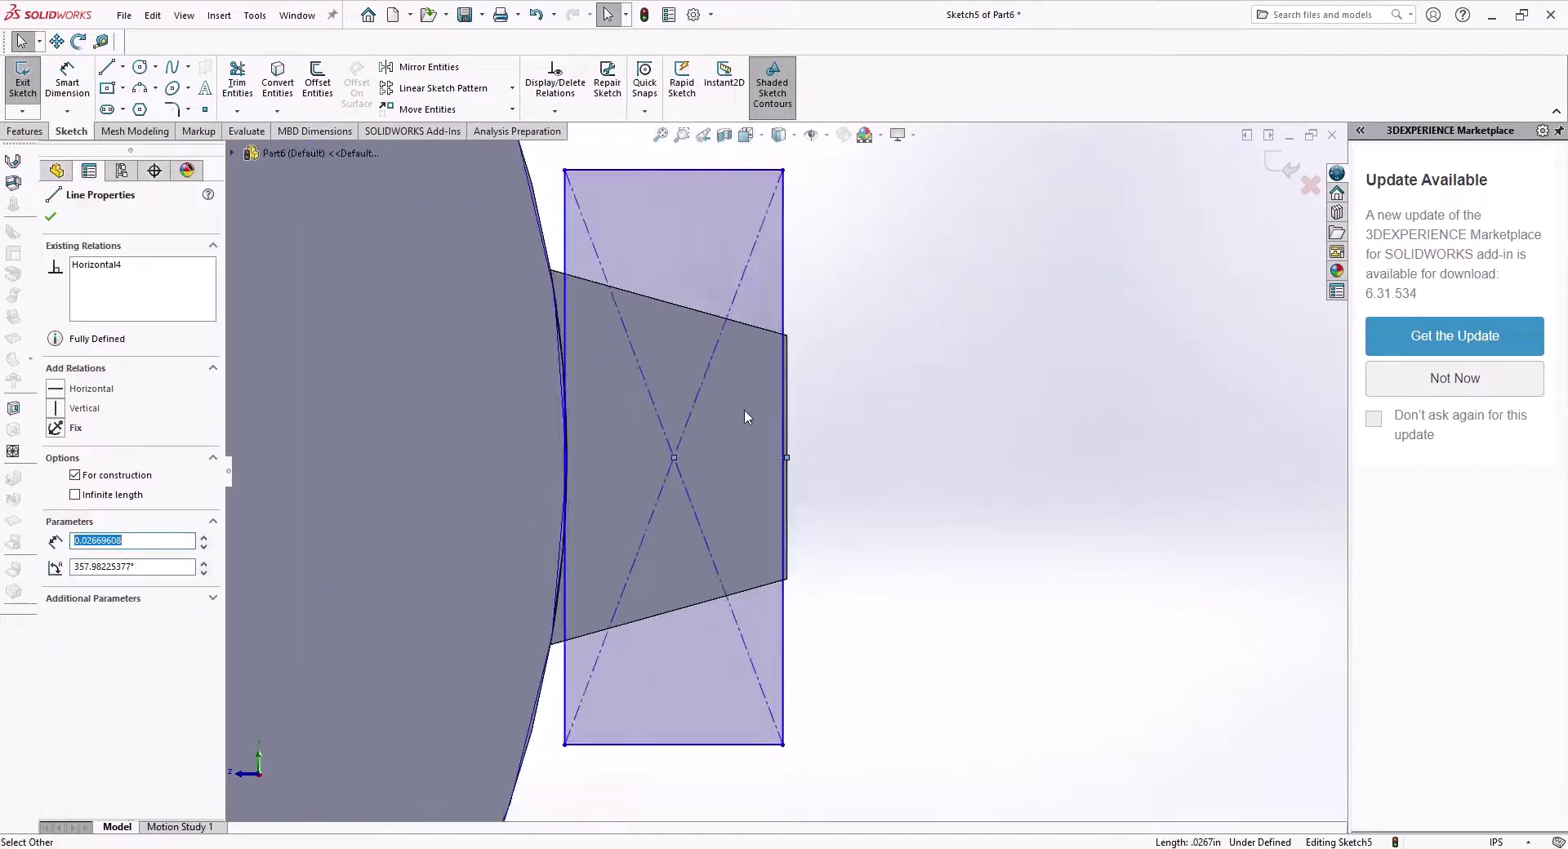
scroll(743, 409, "up", 3)
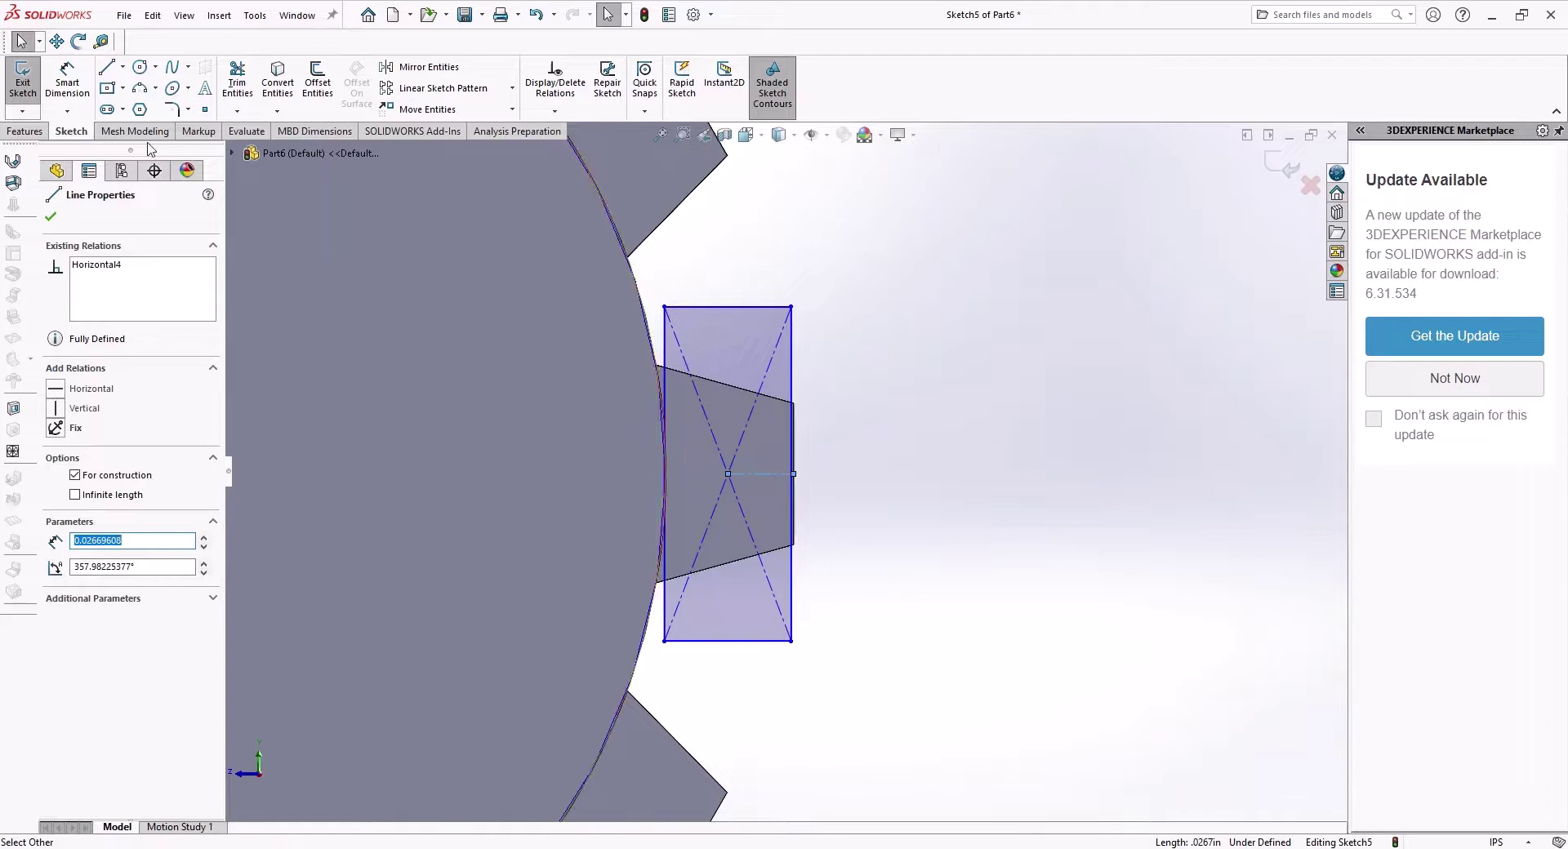
Extrude the rectangle across the wheel up to the face of the matching rear tooth, as a separate unmerged body
left_click(22, 82)
left_click(28, 82)
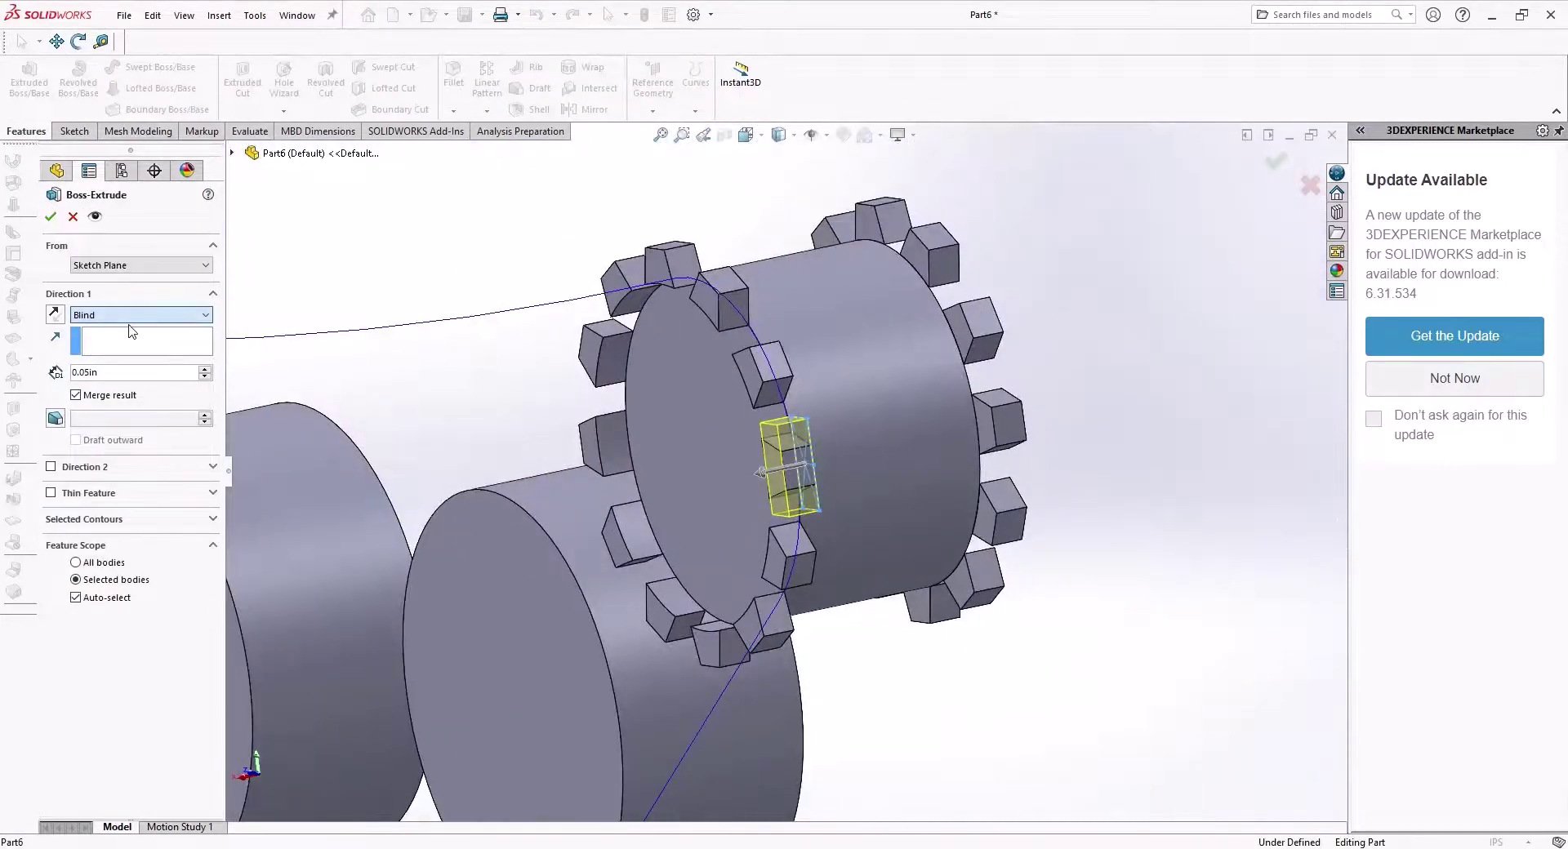
left_click(104, 368)
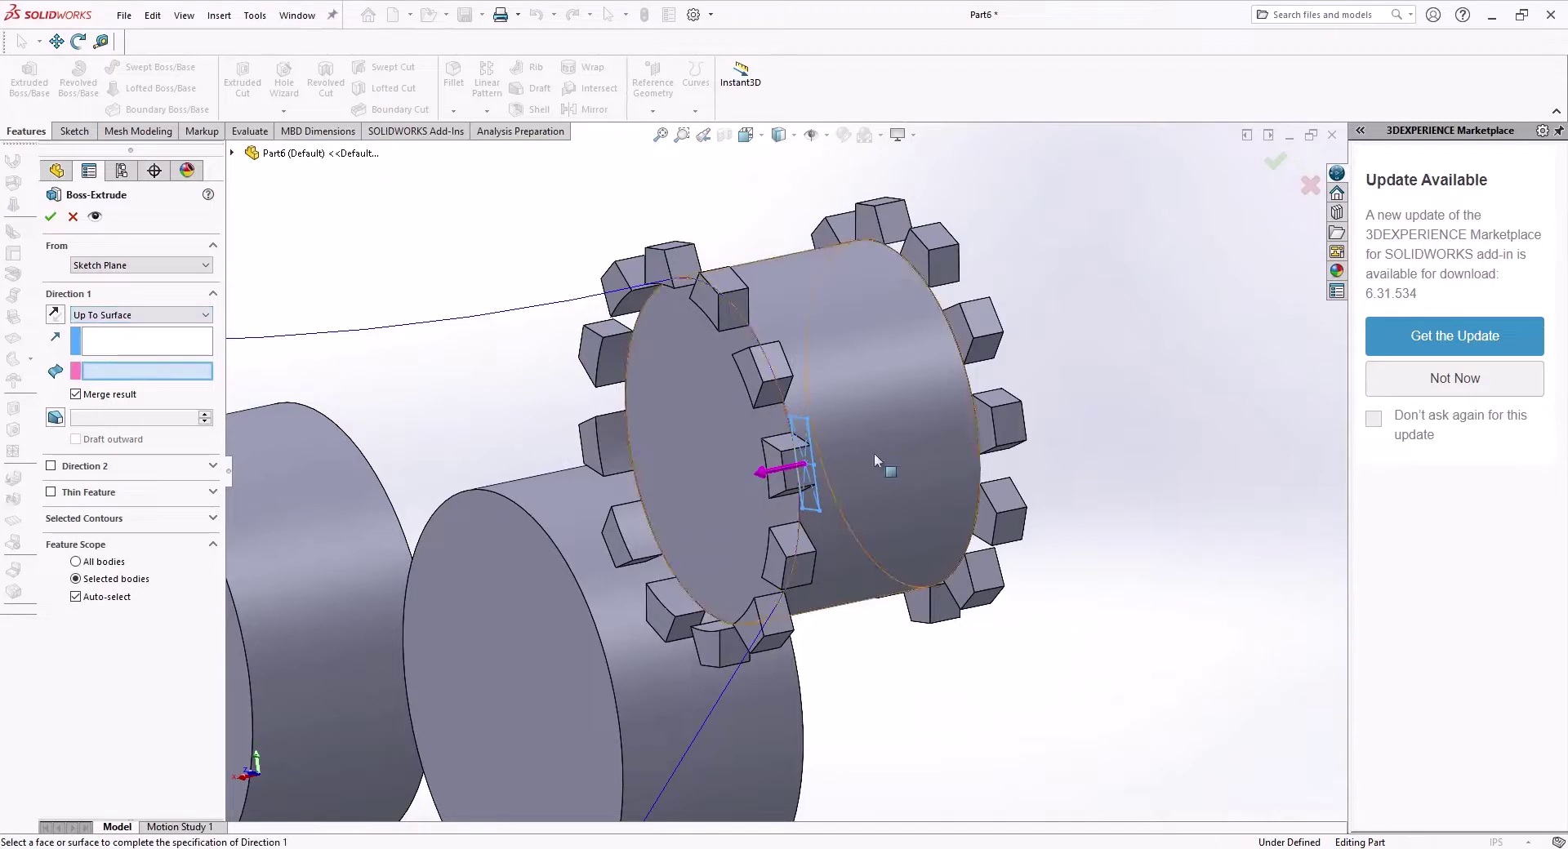
left_click(982, 419)
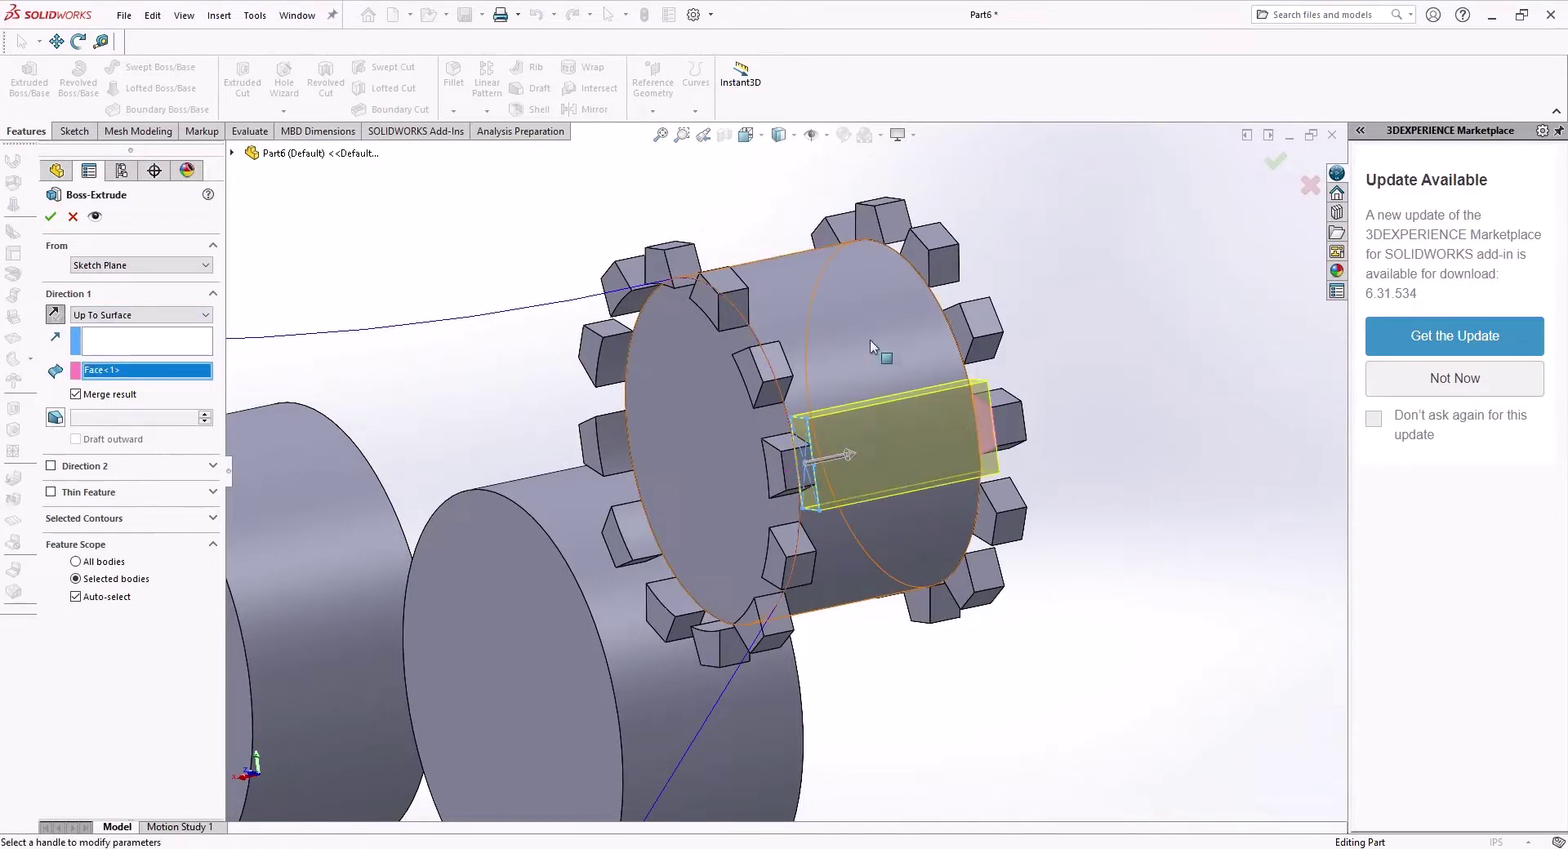
left_click(80, 395)
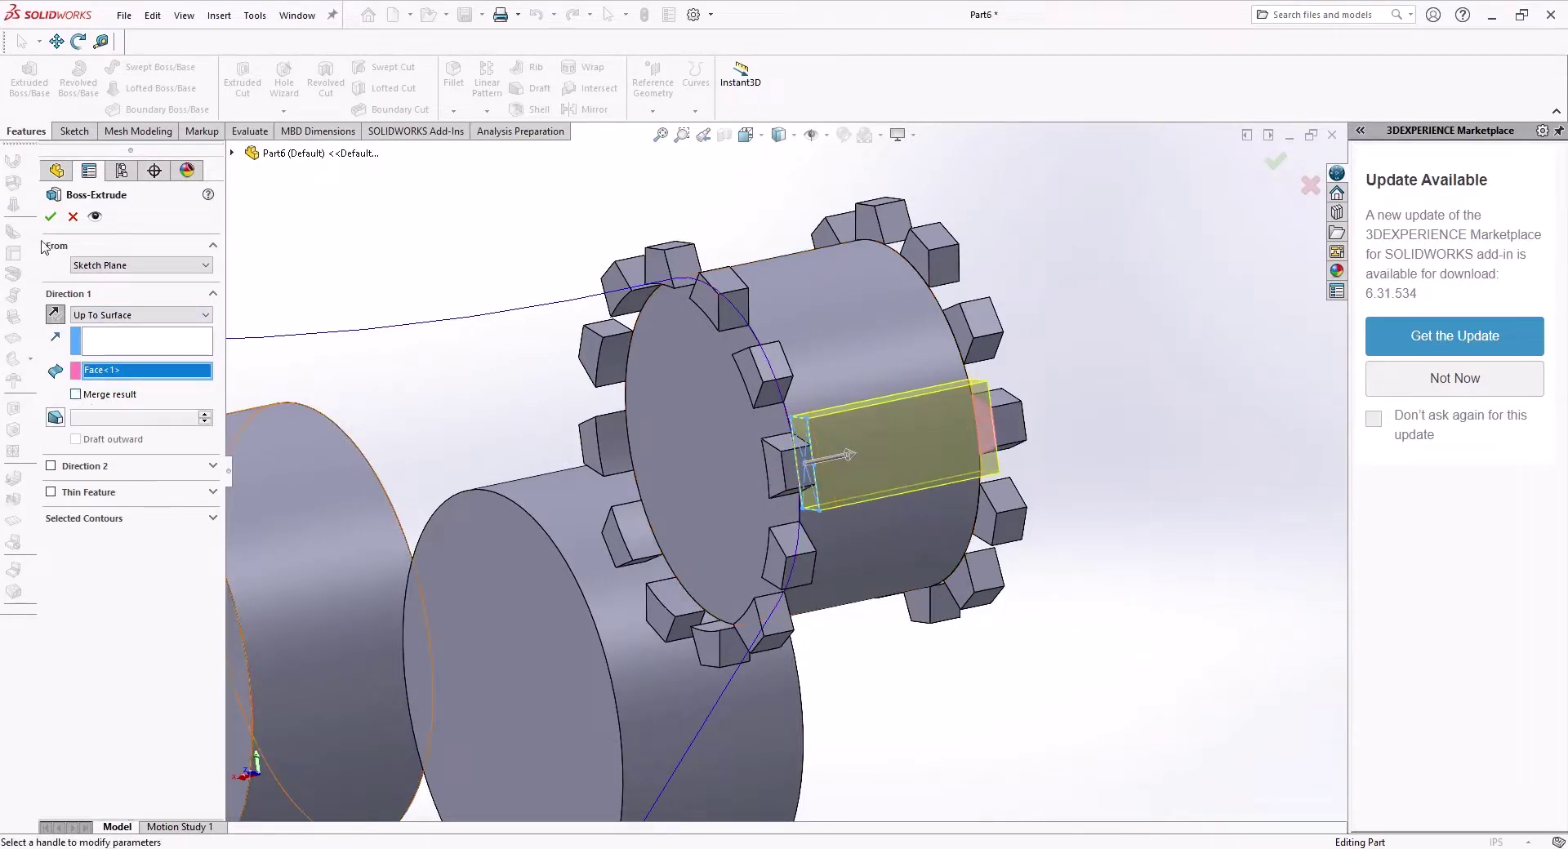
left_click(48, 222)
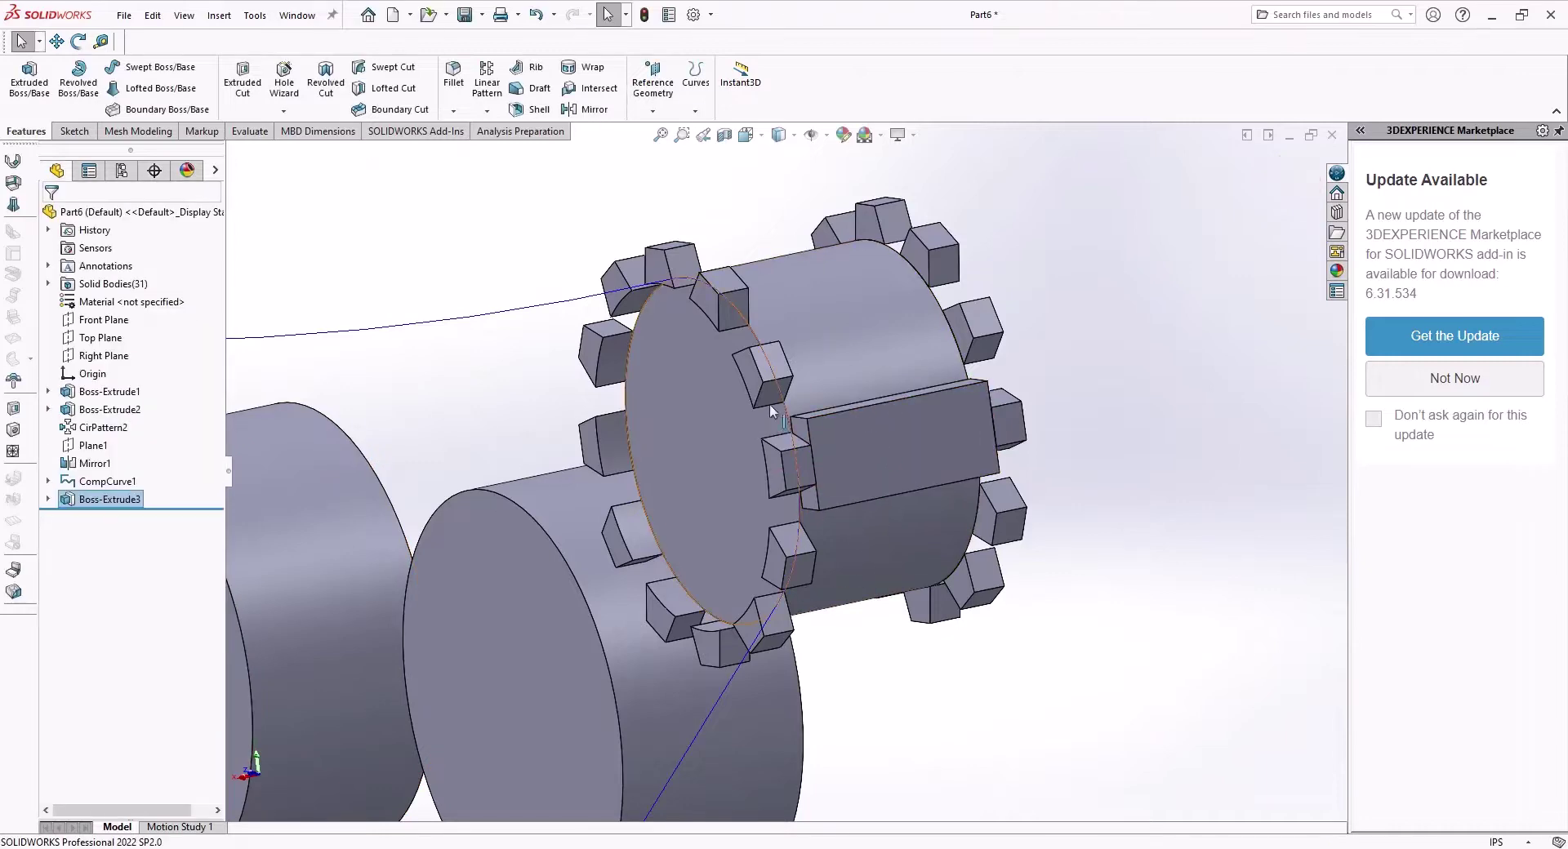
middle_click_drag(766, 408, 796, 401)
scroll(796, 401, "up", 5)
scroll(615, 470, "down", 5)
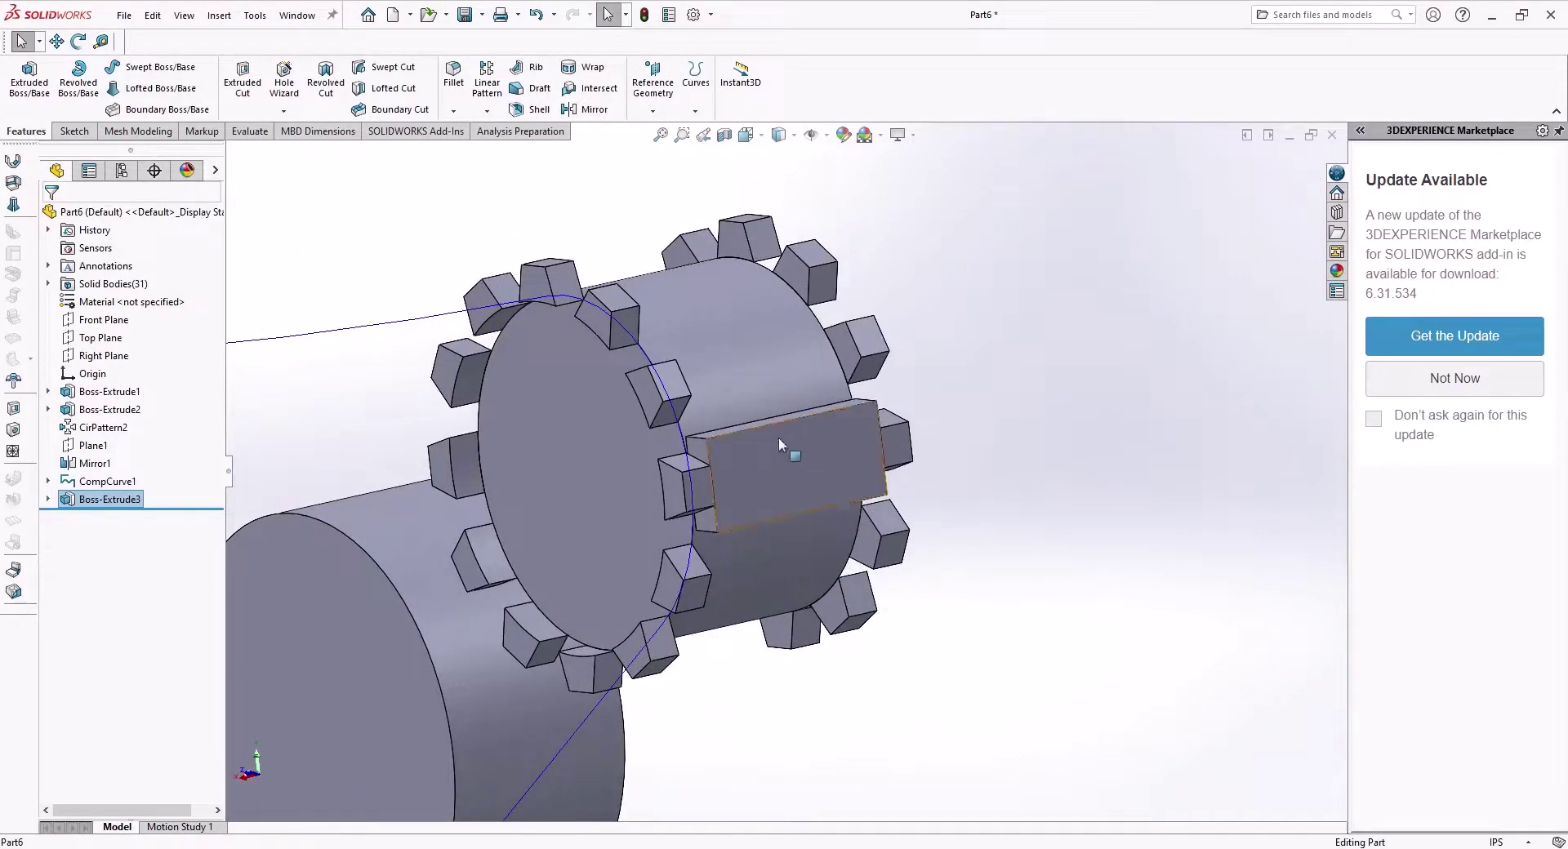
scroll(779, 437, "up", 1)
scroll(719, 448, "down", 2)
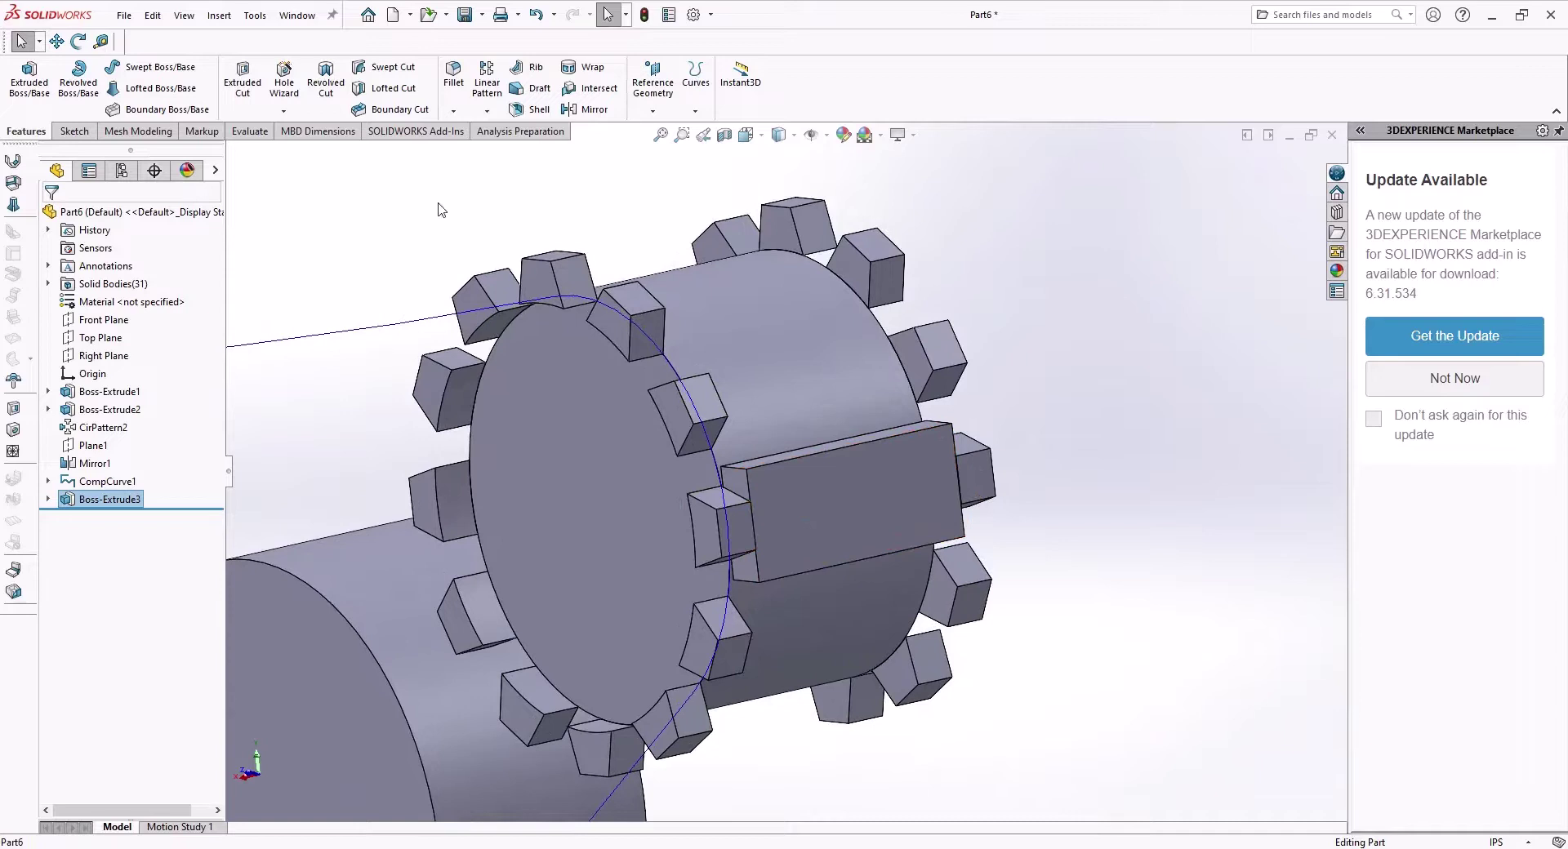
left_click(496, 157)
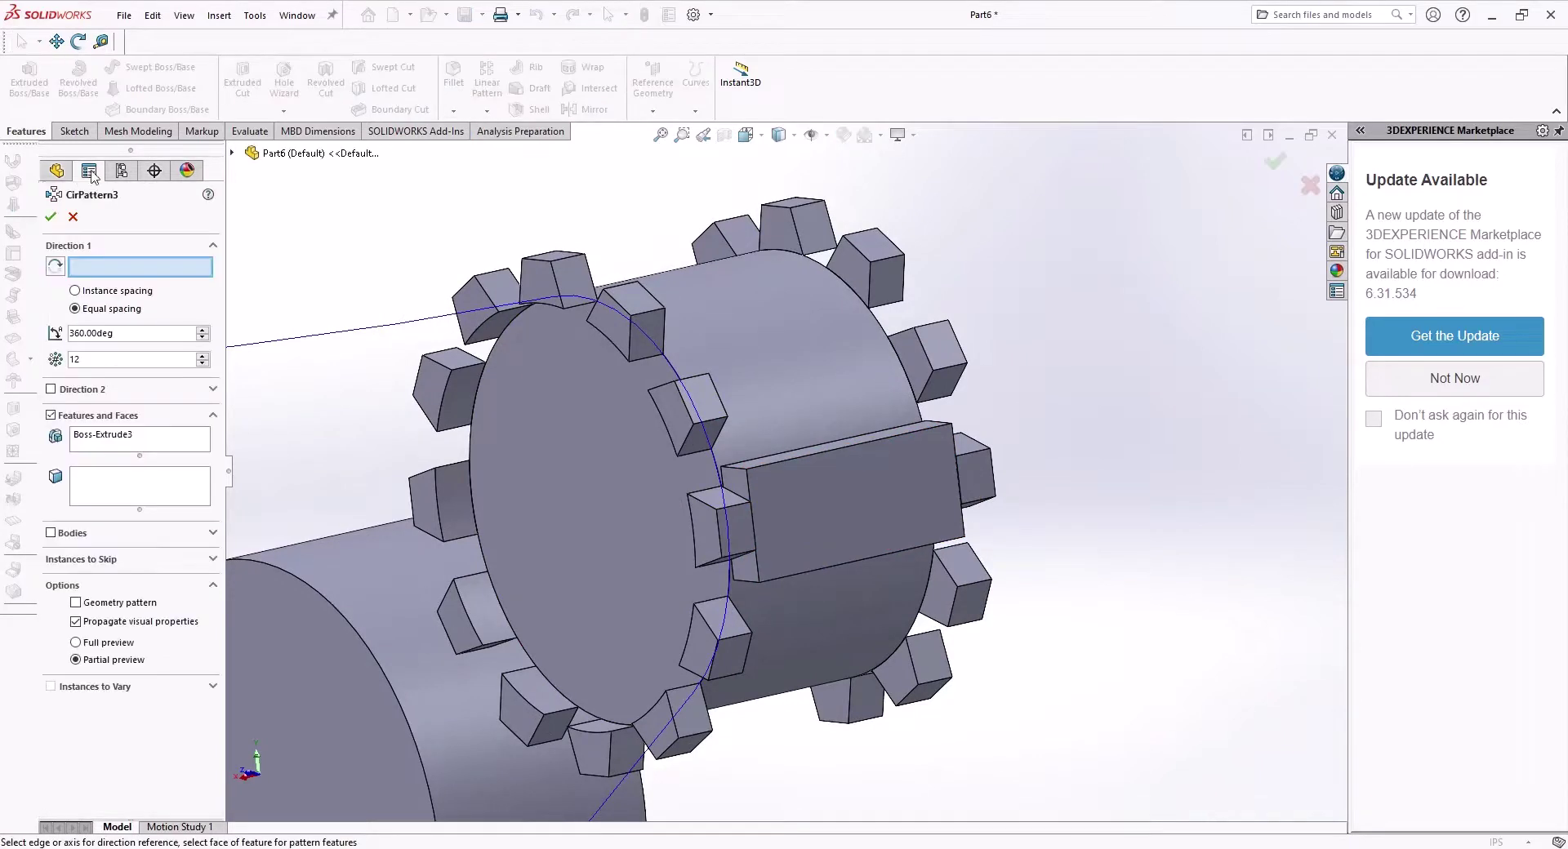
left_click(73, 216)
Start a curve driven pattern of the track link's extrusion feature using the sagging upper arc as the direction
left_click(487, 111)
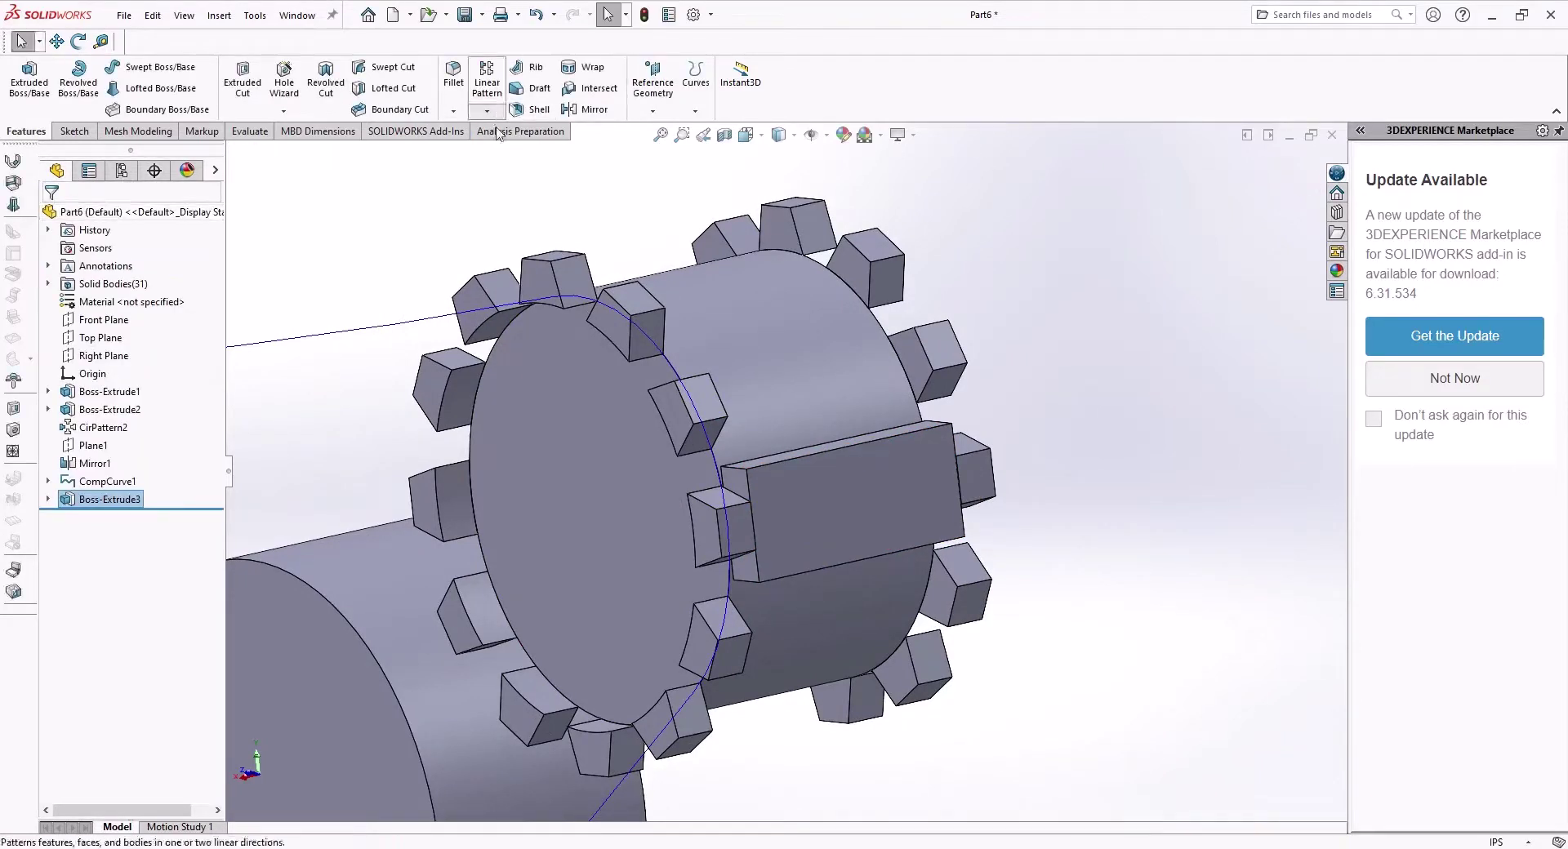
left_click(515, 186)
left_click(385, 324)
scroll(384, 343, "up", 5)
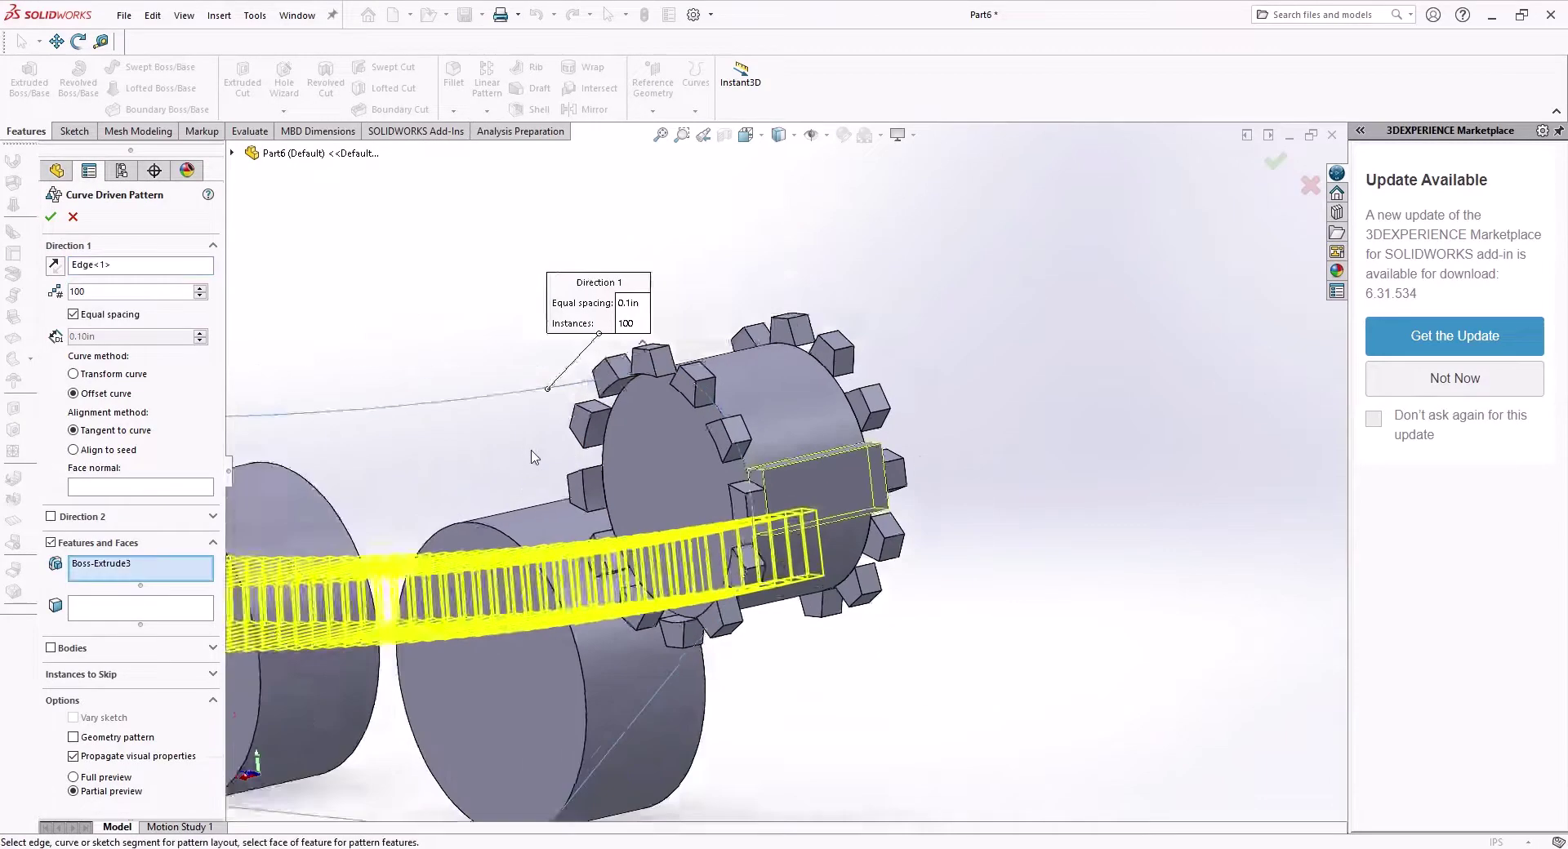
scroll(512, 482, "down", 3)
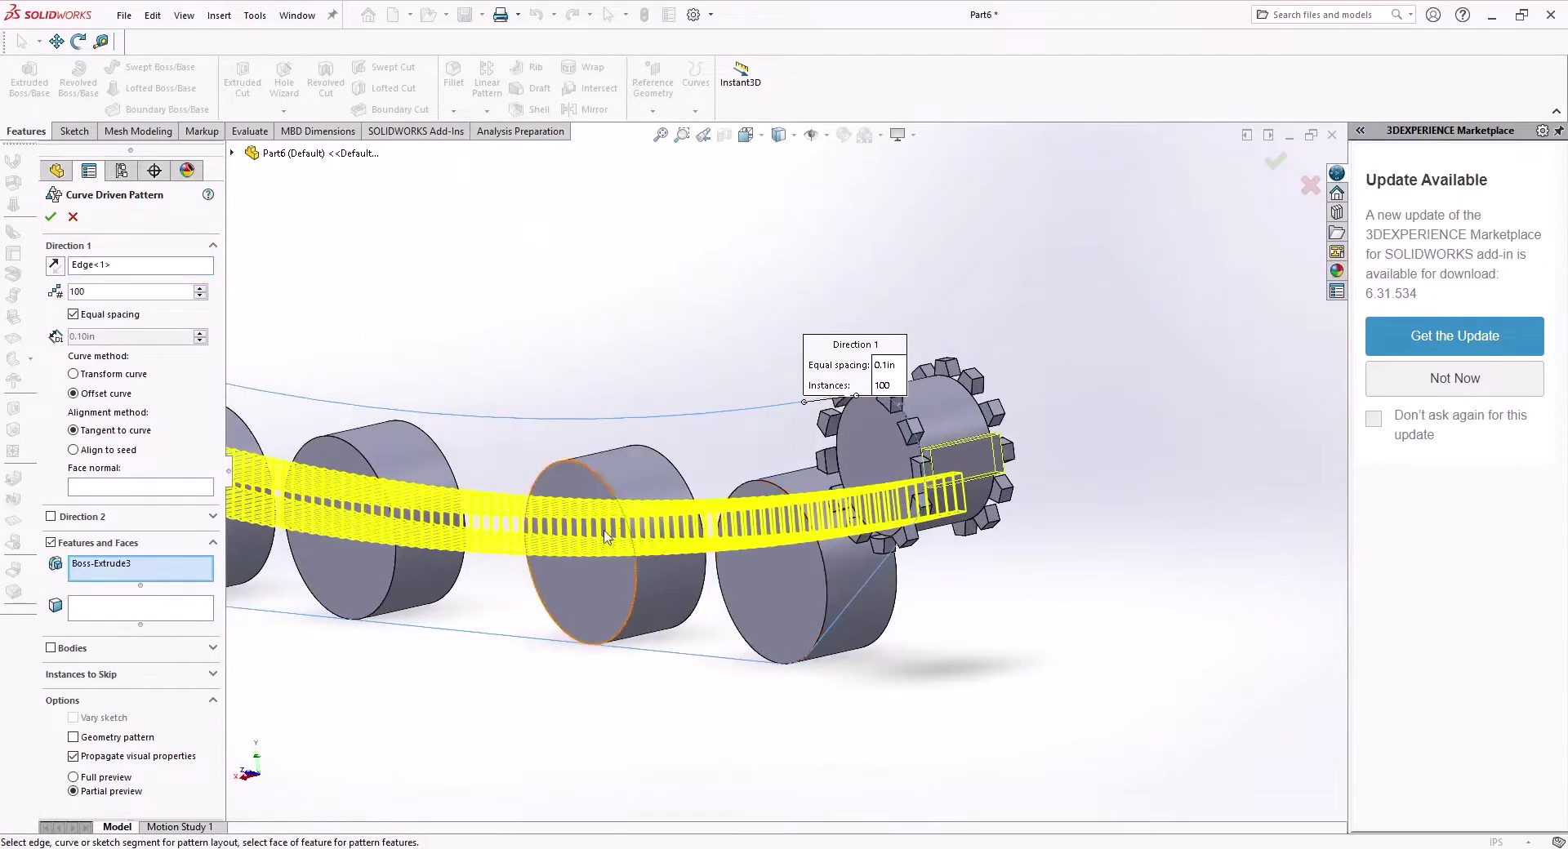
scroll(717, 498, "up", 3)
middle_click_drag(717, 499, 798, 439)
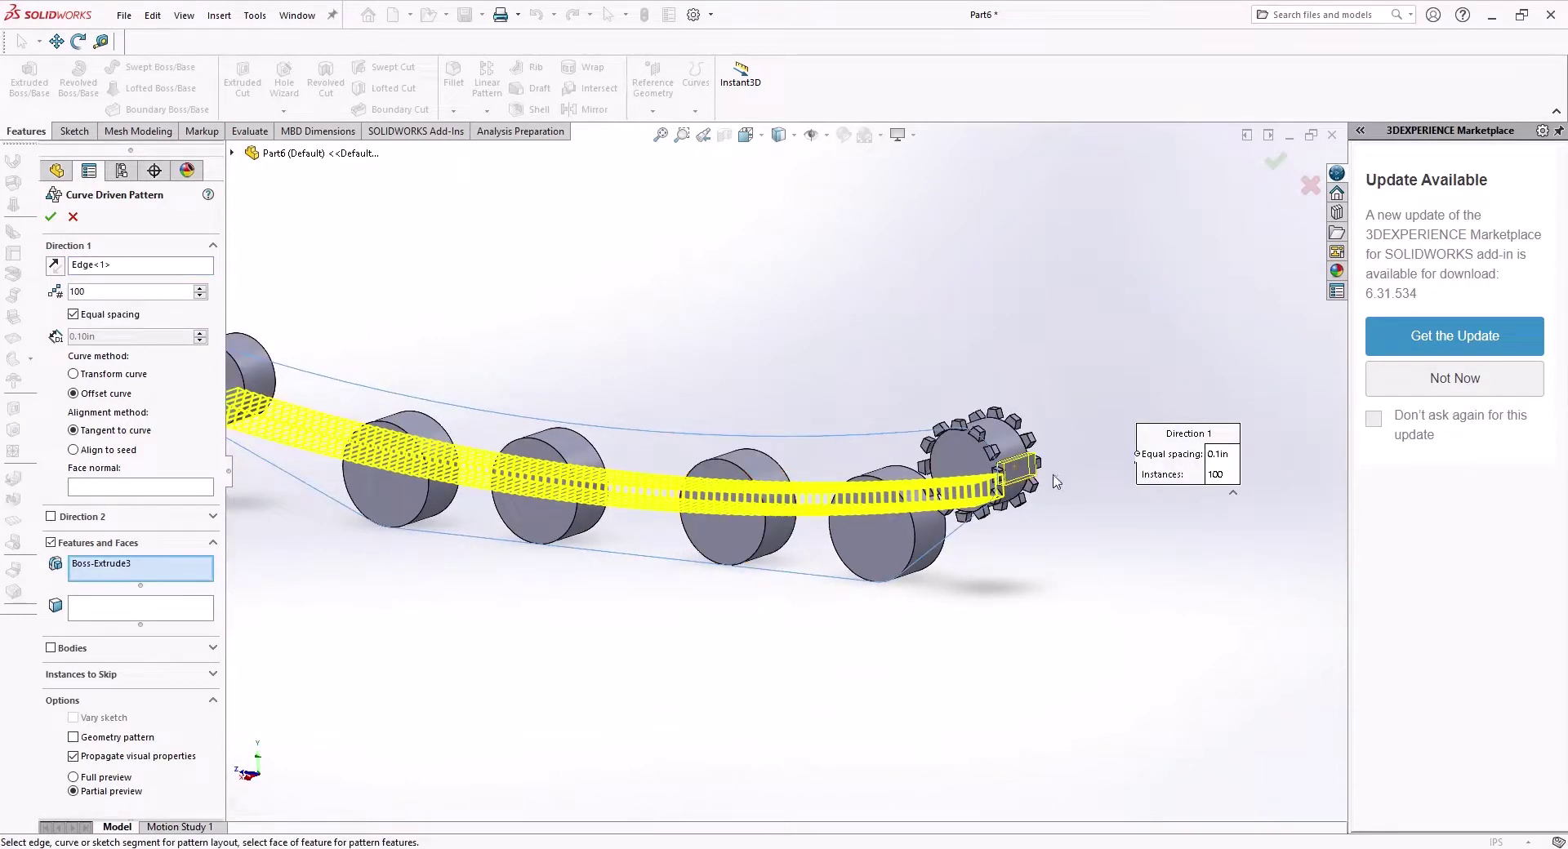
Remove the link feature and arc edge from the pattern selections, and choose CompCurve1 as the pattern direction
left_click(143, 563)
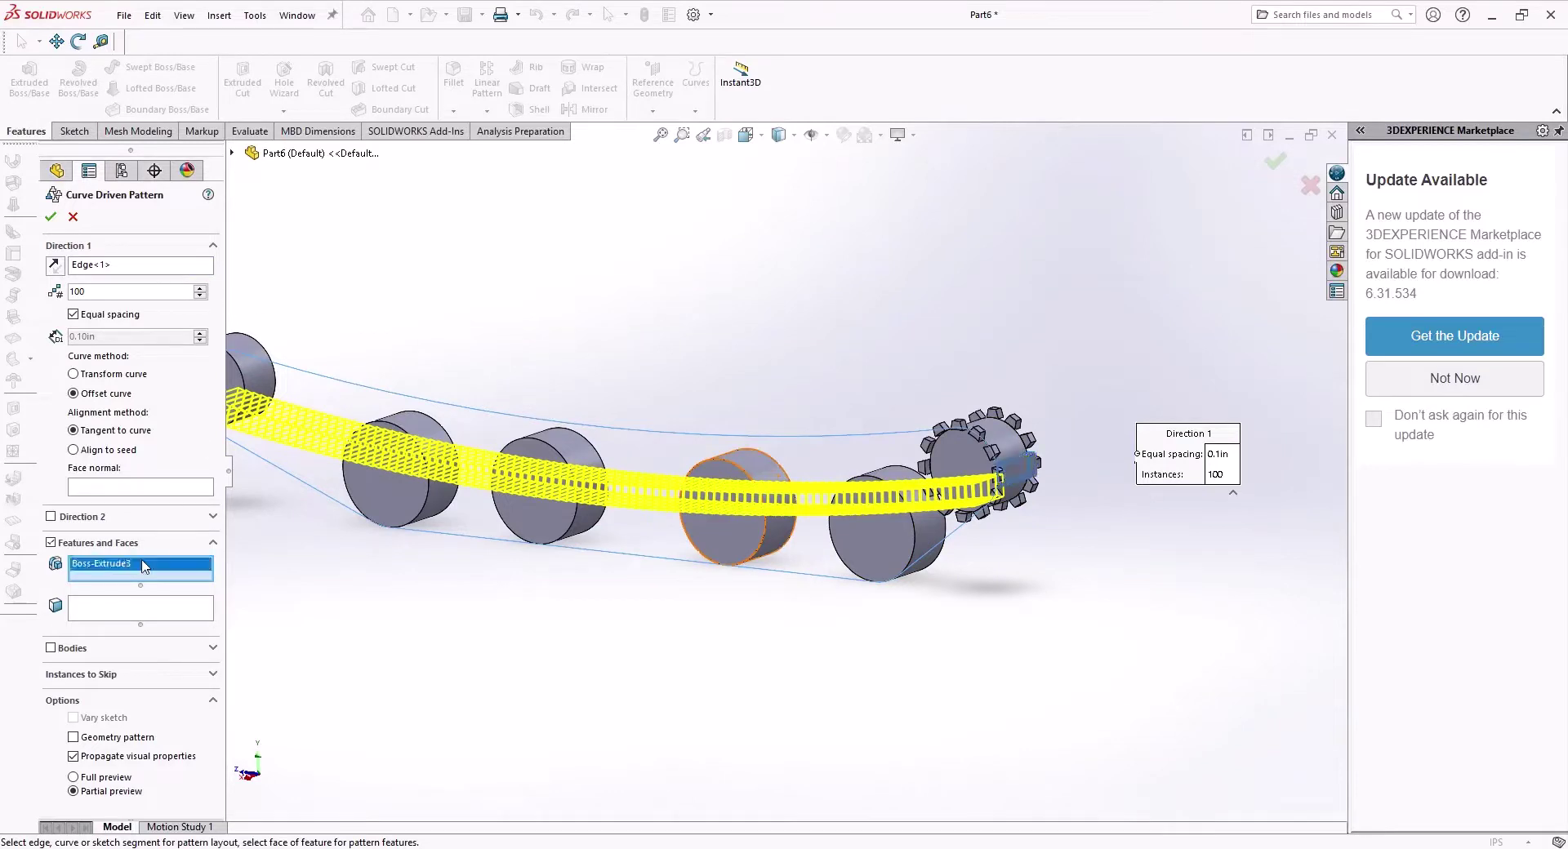
key("Delete")
left_click(233, 154)
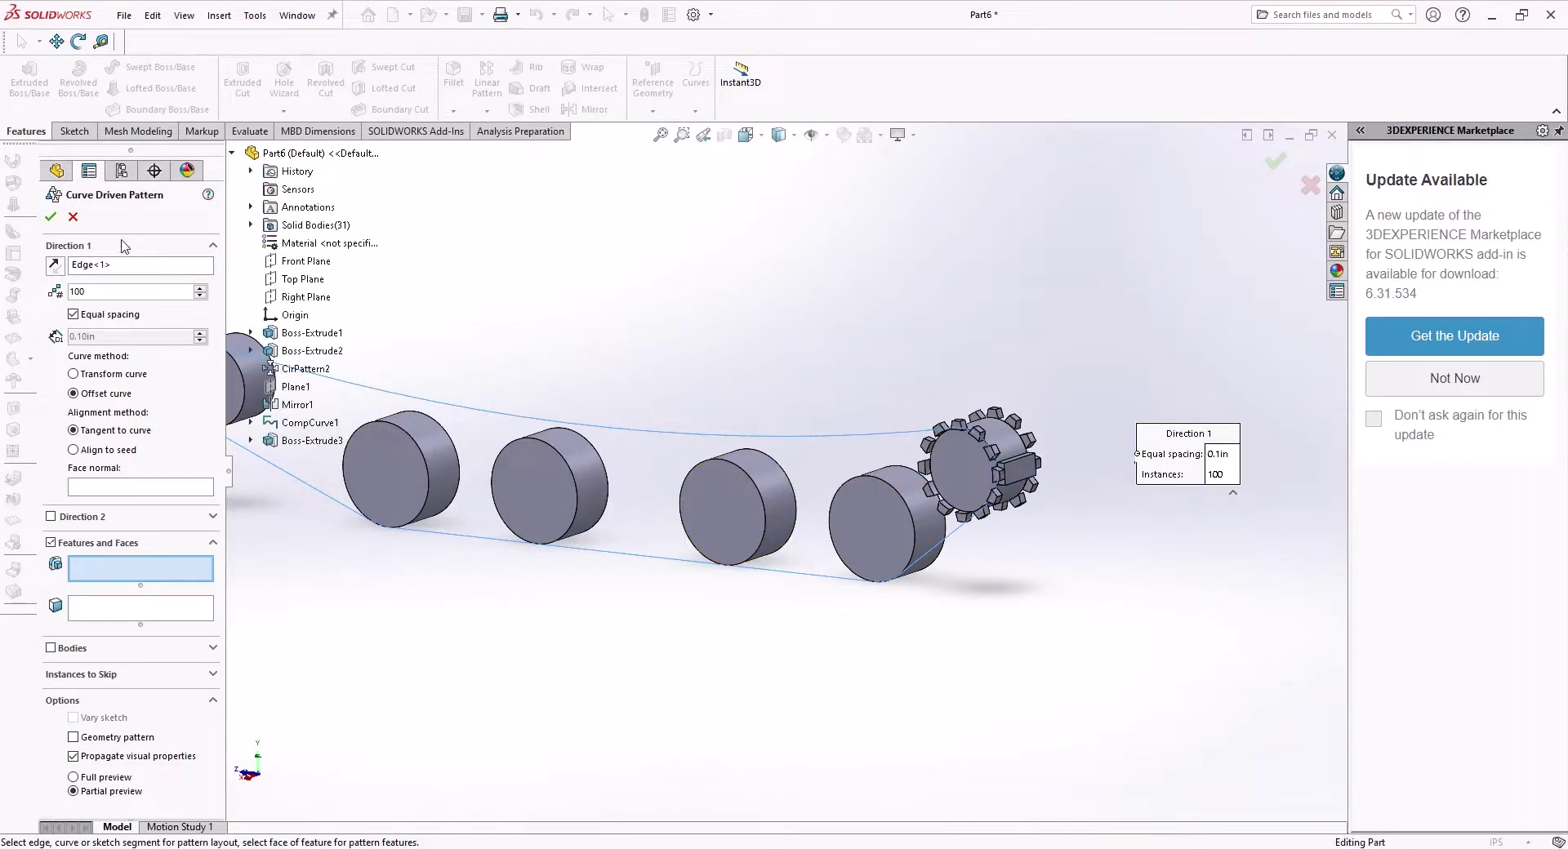
left_click(131, 265)
key("Delete")
left_click(302, 423)
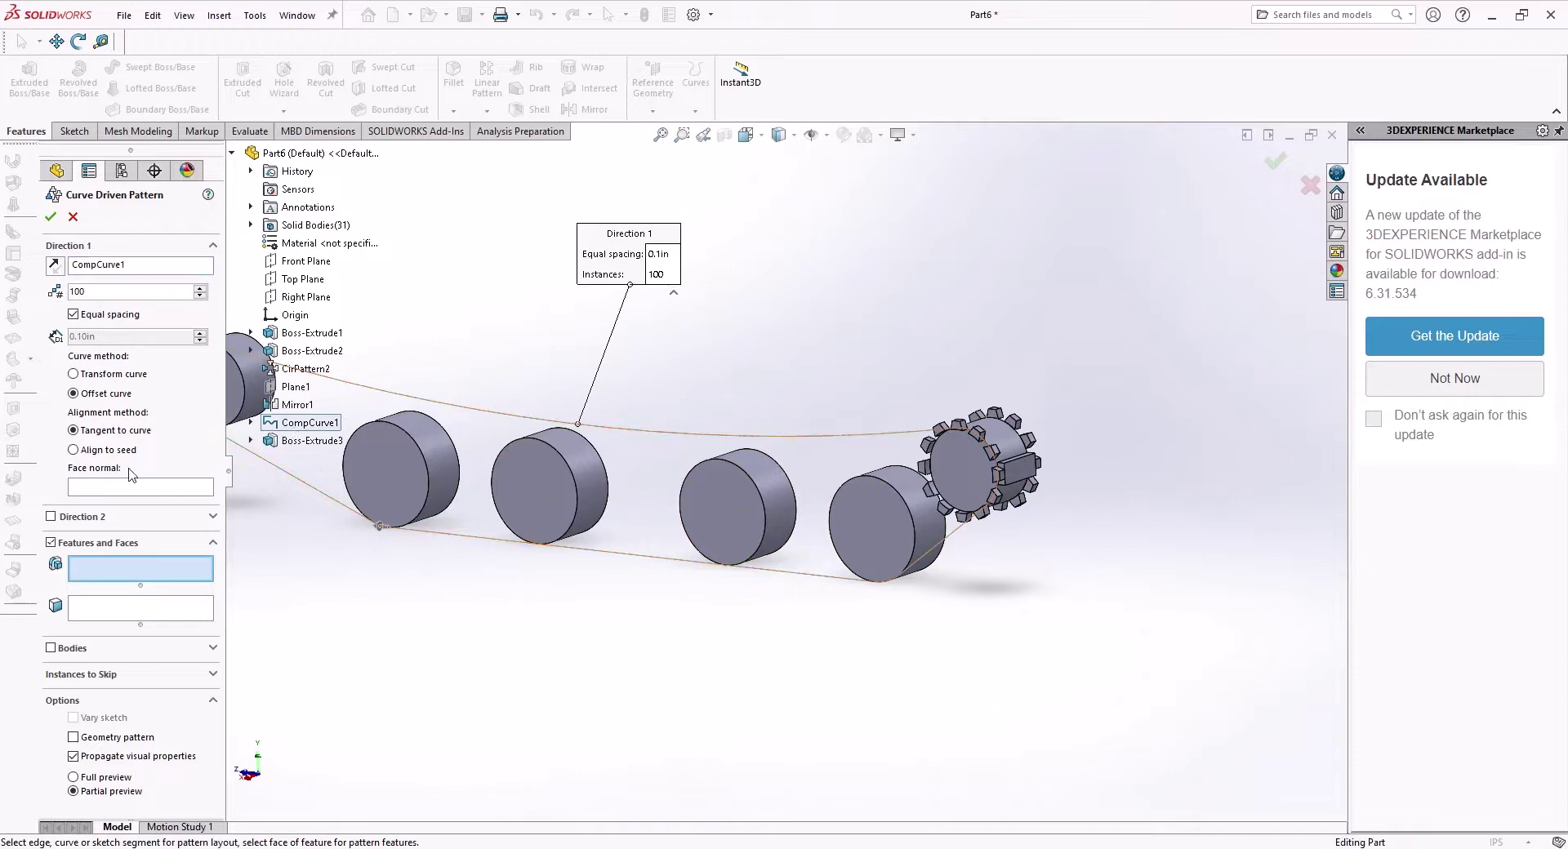
Switch the curve driven pattern to bodies and select the Boss-Extrude3 track link body to pattern
left_click(51, 648)
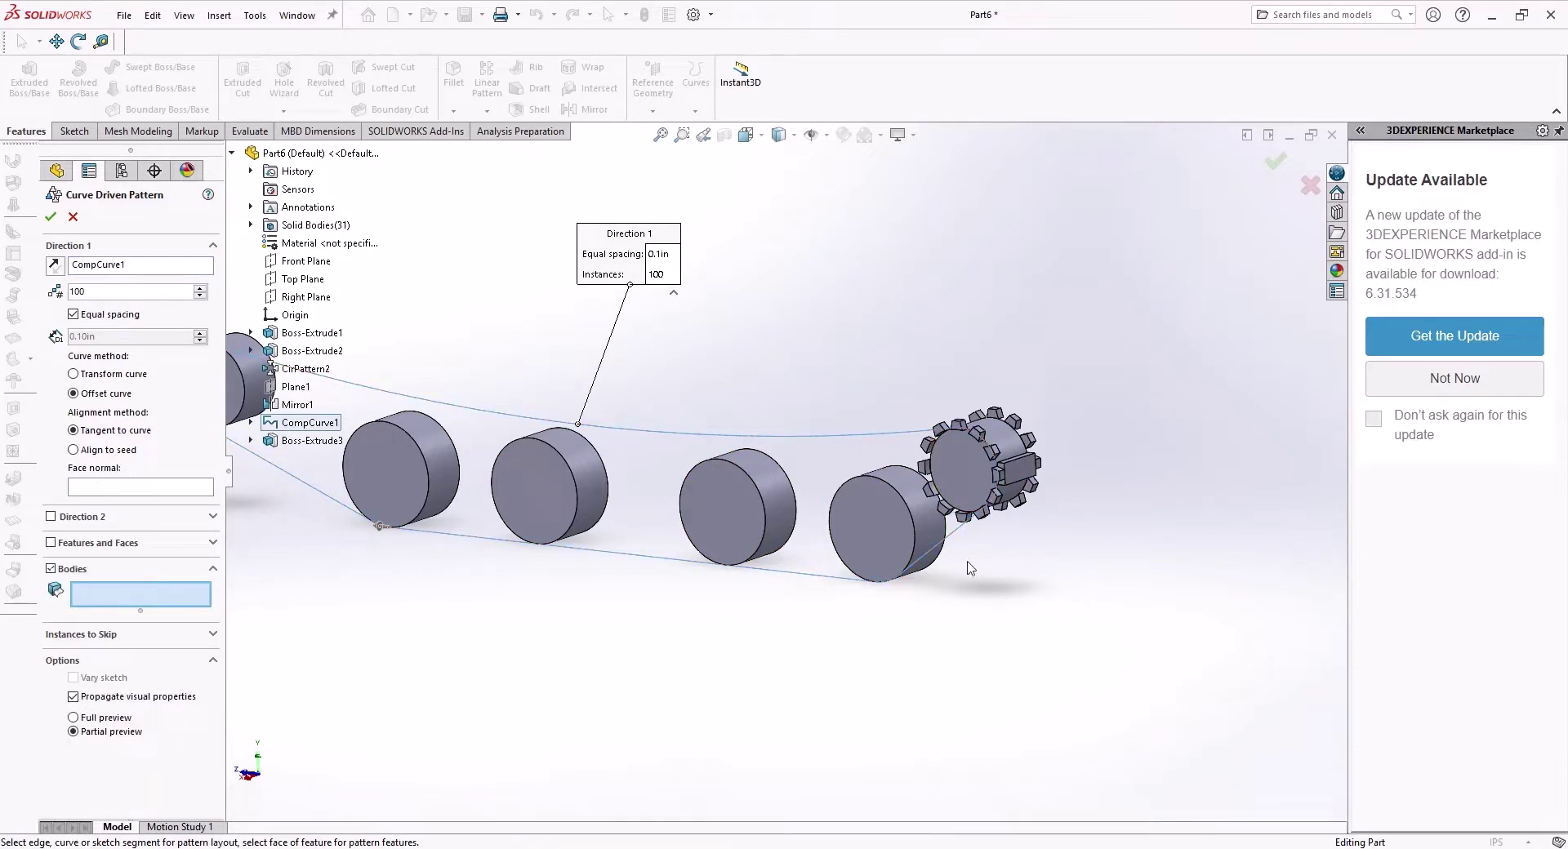
scroll(970, 569, "down", 6)
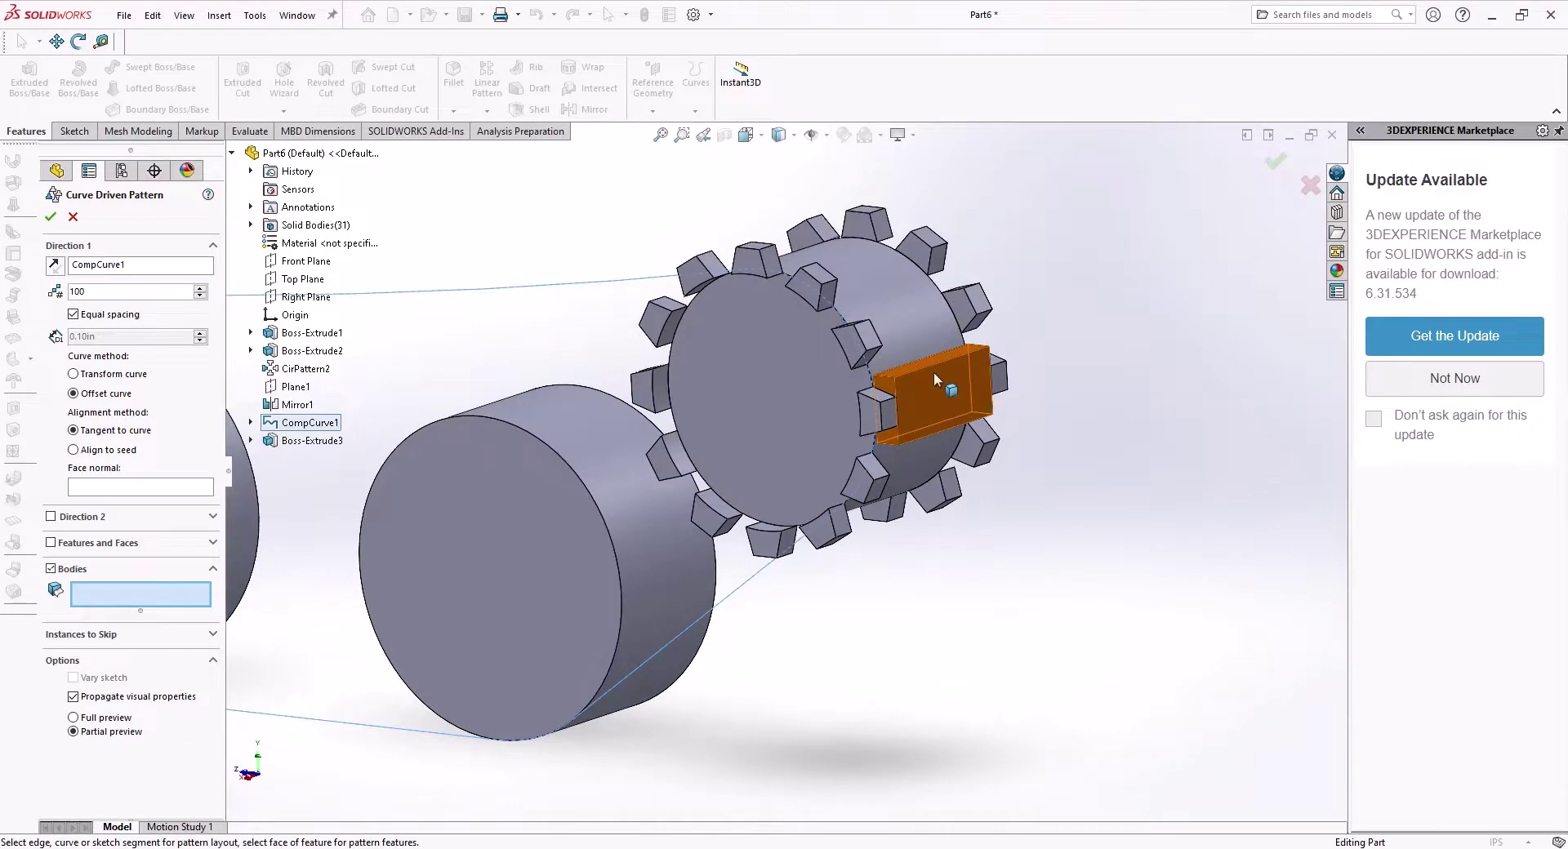
left_click(933, 374)
middle_click_drag(913, 398, 961, 344)
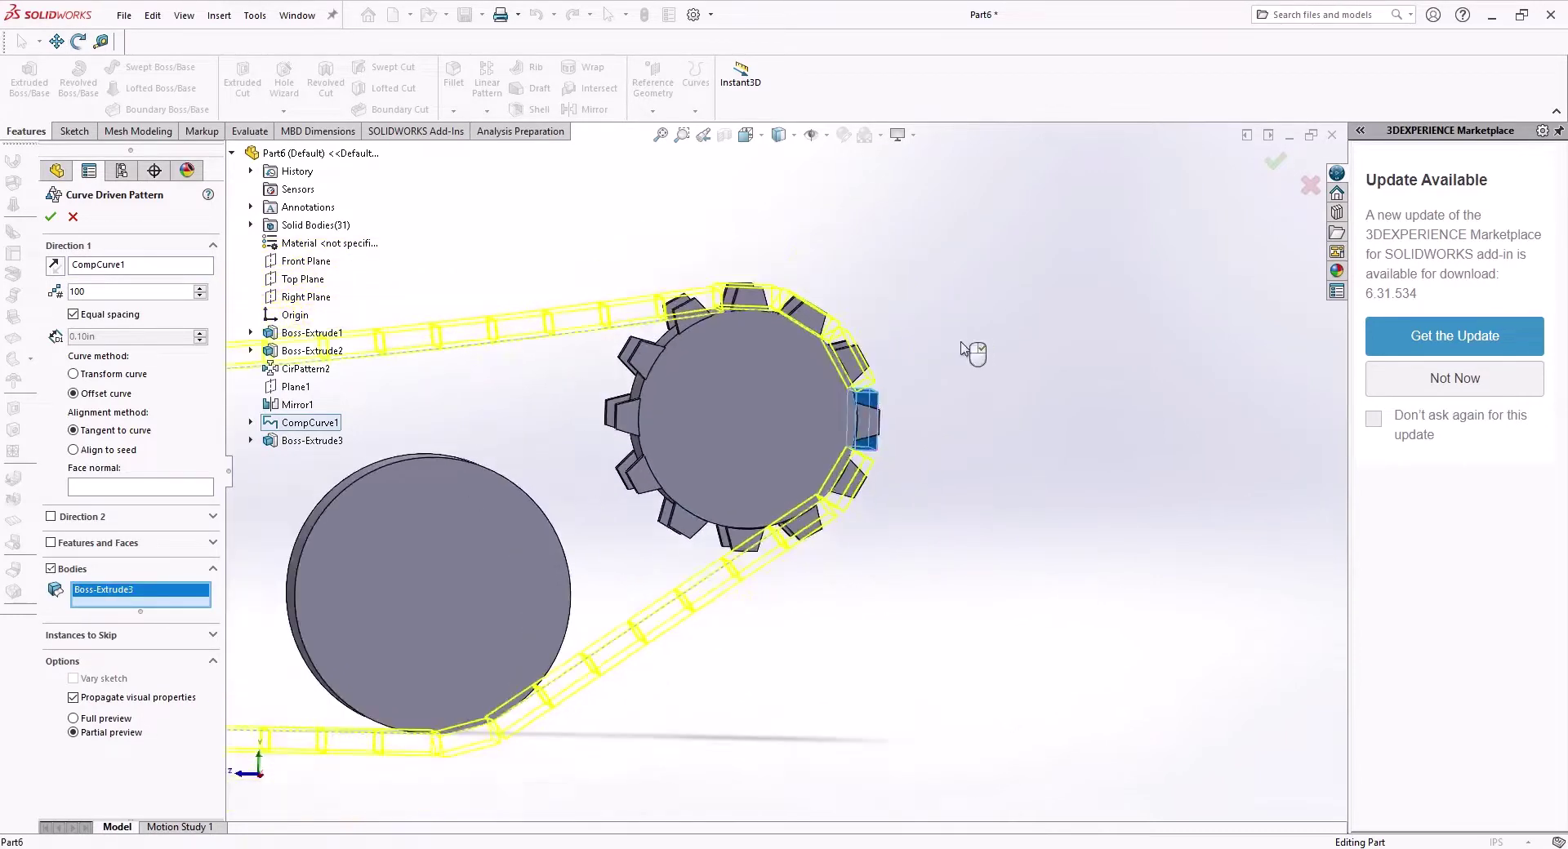
scroll(791, 464, "up", 3)
mouse_move(718, 424)
middle_mouse_down()
mouse_move(780, 432)
mouse_move(813, 481)
mouse_move(804, 463)
mouse_move(710, 445)
middle_mouse_up()
scroll(818, 433, "down", 5)
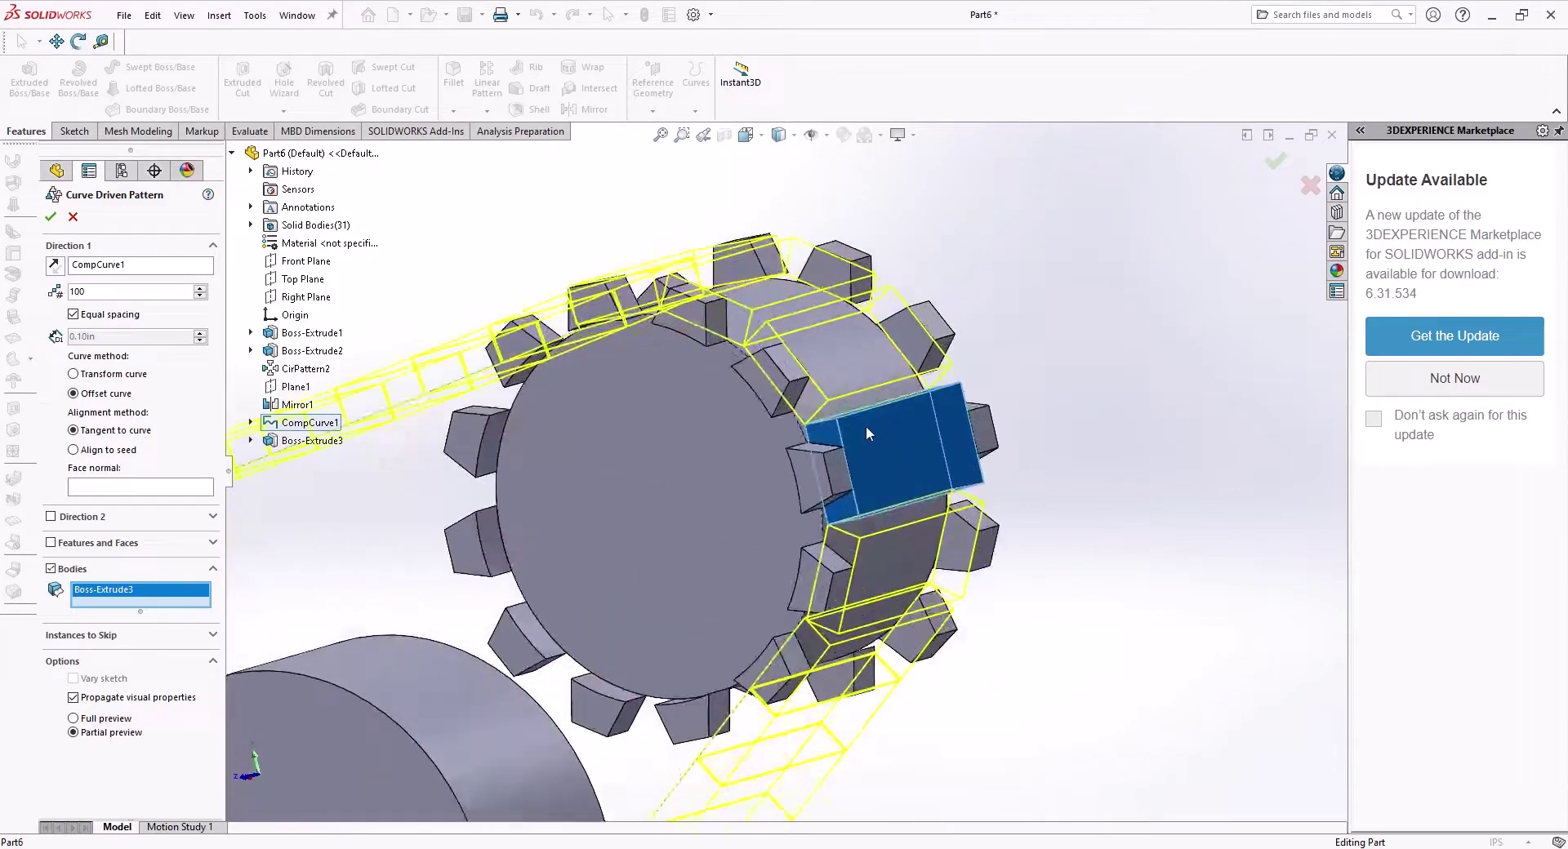
Set the curve driven pattern to 98 equally spaced track links
middle_click_drag(865, 424, 870, 355)
left_click(201, 296)
left_click(202, 295)
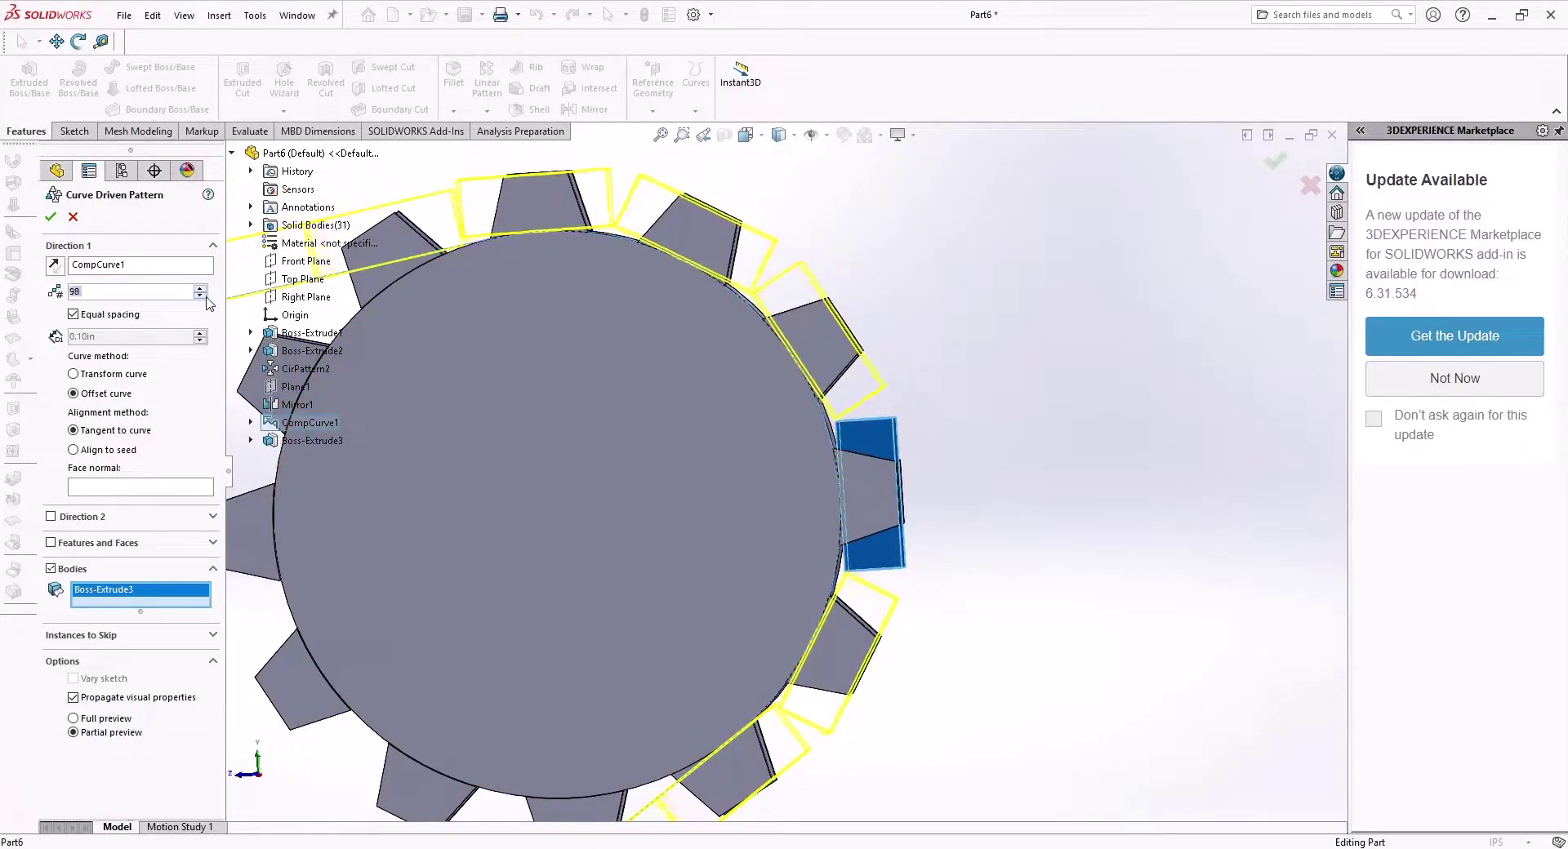
left_click(202, 296)
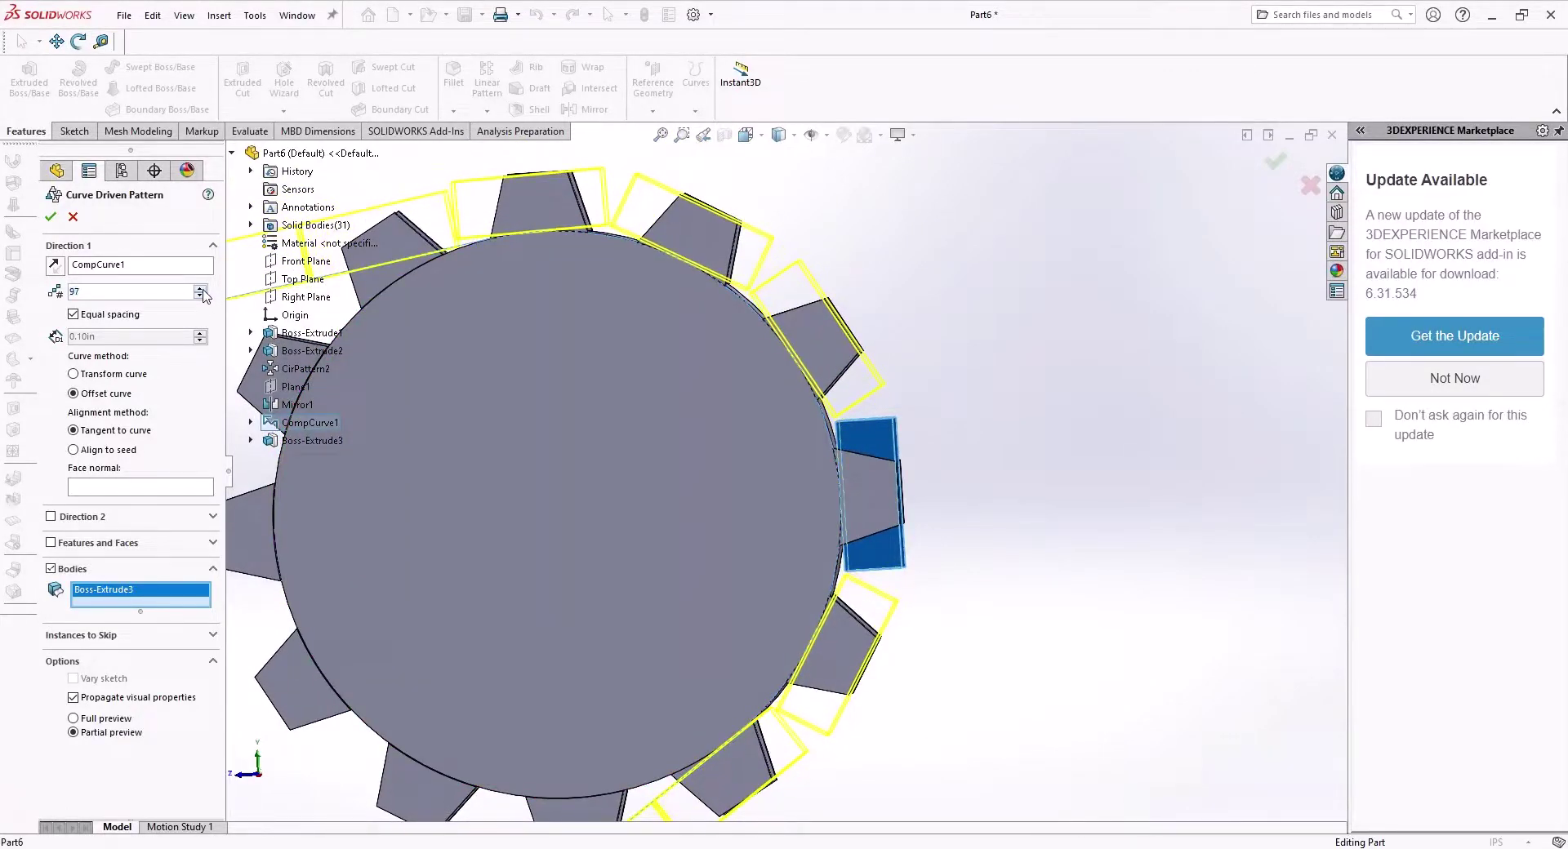
left_click(201, 287)
middle_click_drag(776, 420, 522, 557)
scroll(770, 447, "up", 10)
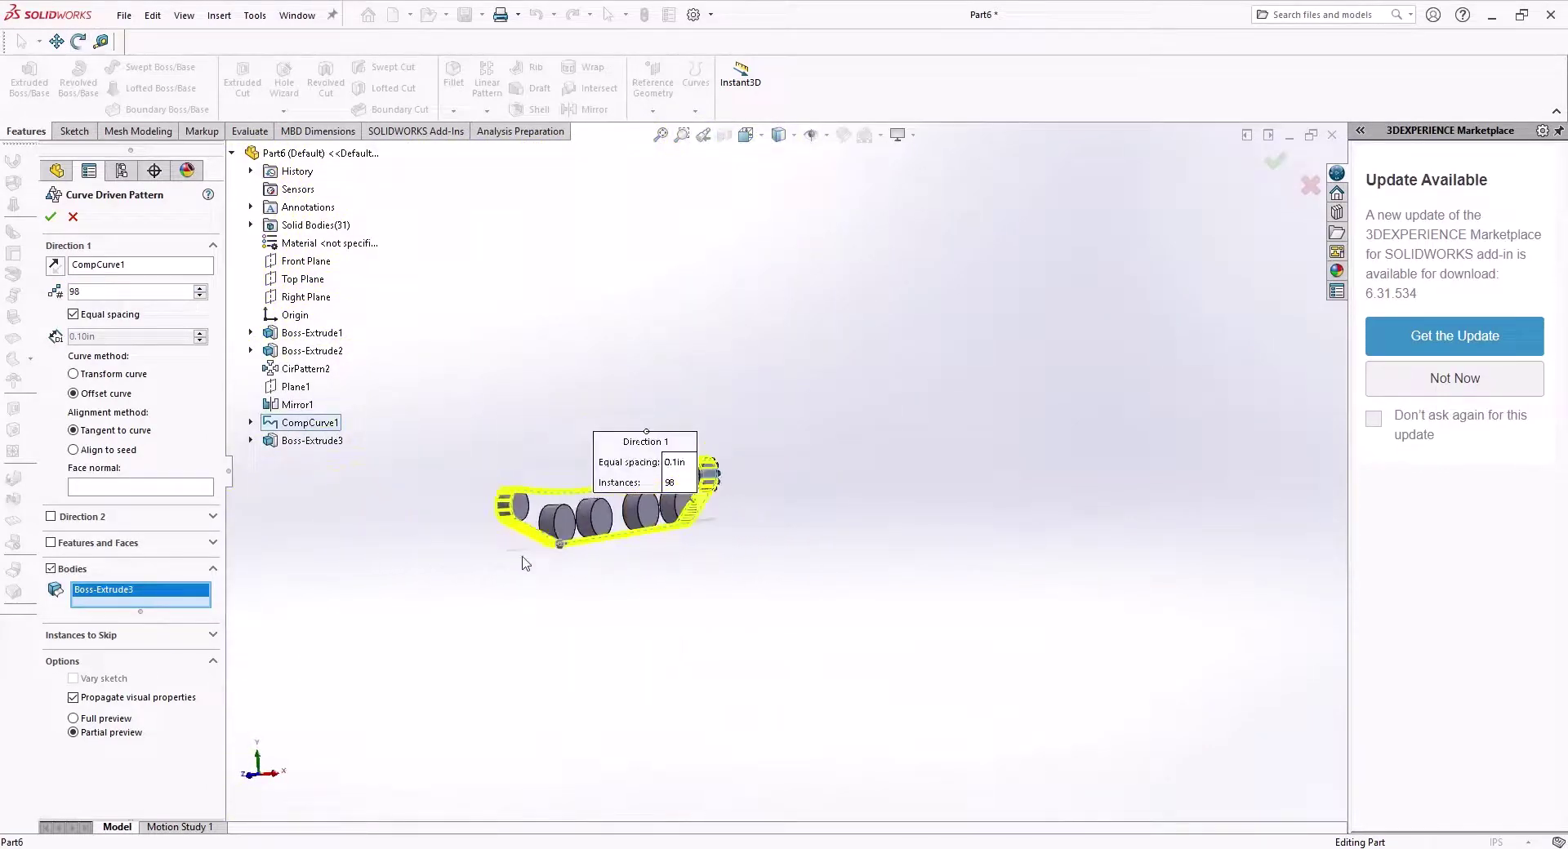
Complete the curve driven pattern of track links along CompCurve1
scroll(525, 564, "up", 5)
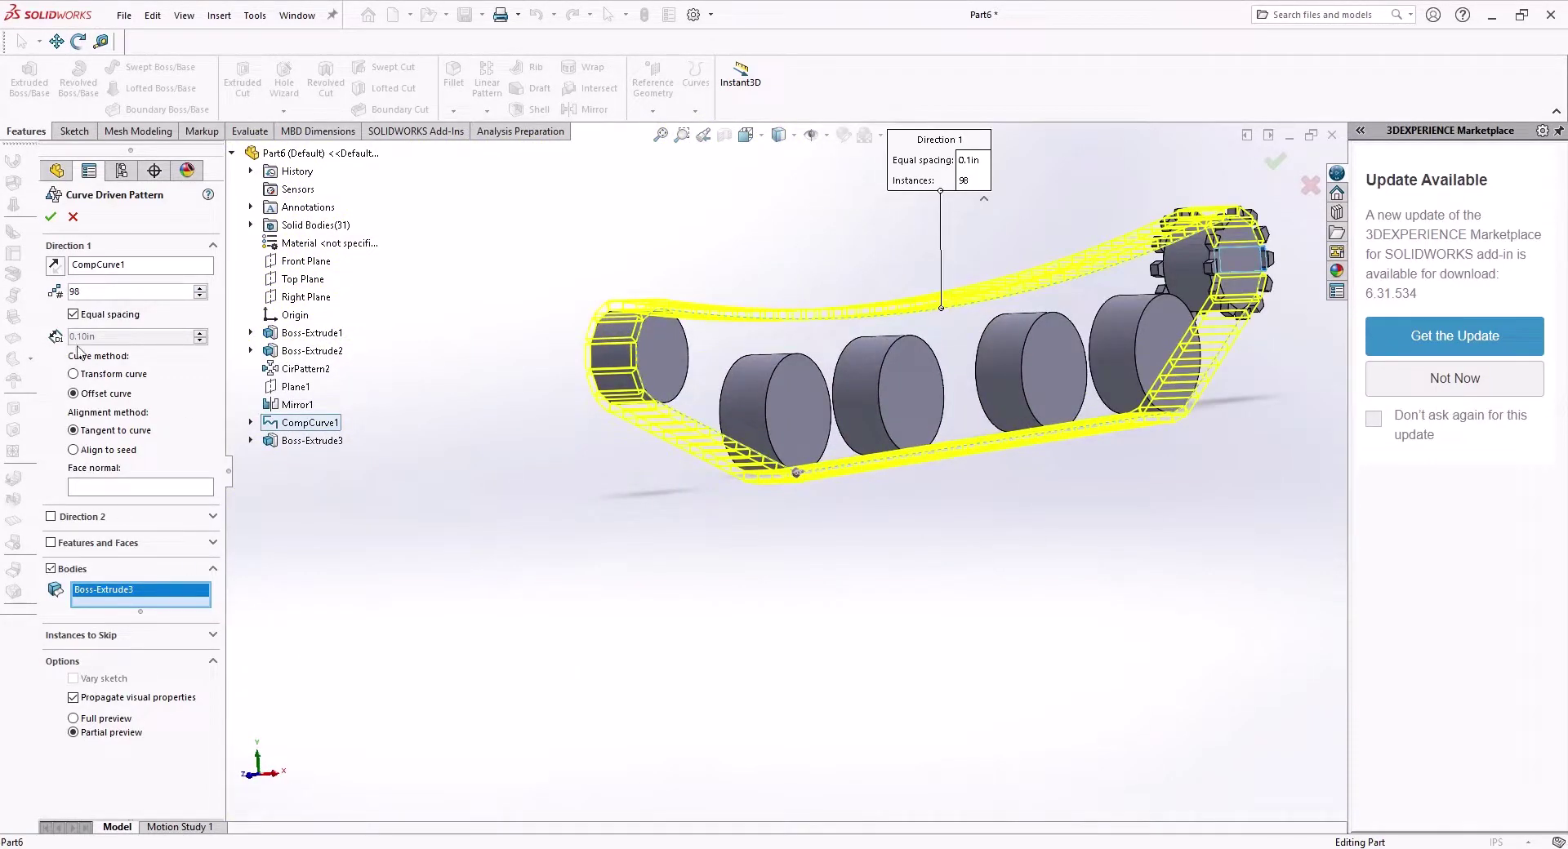
left_click(50, 216)
middle_click_drag(710, 408, 686, 366)
scroll(679, 358, "up", 3)
mouse_move(1166, 430)
middle_mouse_down()
mouse_move(1078, 440)
mouse_move(1176, 427)
middle_mouse_up()
scroll(963, 486, "up", 8)
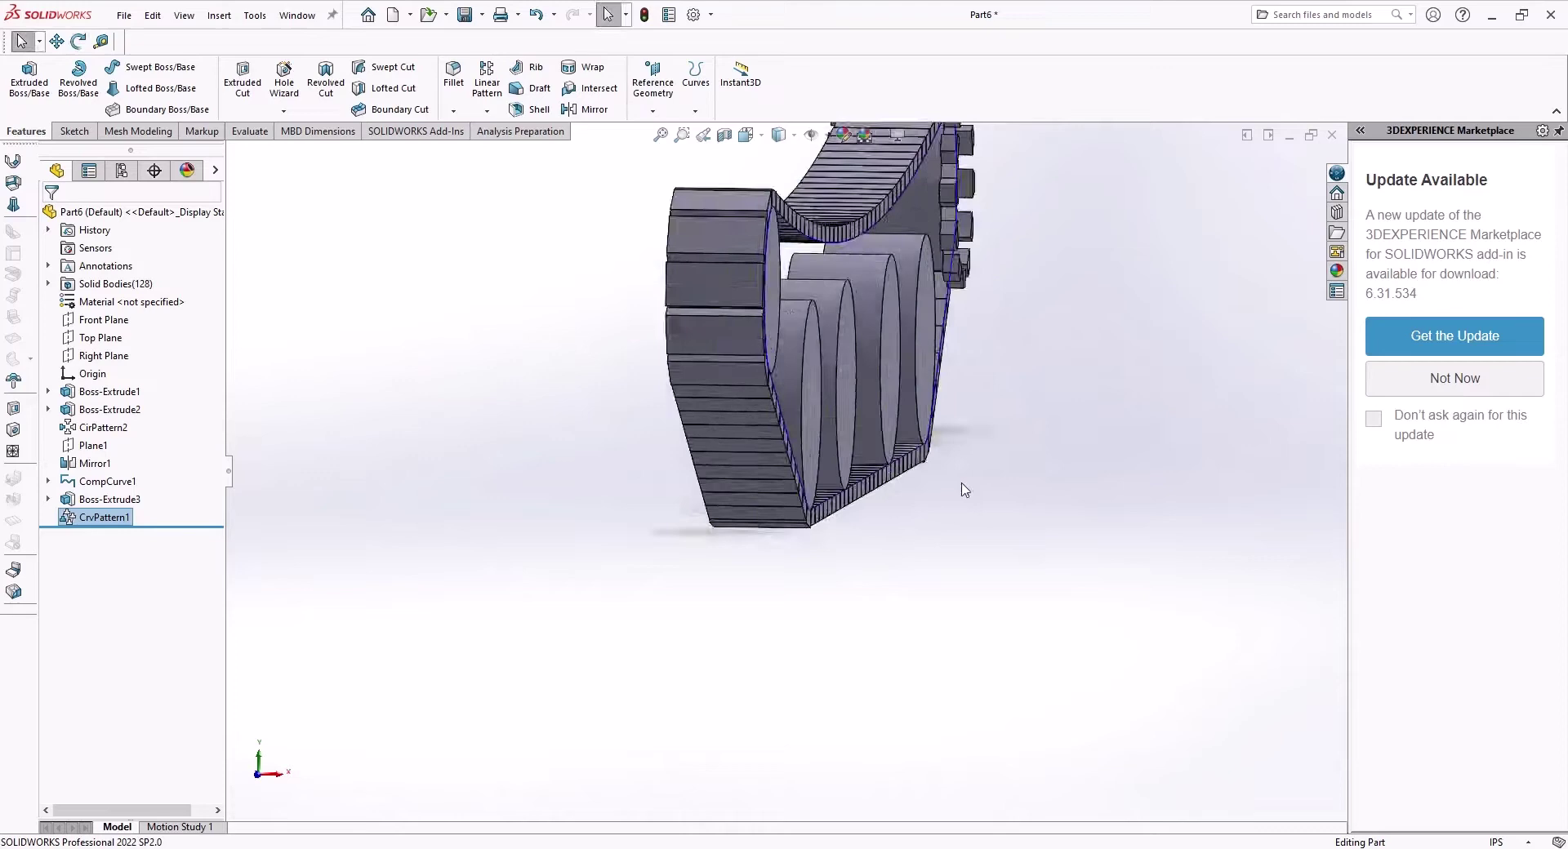
scroll(847, 454, "down", 10)
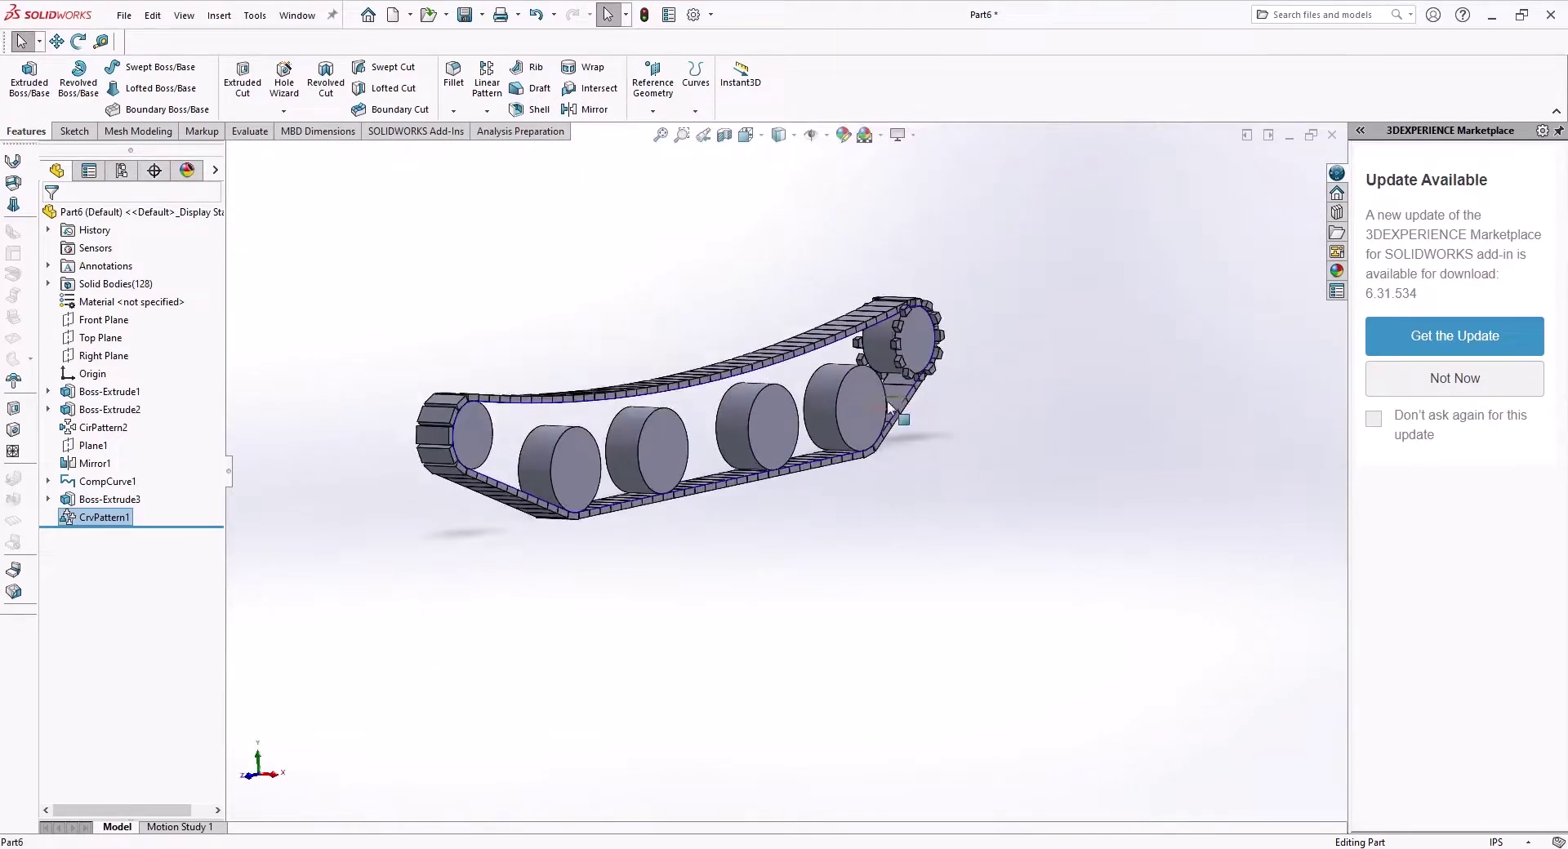
Sketch a straight slot on the sprocket's outer face bridging two neighbouring track links, about 0.046 in between centres and 0.029 in wide
scroll(888, 405, "up", 6)
scroll(717, 445, "down", 5)
scroll(1065, 315, "up", 5)
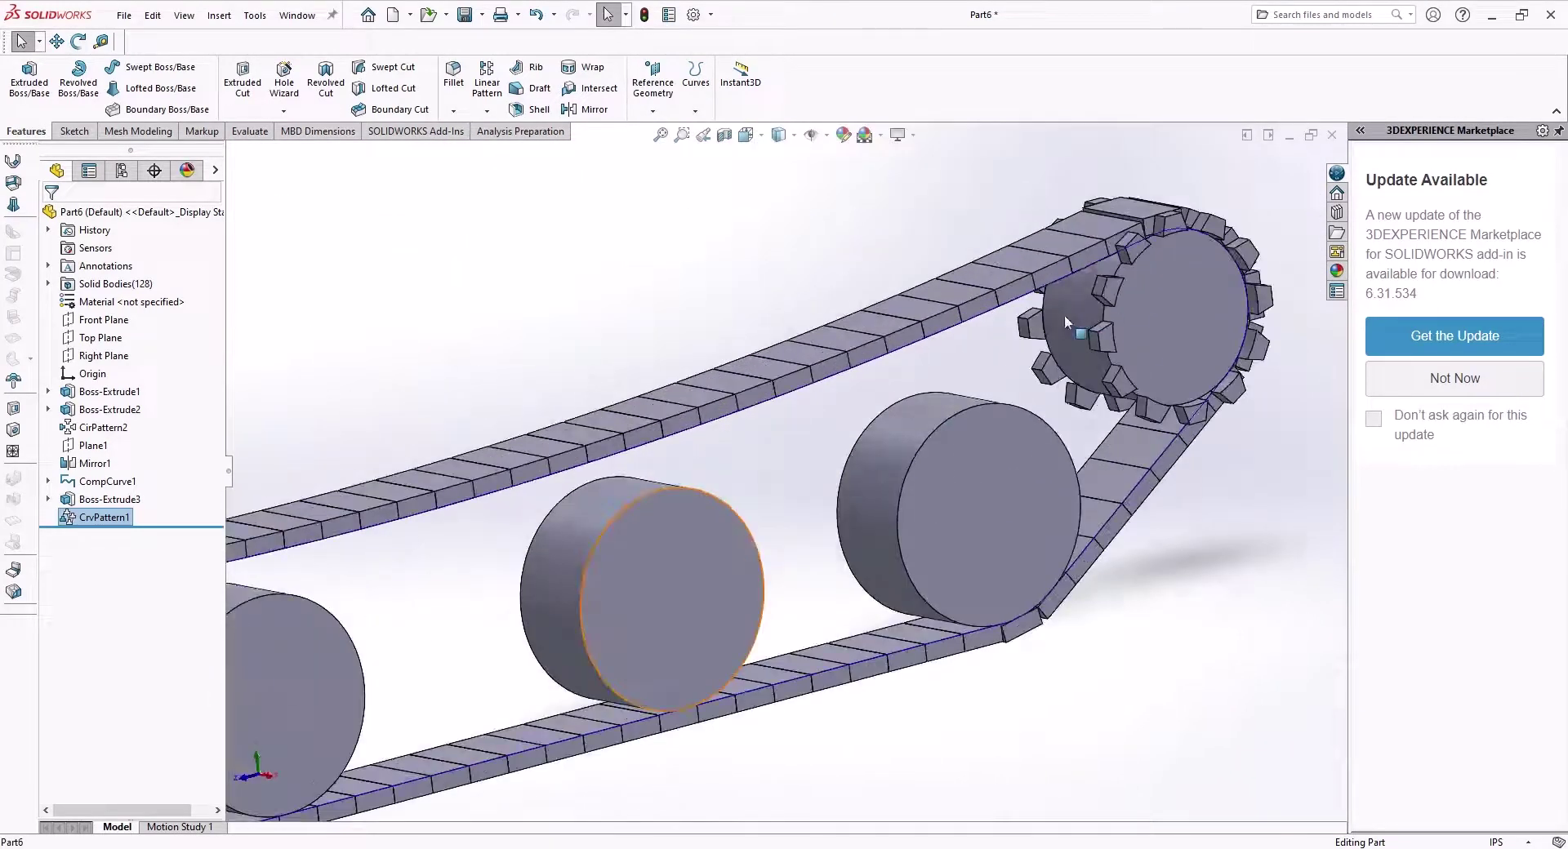
scroll(1065, 315, "up", 5)
left_click(995, 276)
left_click(1044, 242)
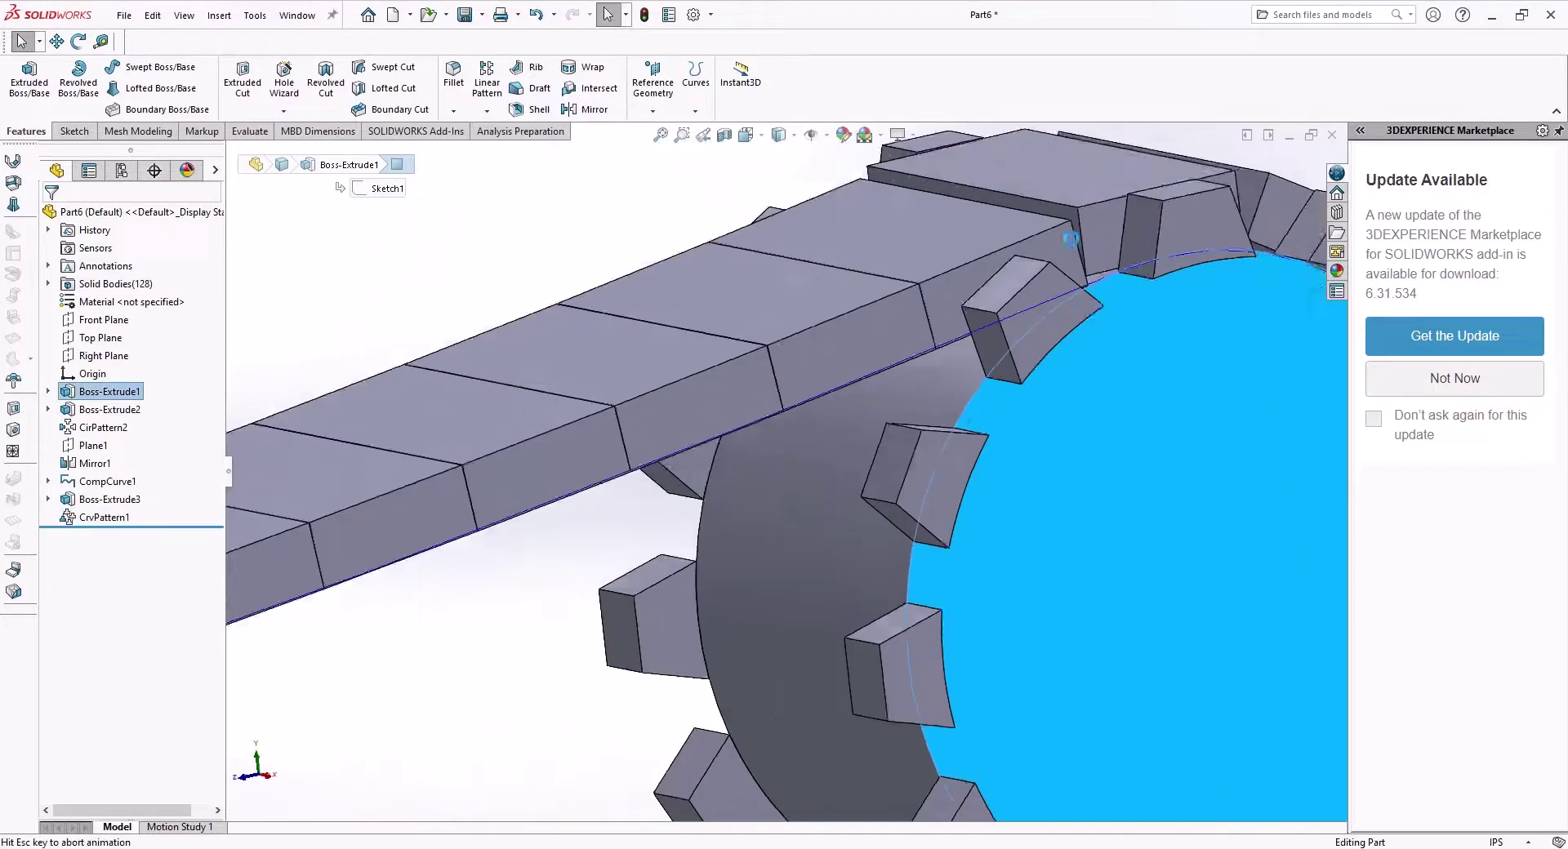
scroll(1131, 445, "up", 5)
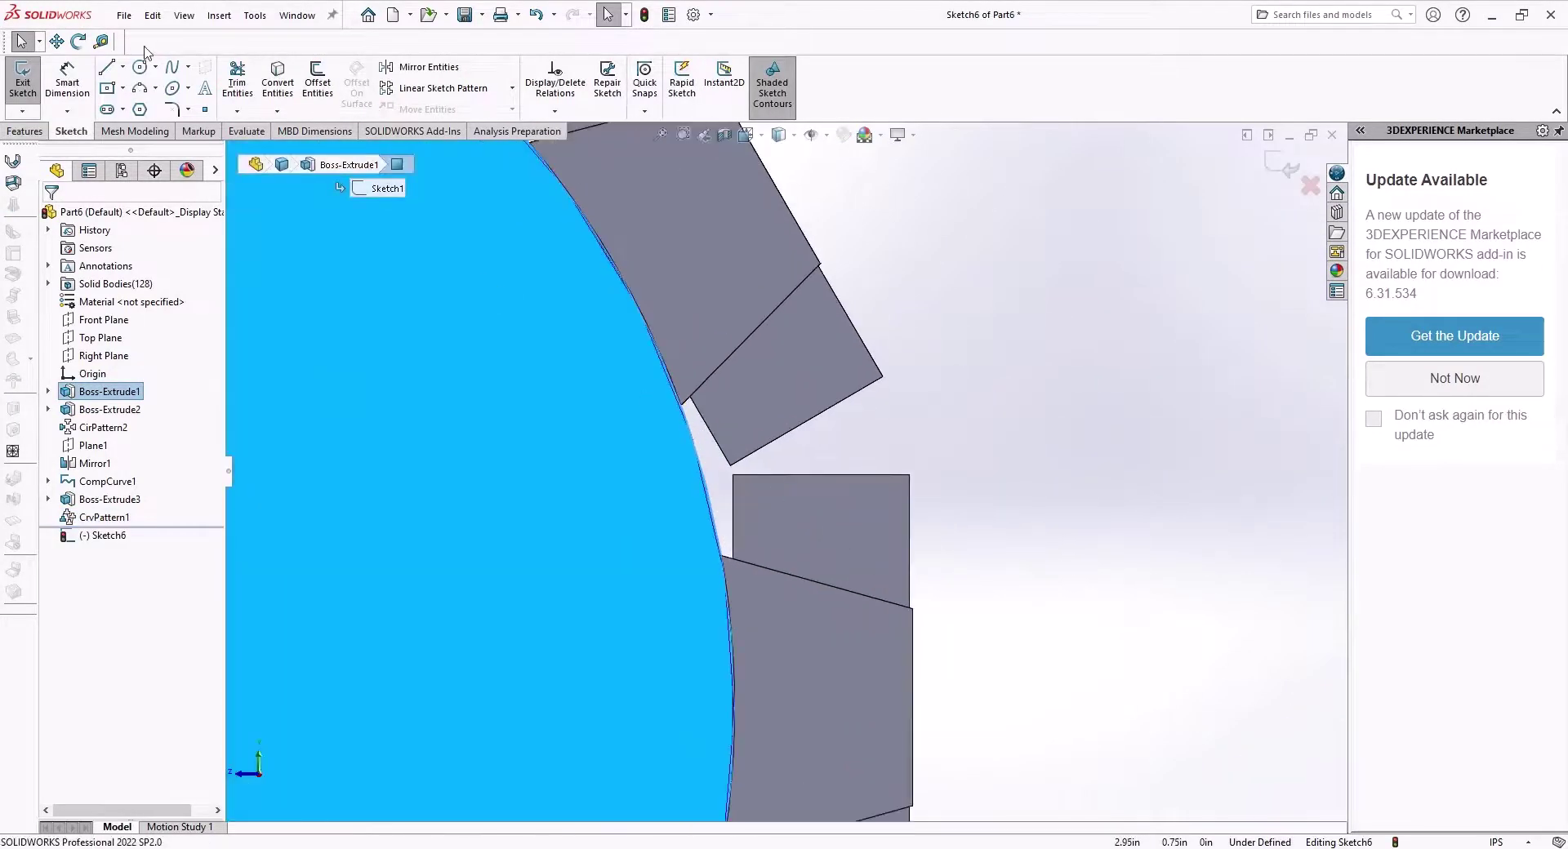
left_click(108, 111)
left_click(784, 372)
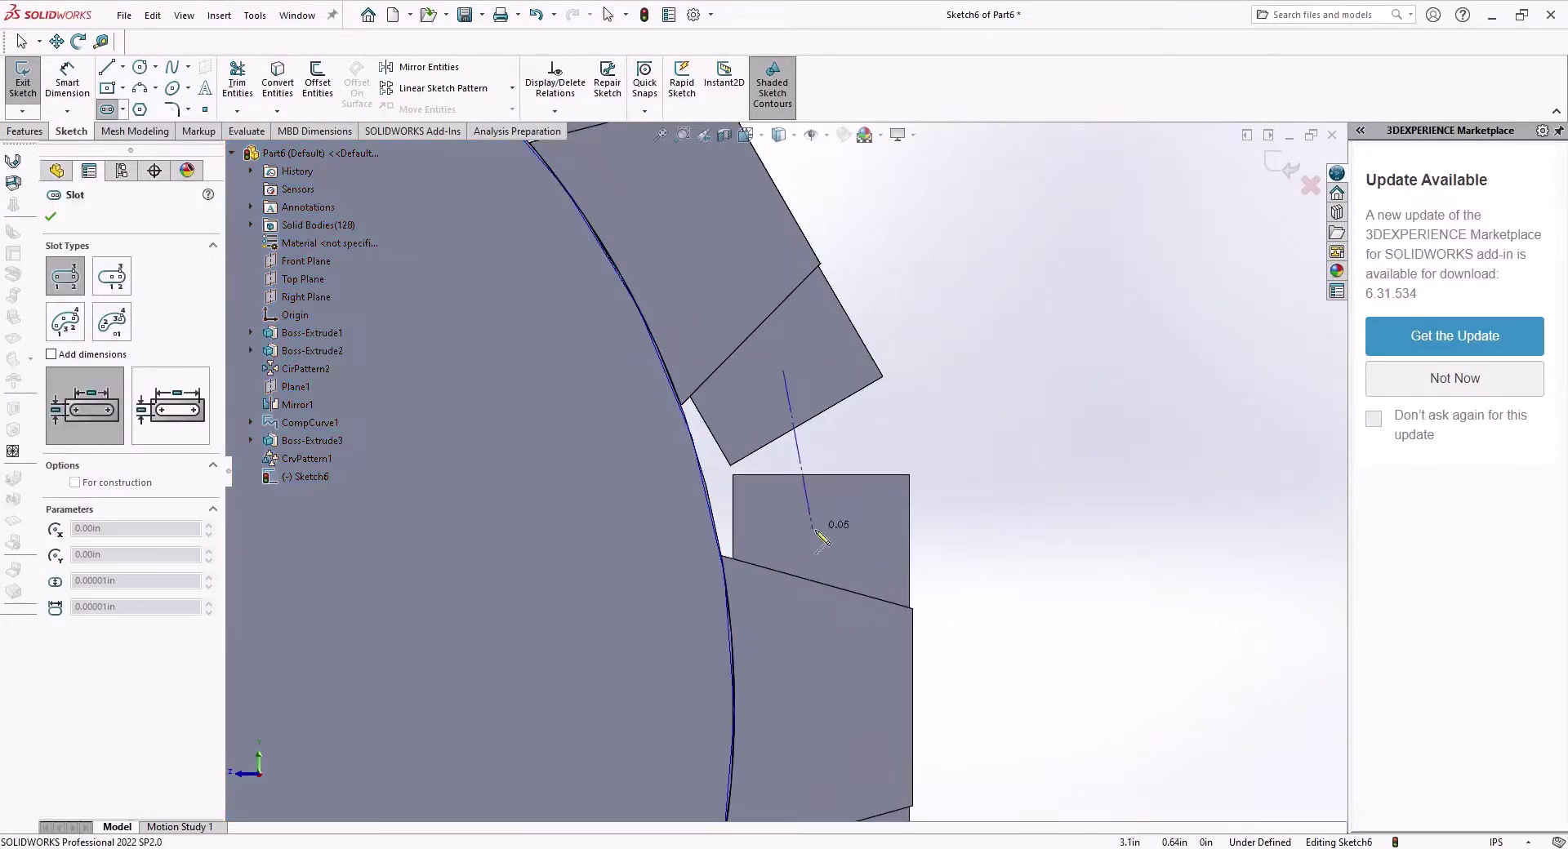
left_click(825, 522)
left_click(866, 502)
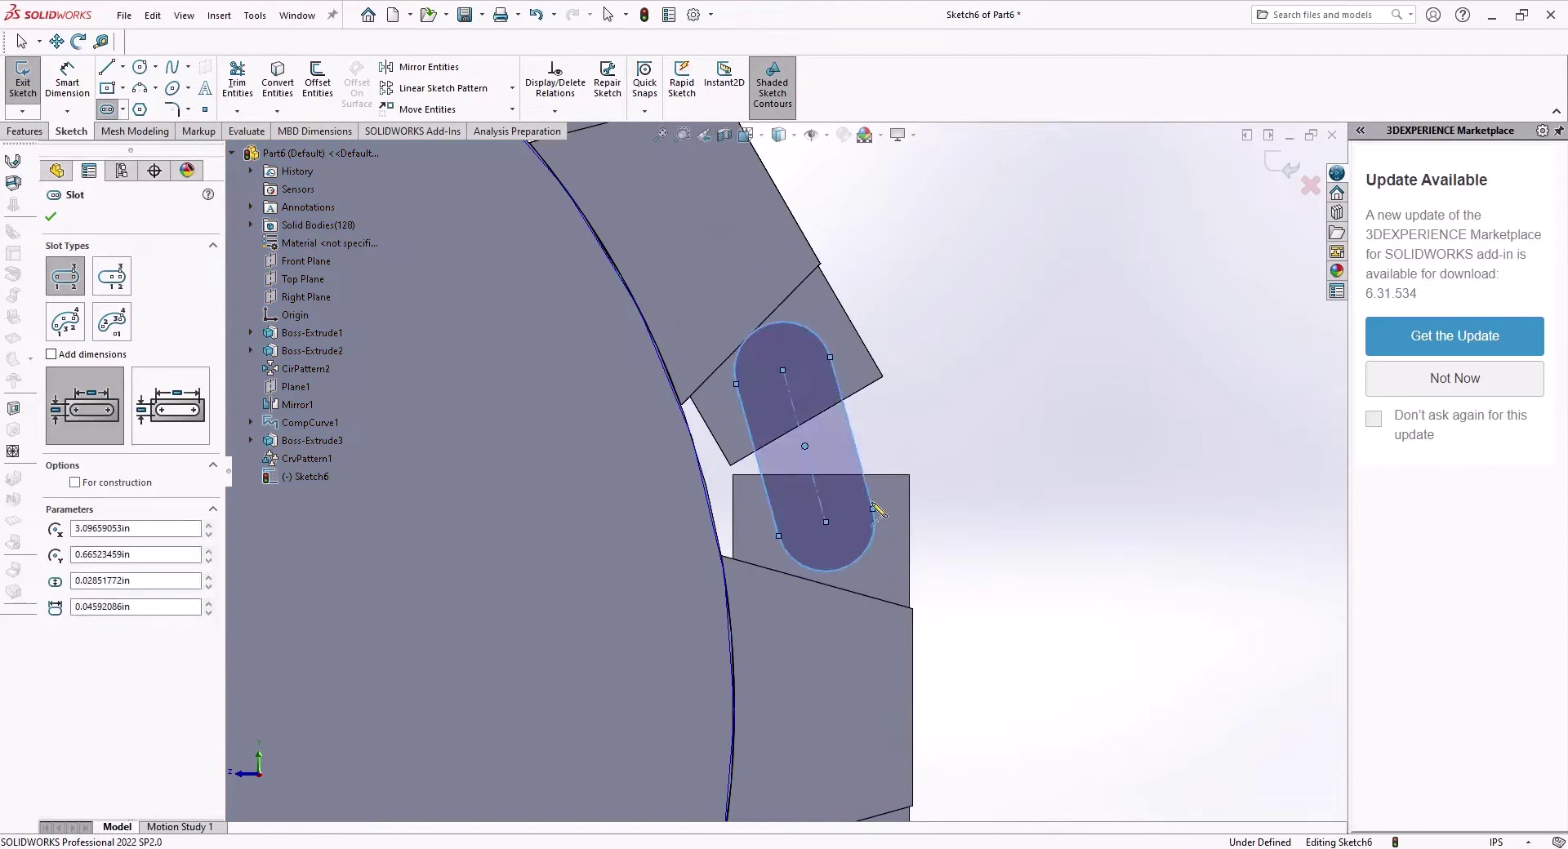
key("Escape")
Adjust the slot to about 0.048 in between centres and 0.030 in wide, fixing its upper centre point
left_click_drag(825, 533, 828, 531)
left_click(979, 444)
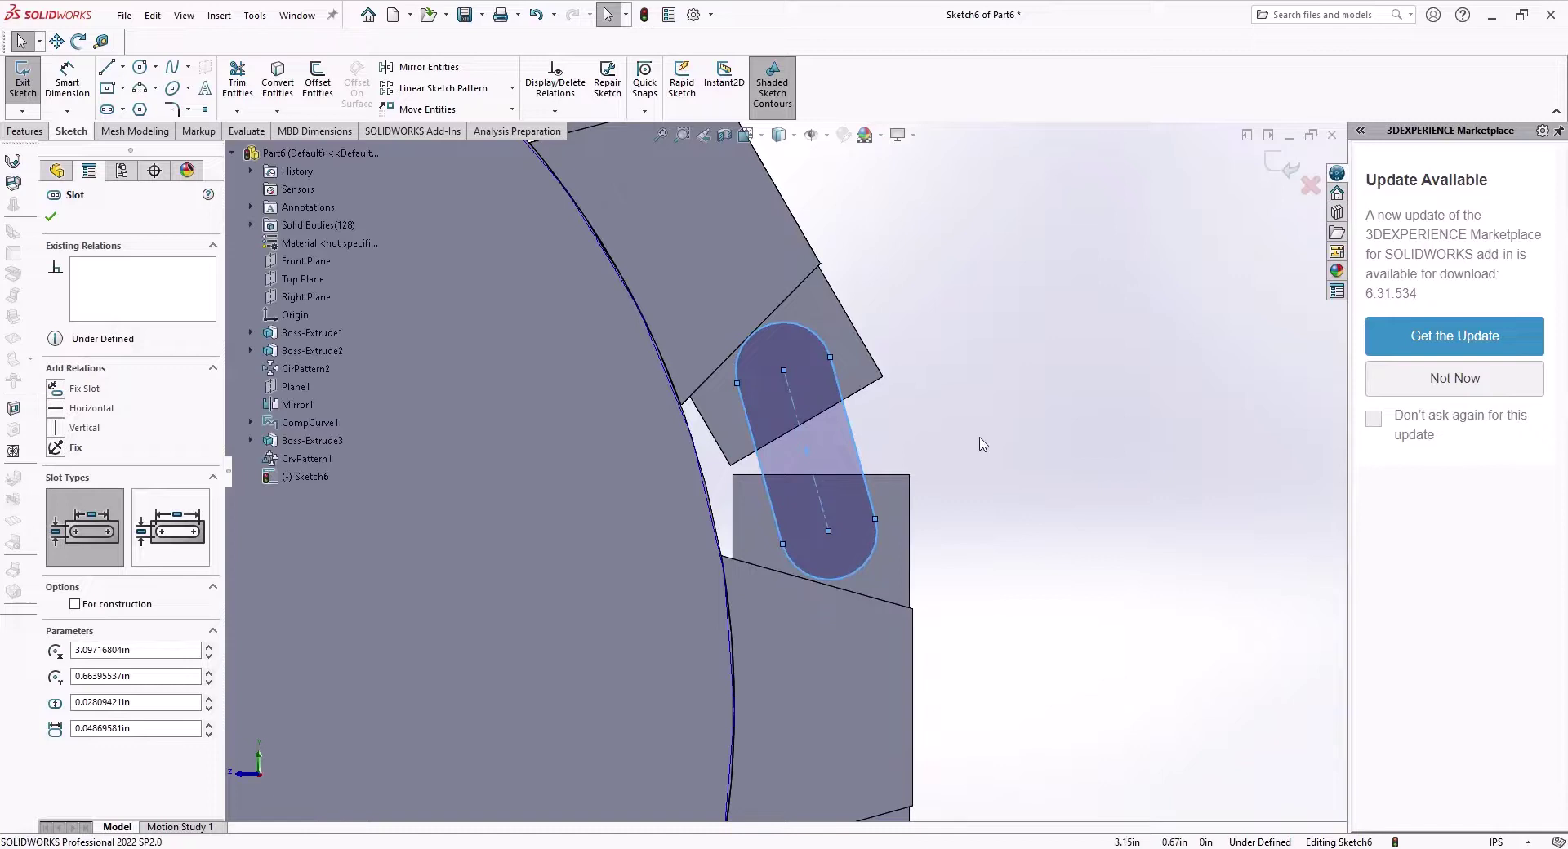
left_click(825, 530)
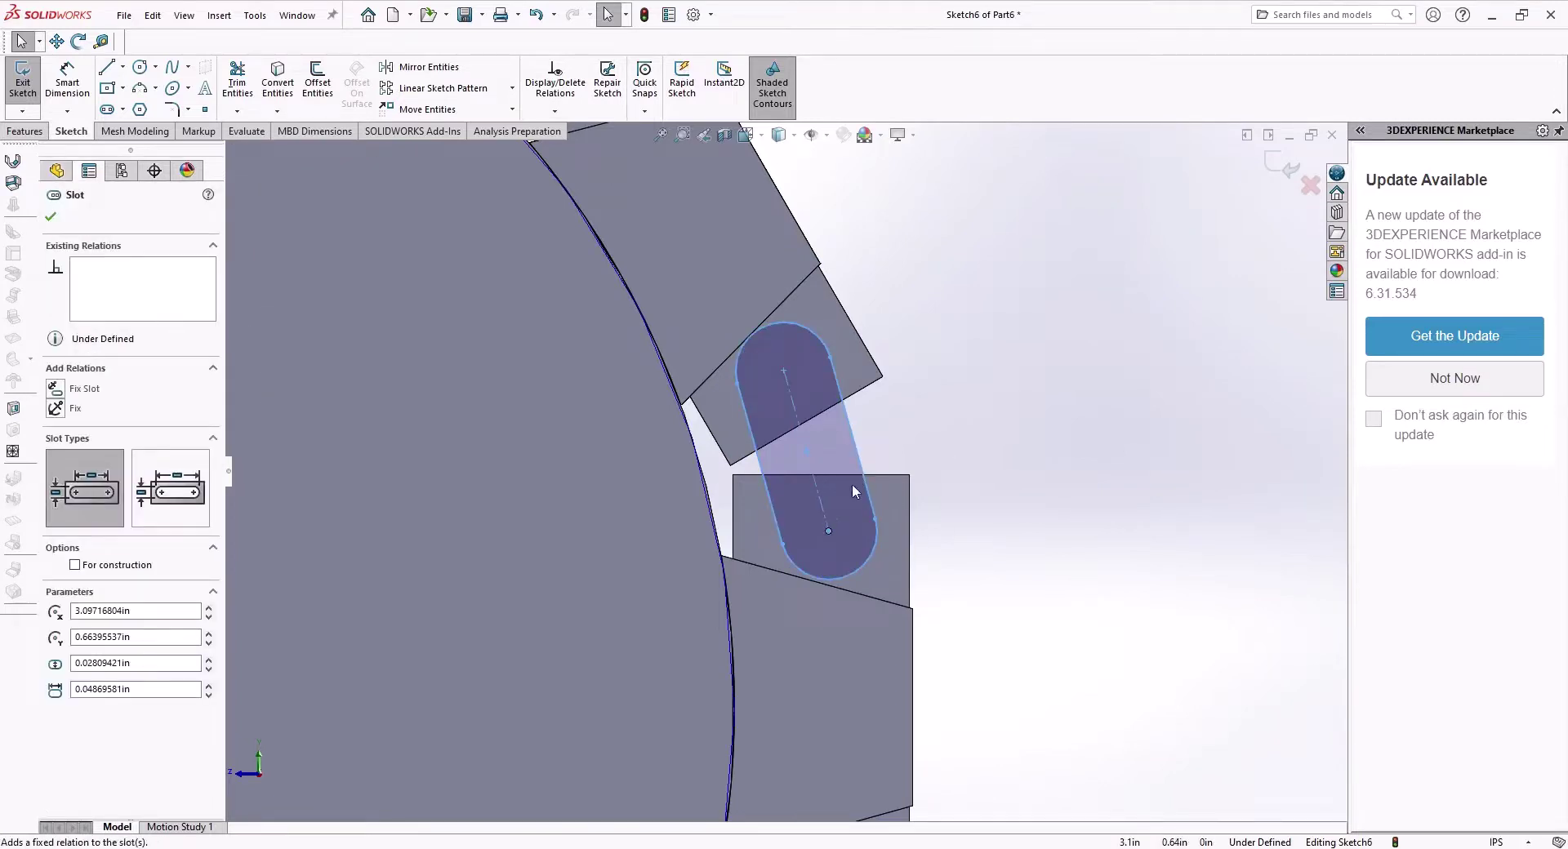
mouse_move(783, 369)
left_mouse_down()
mouse_move(821, 402)
mouse_move(787, 374)
left_mouse_up()
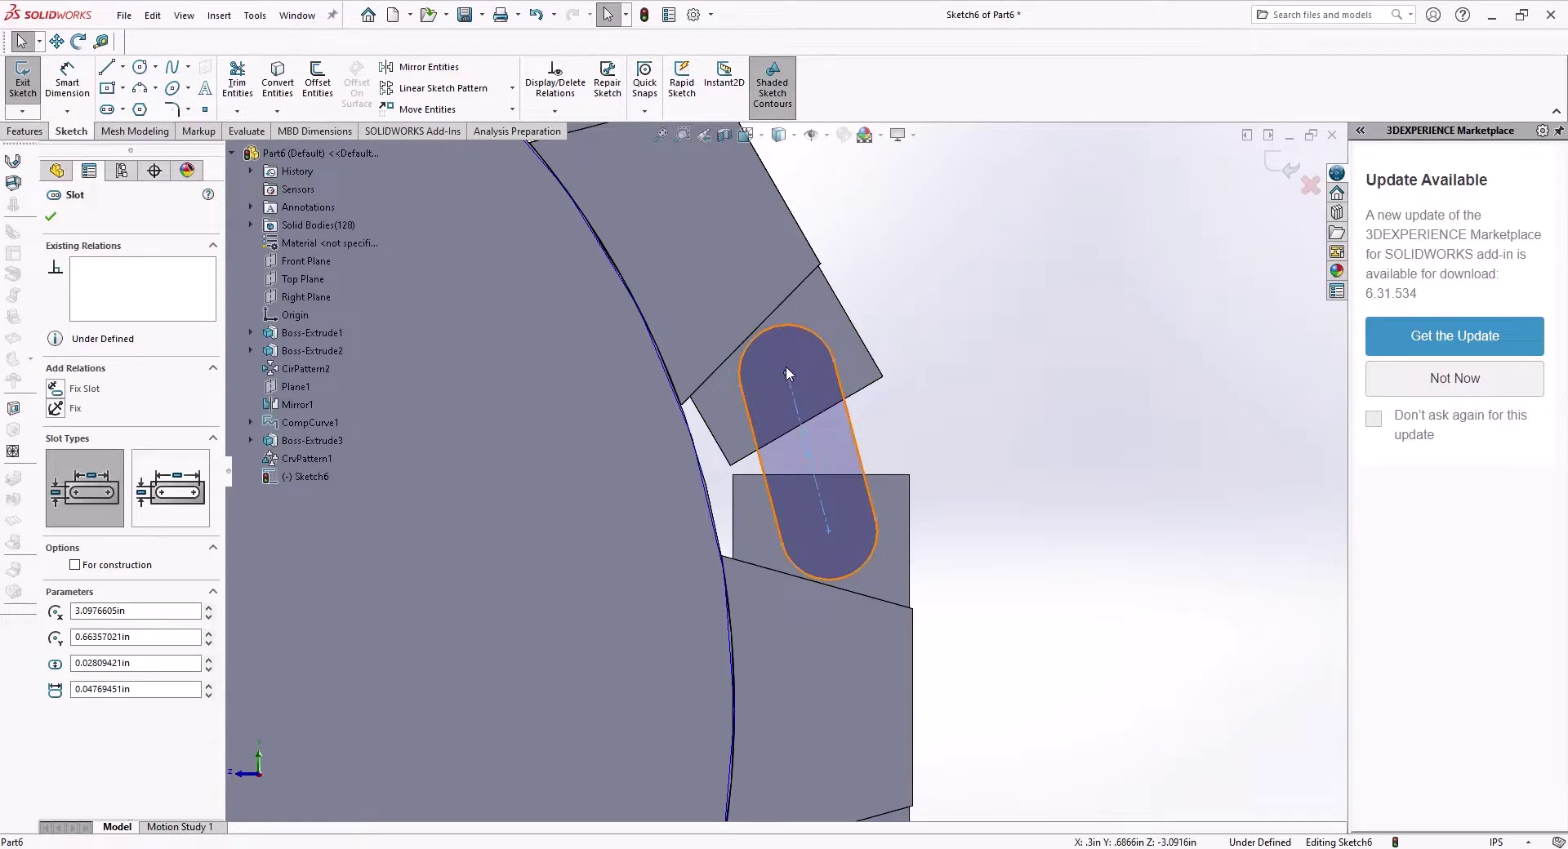
left_click(788, 376)
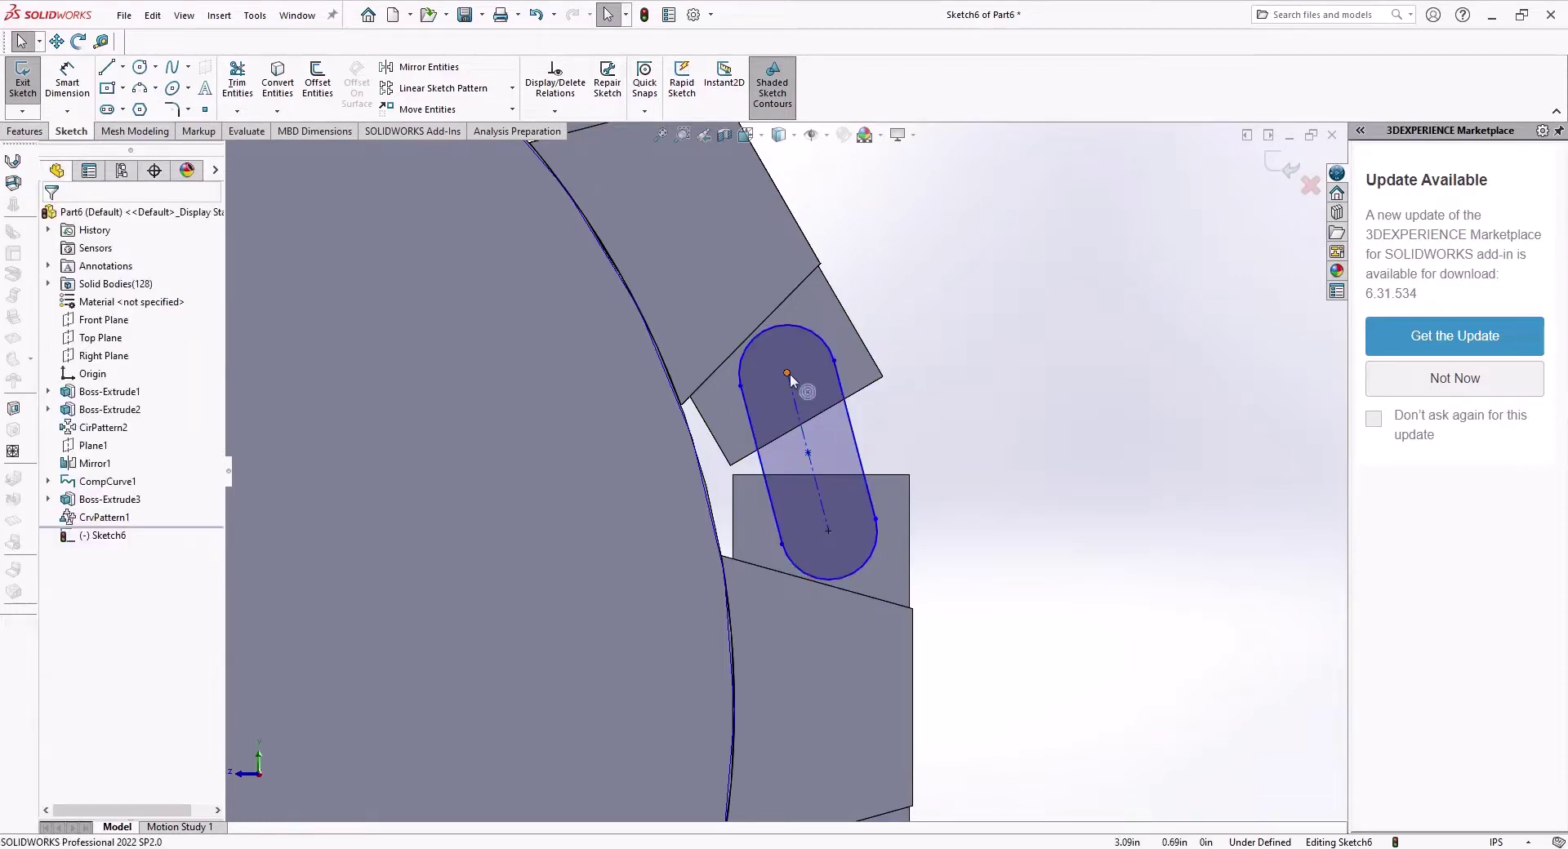
left_click(788, 374)
left_click(820, 325)
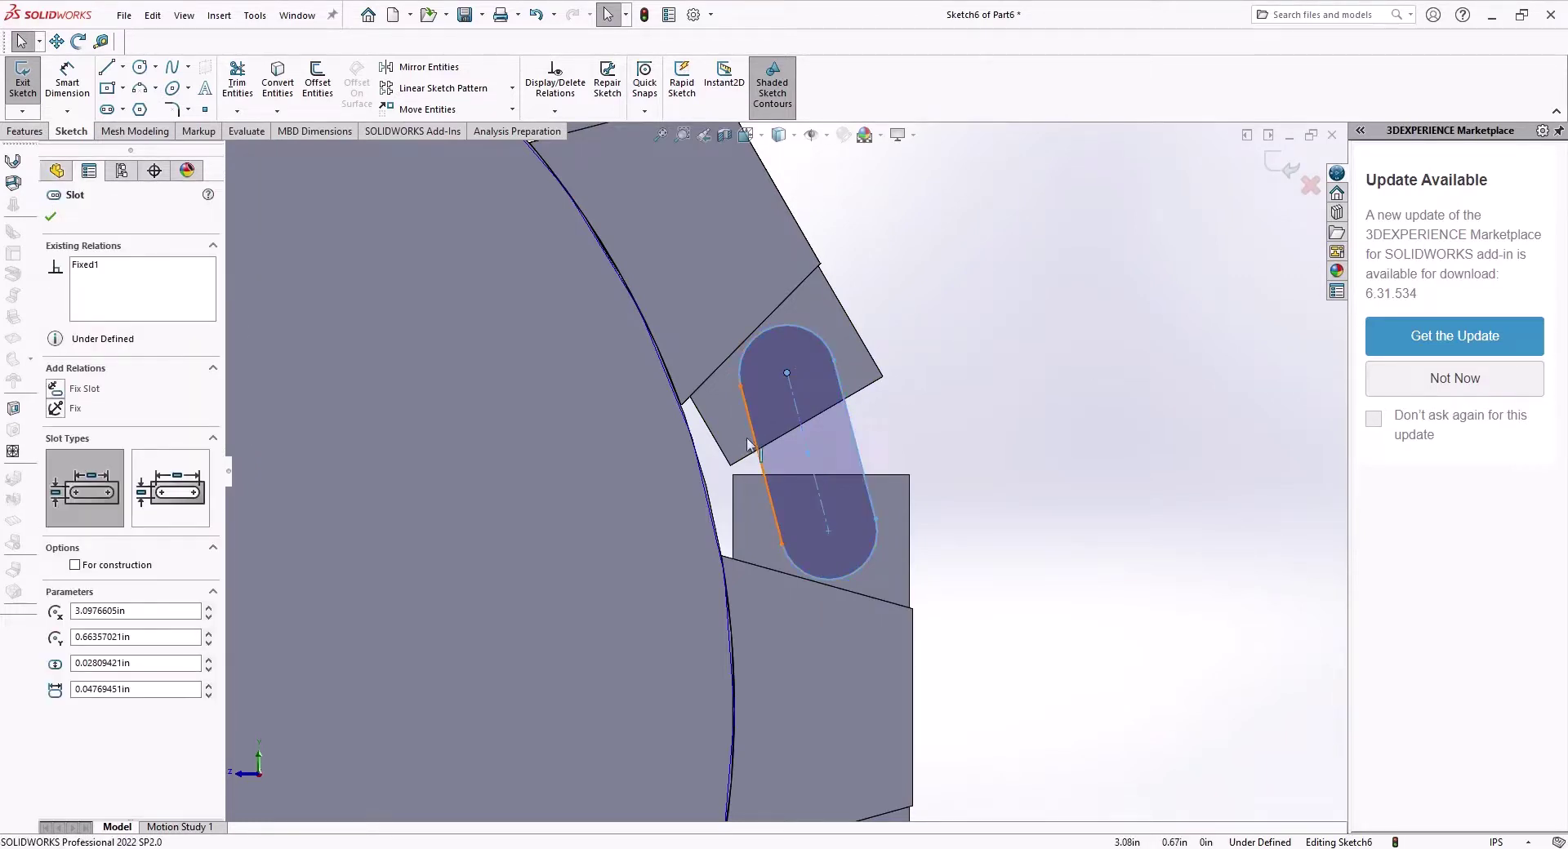
left_click_drag(748, 445, 753, 450)
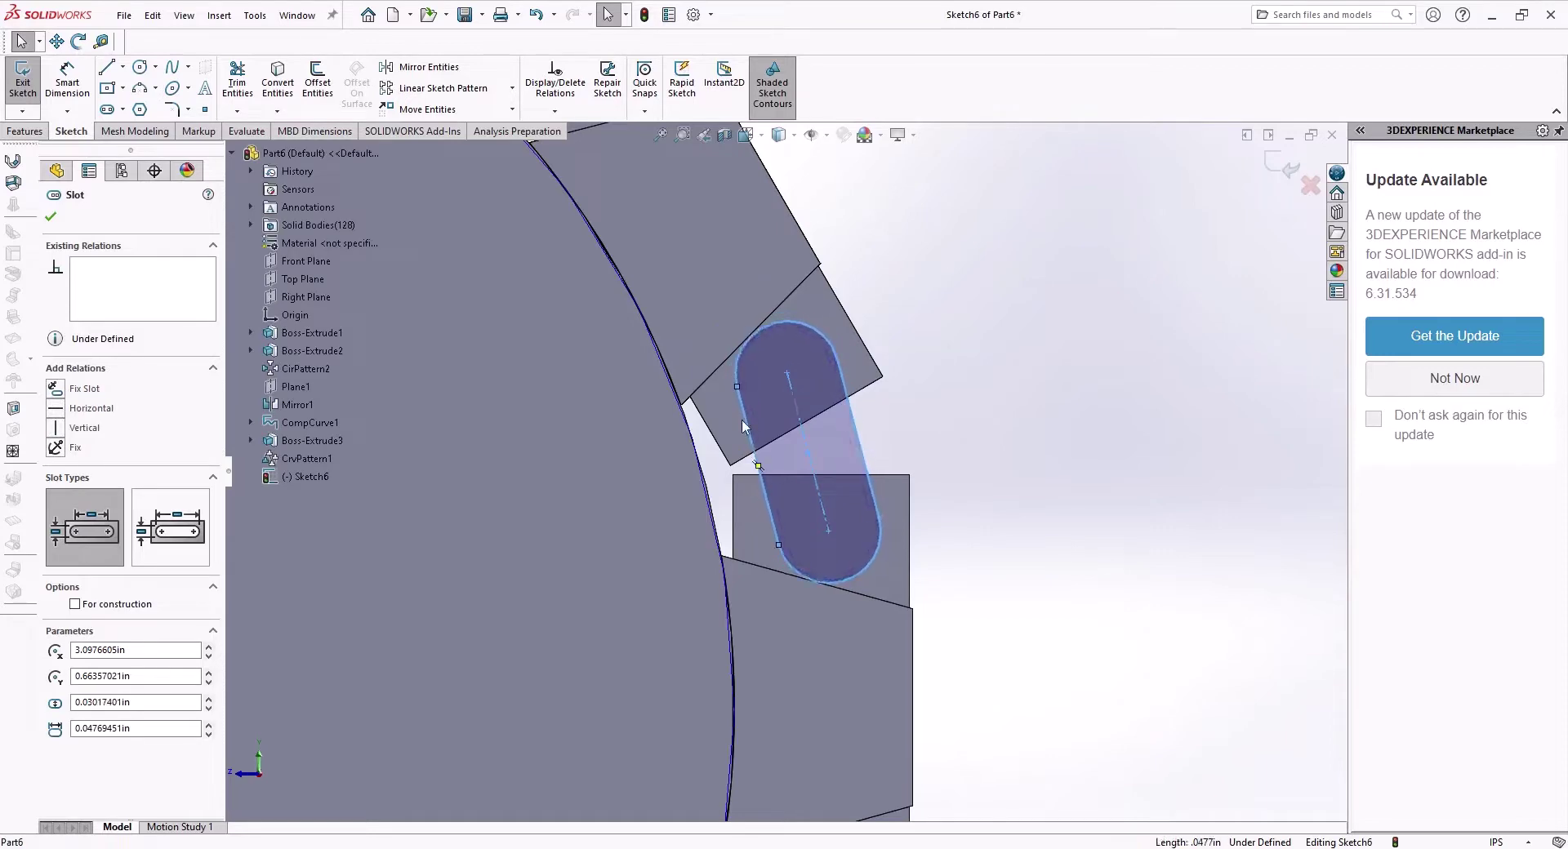
Finish the slot sketch and start a boss extrusion from it with a blind 0.05 in first direction
left_click(23, 82)
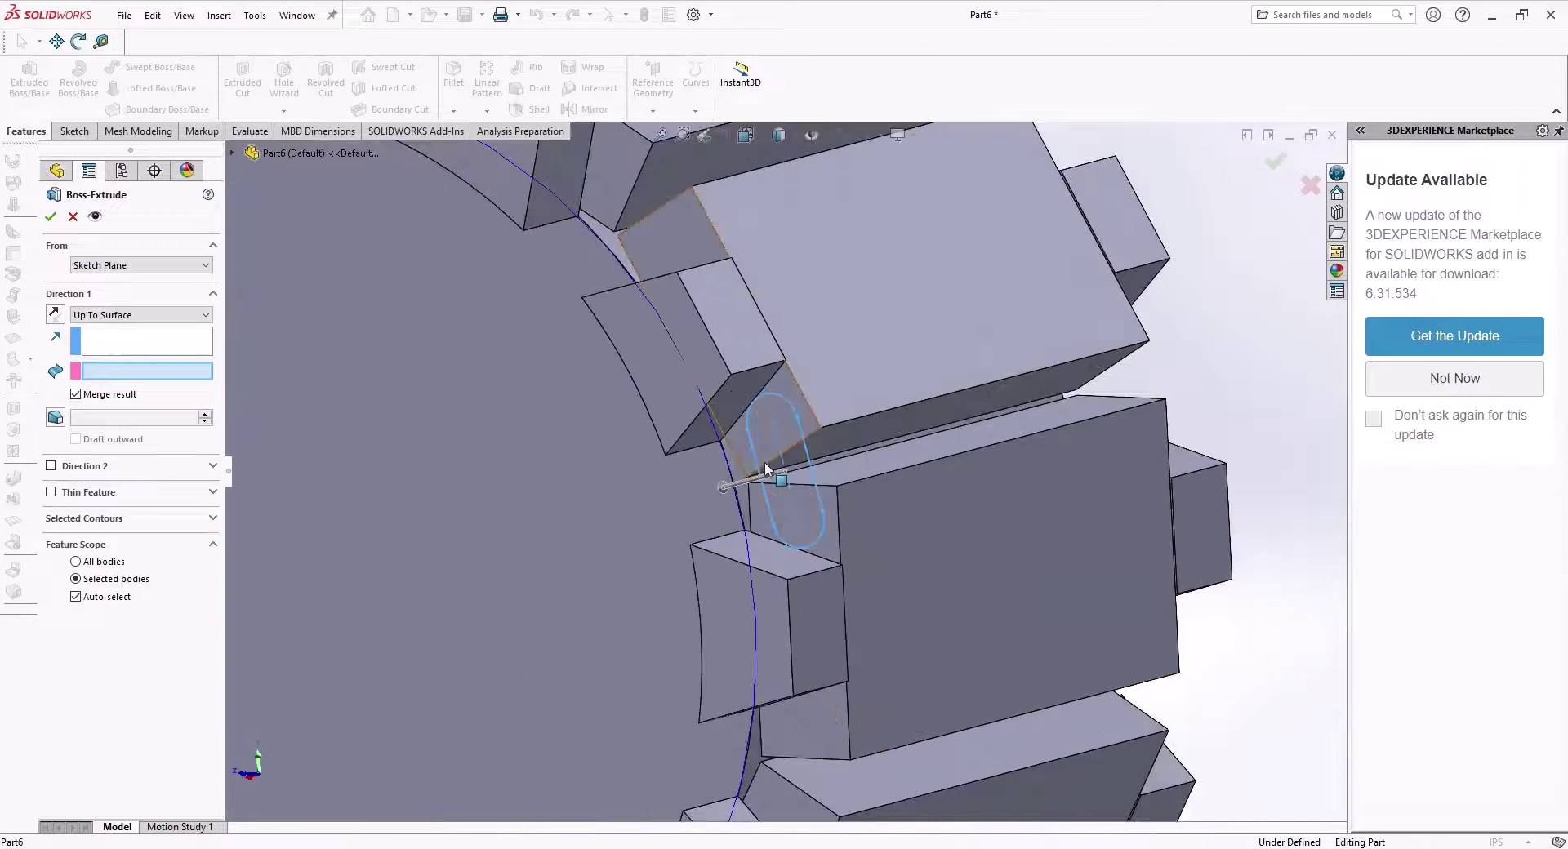
scroll(786, 413, "up", 5)
scroll(816, 458, "down", 5)
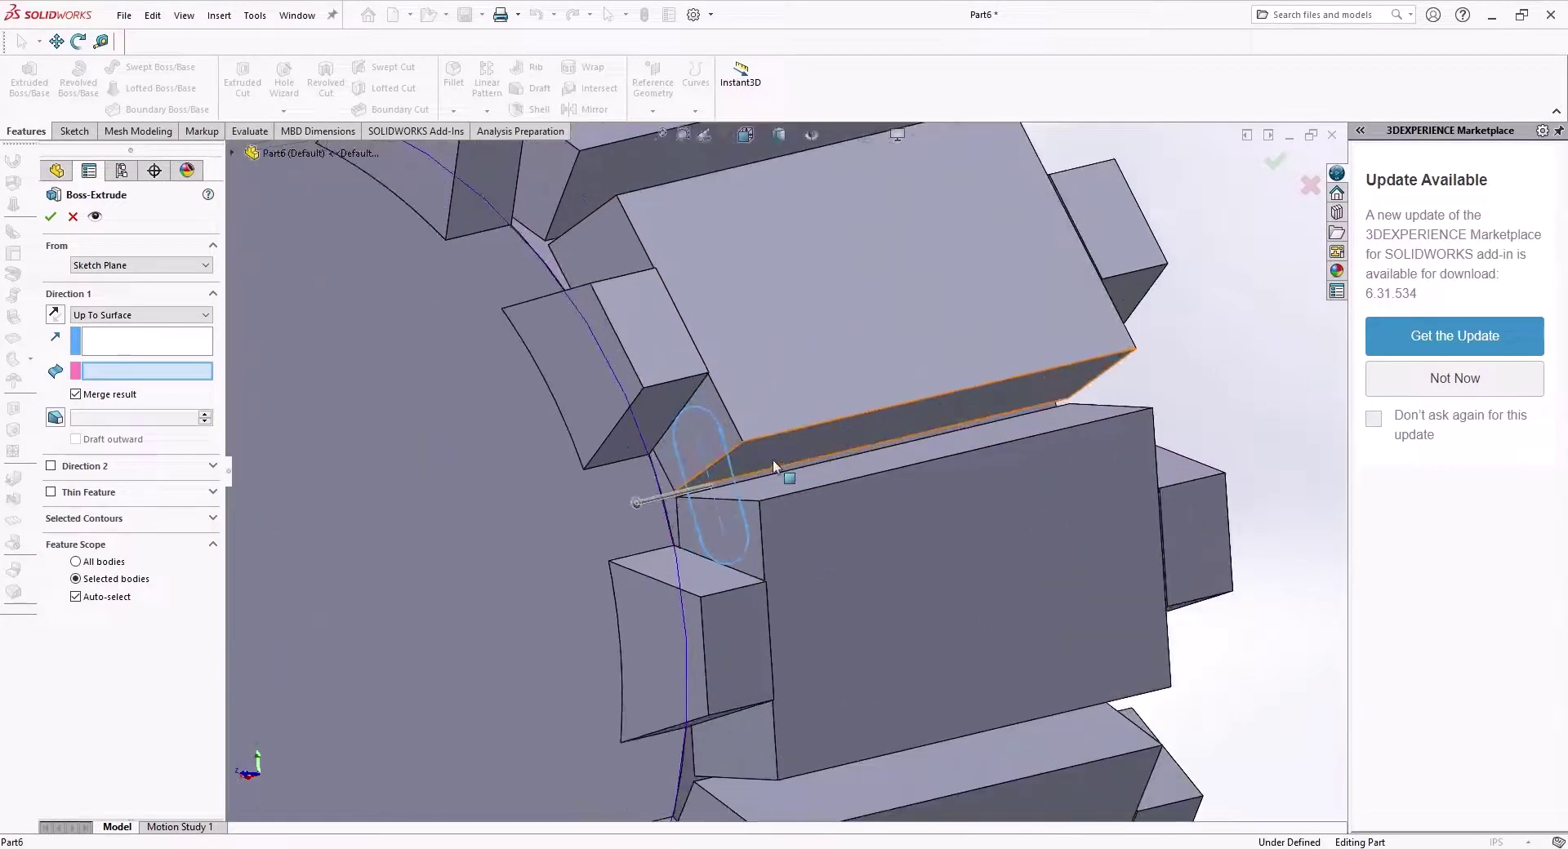
scroll(706, 442, "down", 3)
scroll(805, 532, "up", 5)
scroll(805, 532, "down", 6)
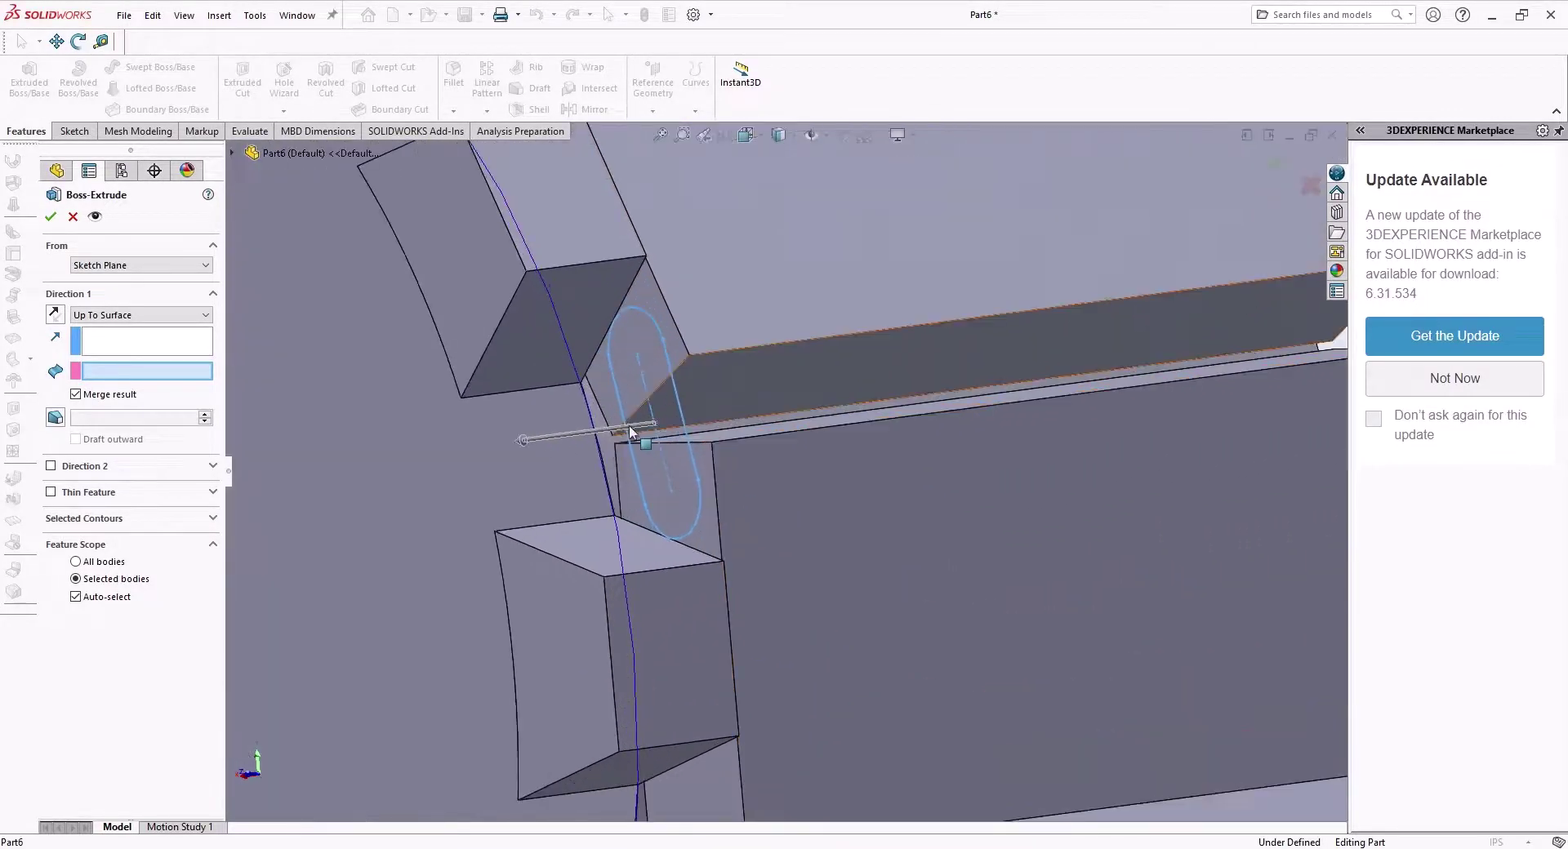
scroll(741, 408, "up", 5)
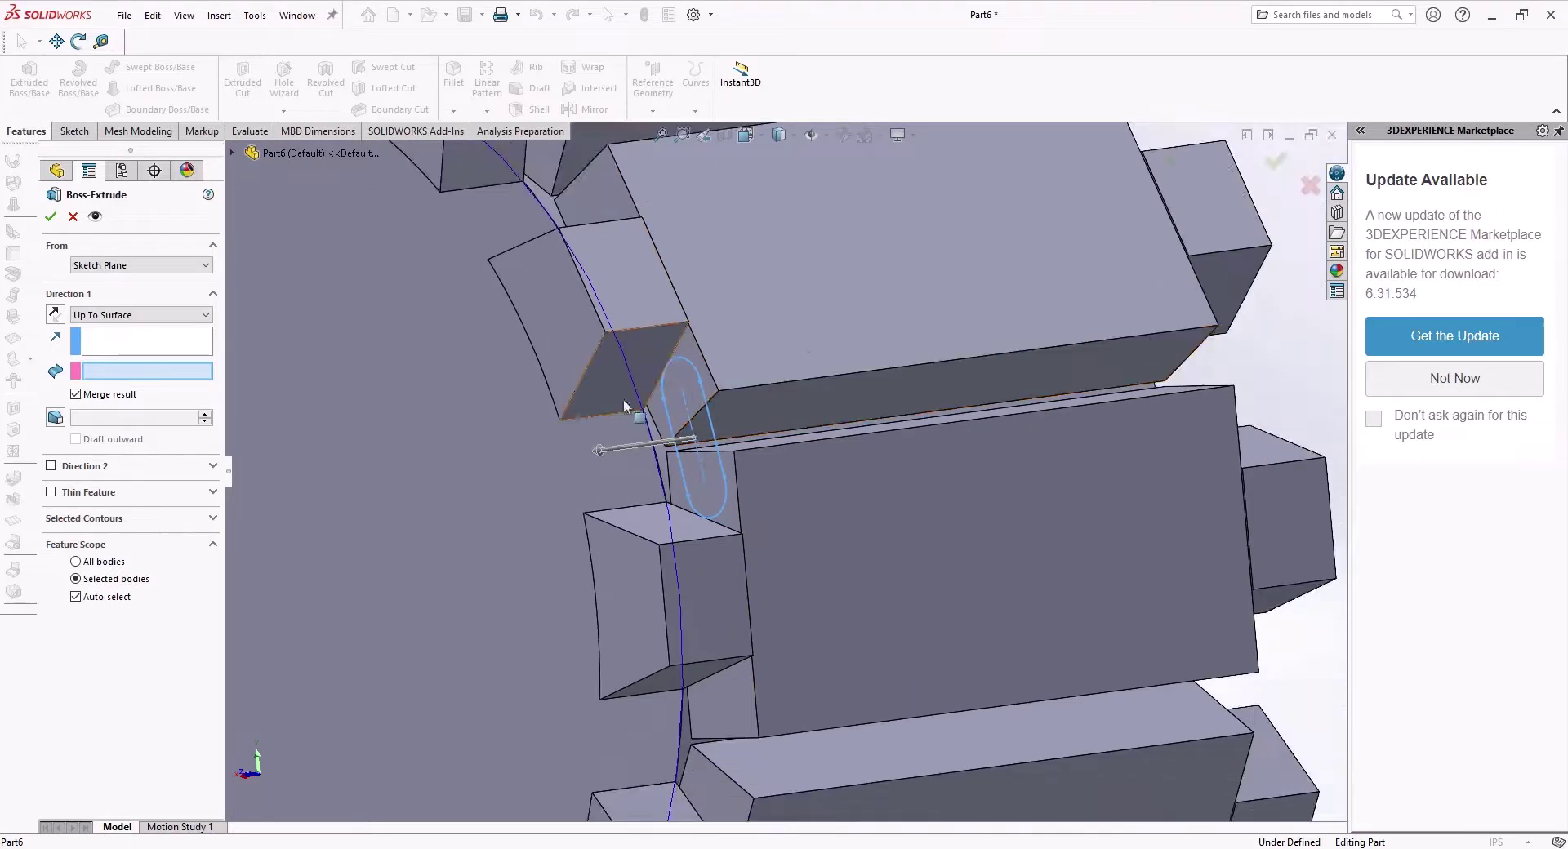
scroll(615, 383, "down", 4)
left_click(97, 331)
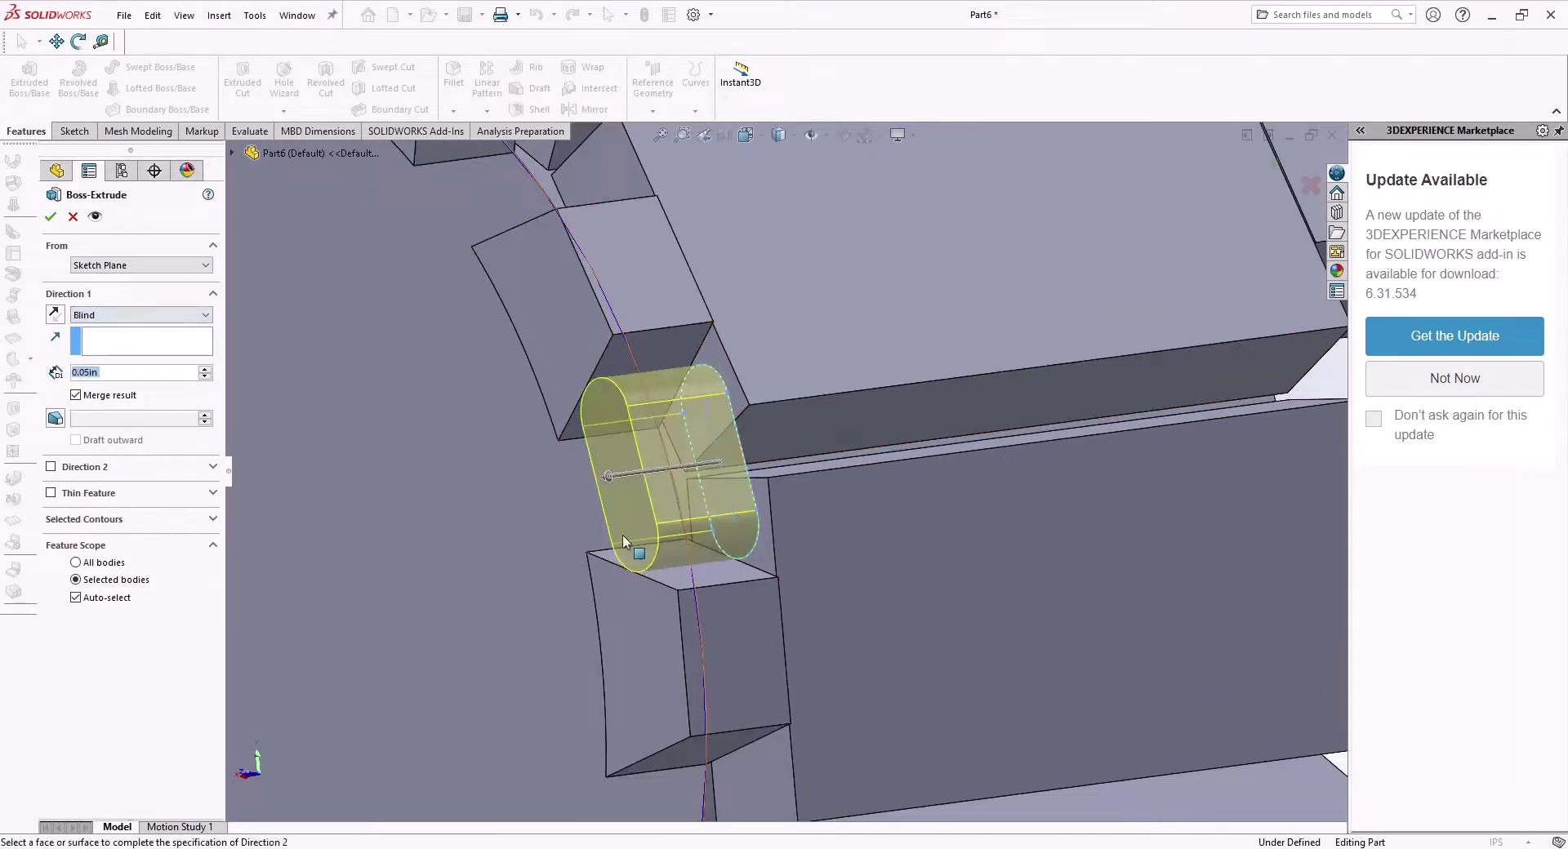
scroll(1169, 438, "up", 3)
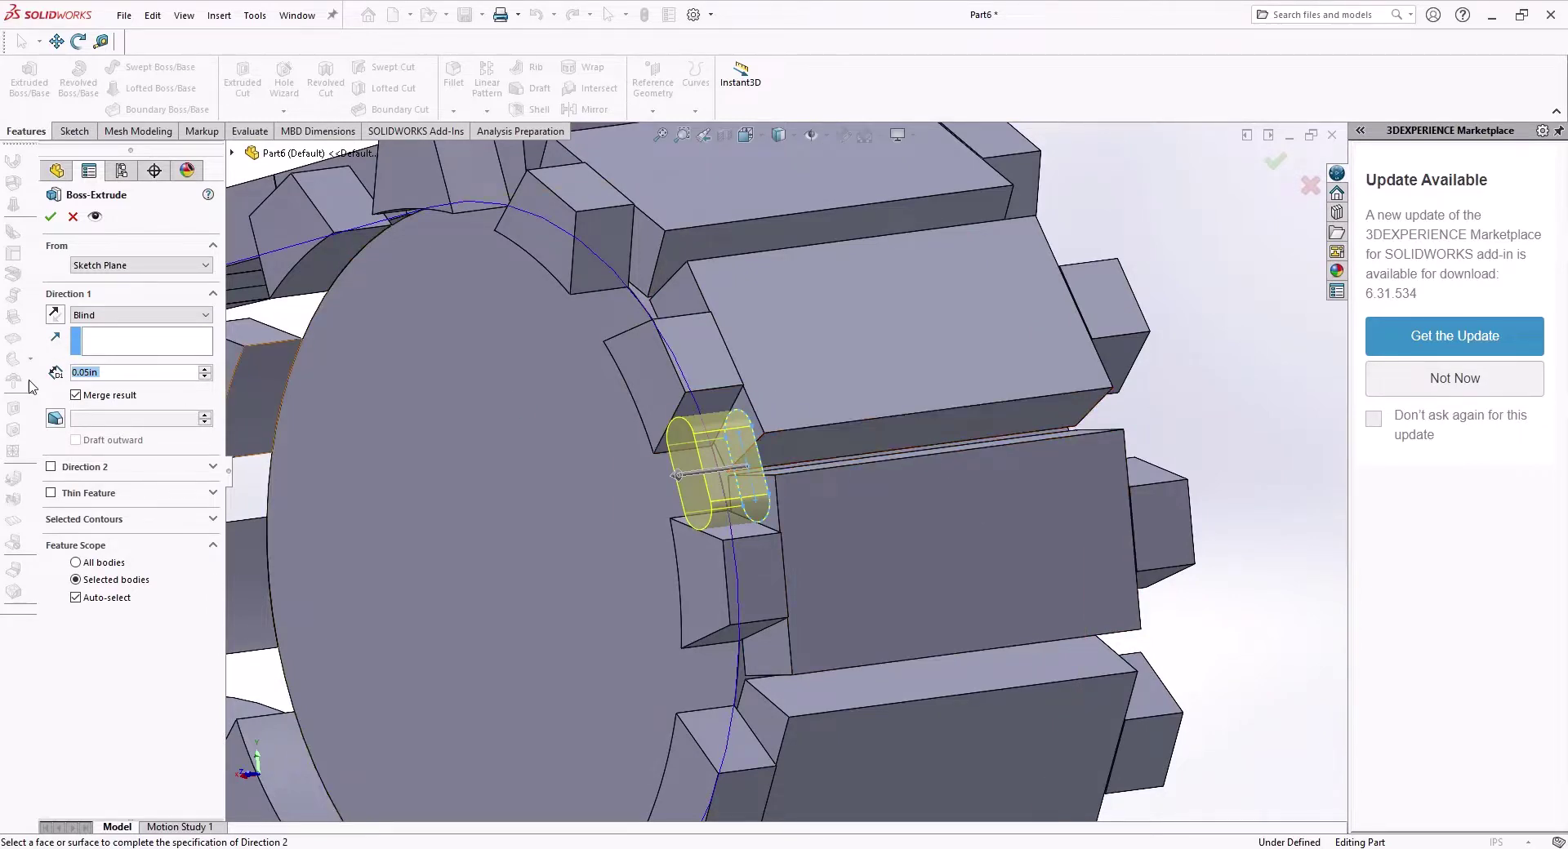
Add a second extrusion direction and end the first direction at the outer face of the sprocket tooth beside the slot
left_click(50, 467)
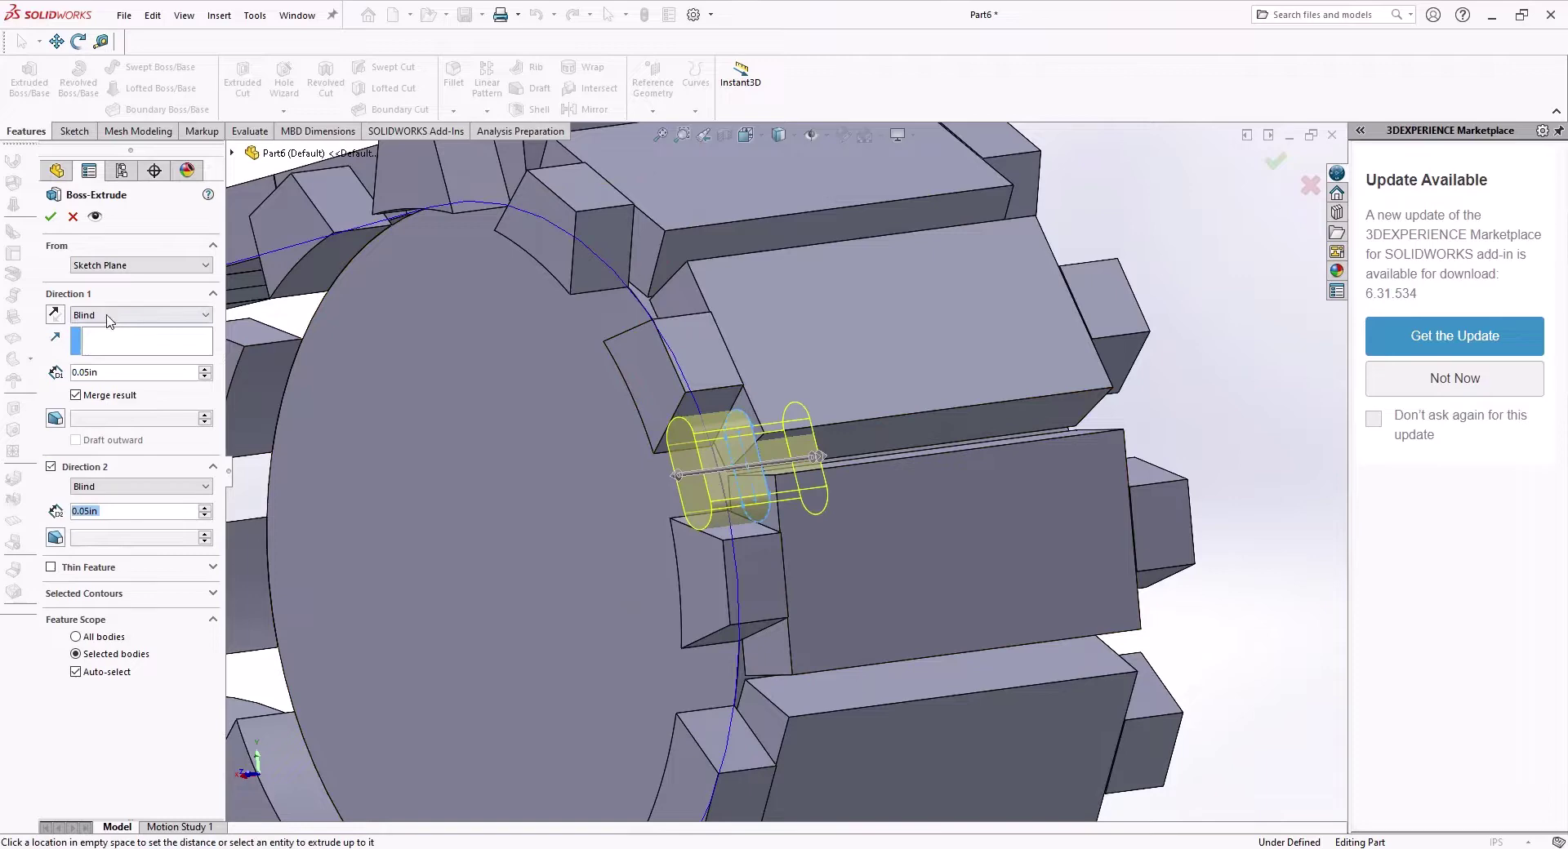
left_click(99, 383)
middle_click_drag(1118, 482, 882, 433)
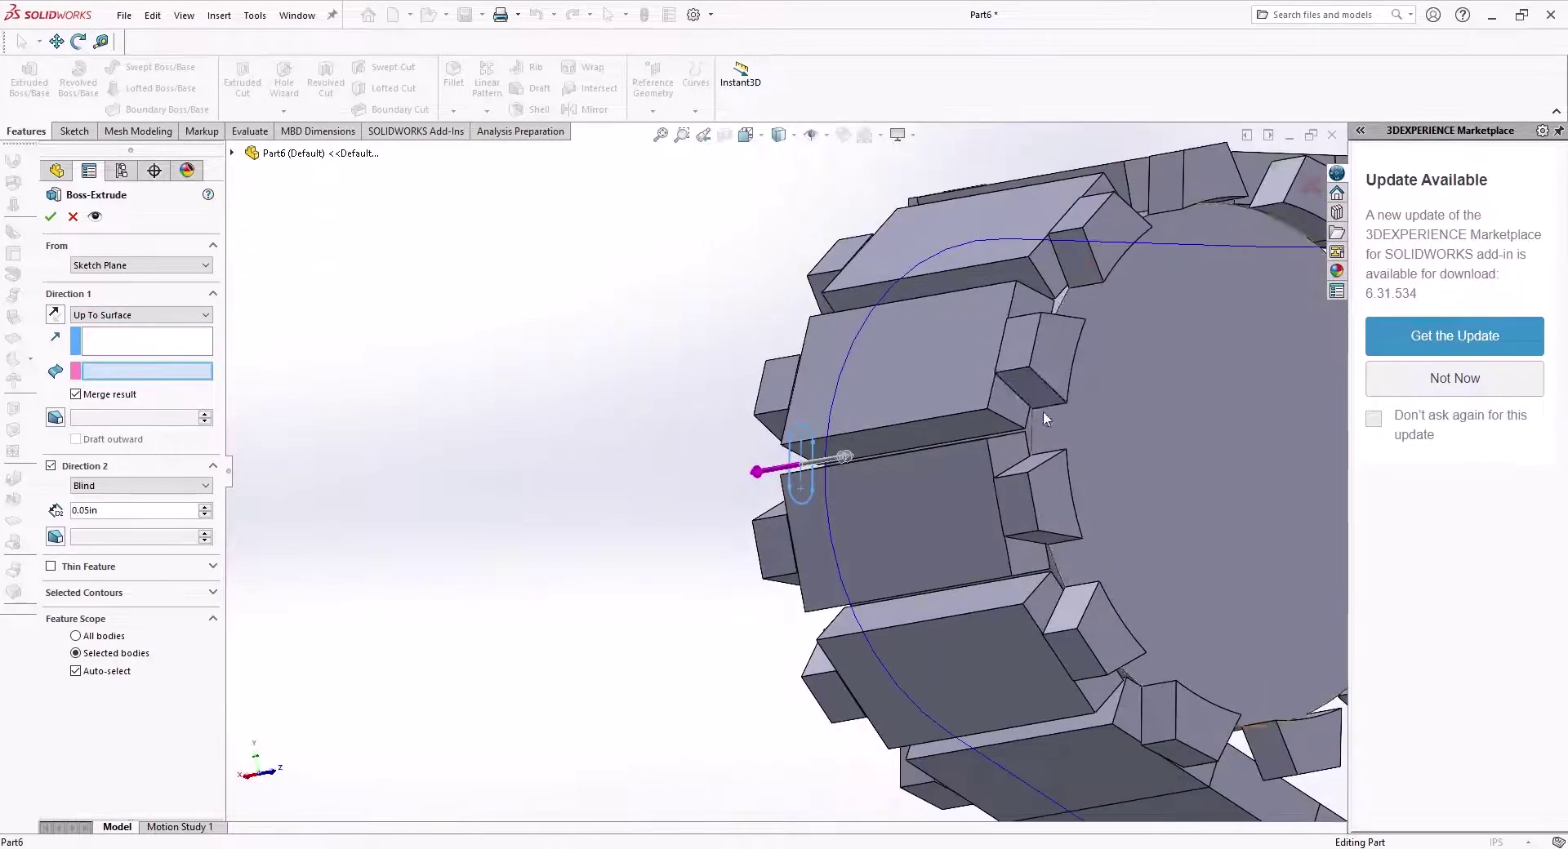
left_click(1053, 377)
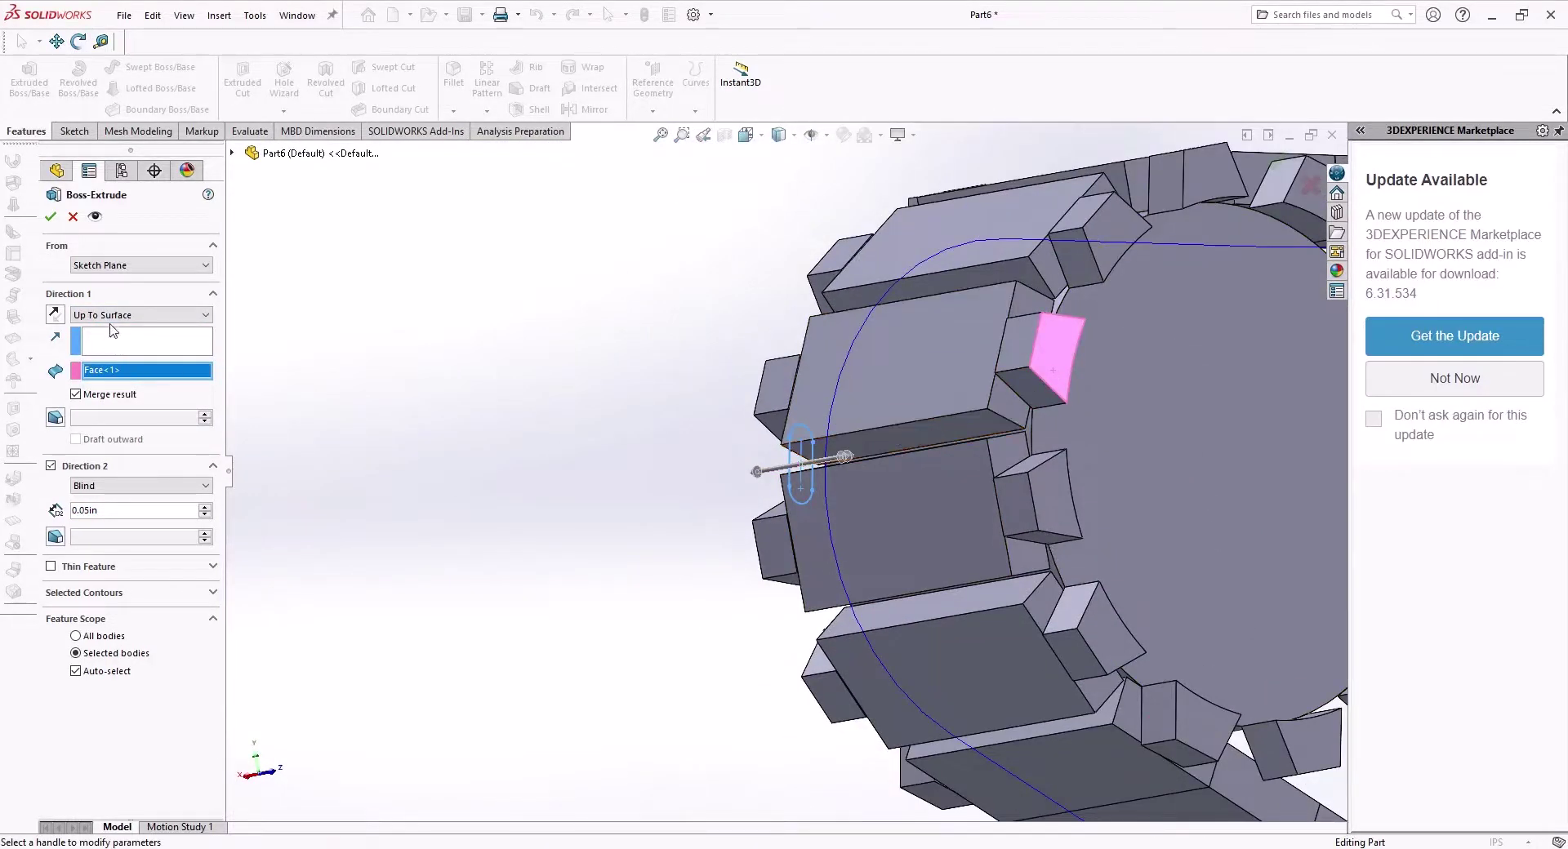
middle_click_drag(819, 477, 775, 464)
scroll(855, 467, "up", 3)
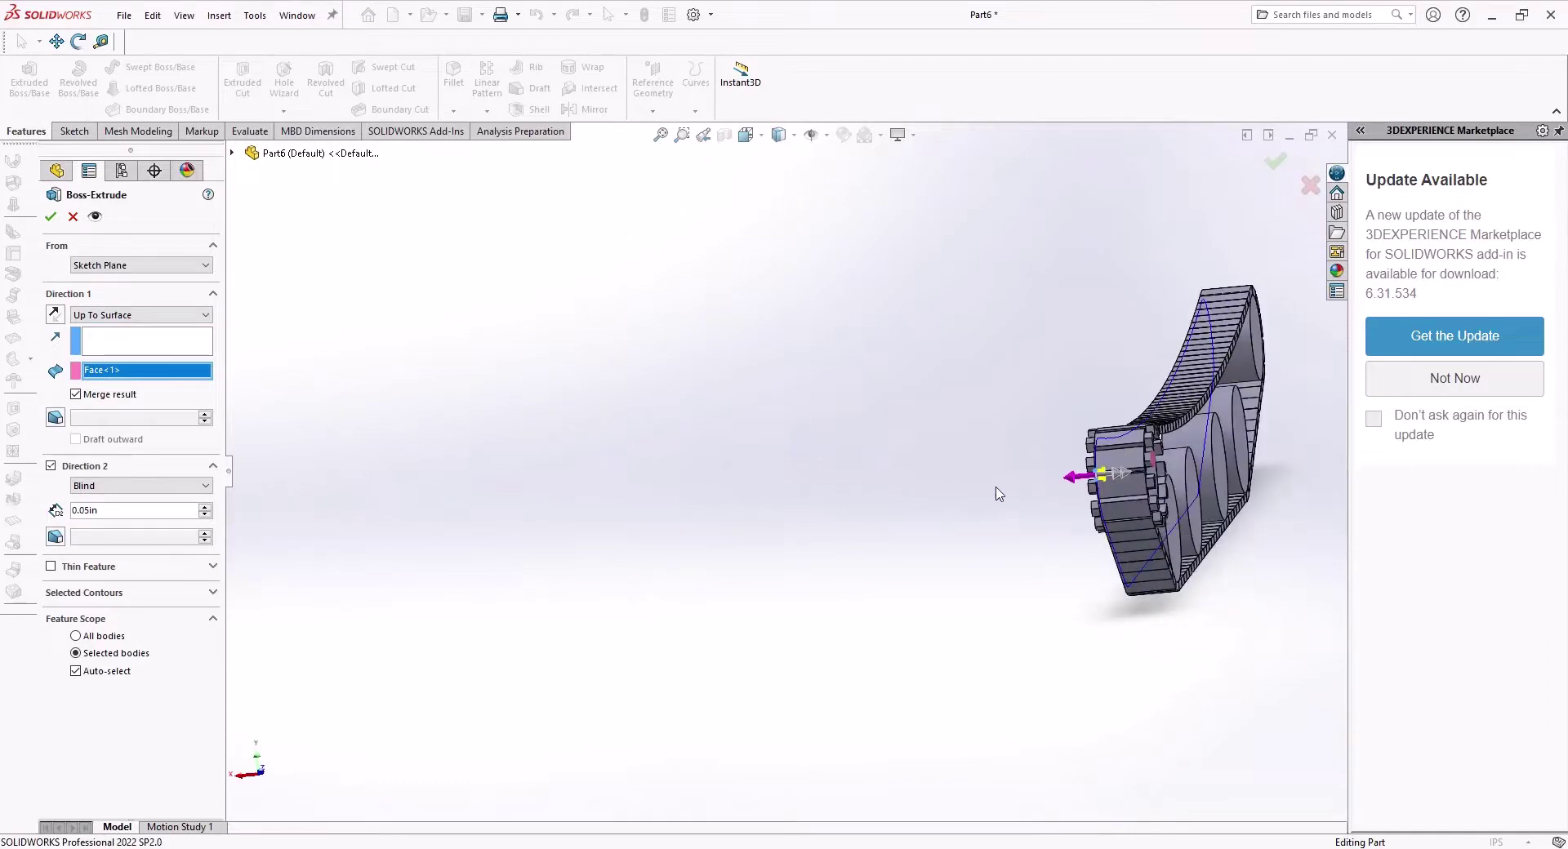
scroll(1089, 490, "down", 5)
middle_click_drag(1089, 490, 1007, 534)
left_click(981, 472)
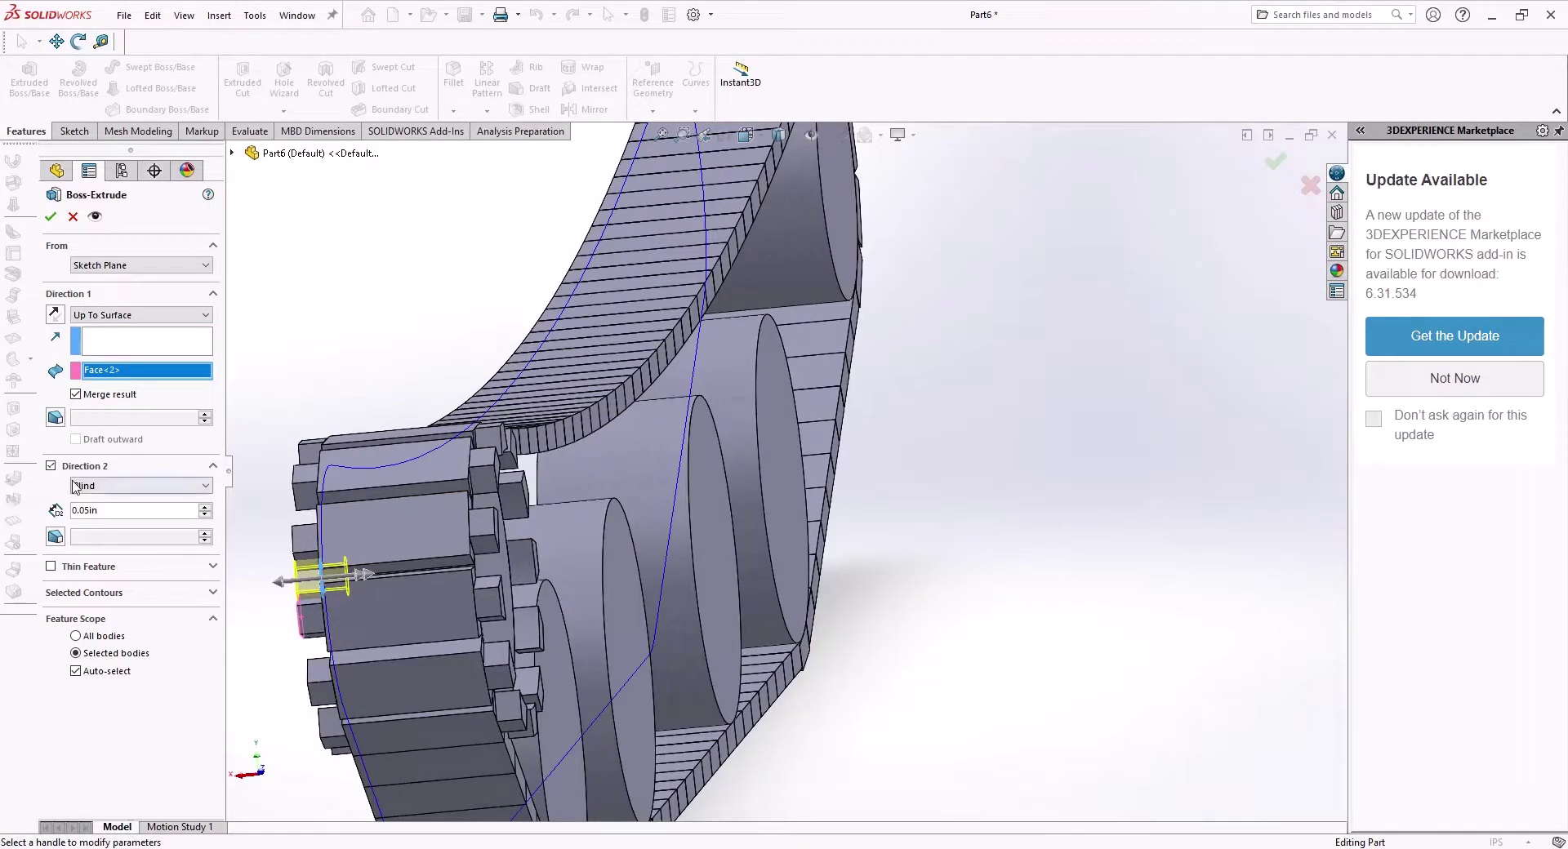
End the second extrusion direction at the outer face of a tooth on the sprocket's opposite side
left_click(140, 485)
left_click(123, 547)
scroll(536, 463, "down", 5)
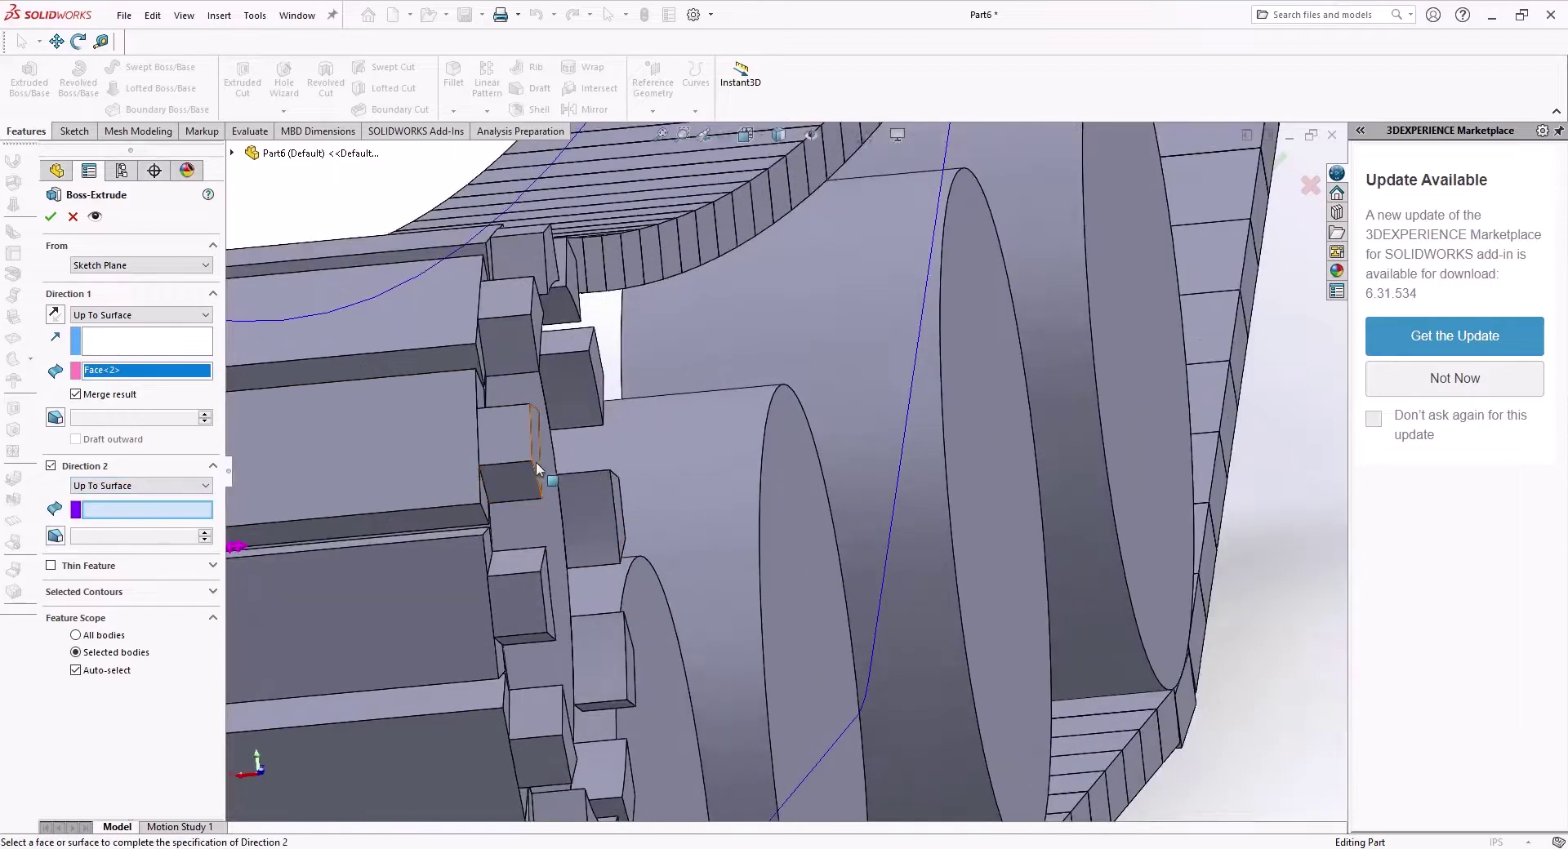
left_click(537, 462)
scroll(539, 463, "up", 6)
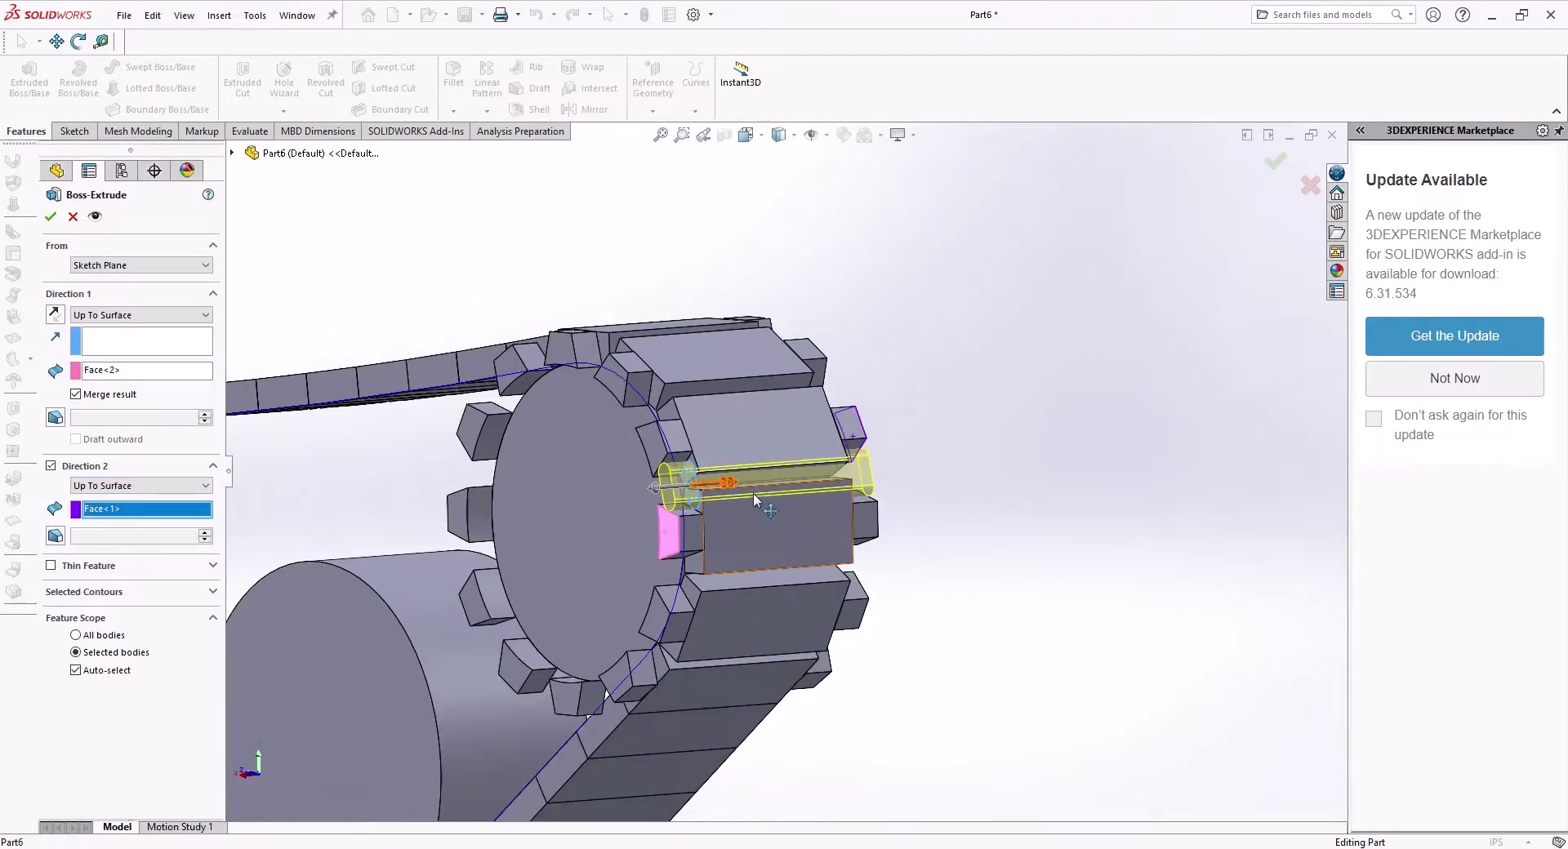
Examine the previewed slot extrusion between the two track links and its fit against the sprocket teeth
scroll(754, 496, "down", 5)
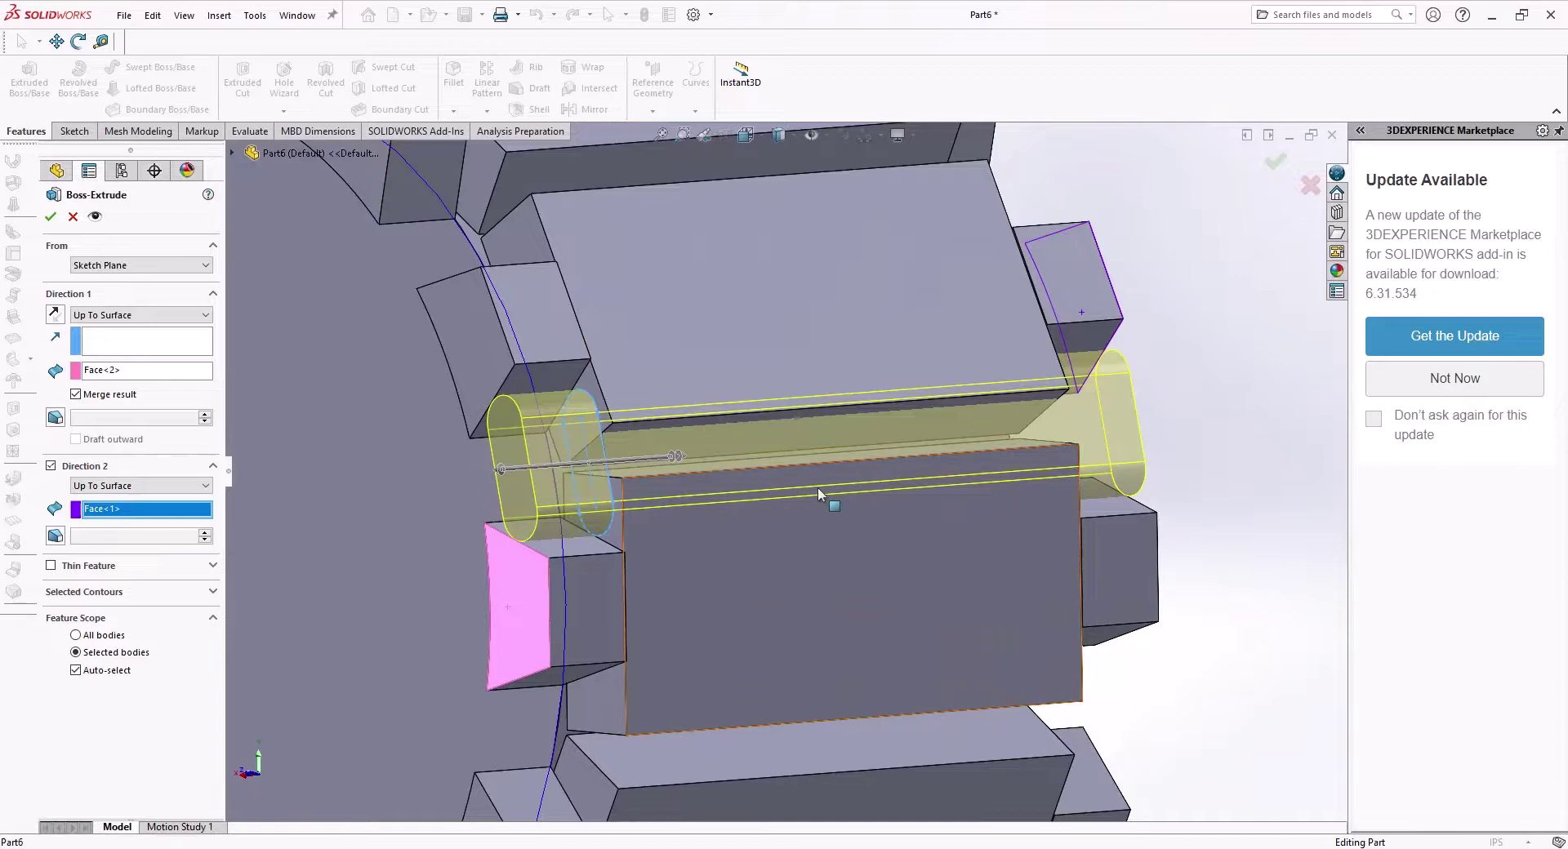
middle_click_drag(820, 492, 861, 490)
scroll(763, 463, "up", 4)
scroll(758, 464, "down", 4)
middle_click_drag(758, 464, 765, 472)
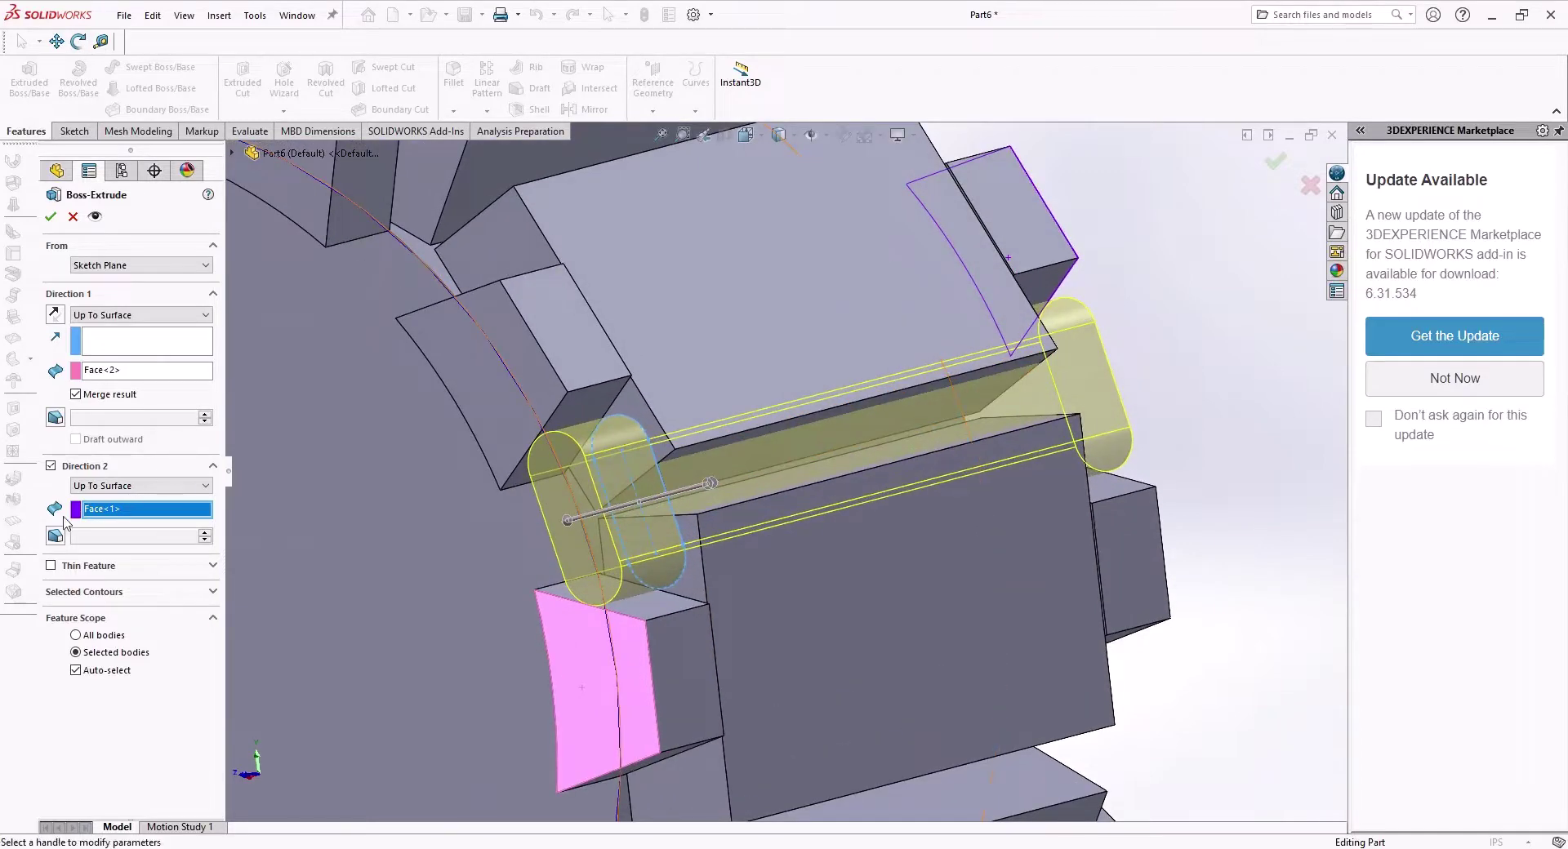
scroll(756, 606, "up", 5)
scroll(735, 408, "down", 2)
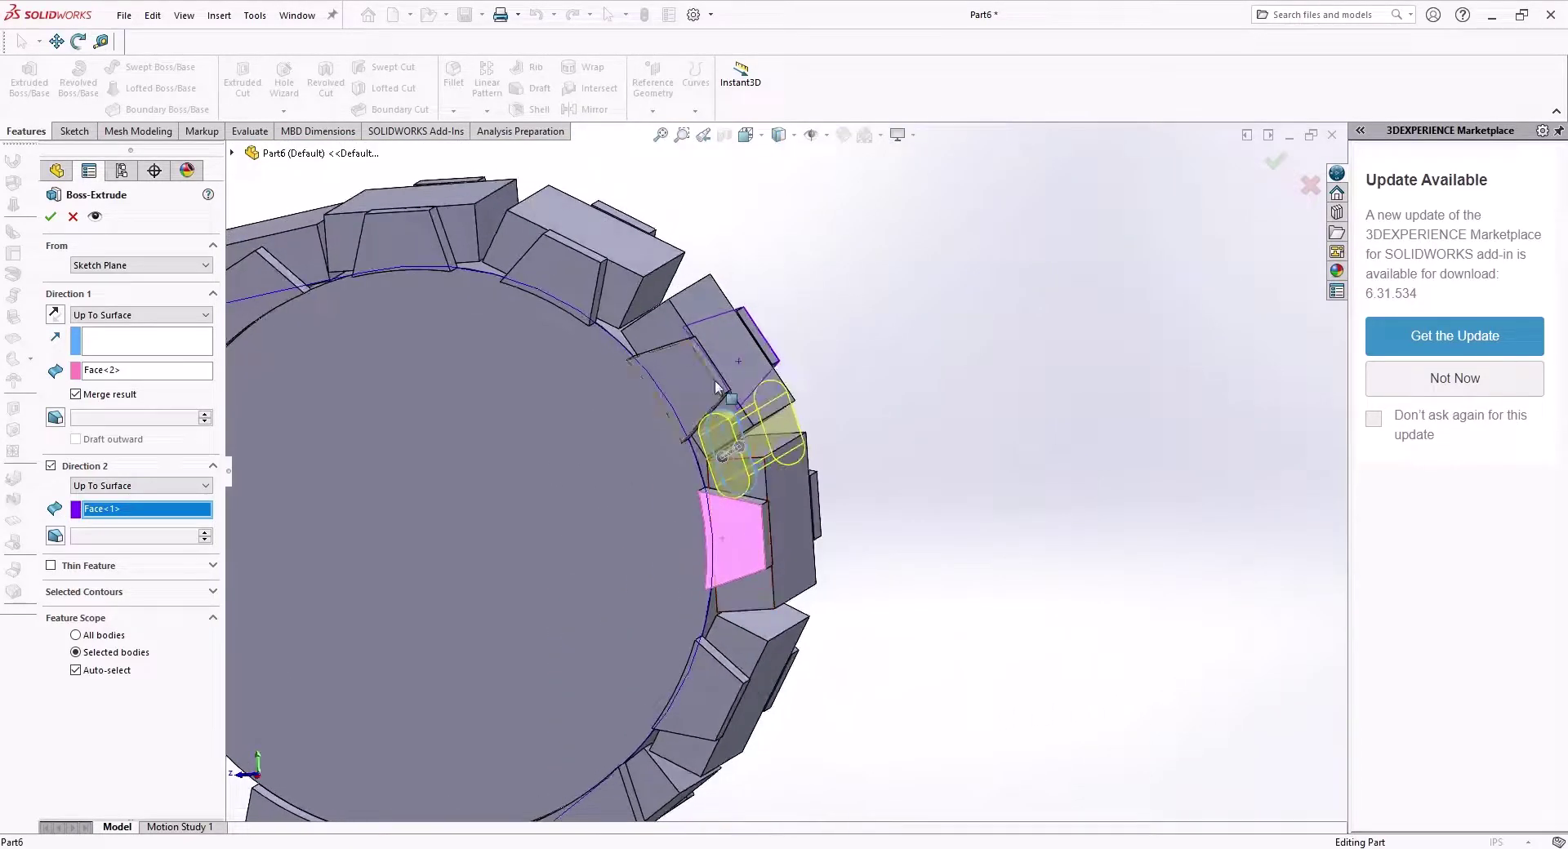
scroll(669, 613, "down", 1)
scroll(627, 585, "up", 2)
middle_click_drag(669, 612, 694, 584)
scroll(878, 545, "up", 1)
scroll(732, 458, "down", 5)
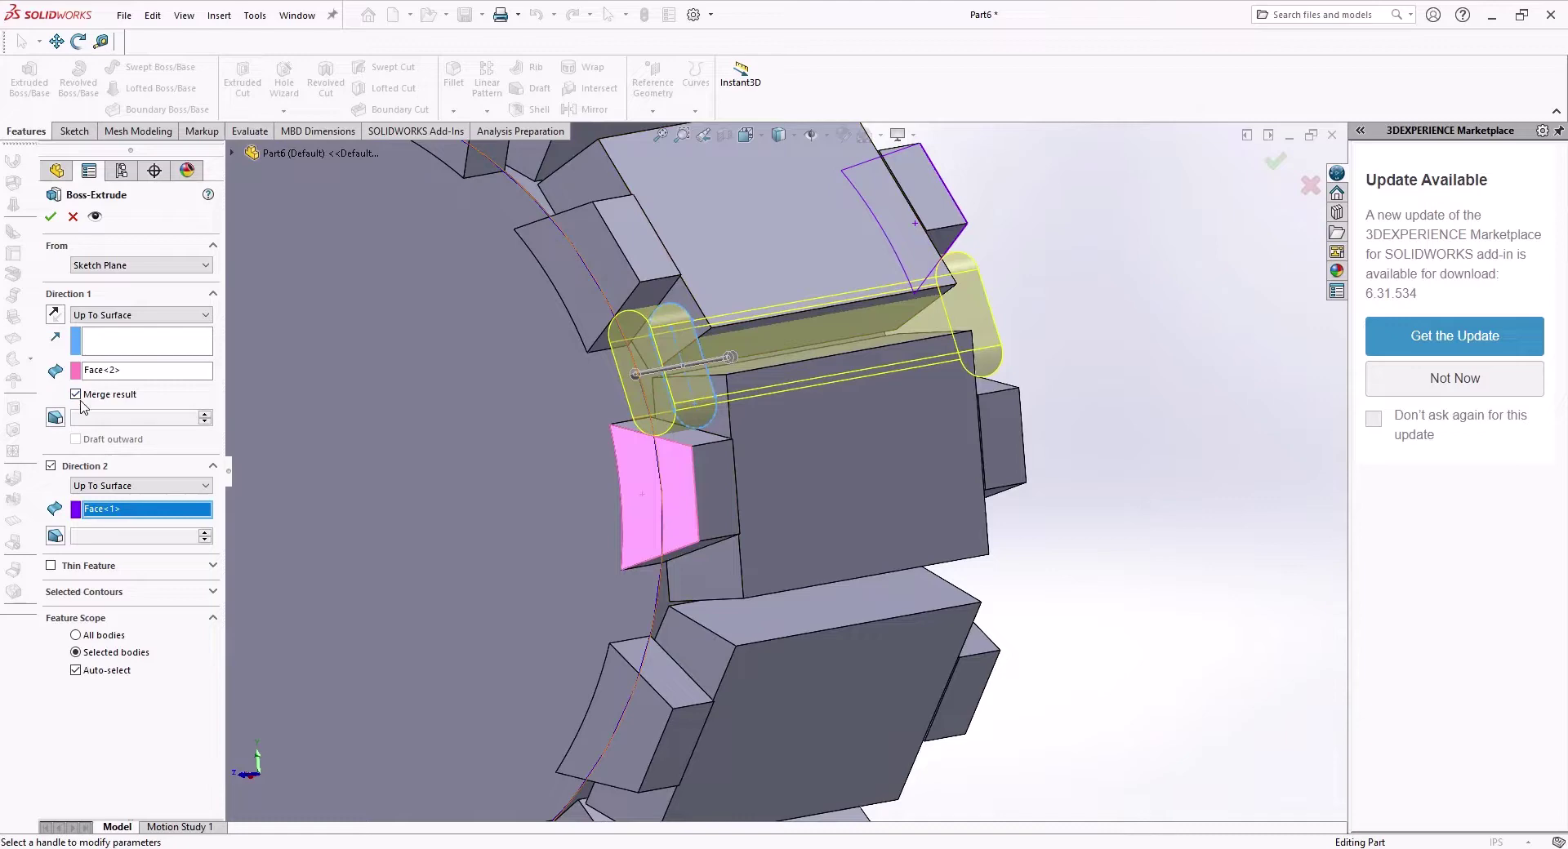
Accept the slot-shaped connector extrusion spanning the track's width with Merge result enabled
left_click(50, 216)
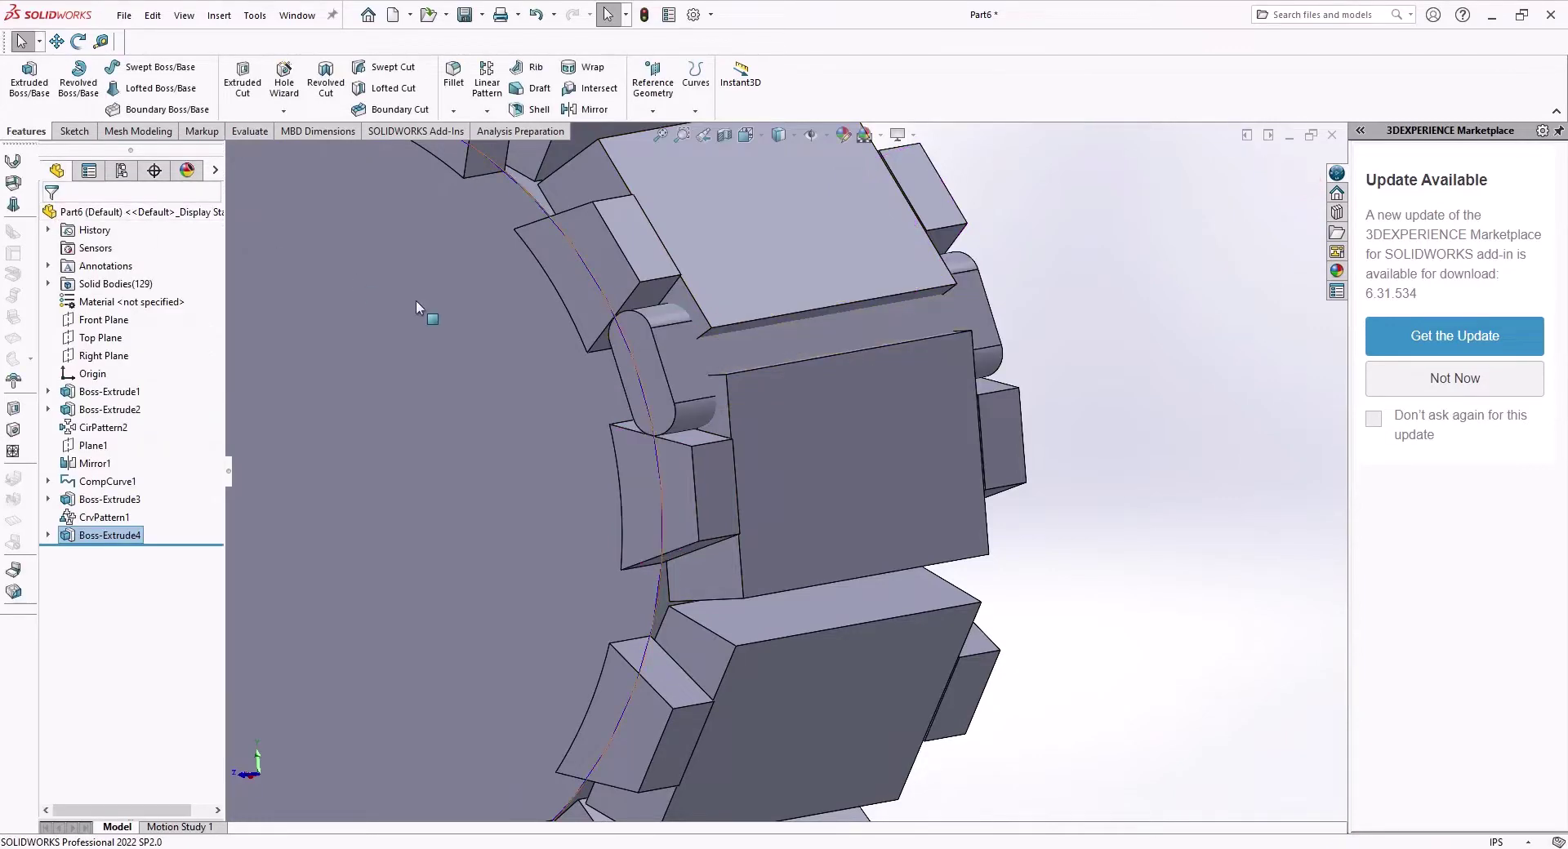
scroll(725, 476, "up", 5)
middle_click_drag(724, 476, 782, 483)
scroll(782, 484, "down", 4)
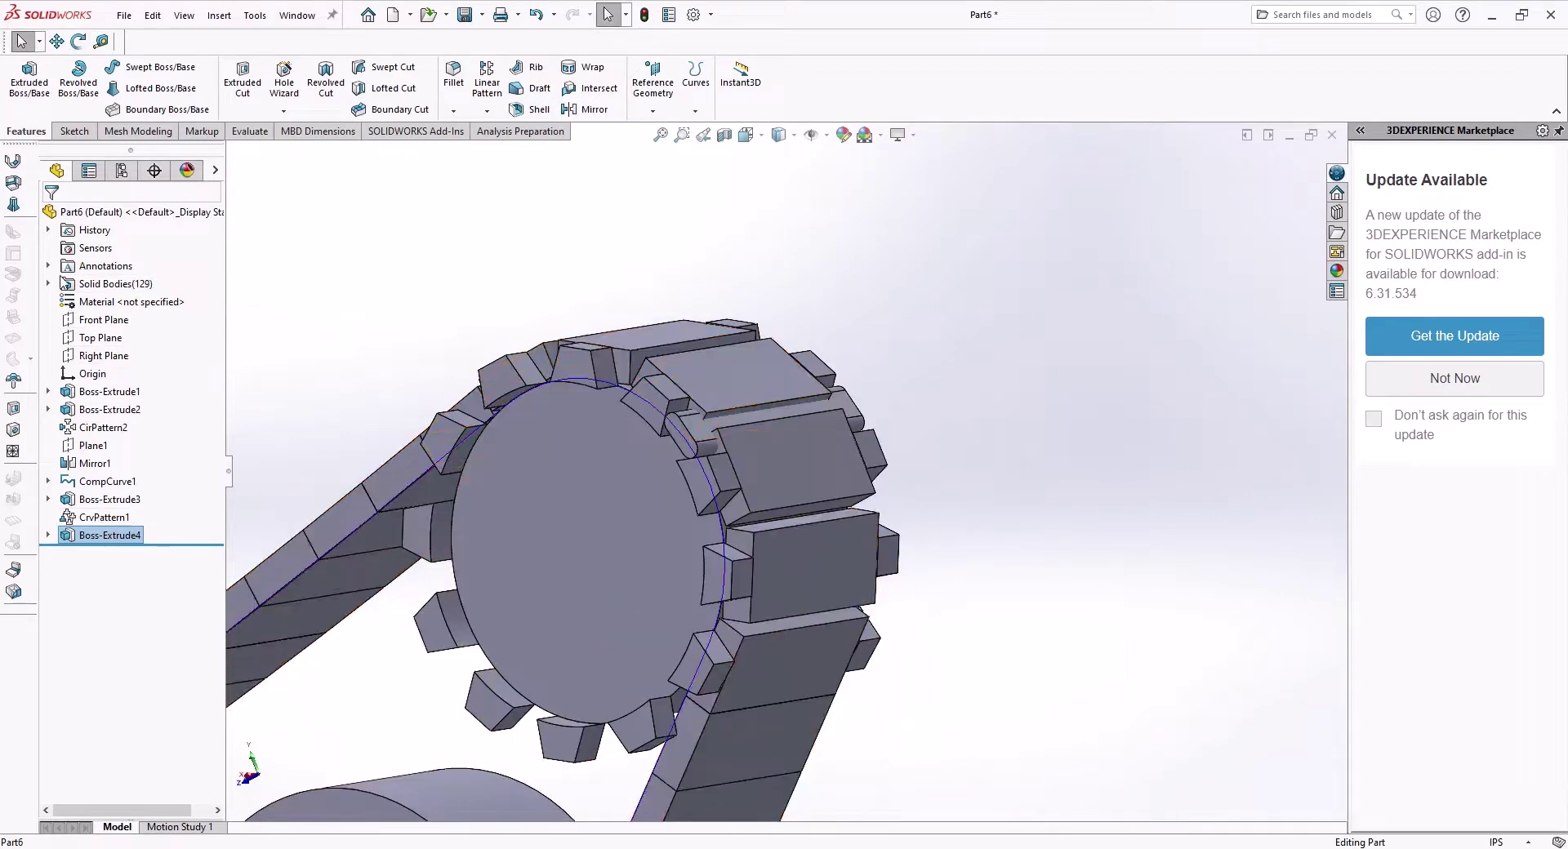
Expand the Solid Bodies folder and look through its bodies down to the new slot-shaped connector
double_click(65, 283)
scroll(139, 392, "up", 1)
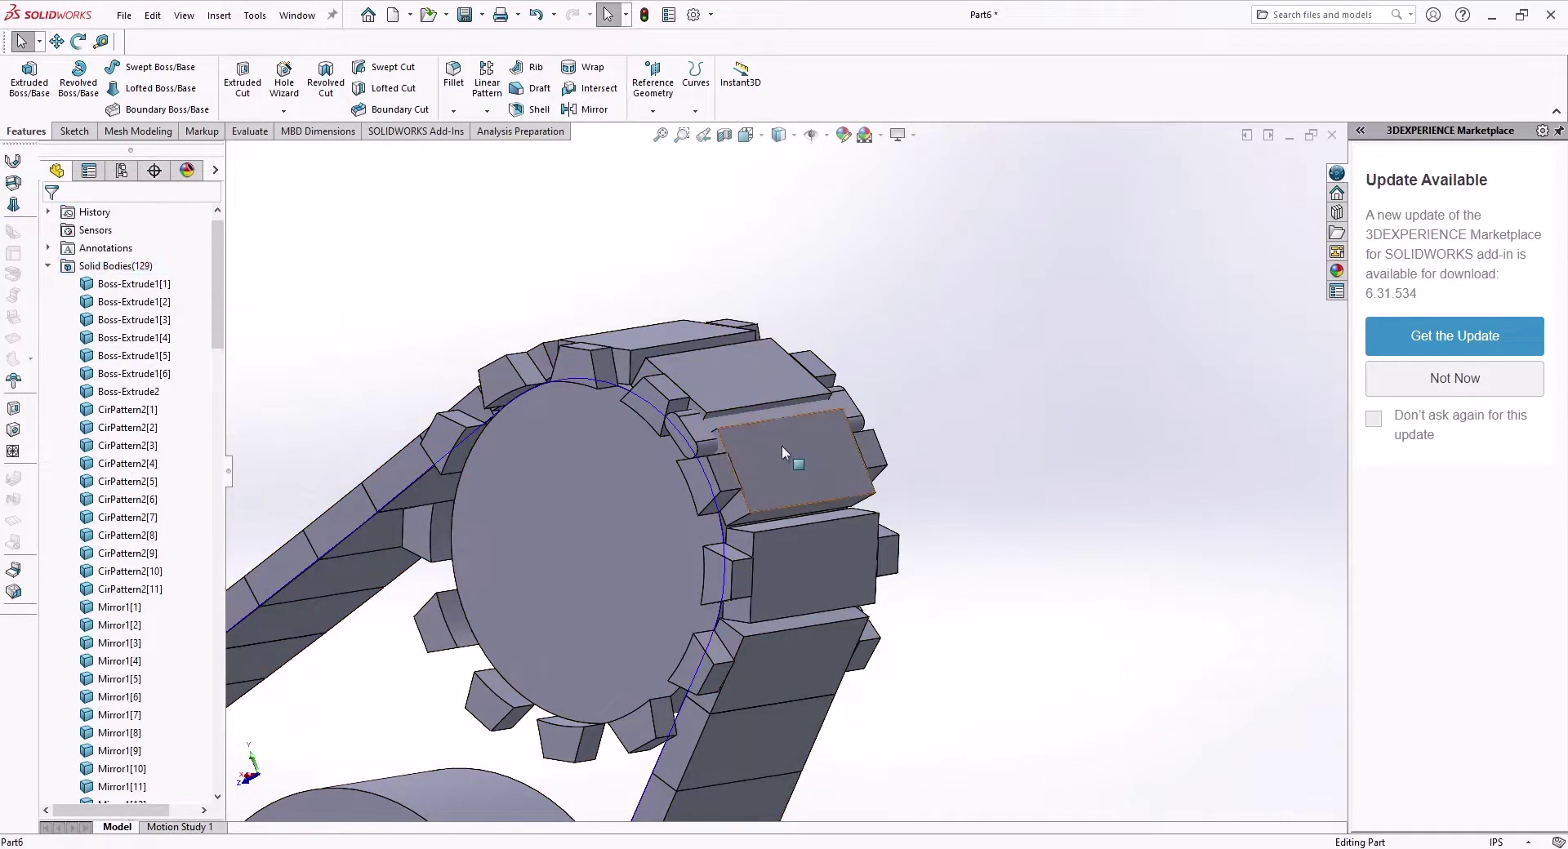
scroll(792, 482, "down", 5)
scroll(136, 716, "down", 20)
scroll(136, 716, "down", 7)
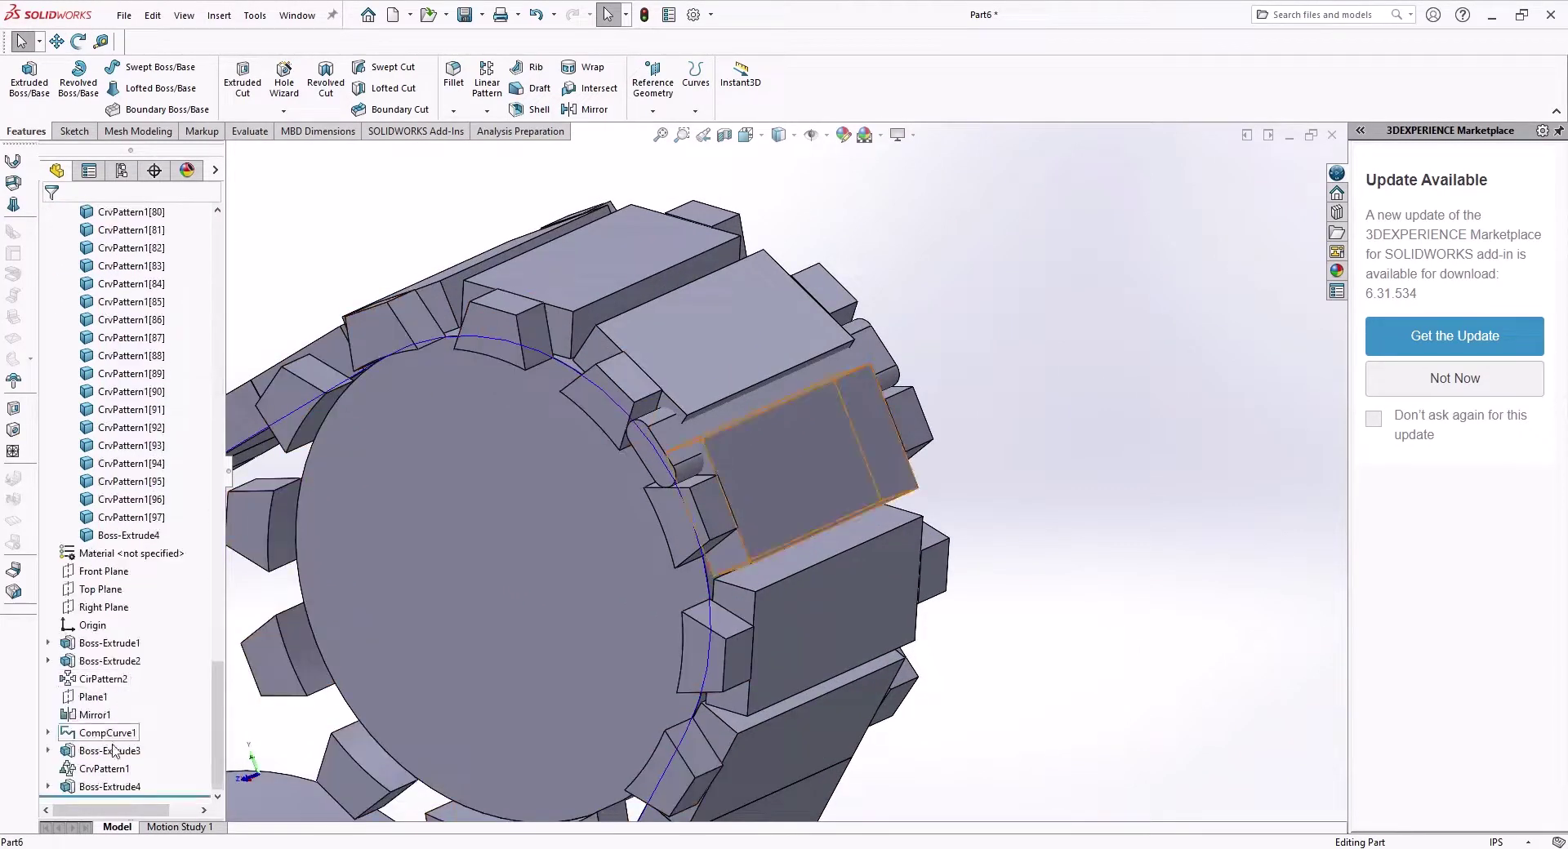
Roll the model back to just before the link's curve pattern and open a sketch on the seed link's outer face
left_click_drag(102, 797, 107, 762)
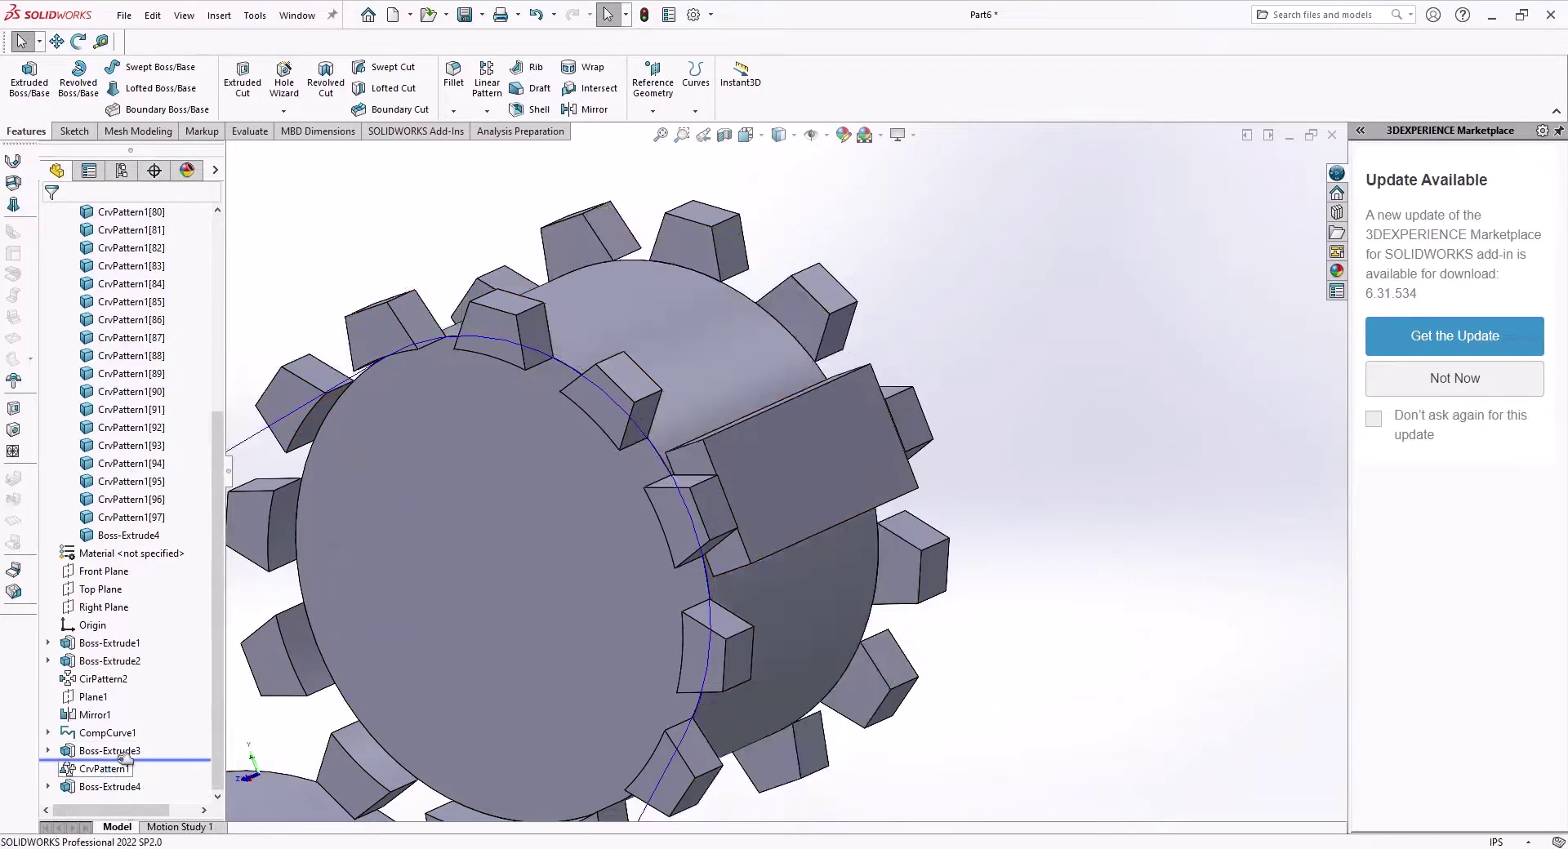
left_click(791, 488)
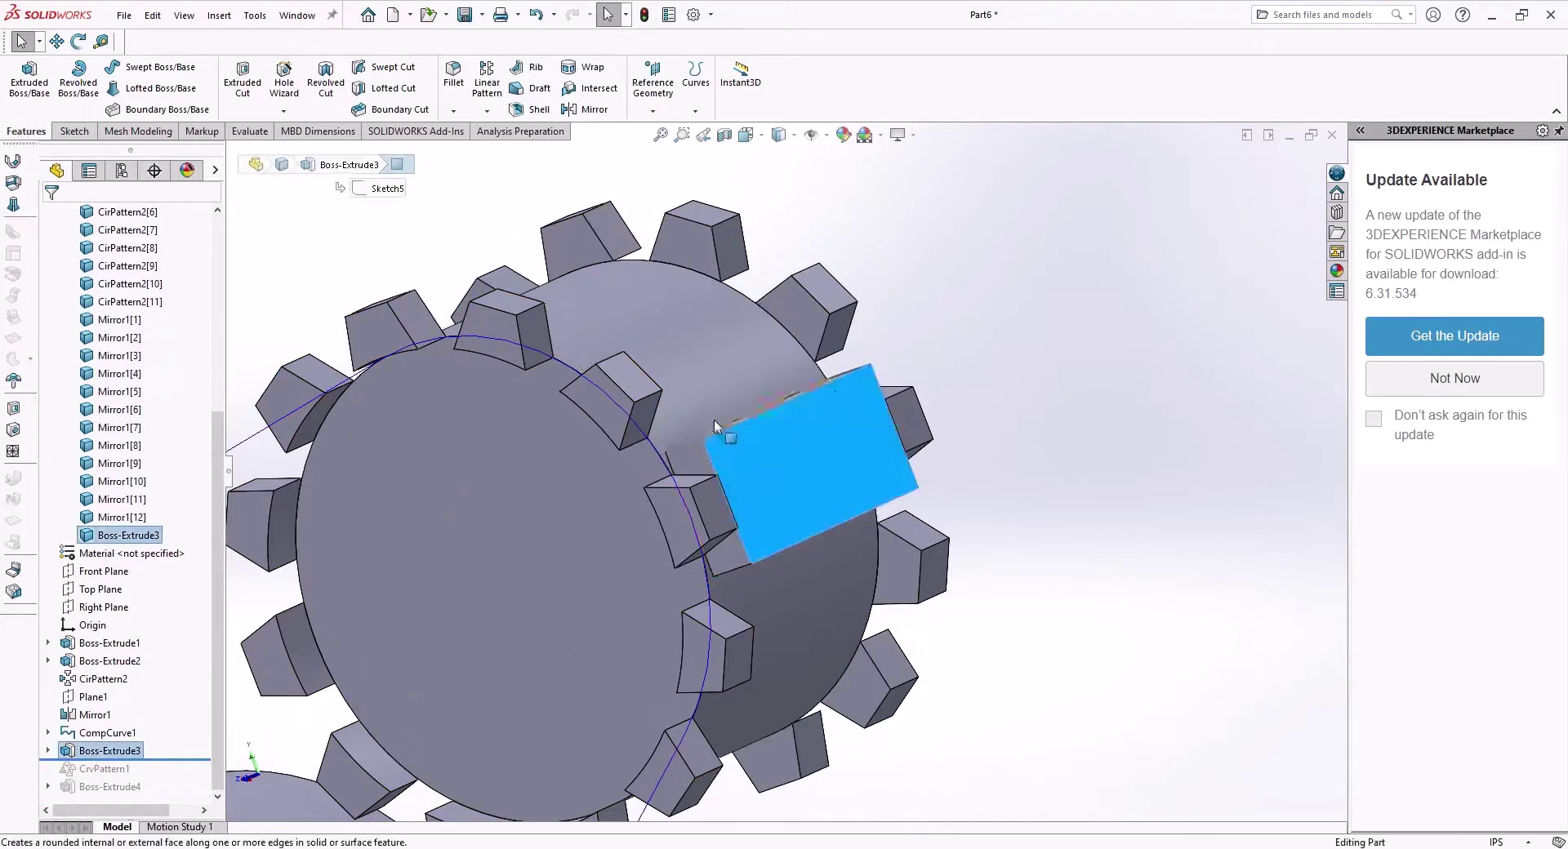
left_click(868, 411)
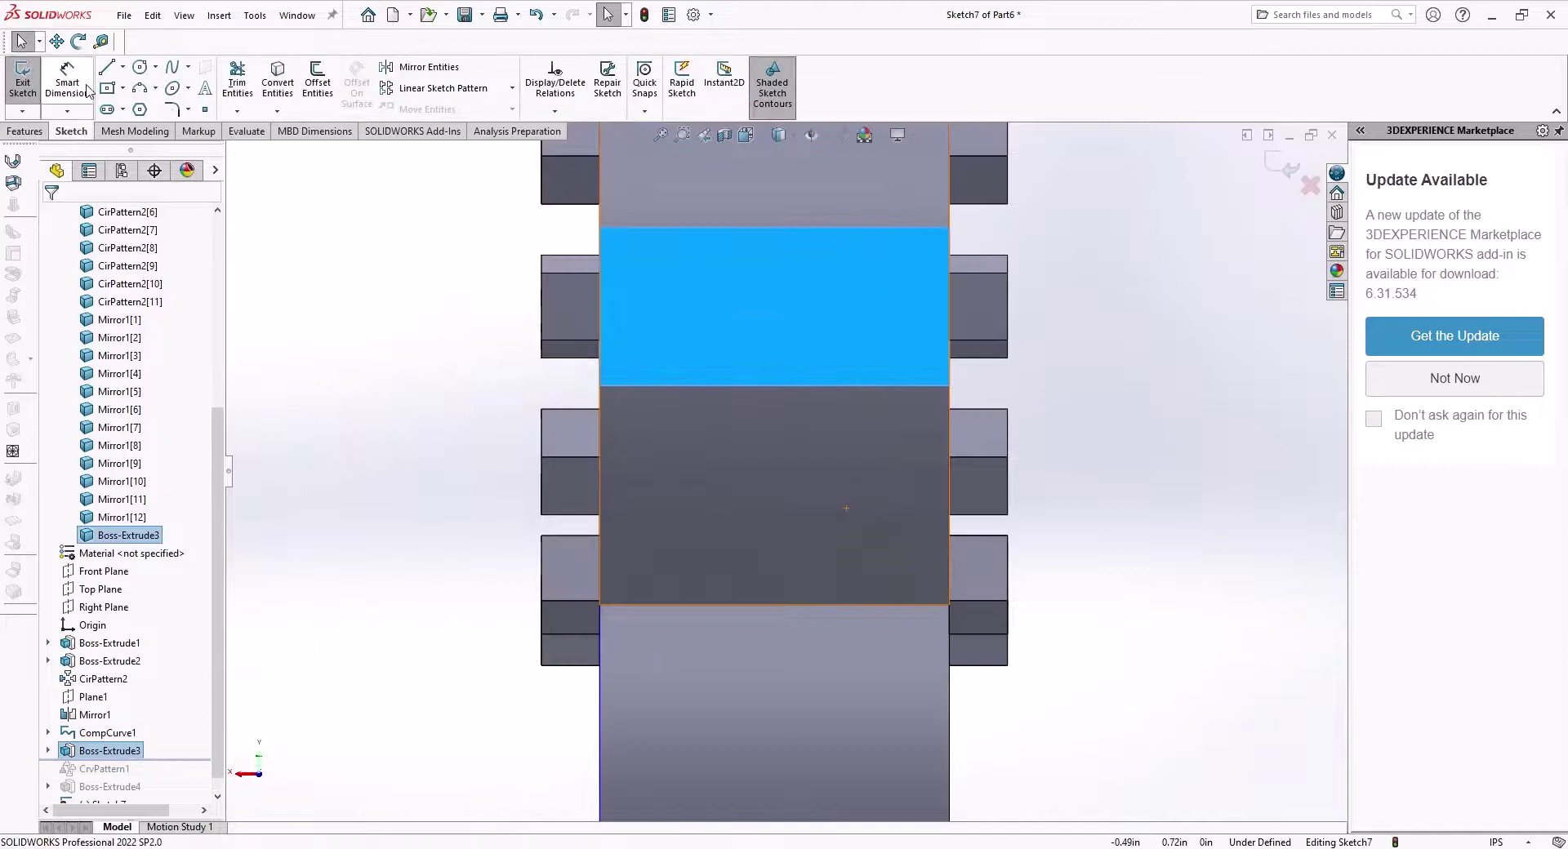
Sketch a centre rectangle about 0.26 by 0.10 in around the middle of the seed link's outer face
left_click(107, 87)
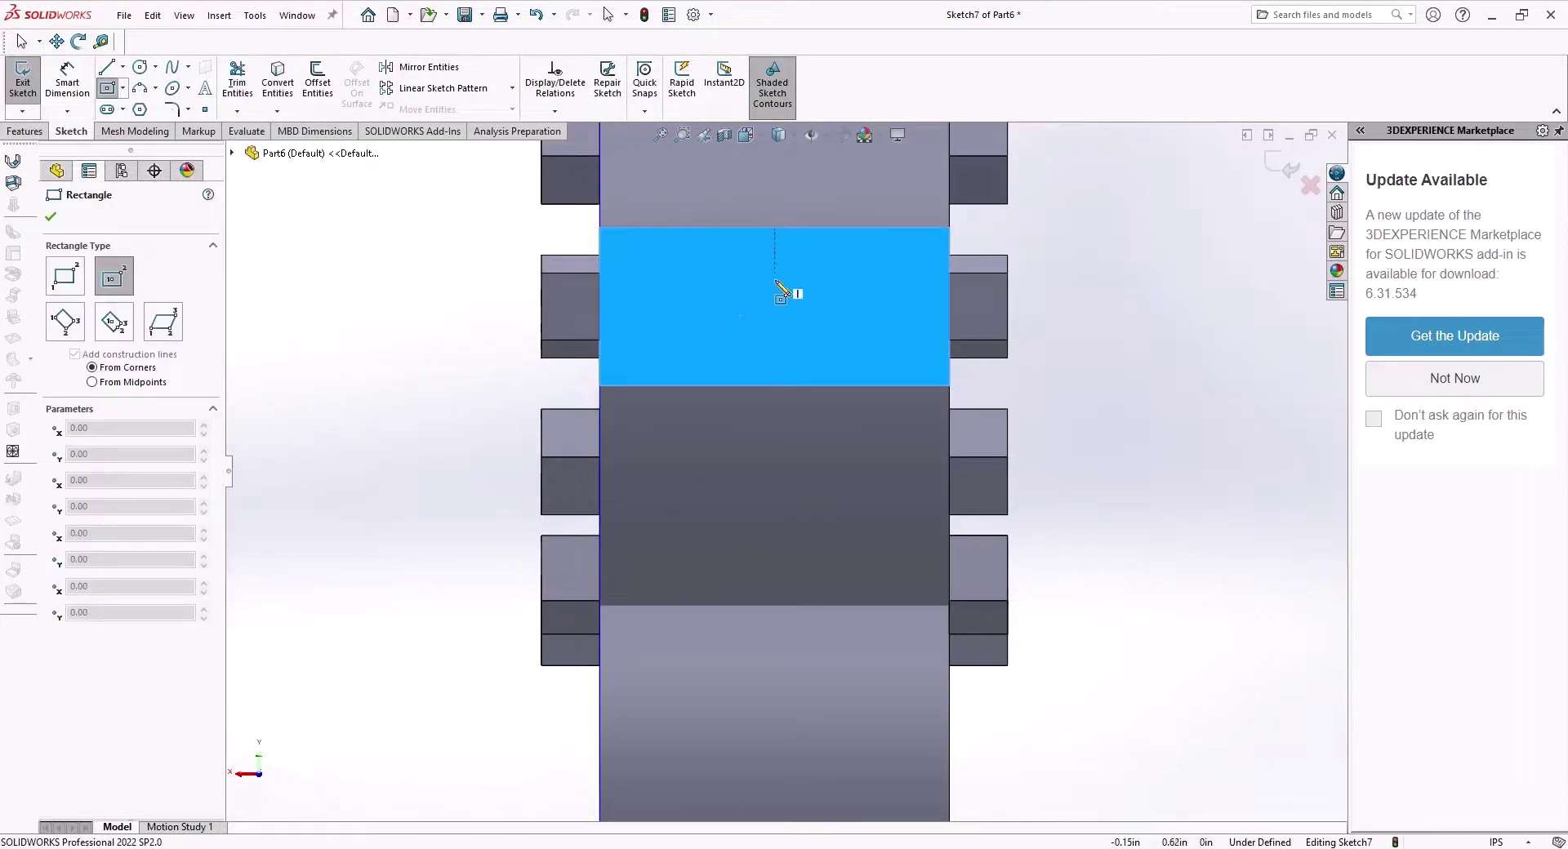
left_click(774, 311)
left_click(927, 255)
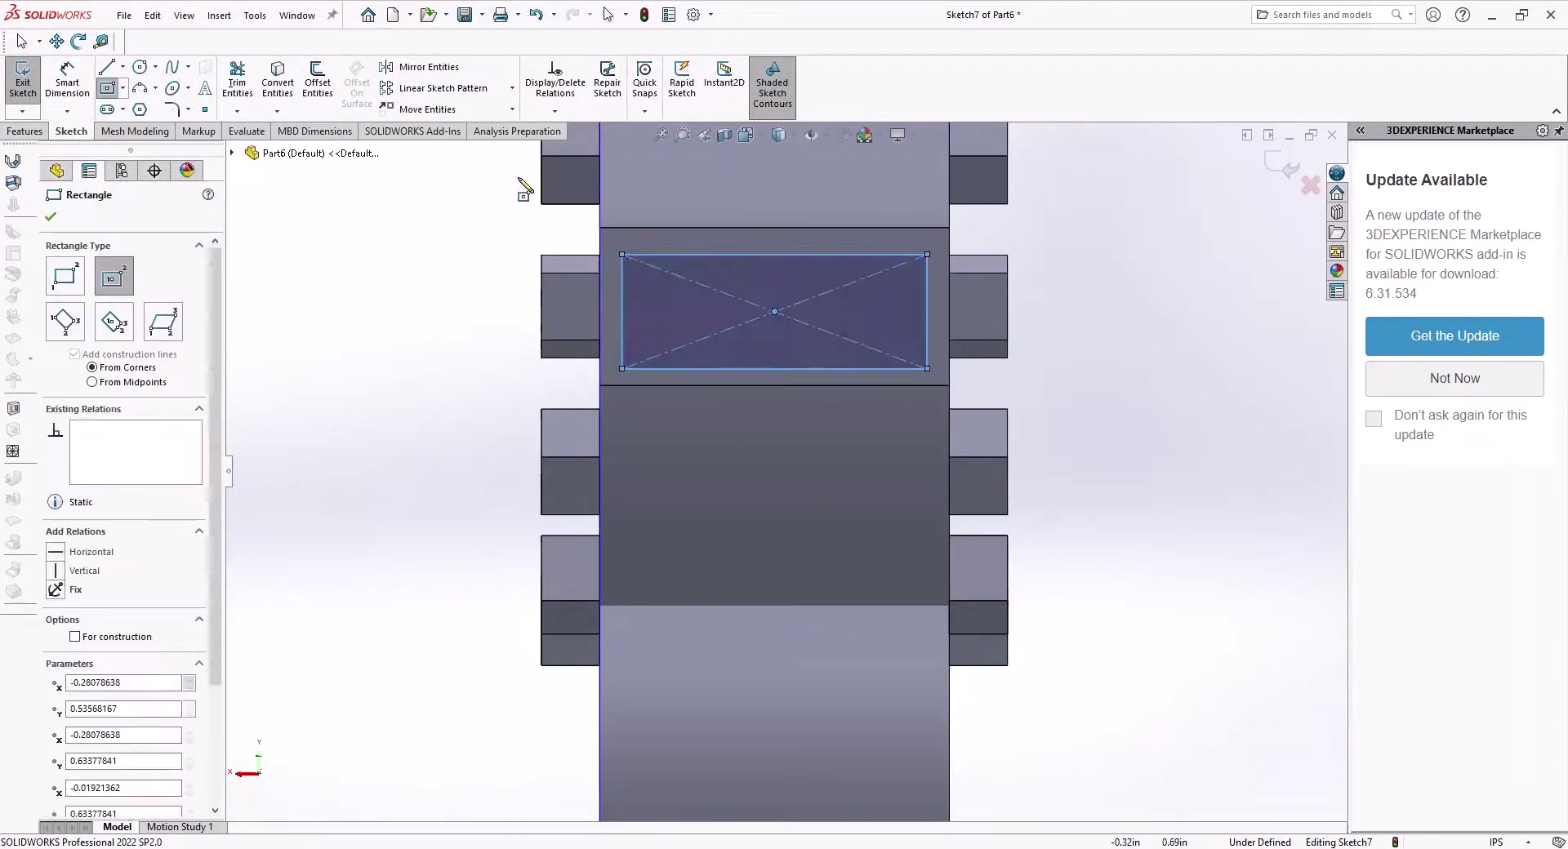
Extrude the rectangle 0.01 in outward as a blind boss, merging it only with the seed track link
left_click(20, 82)
left_click(24, 82)
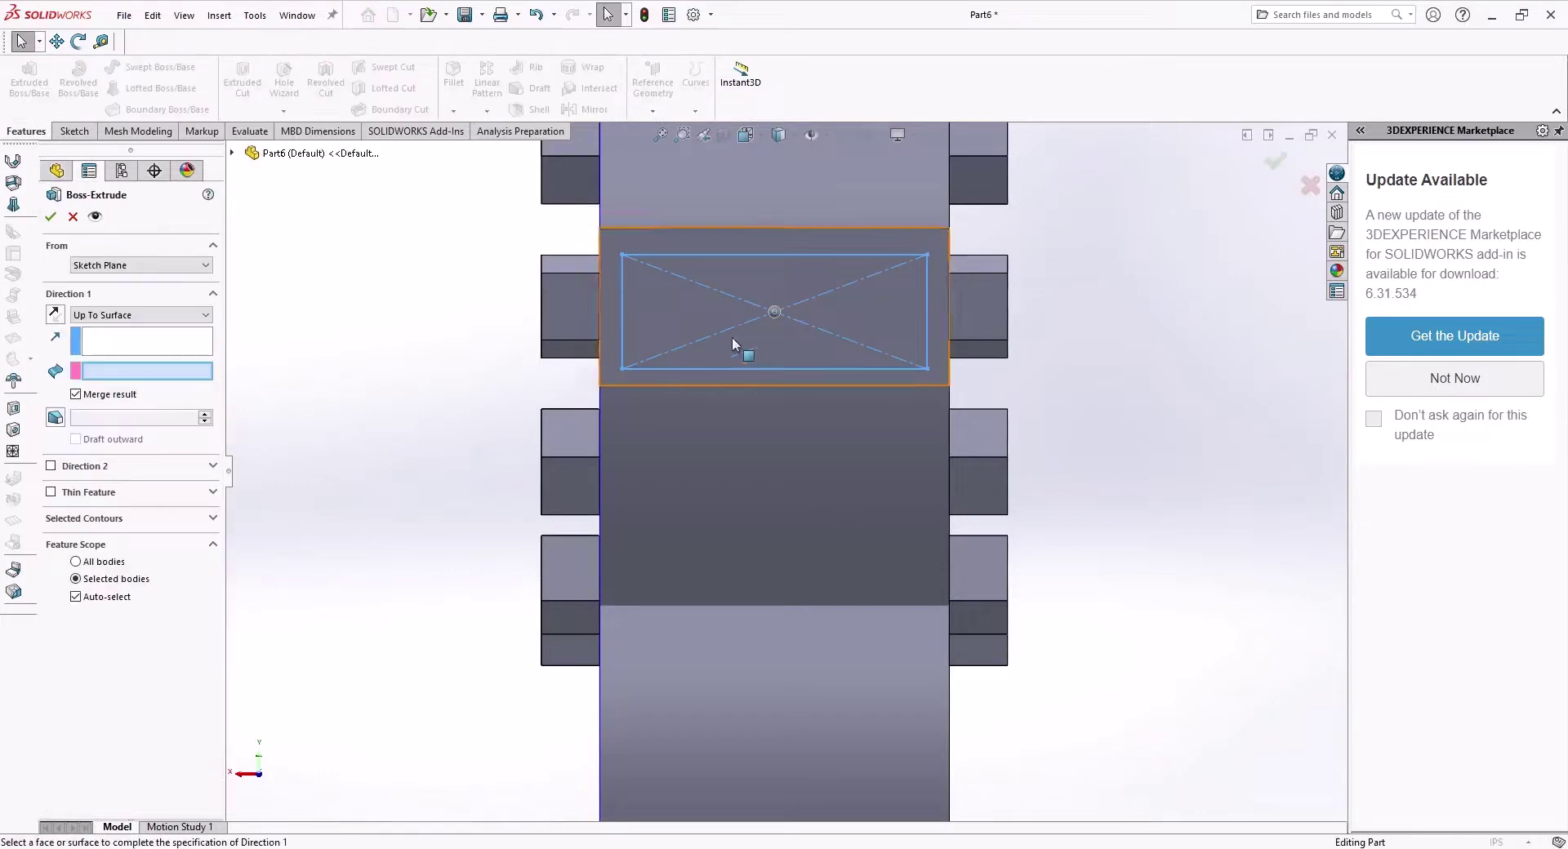
mouse_move(731, 337)
middle_mouse_down()
mouse_move(848, 394)
mouse_move(819, 353)
middle_mouse_up()
left_click_drag(800, 345, 712, 335)
left_click(76, 598)
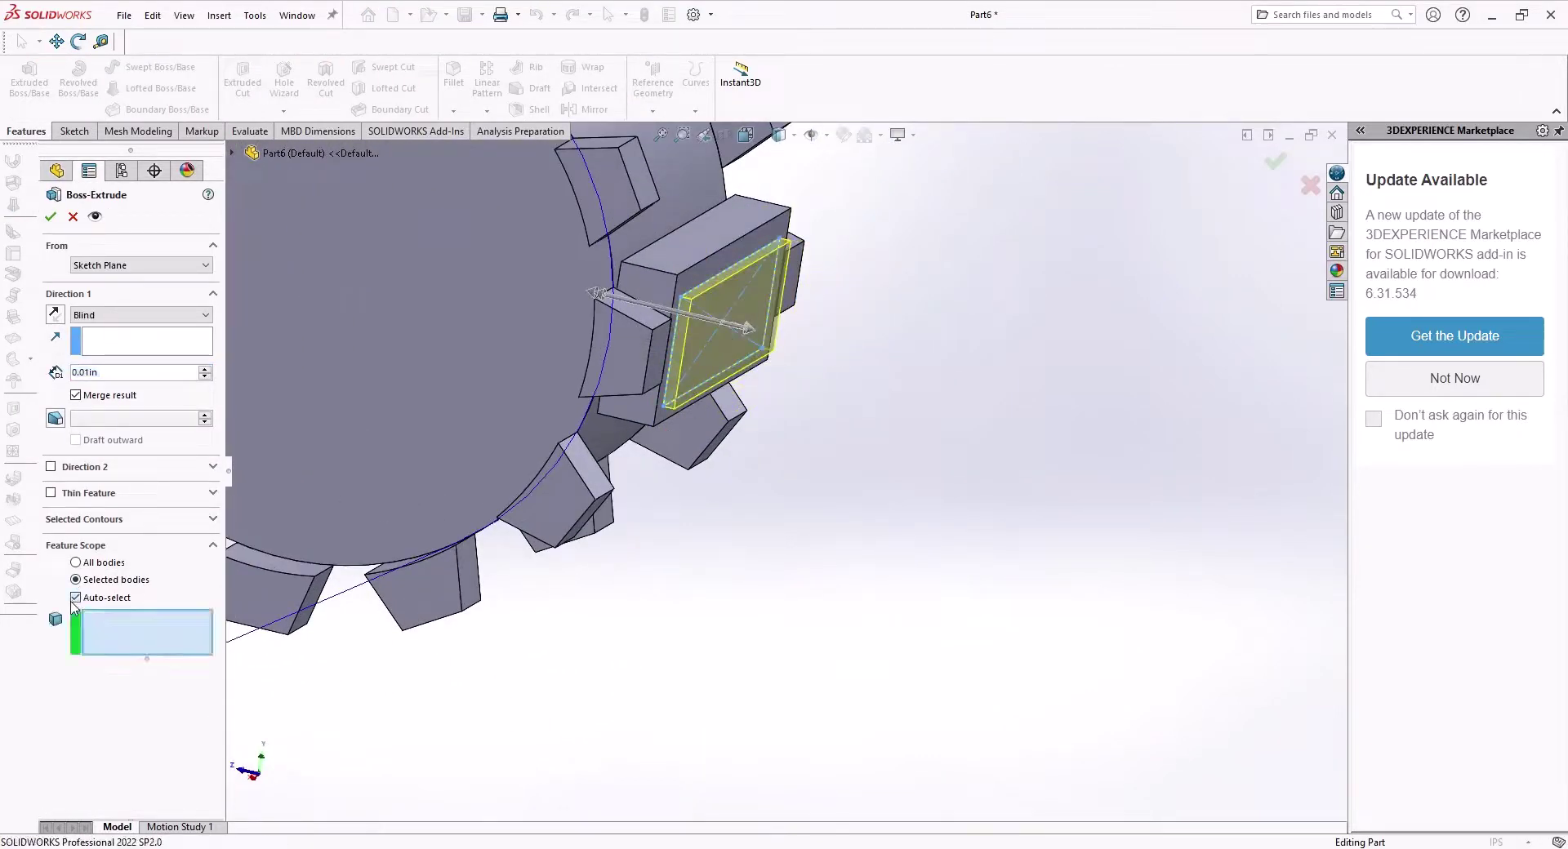
left_click(625, 347)
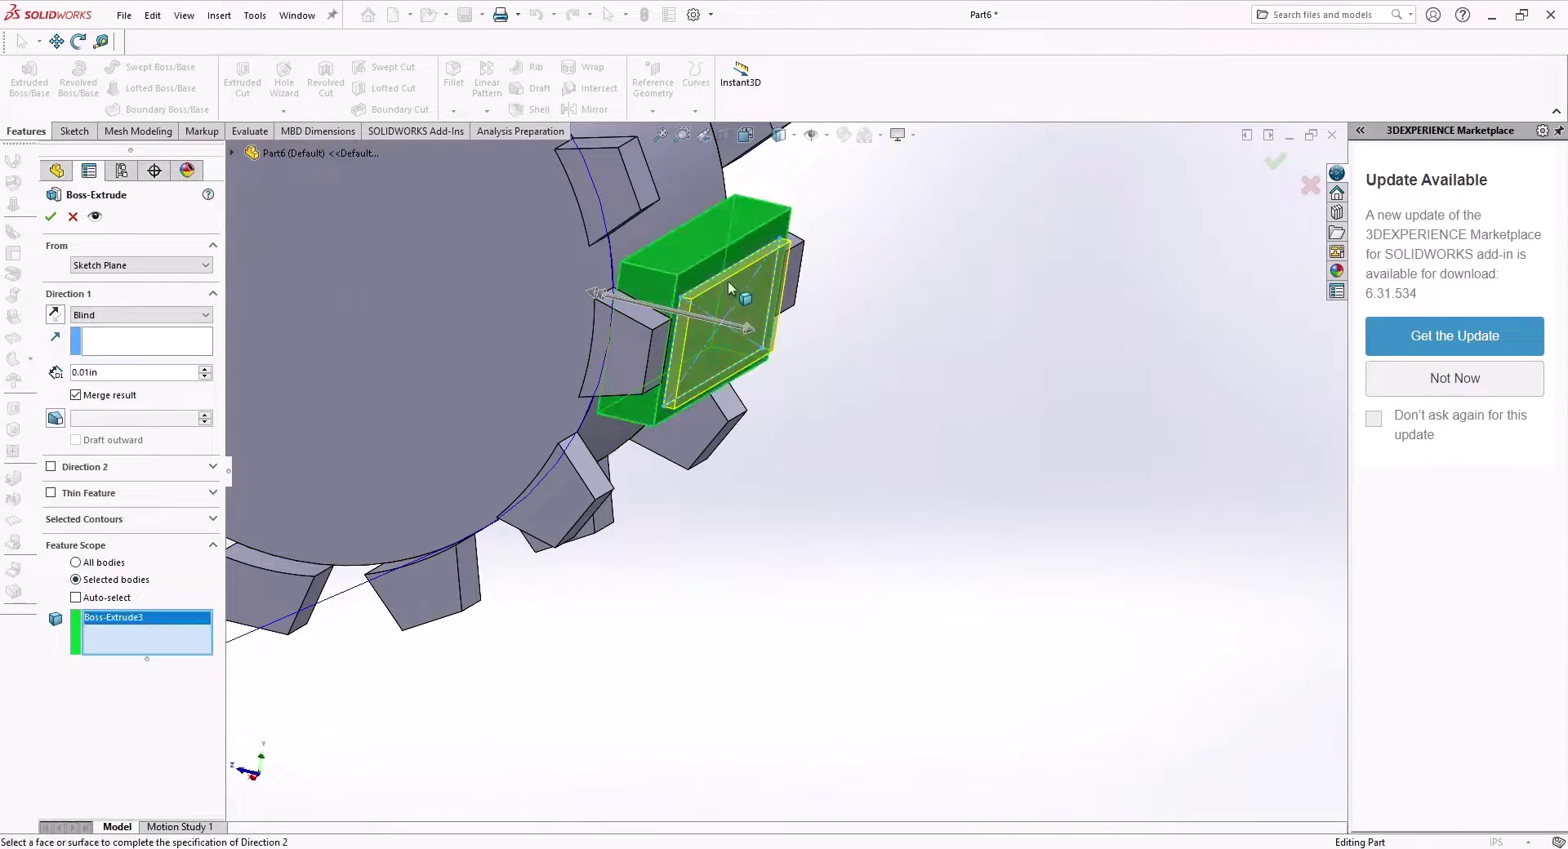
left_click(50, 217)
Roll the model forward past the final slot-connector feature so the patterned track links rebuild with the raised pad
middle_click_drag(751, 479, 852, 341)
scroll(759, 343, "up", 3)
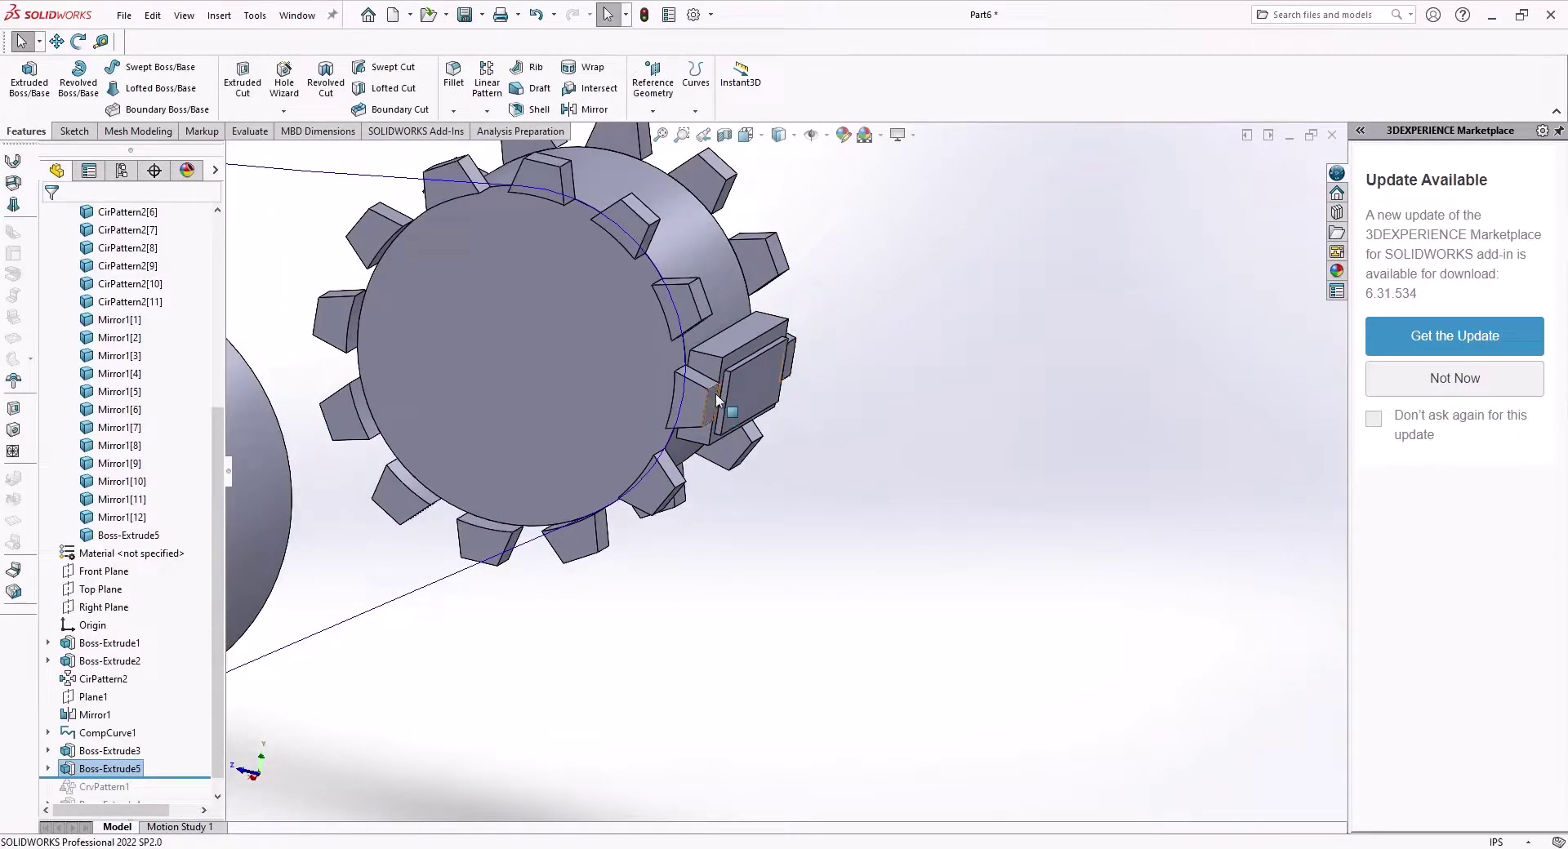
scroll(716, 400, "up", 3)
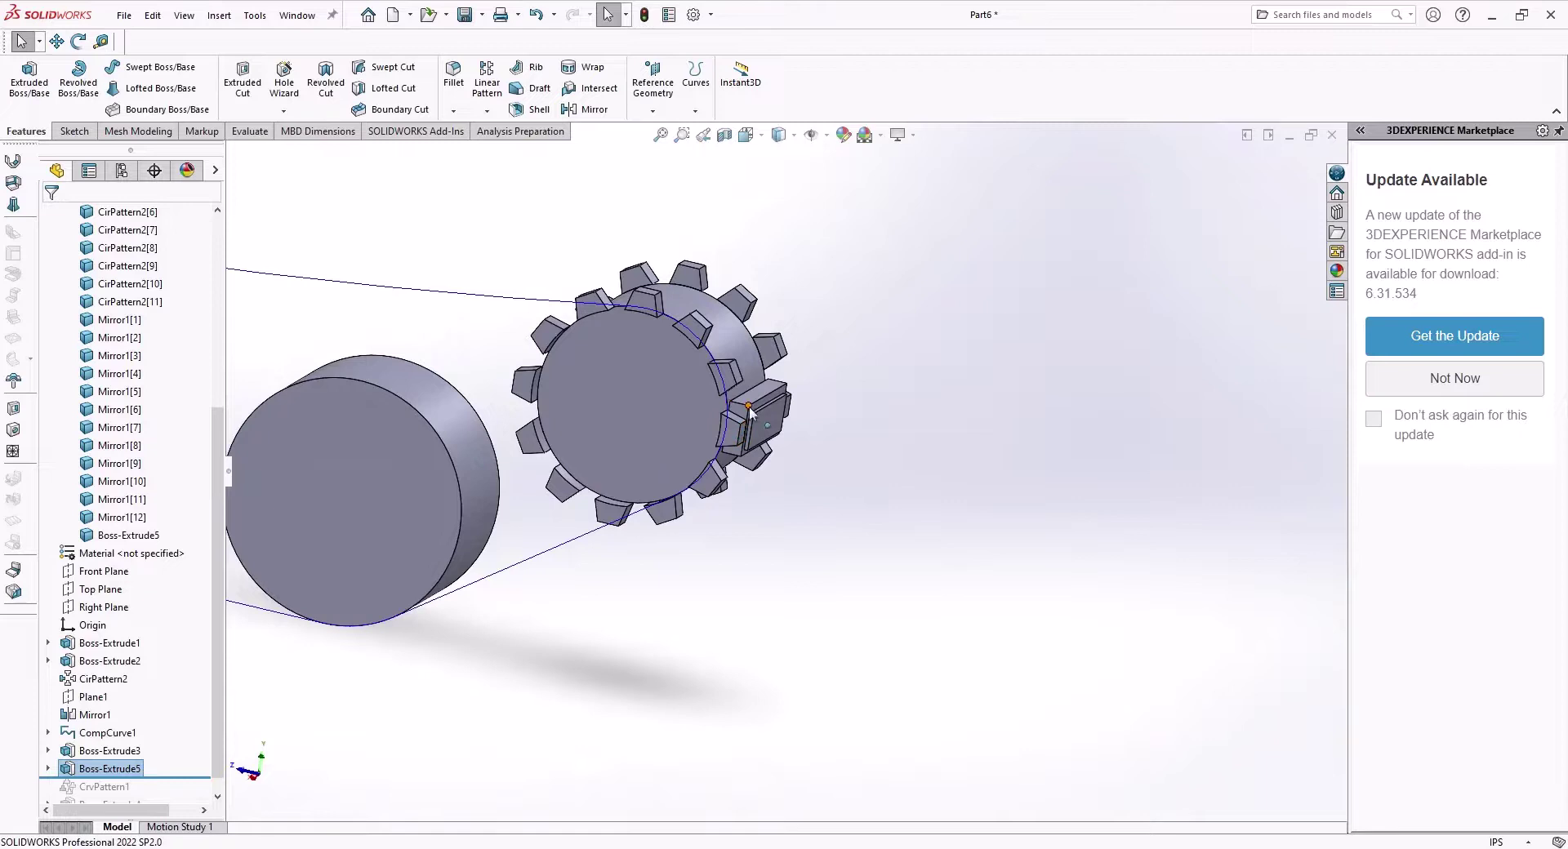
scroll(784, 408, "up", 5)
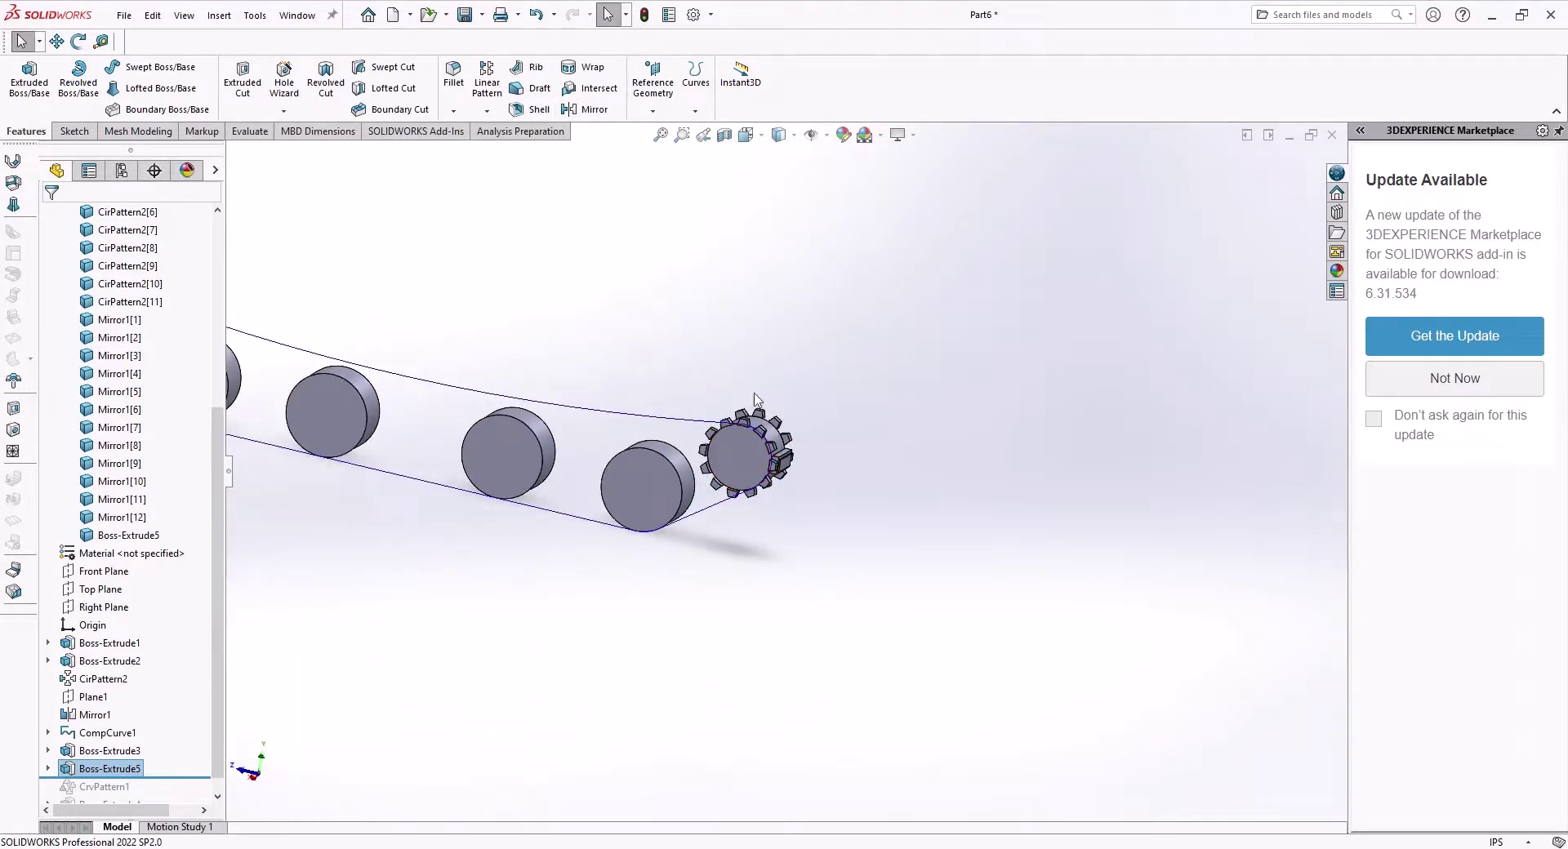
scroll(783, 457, "down", 10)
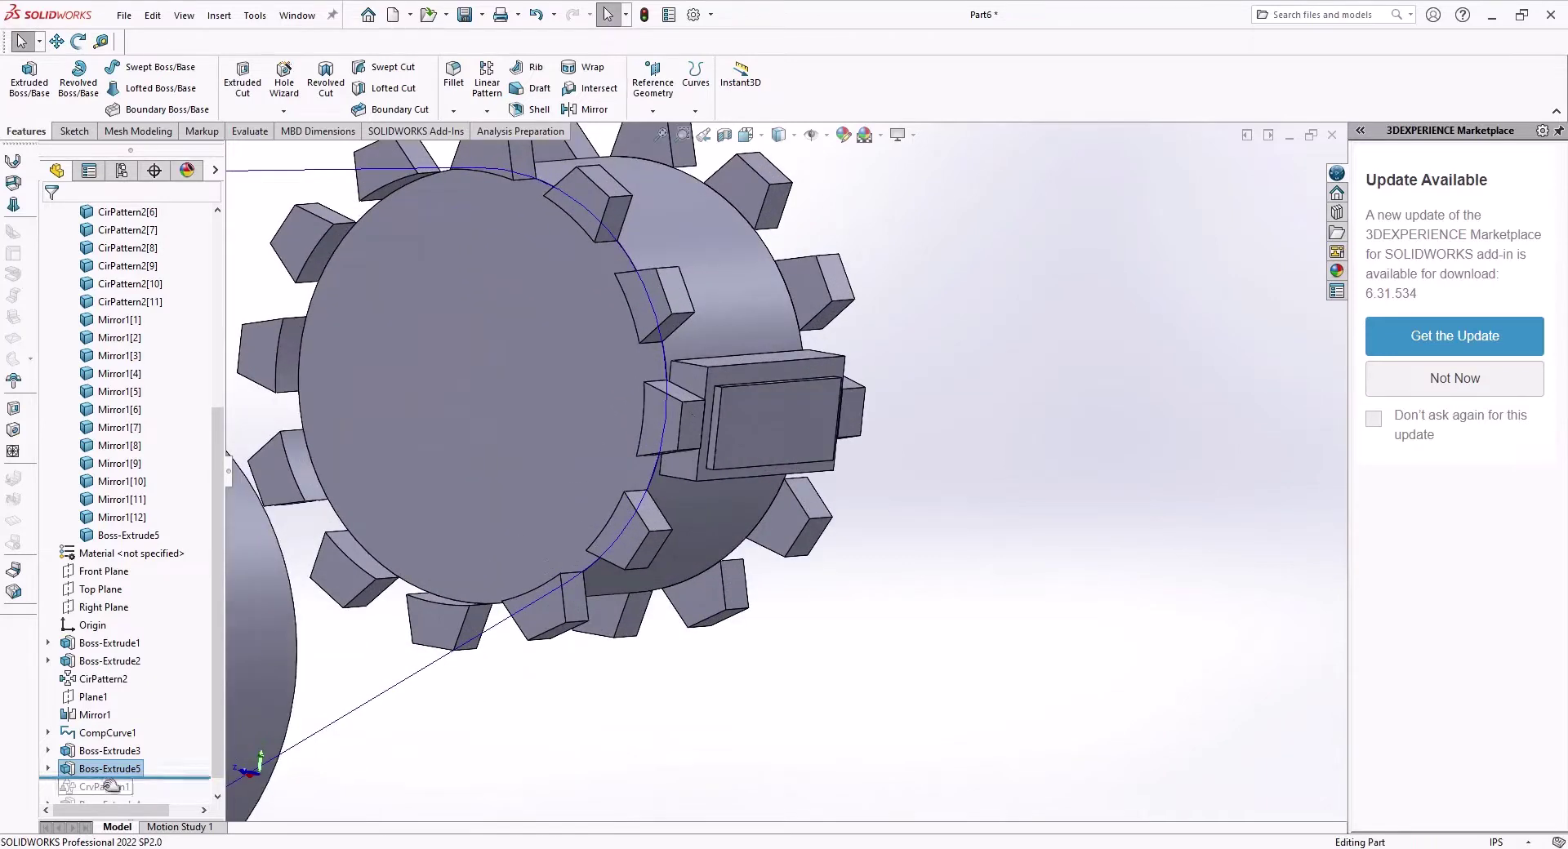
scroll(148, 780, "down", 1)
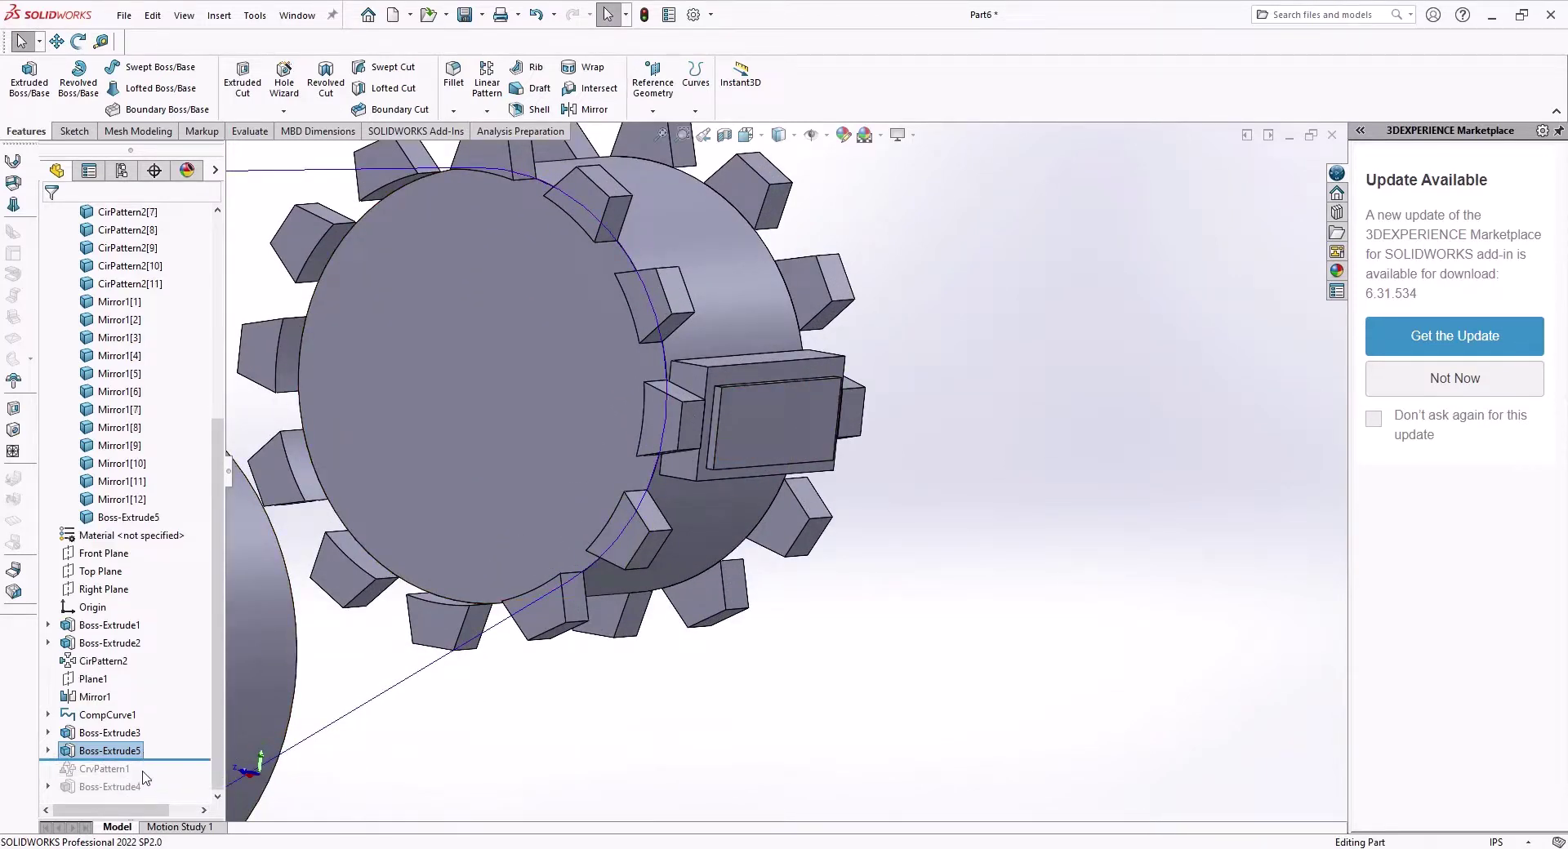
left_click_drag(136, 767, 123, 796)
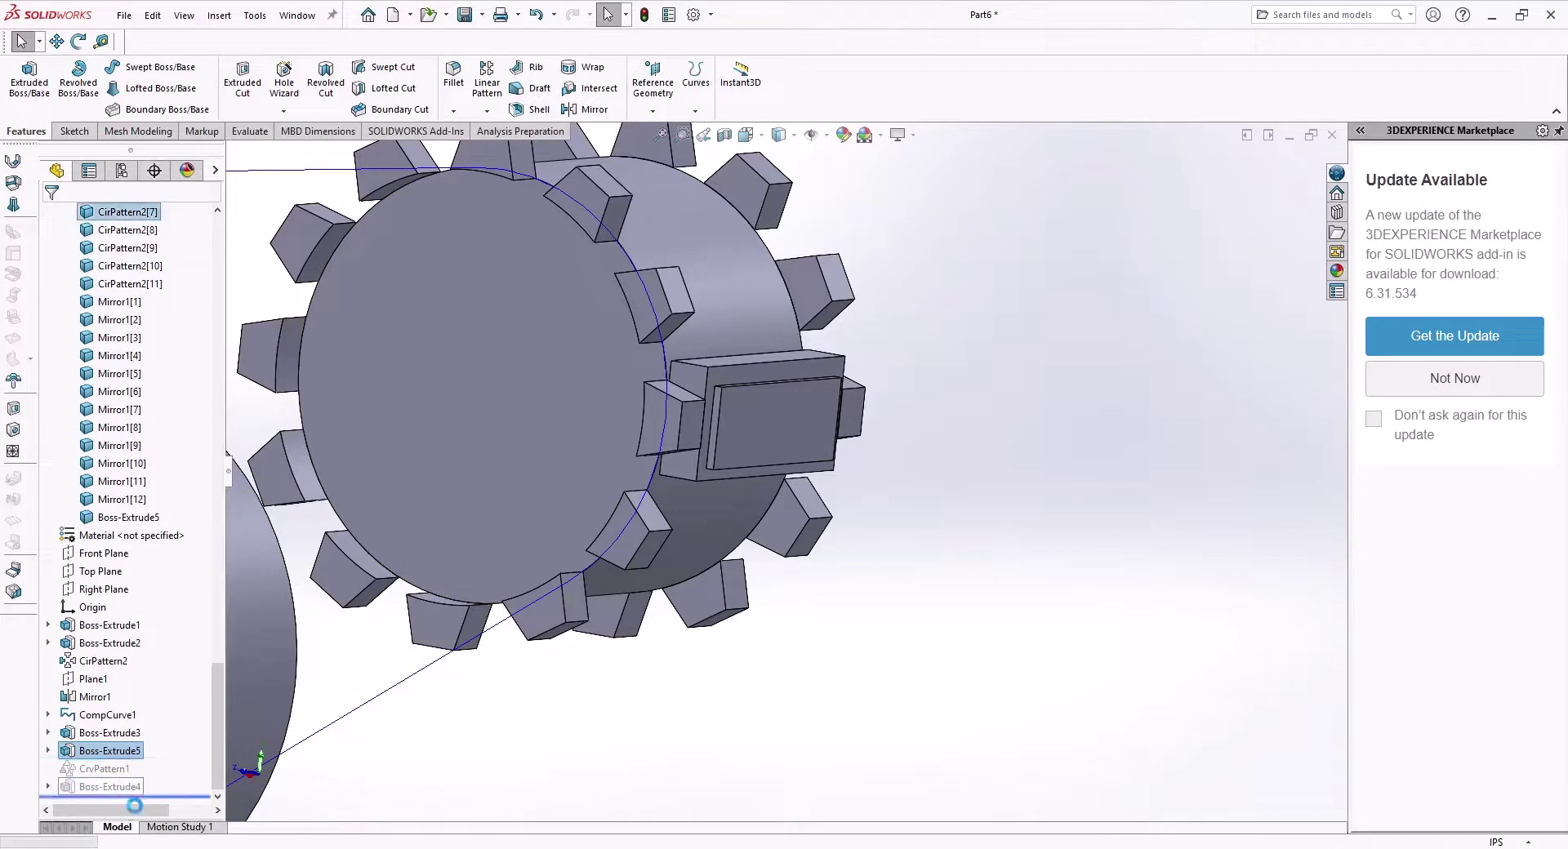
scroll(599, 478, "up", 5)
middle_click_drag(598, 471, 708, 537)
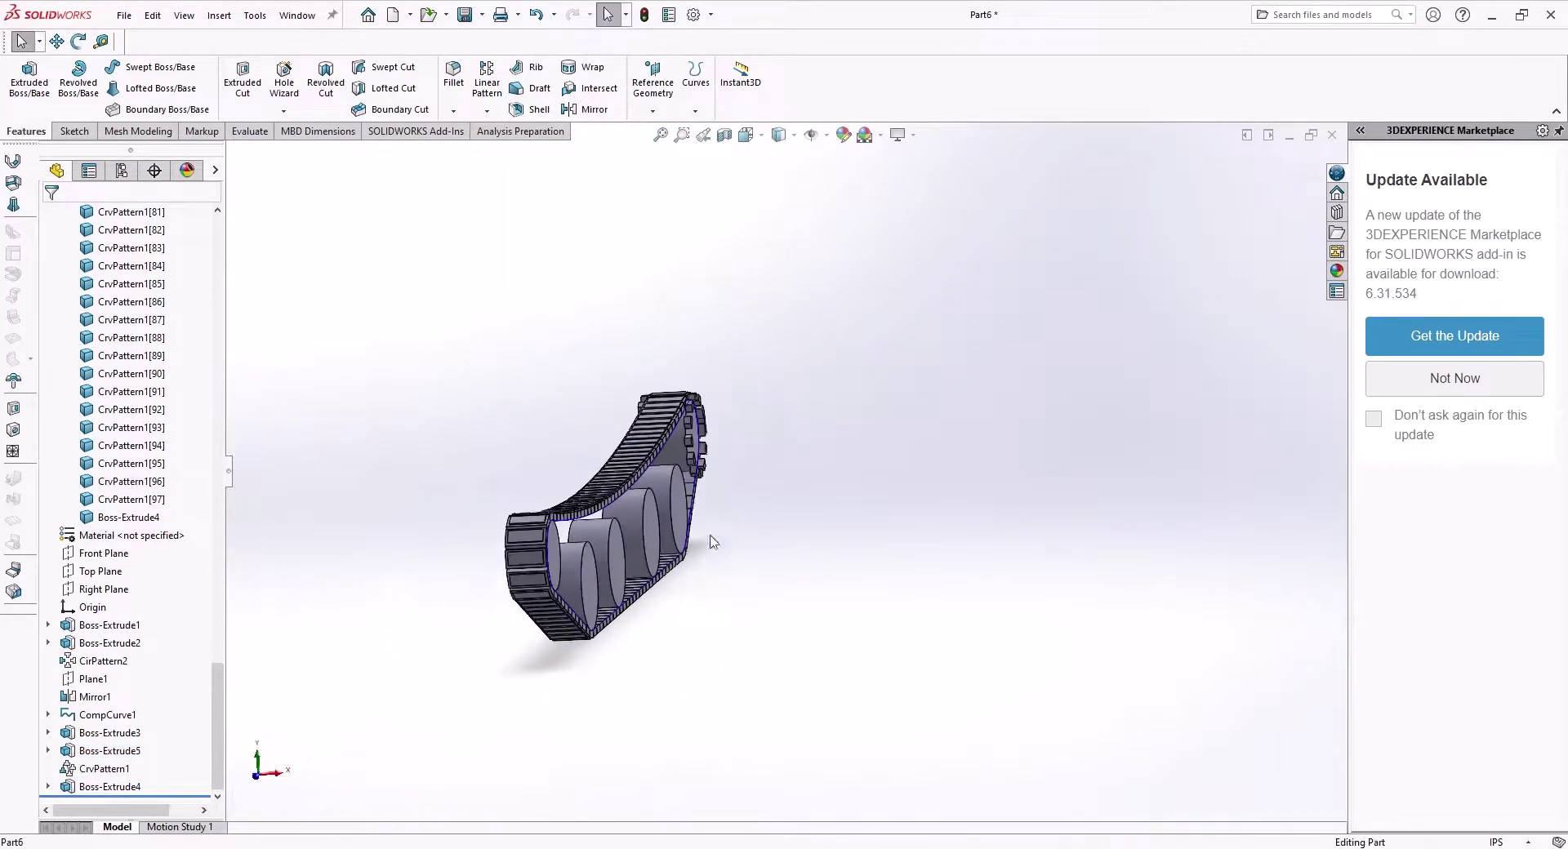
scroll(571, 523, "down", 4)
middle_click_drag(617, 484, 727, 455)
scroll(728, 455, "up", 5)
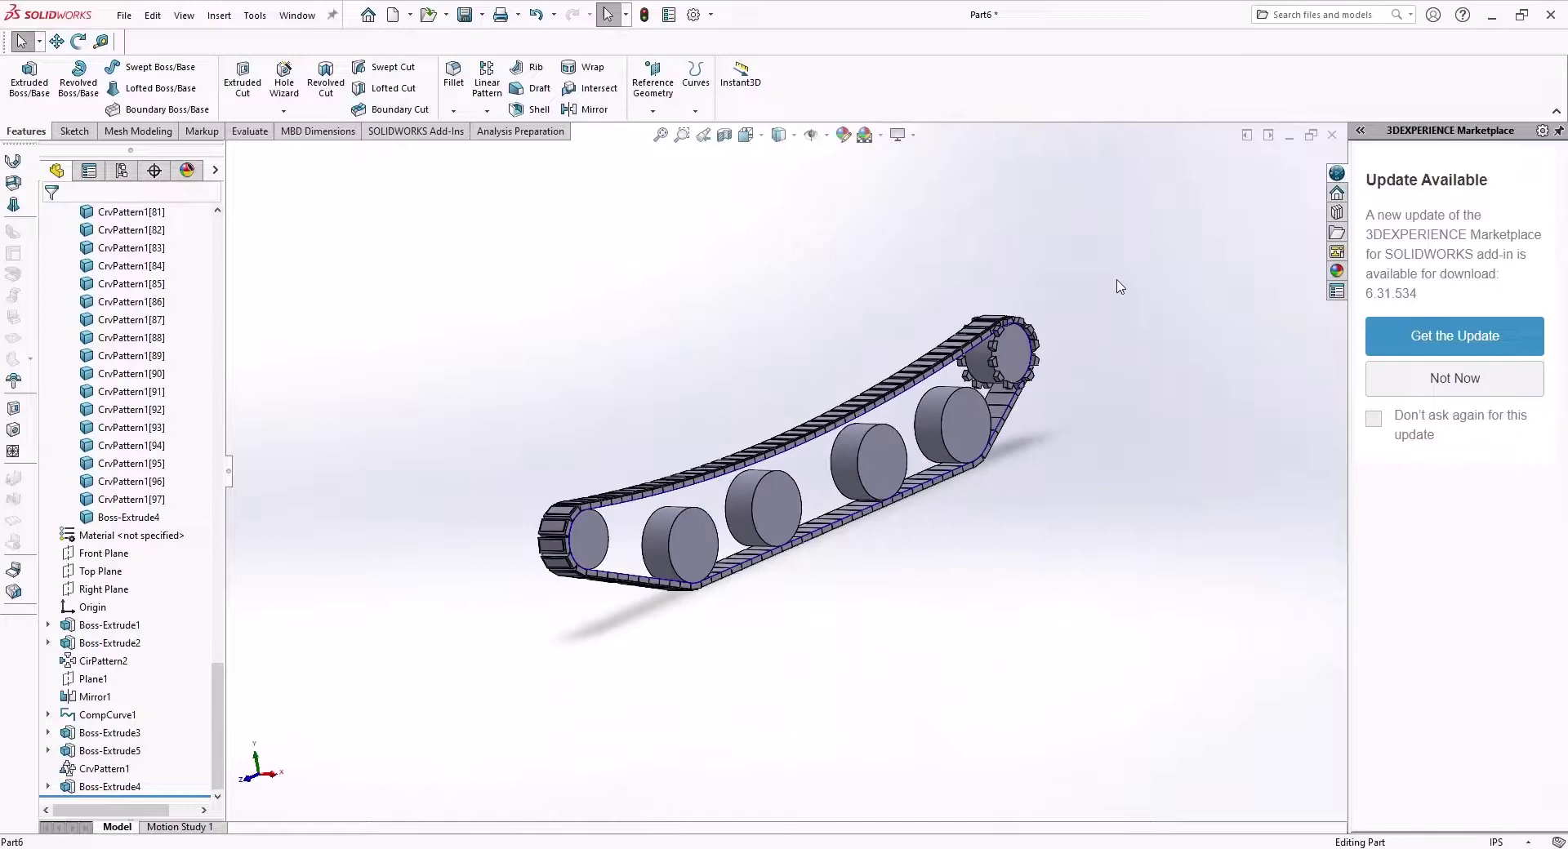
Start a Curve Driven Pattern with CompCurve1 as its direction, using 98 equally spaced instances
scroll(1046, 362, "down", 6)
scroll(852, 409, "down", 4)
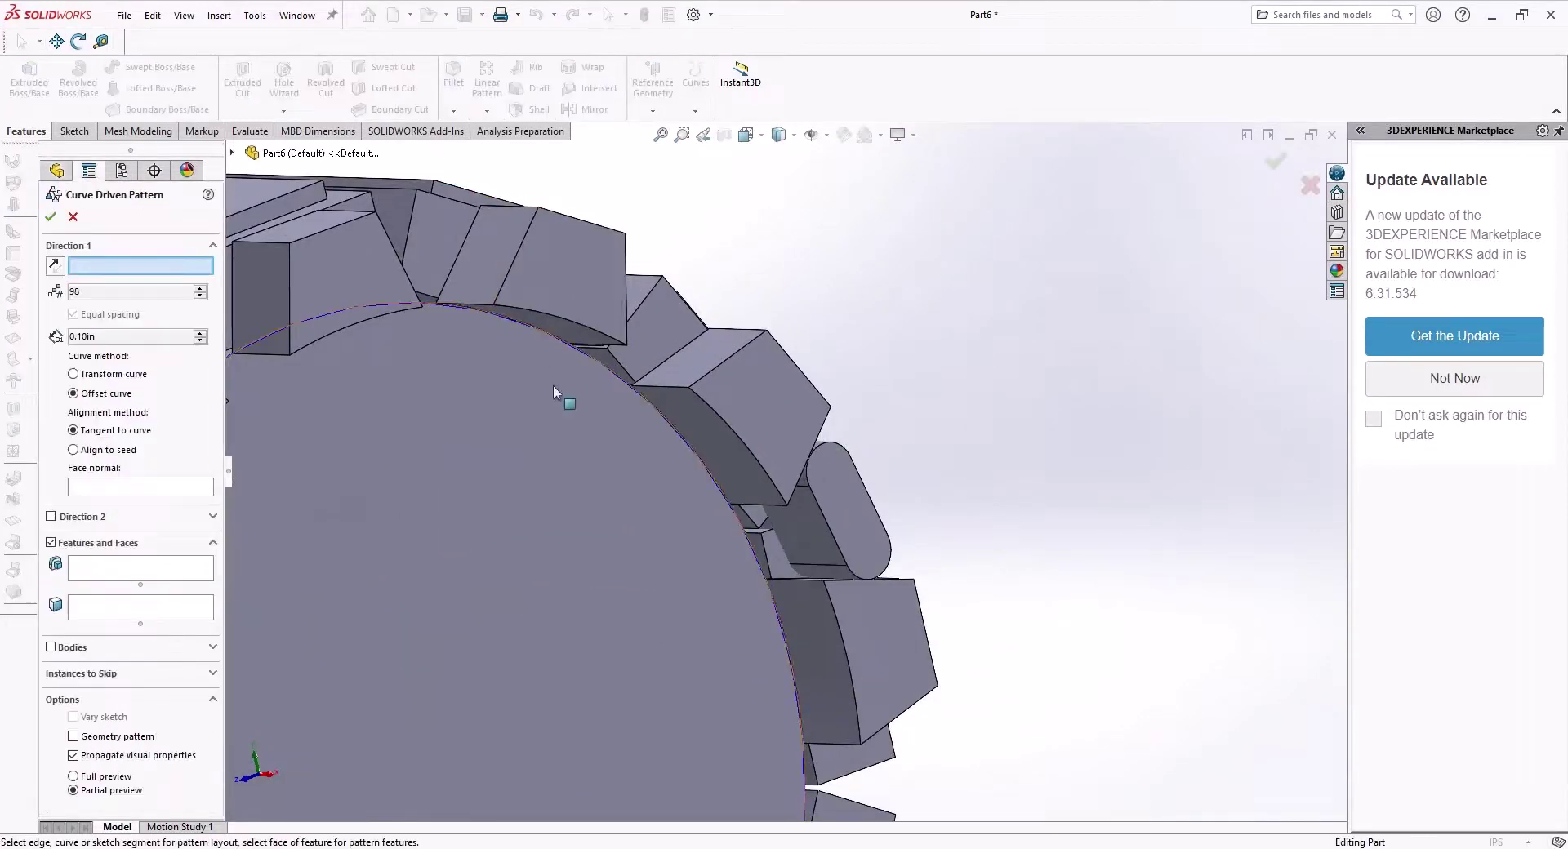
left_click(233, 154)
scroll(799, 544, "up", 6)
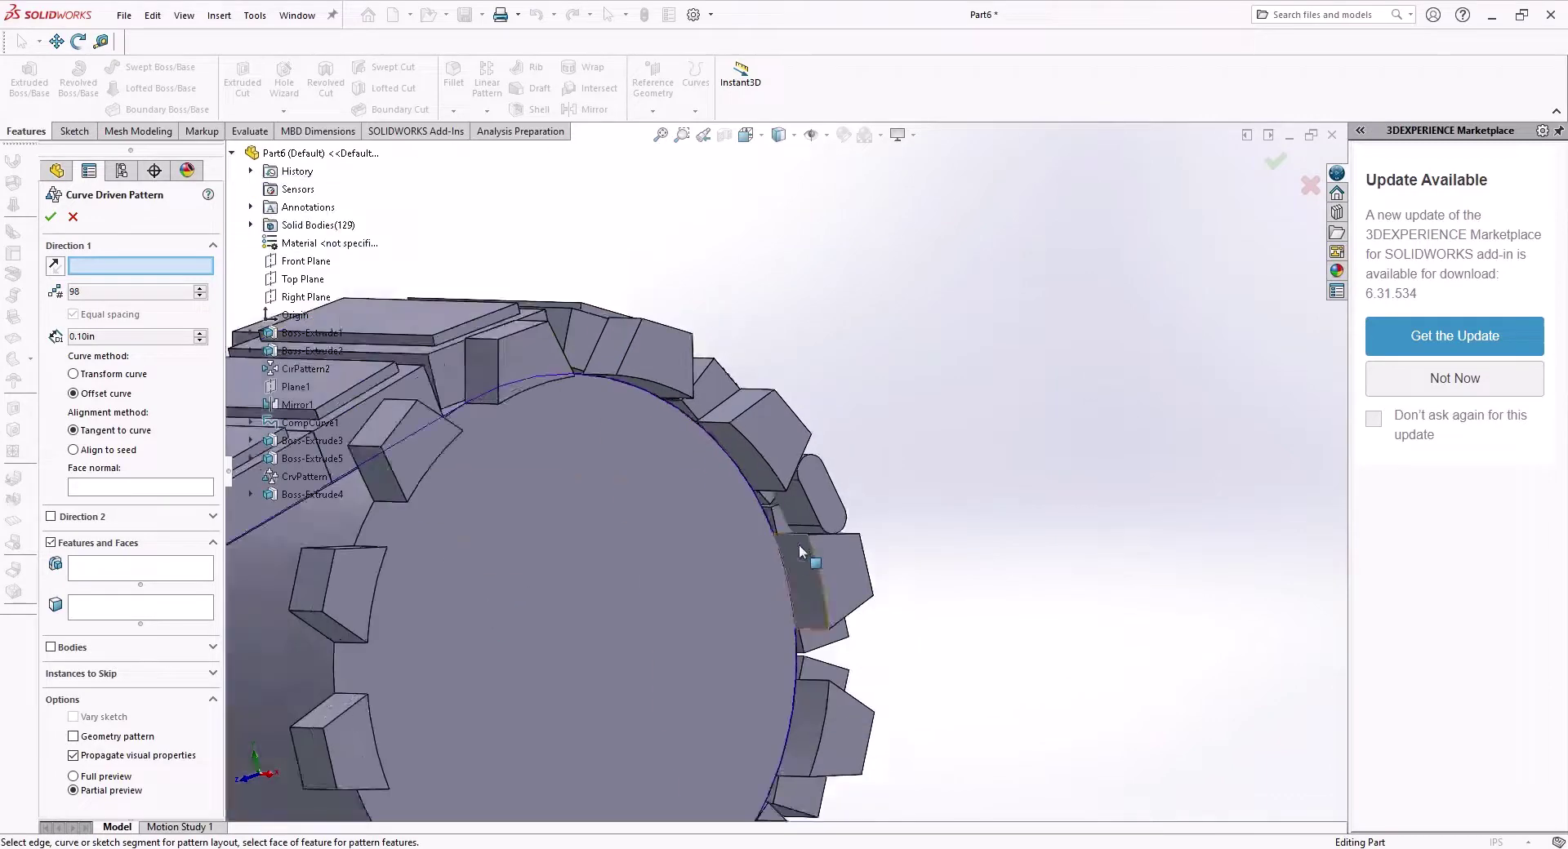
scroll(785, 476, "down", 6)
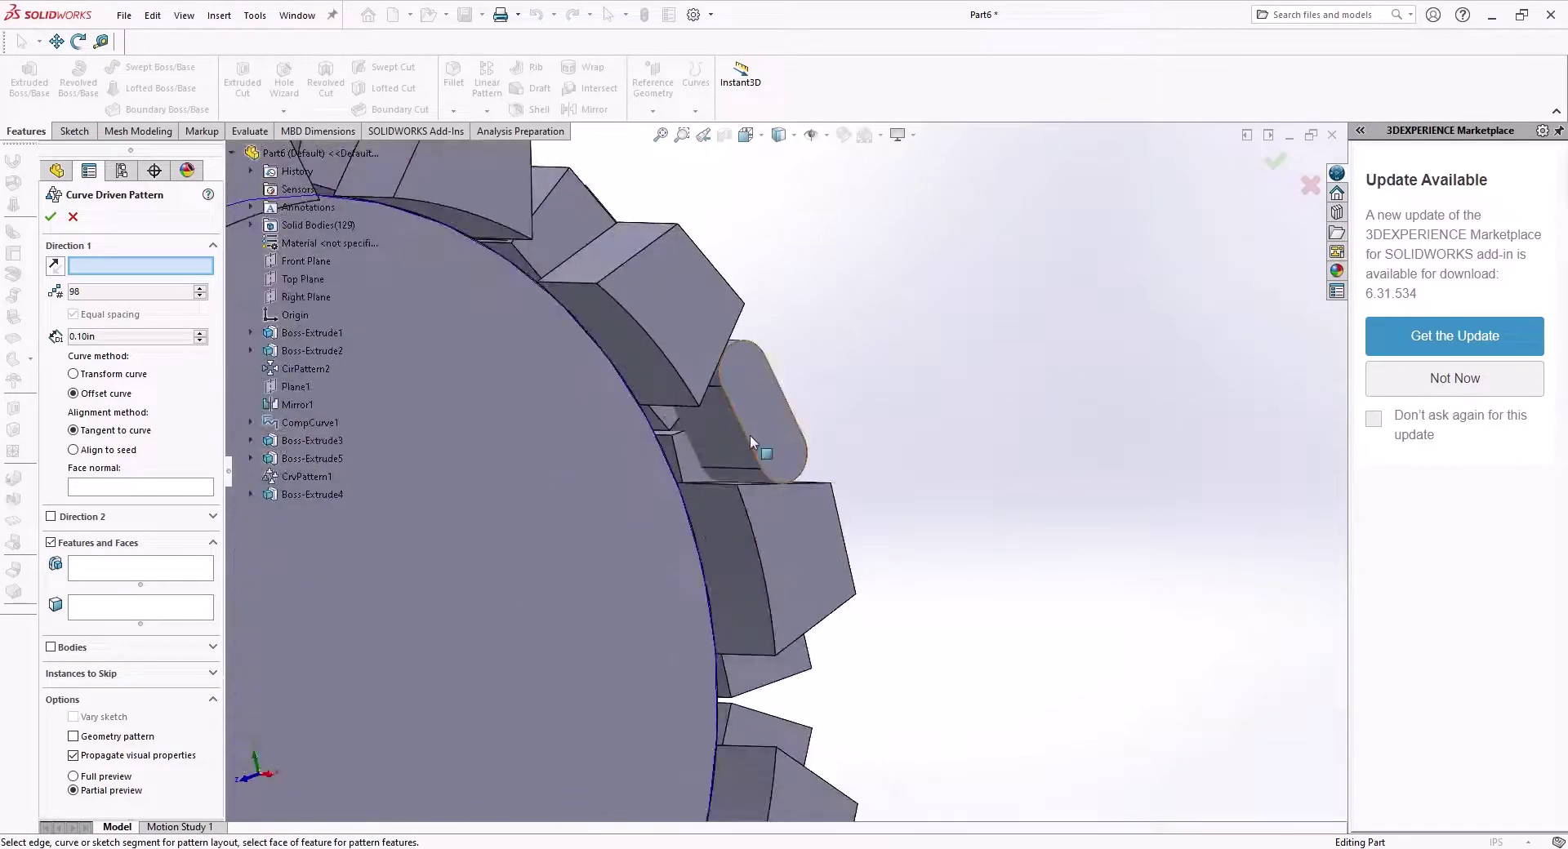
scroll(750, 434, "up", 5)
scroll(762, 456, "down", 5)
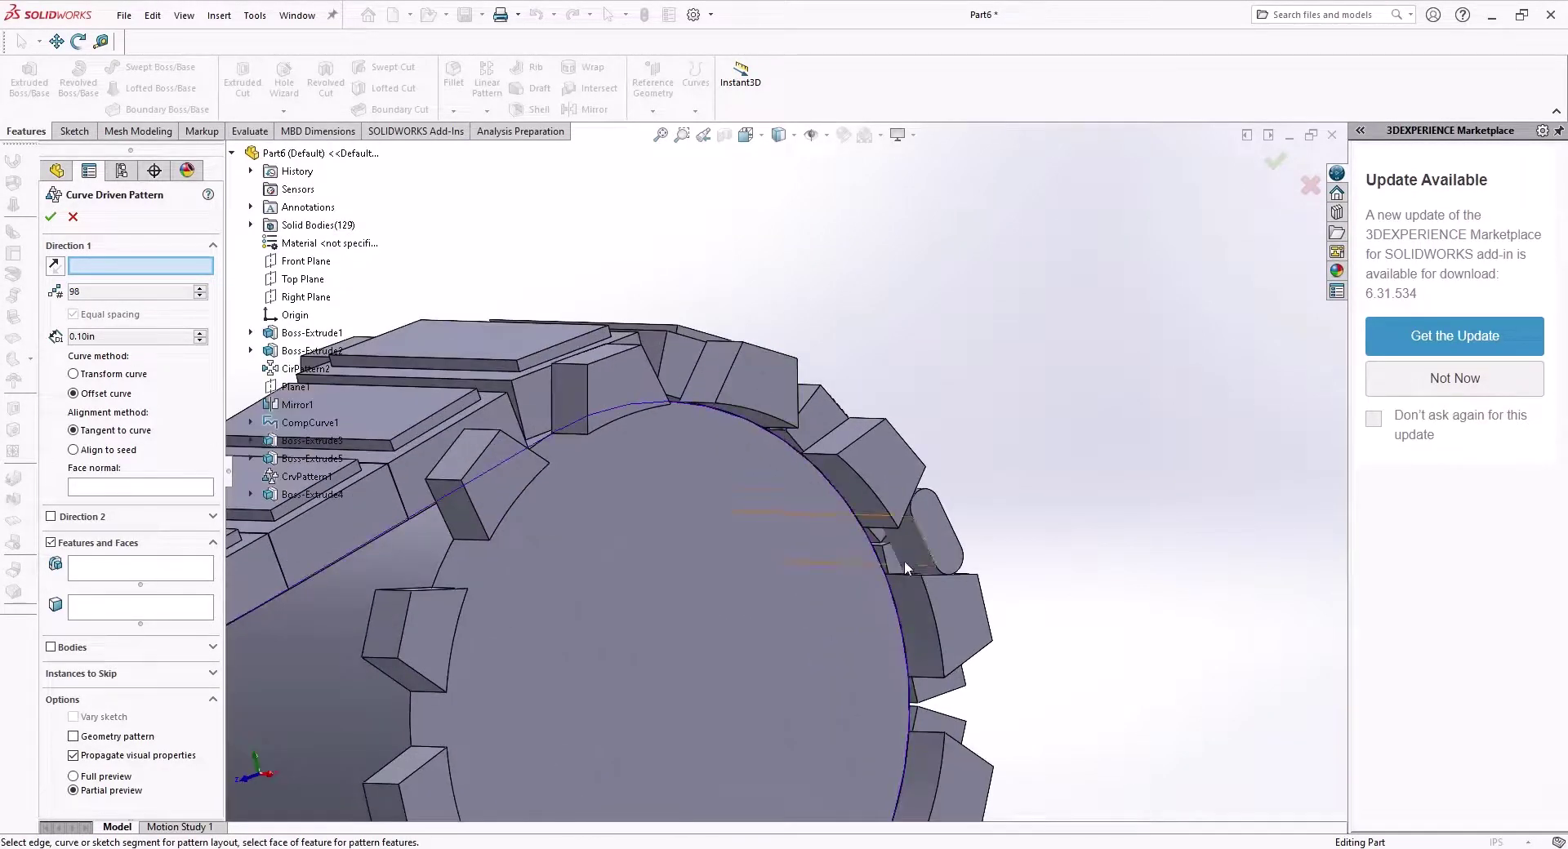
scroll(907, 567, "up", 5)
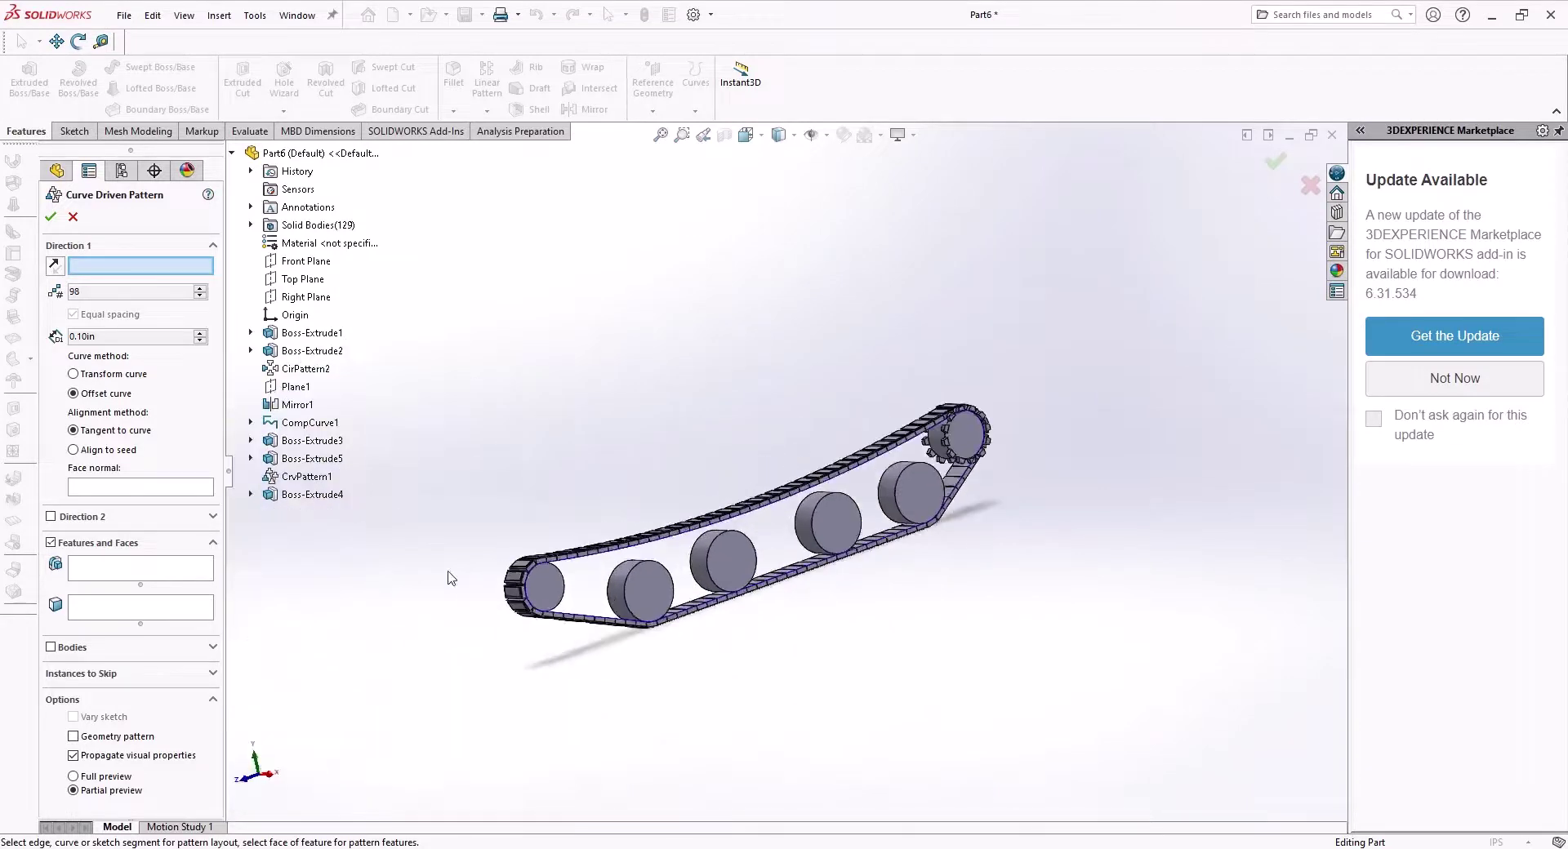
scroll(617, 604, "down", 5)
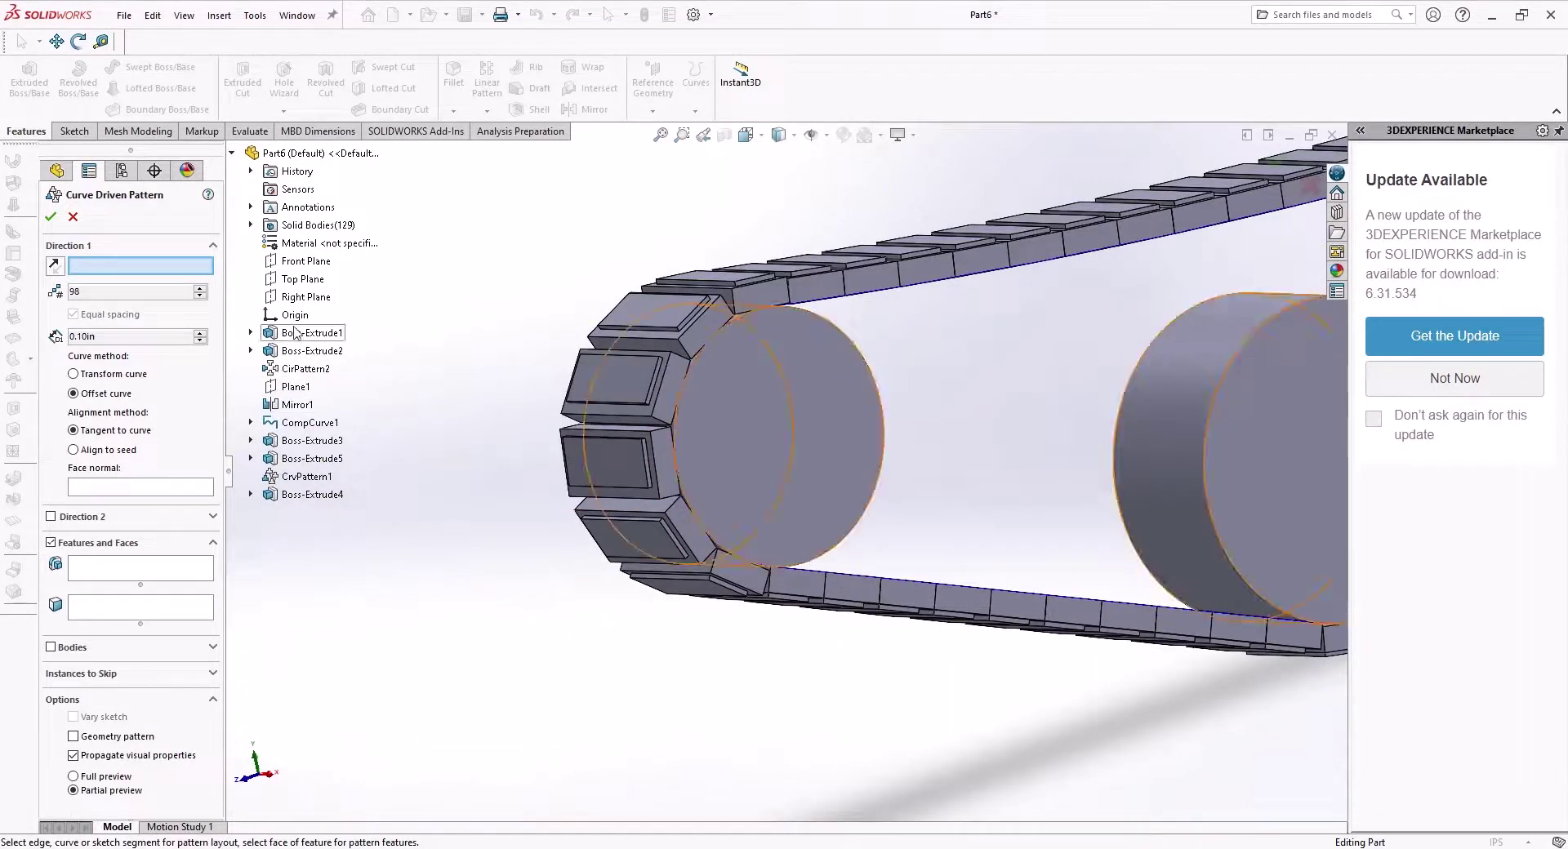
scroll(1053, 400, "up", 5)
scroll(1054, 400, "down", 3)
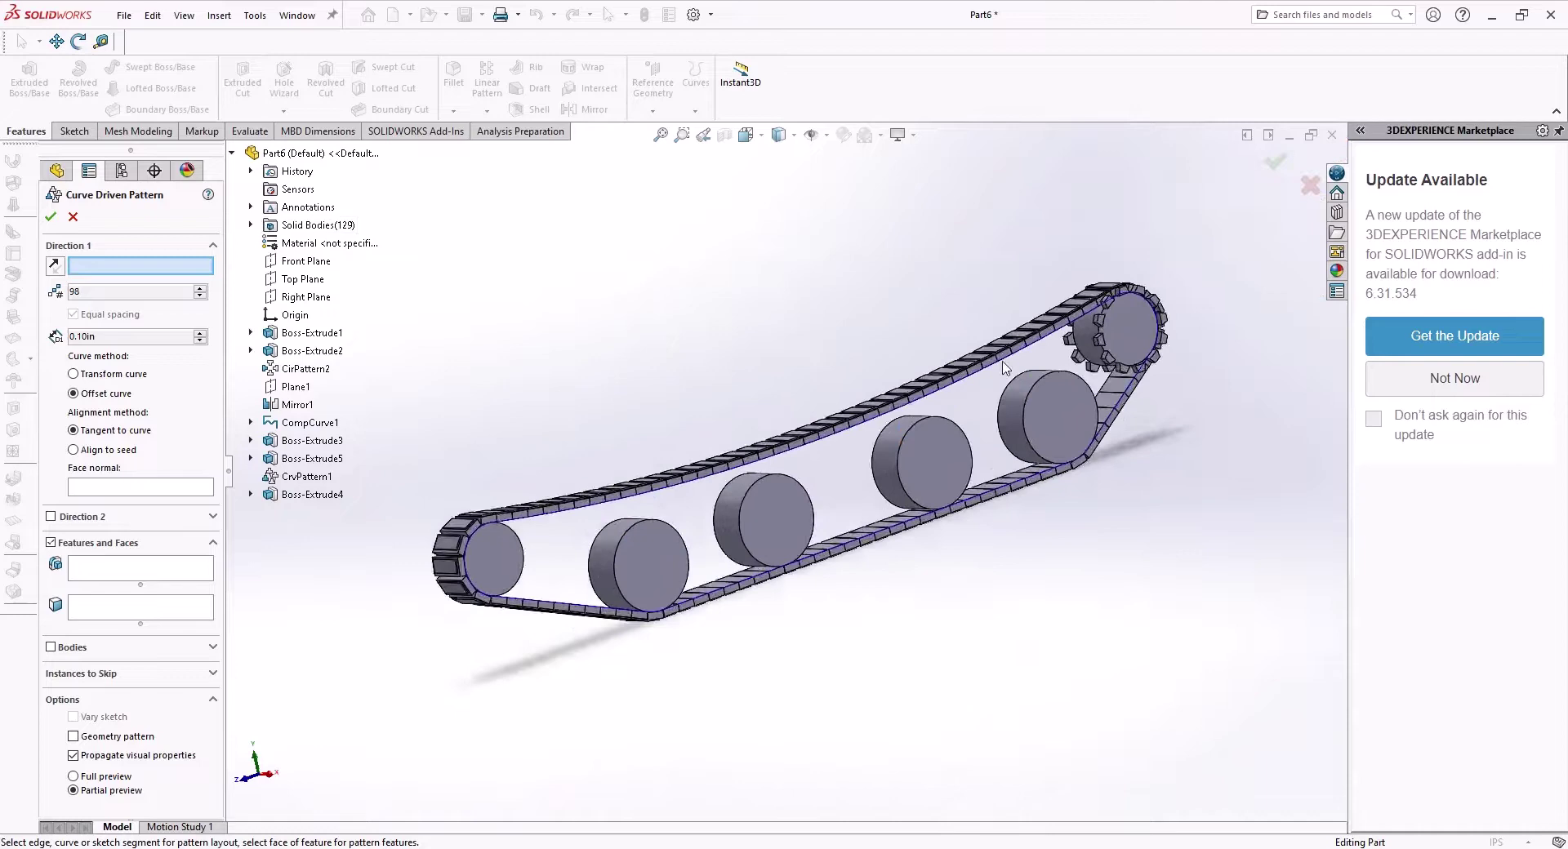
left_click(301, 424)
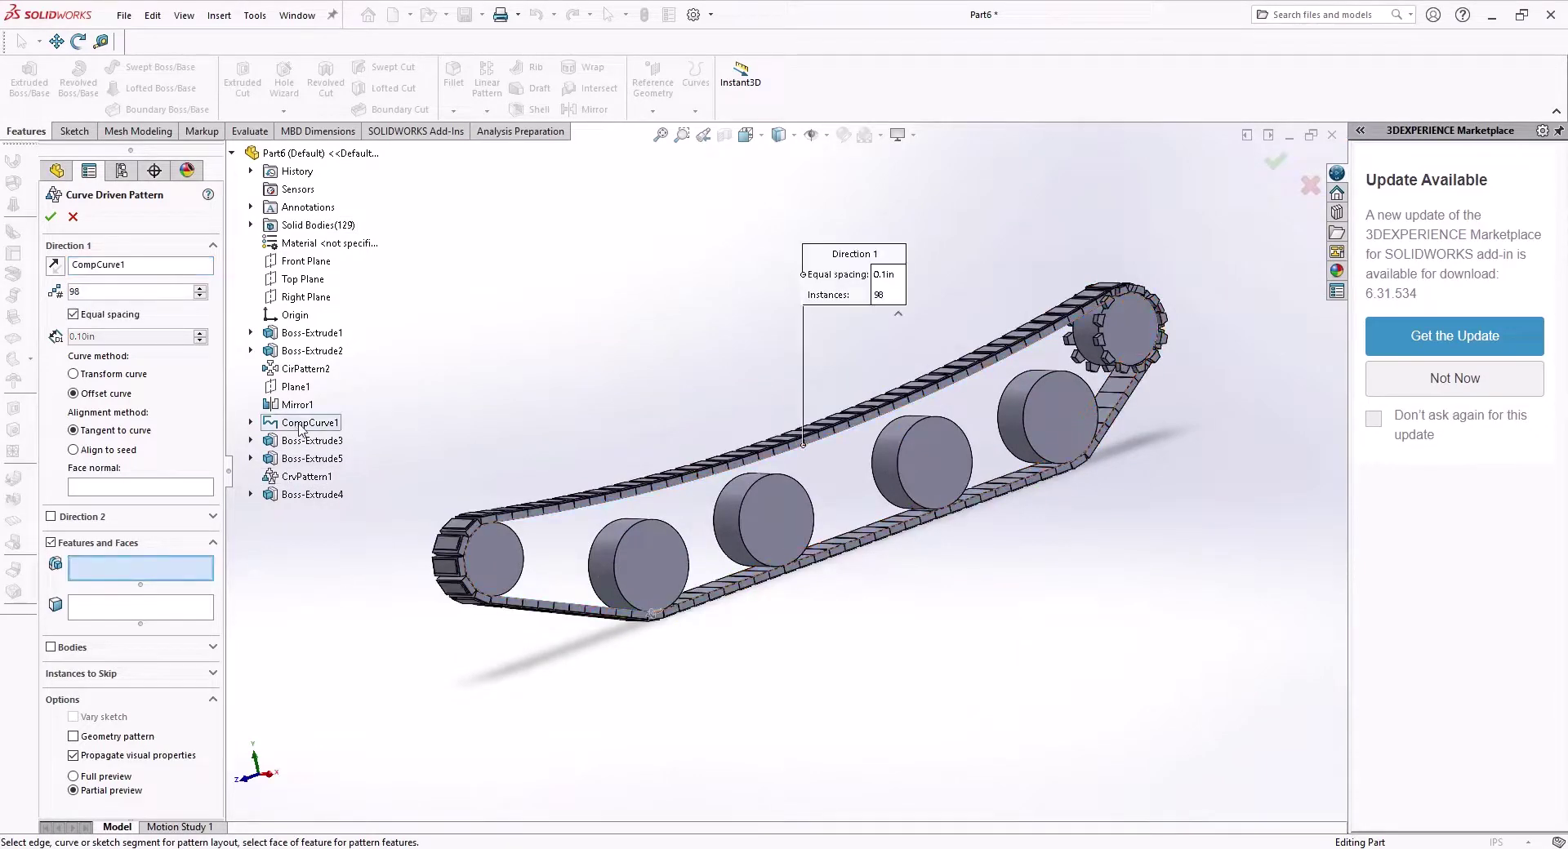
Pattern the slot-shaped connector as a body along the composite curve, keeping Offset curve and Tangent to curve, and accept it
left_click(51, 647)
scroll(1137, 332, "down", 5)
scroll(572, 482, "down", 4)
left_click(572, 488)
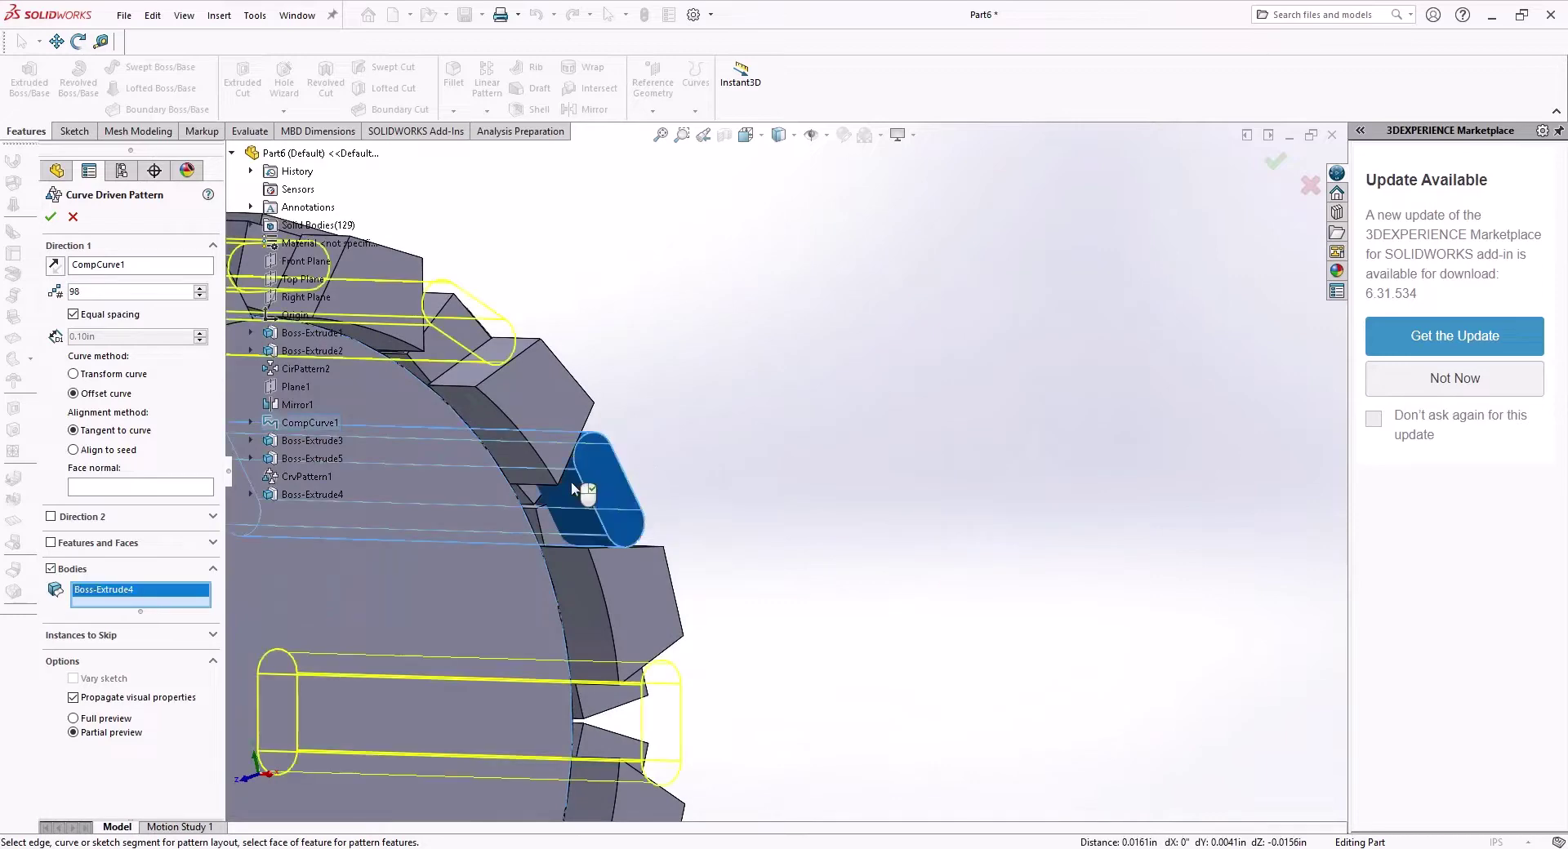
scroll(938, 444, "up", 10)
scroll(575, 569, "down", 2)
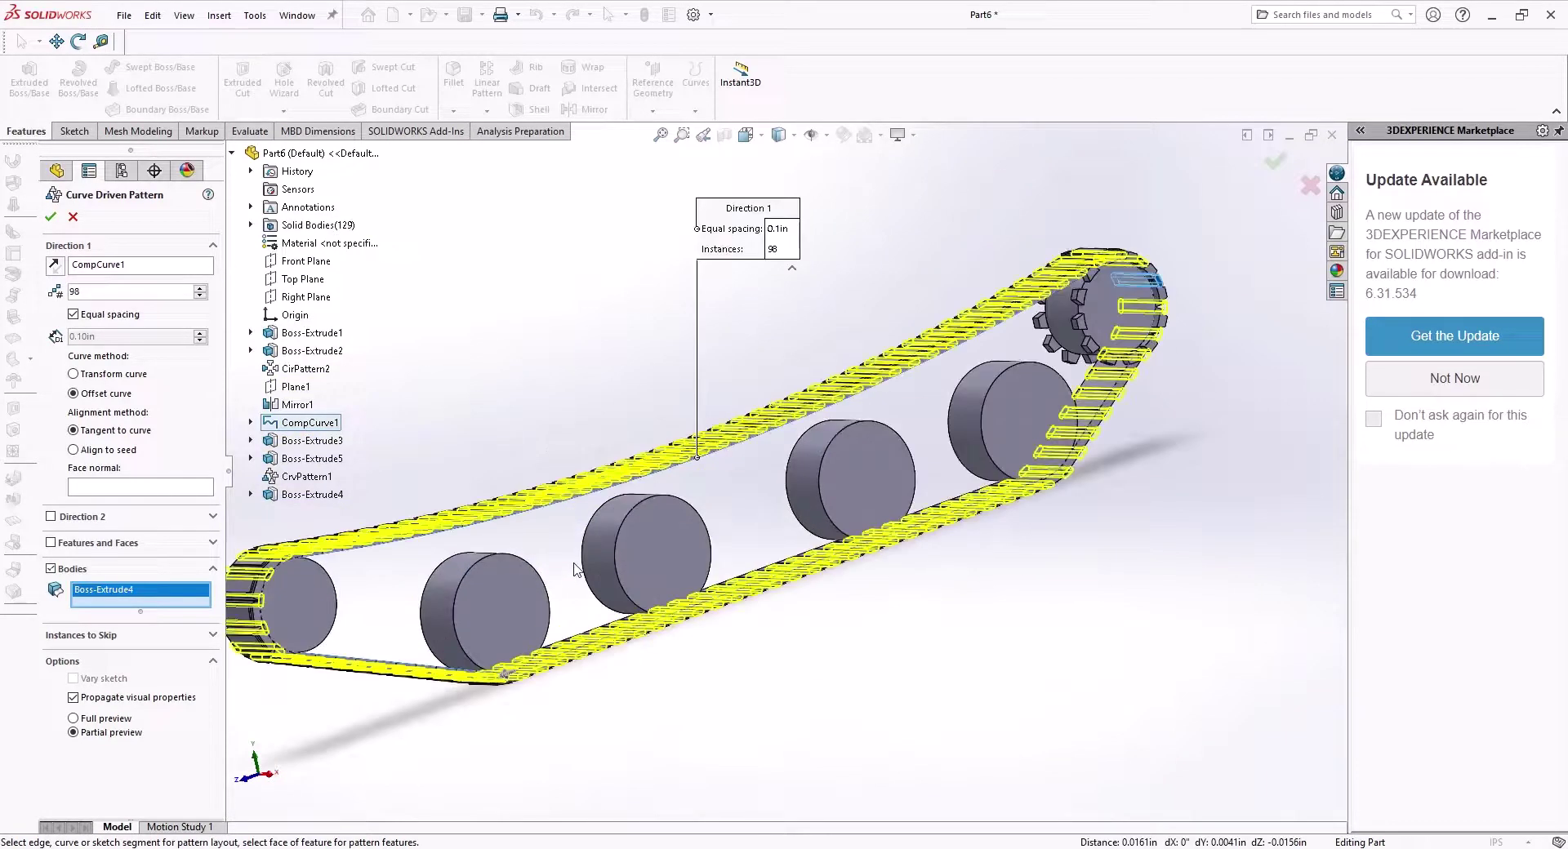
left_click(51, 219)
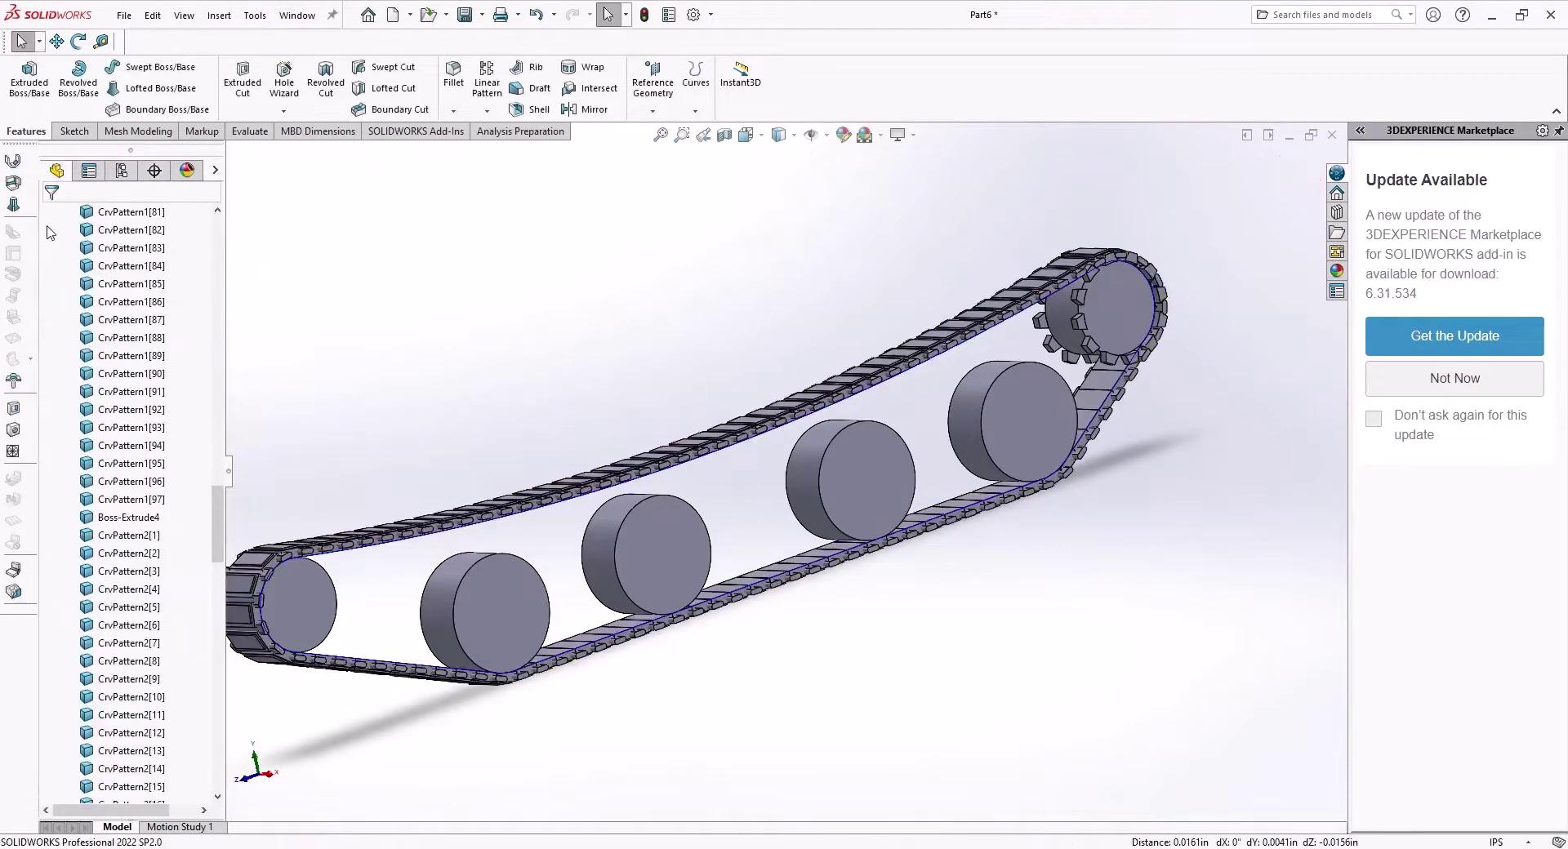
Try to hide the composite curve where it meets the small wheel opposite the sprocket
middle_click_drag(665, 374, 720, 385)
scroll(119, 400, "up", 20)
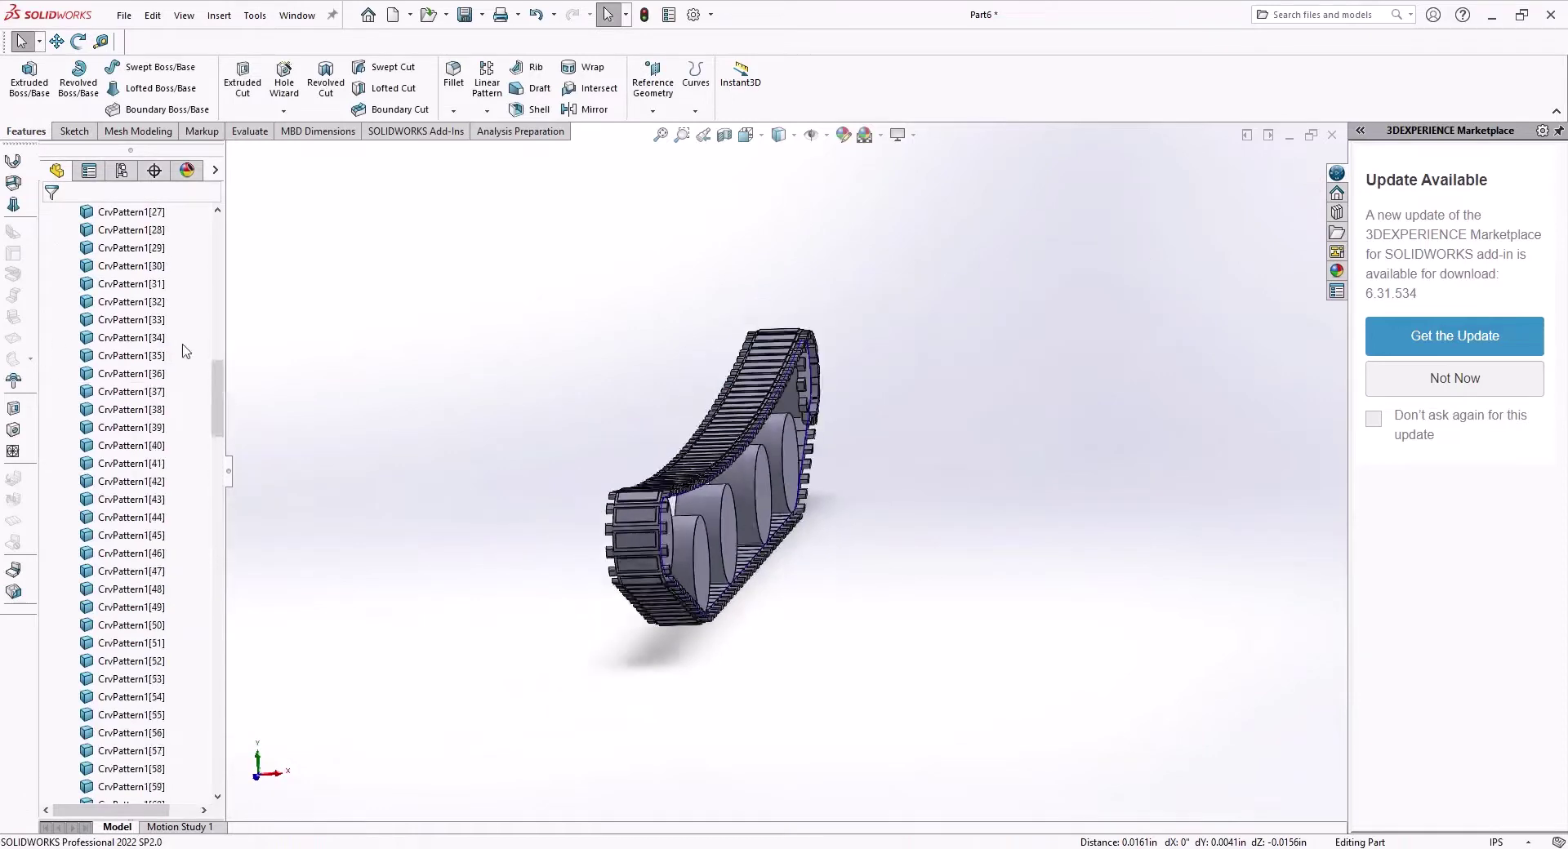
middle_click_drag(506, 481, 692, 455)
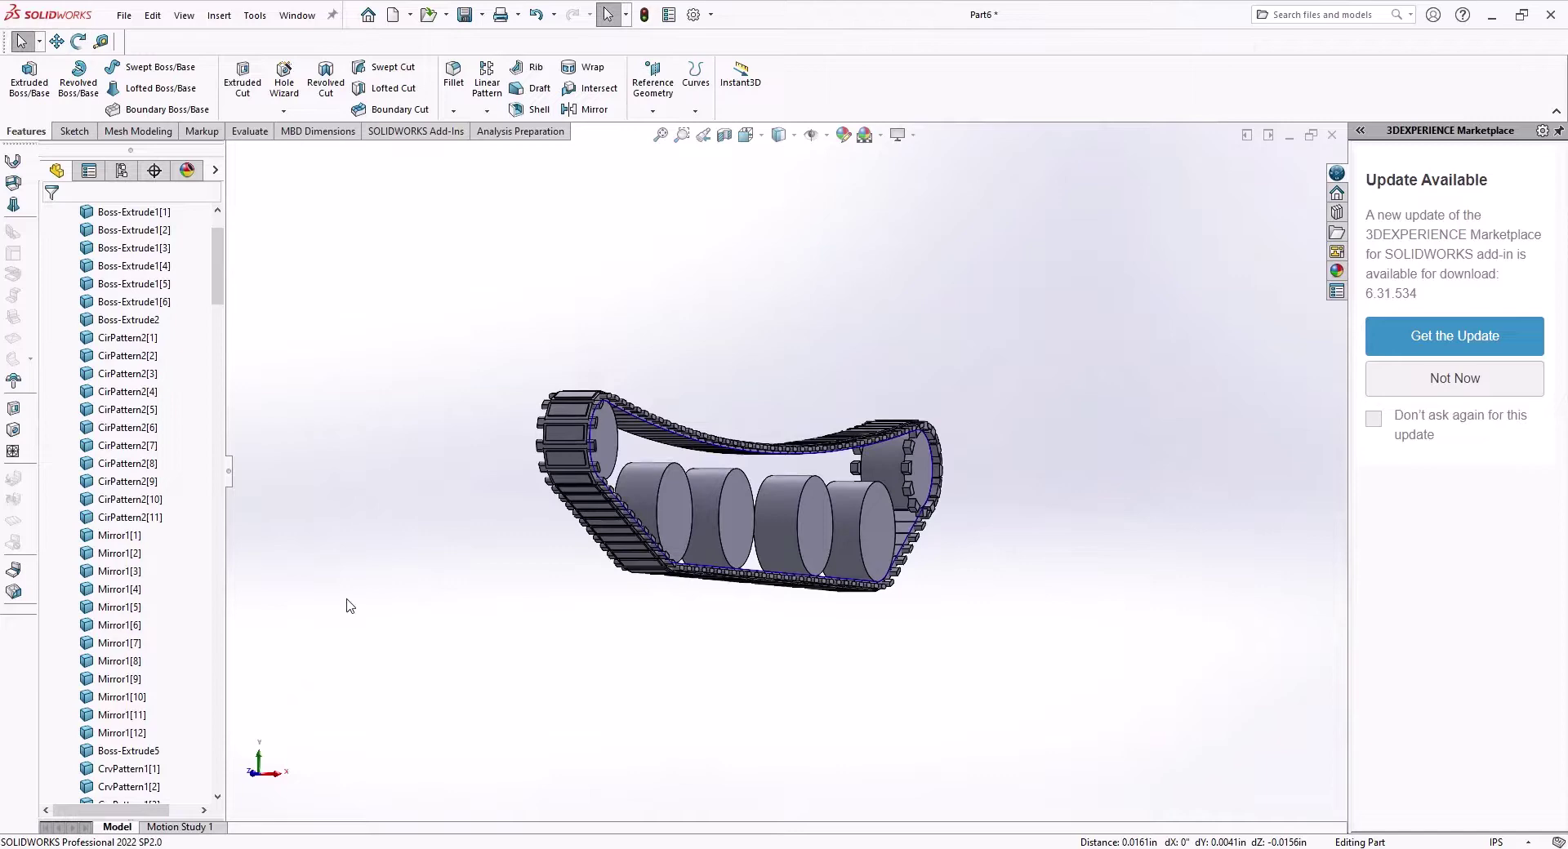
scroll(619, 413, "down", 8)
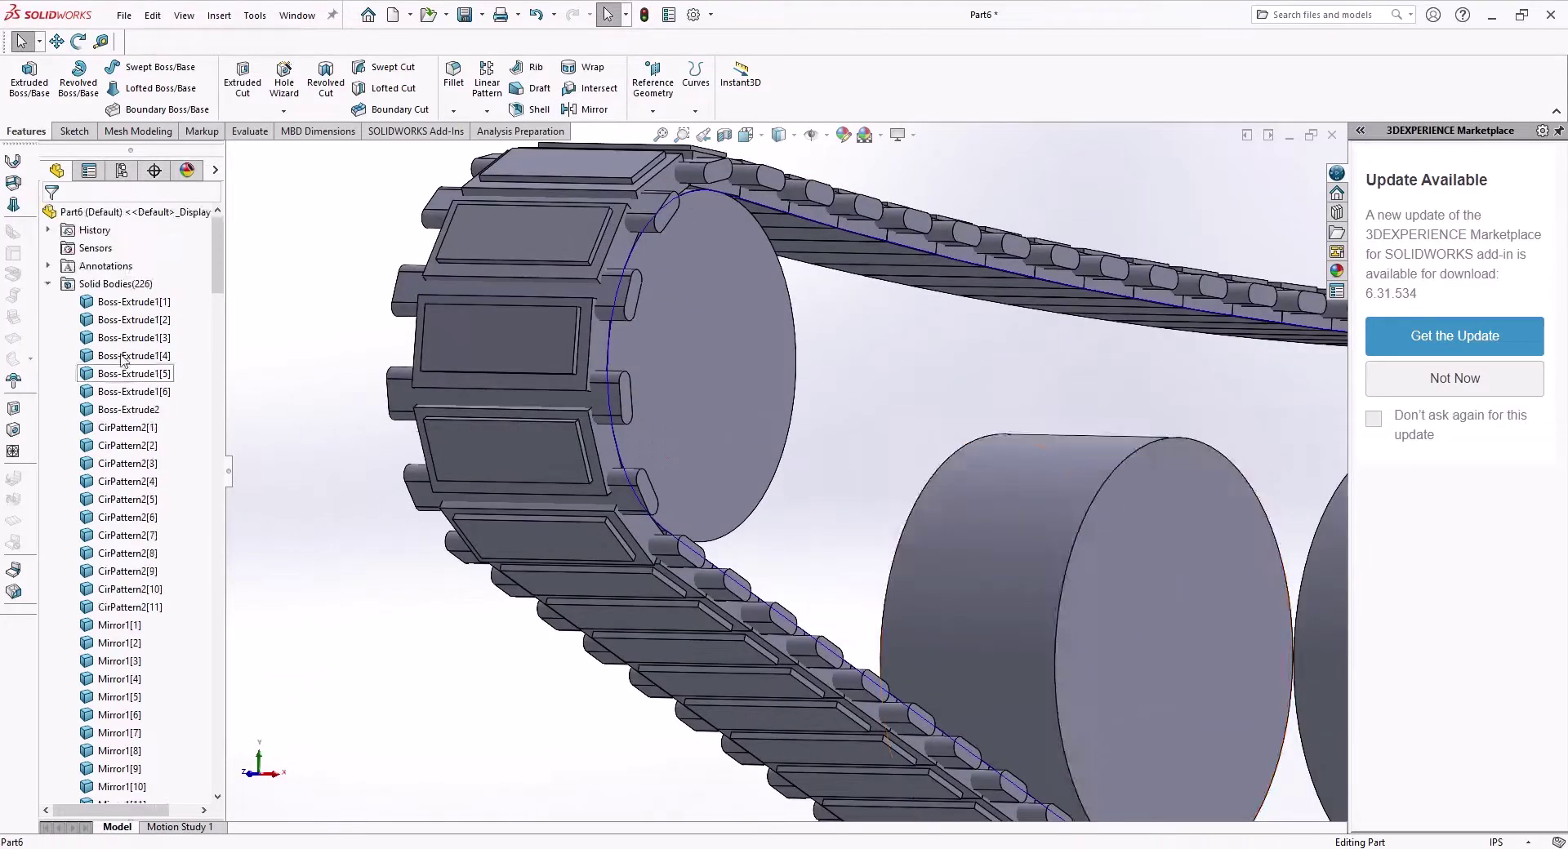
scroll(609, 364, "down", 2)
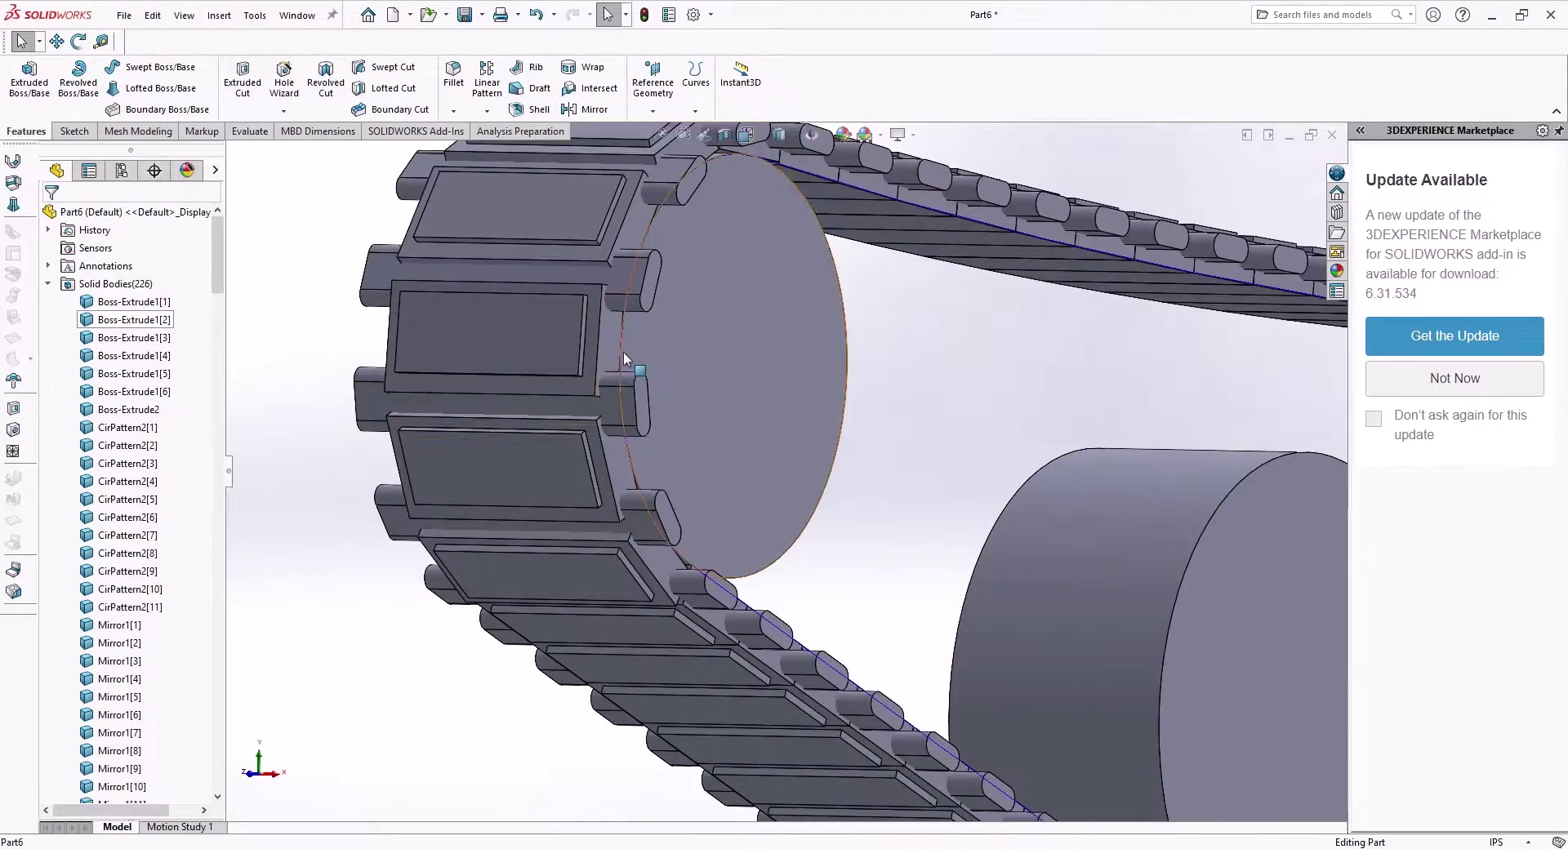
left_click(624, 351)
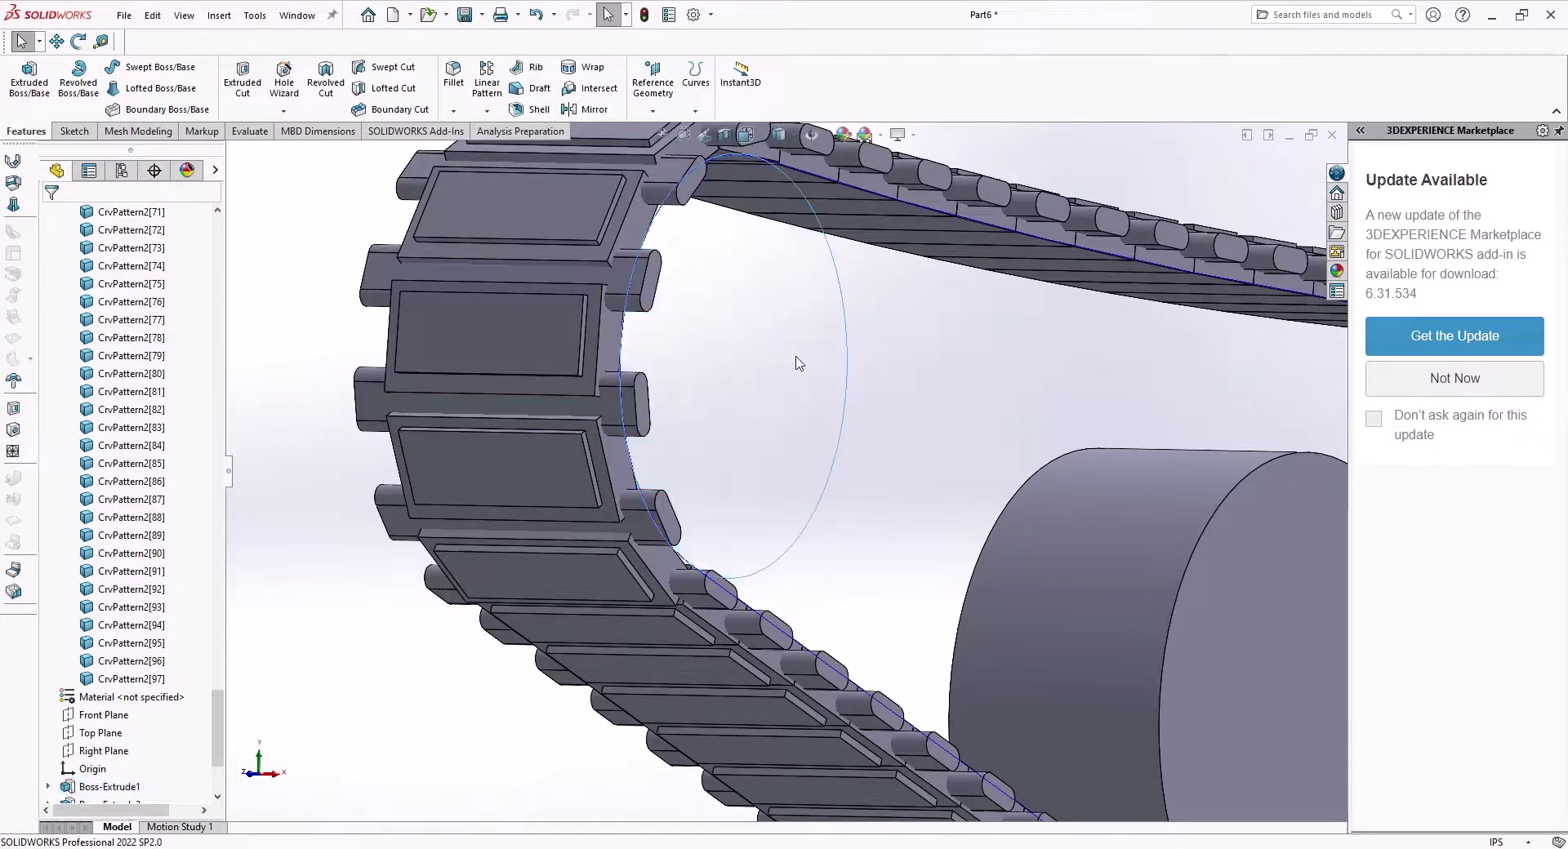
Undo the hiding of the small end wheel and hide the composite curve that runs around the track
scroll(801, 356, "up", 2)
key("ctrl+z")
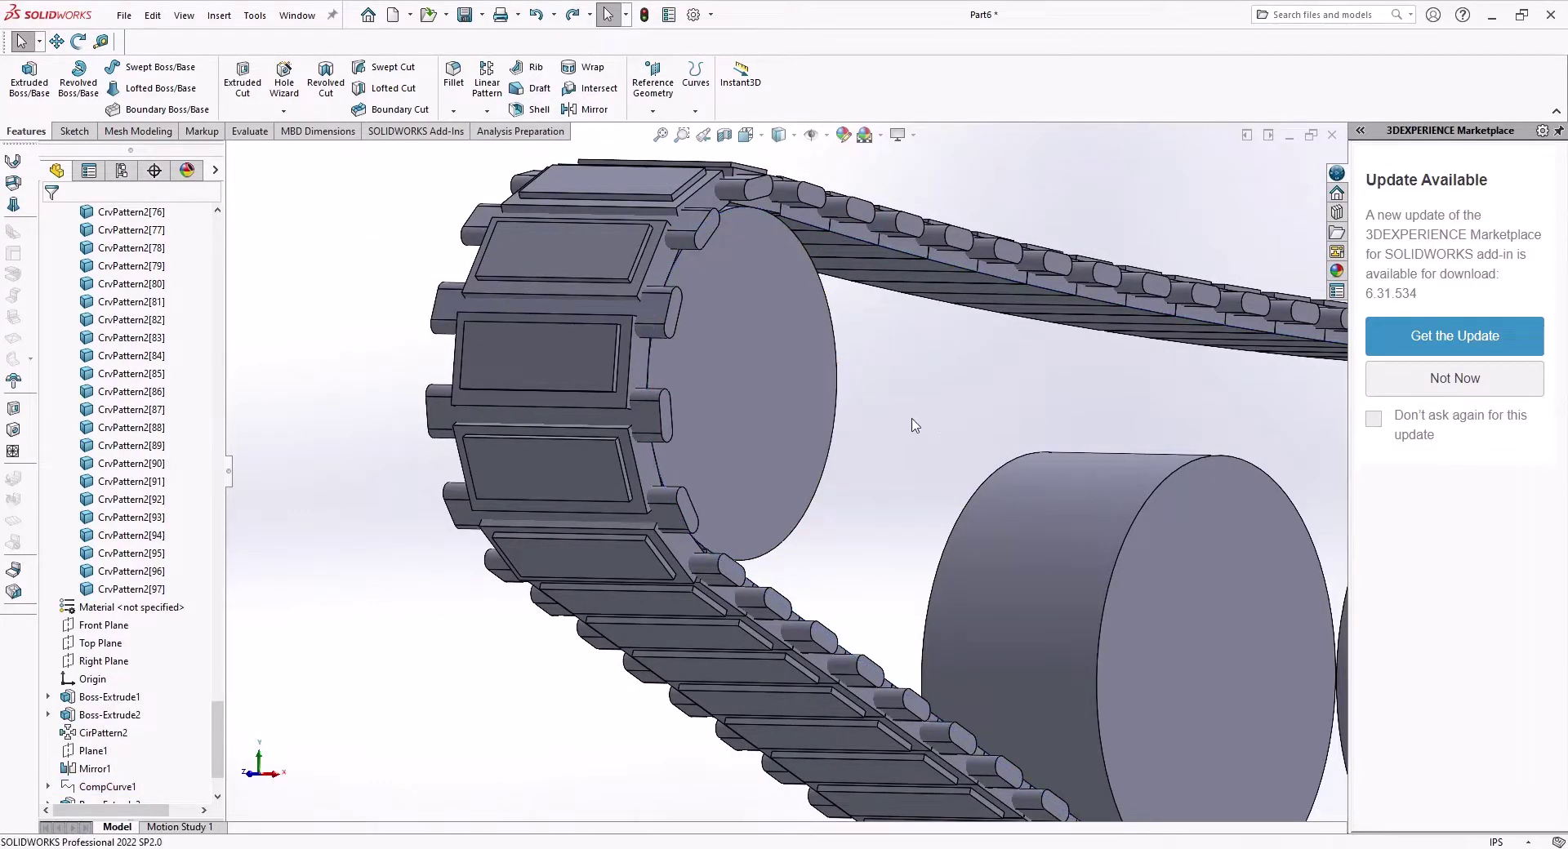
middle_click_drag(910, 427, 869, 434)
scroll(886, 412, "up", 5)
scroll(869, 433, "up", 2)
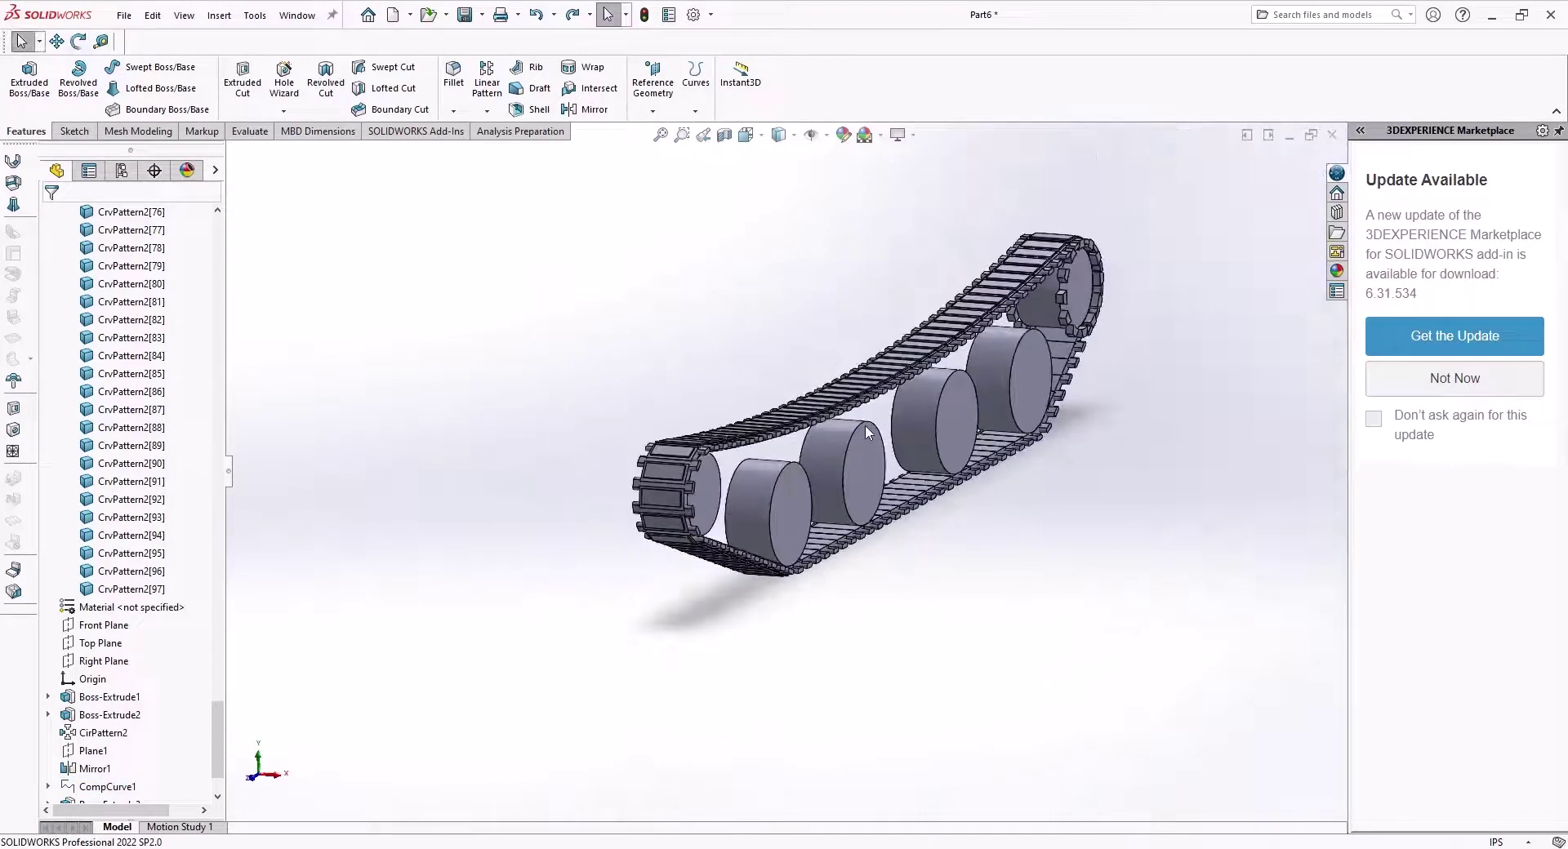
scroll(874, 433, "down", 2)
scroll(147, 321, "up", 12)
scroll(147, 413, "down", 14)
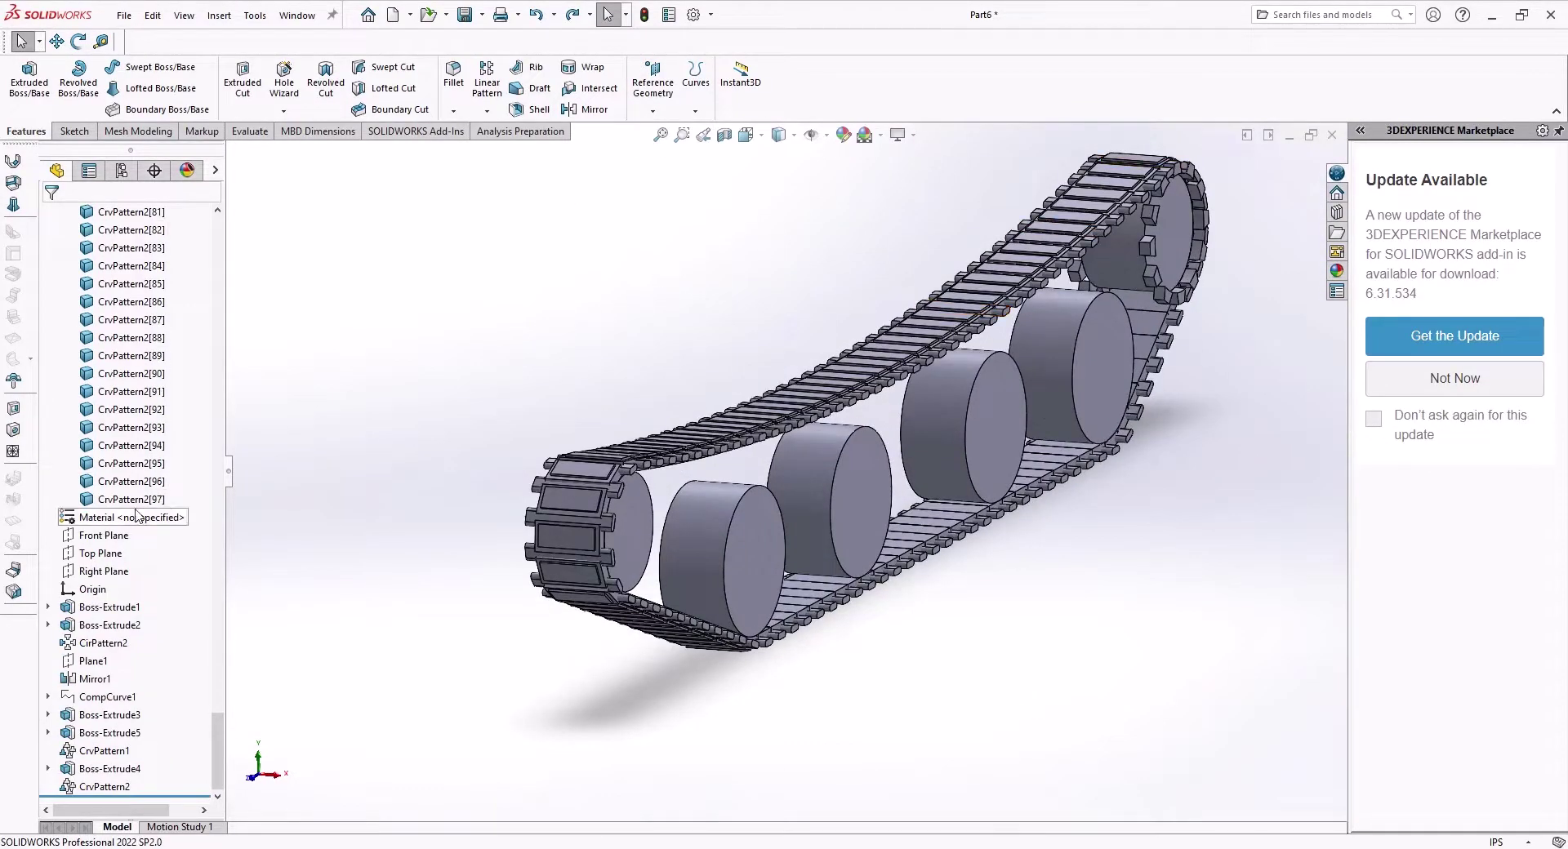
Examine up close how the track links and connectors meet the small end wheel opposite the sprocket
scroll(546, 544, "down", 1)
middle_click_drag(546, 544, 527, 515)
scroll(555, 519, "up", 5)
scroll(608, 462, "down", 8)
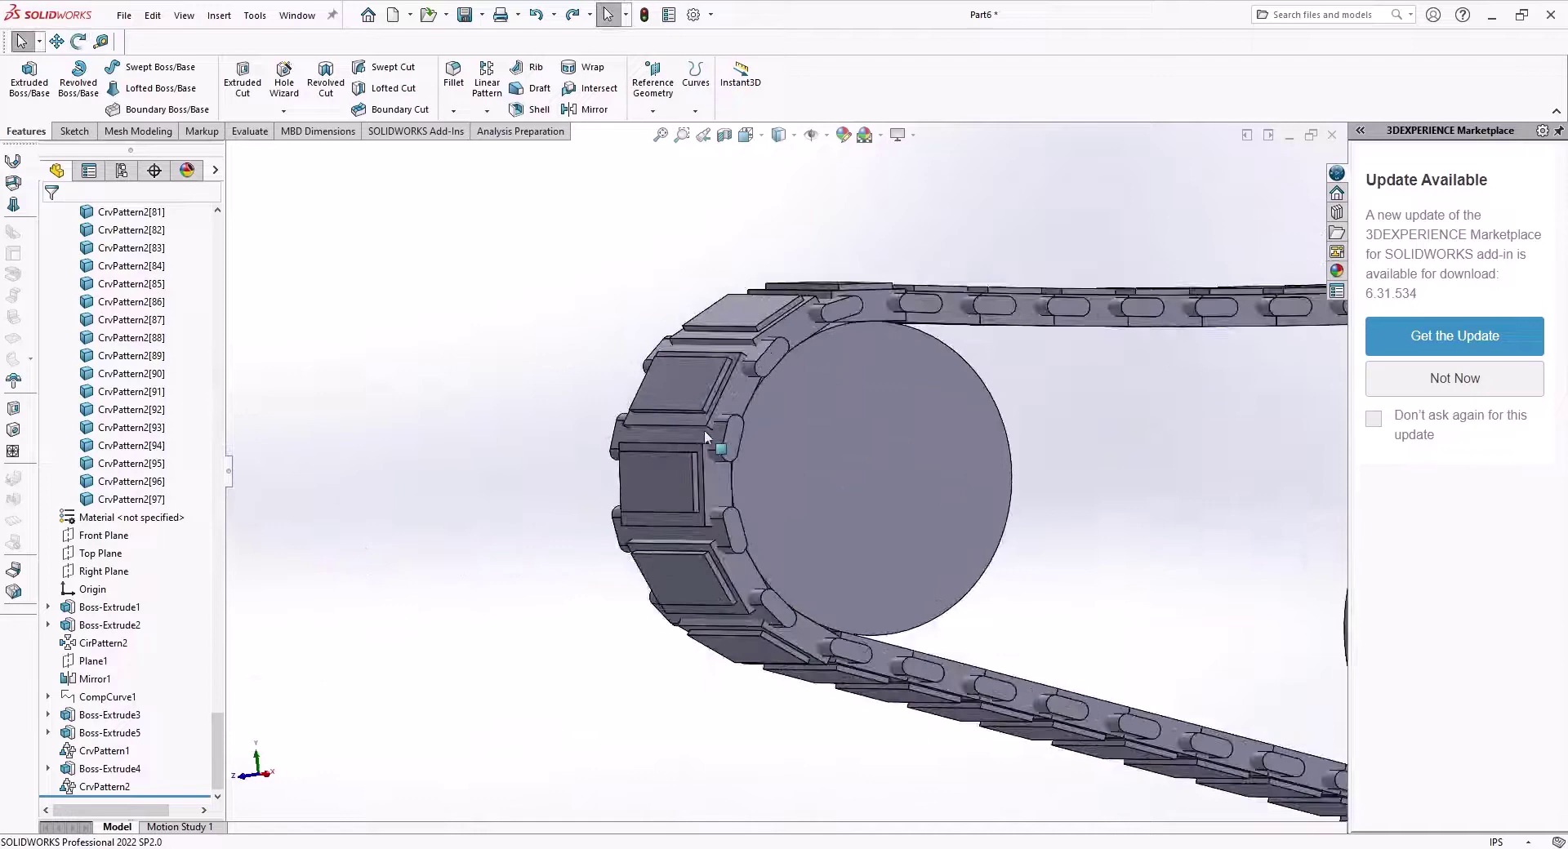
middle_click_drag(718, 447, 761, 427)
scroll(763, 425, "down", 12)
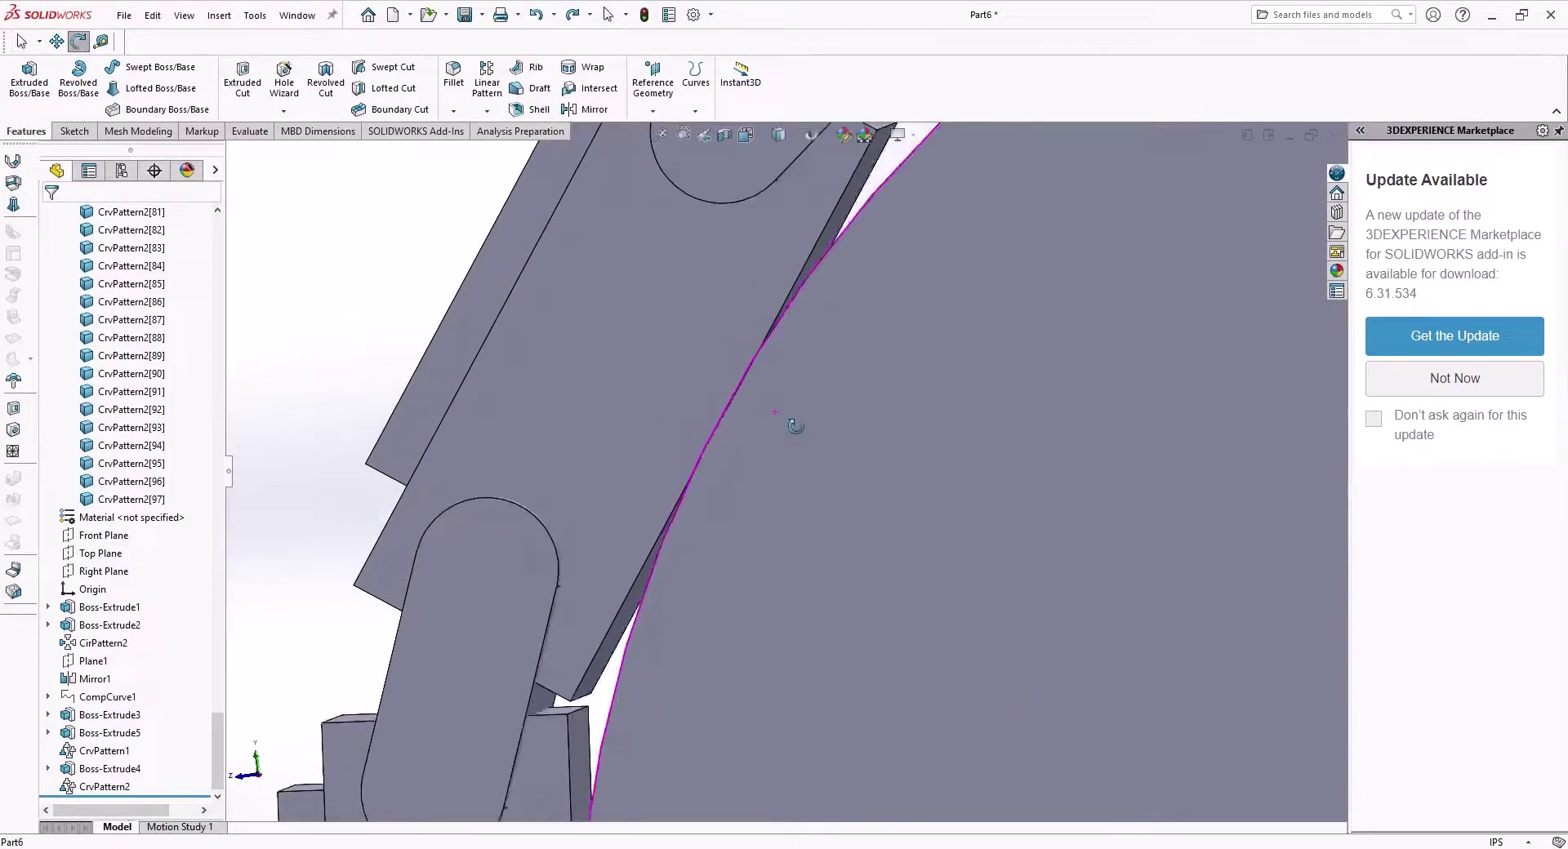
scroll(739, 419, "down", 3)
scroll(772, 432, "up", 10)
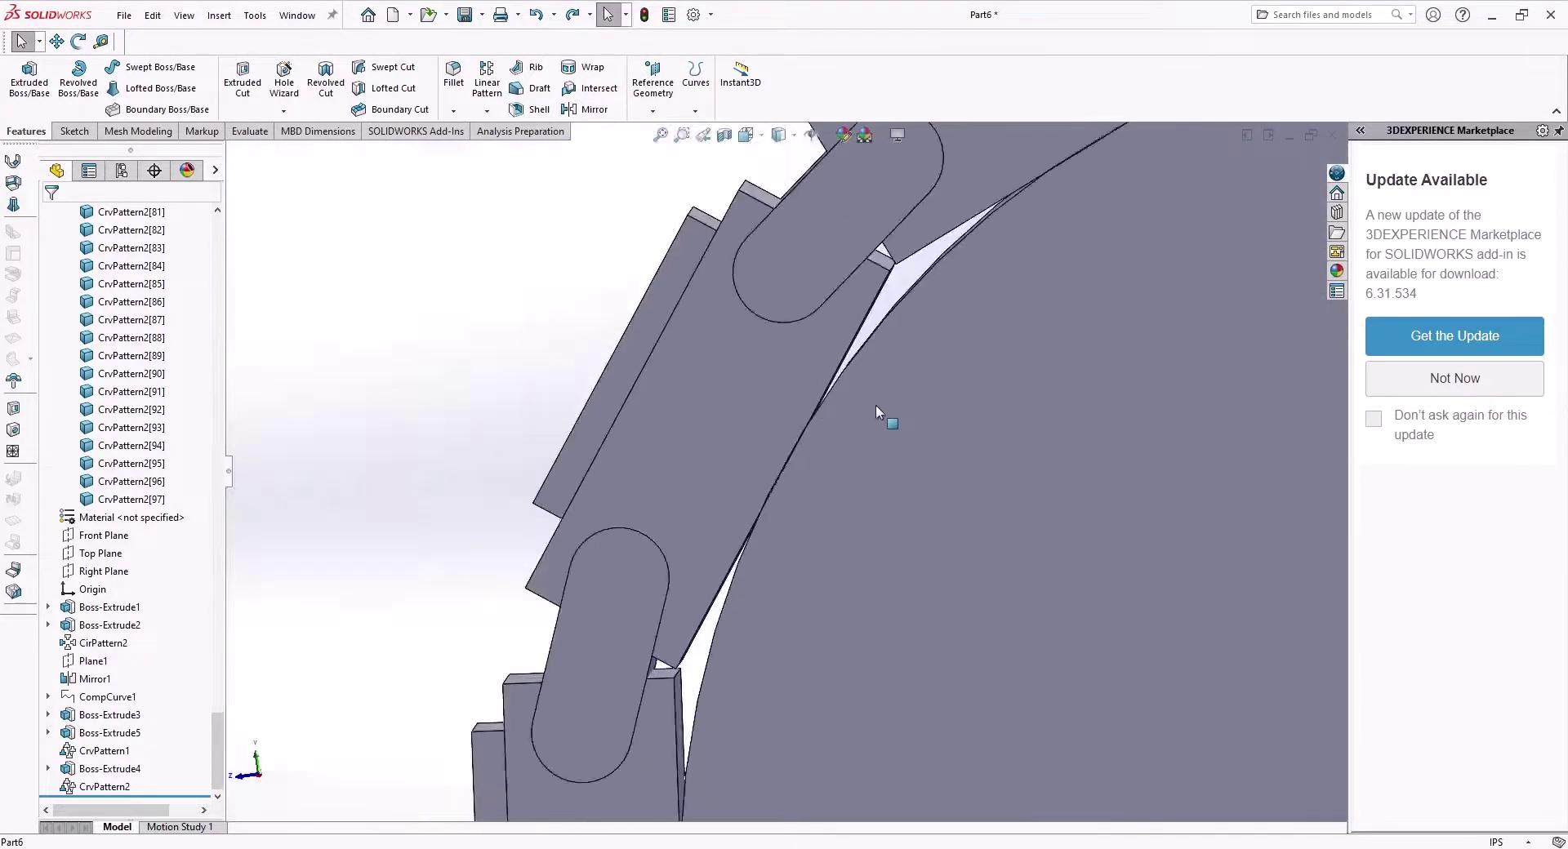
scroll(1291, 448, "up", 5)
Examine how the track links meet the toothed sprocket and the underside of the neighbouring road wheel
scroll(1078, 454, "down", 10)
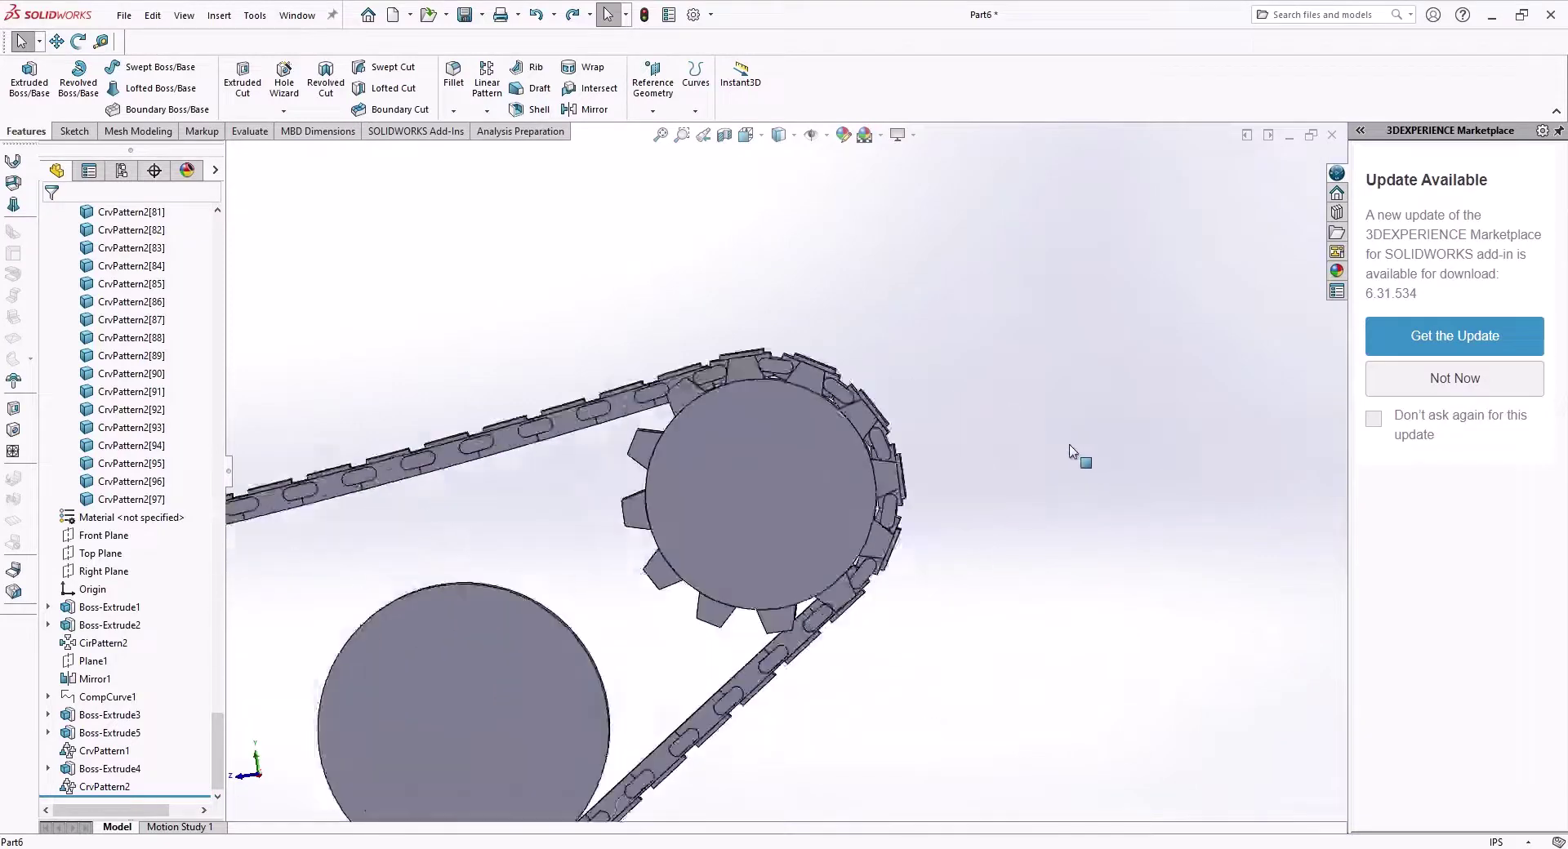
scroll(768, 487, "down", 10)
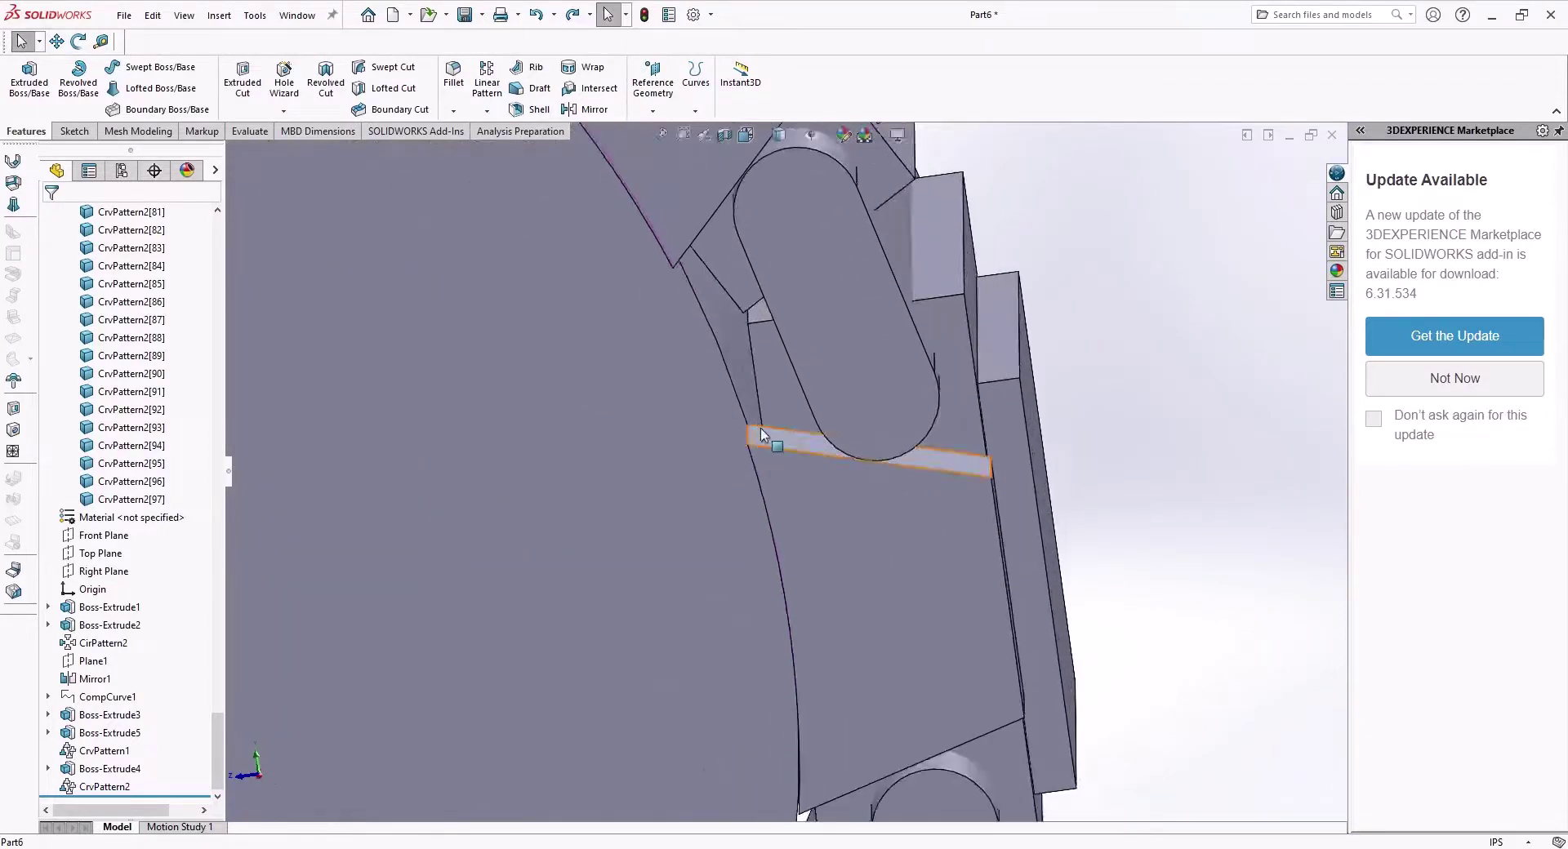
scroll(738, 413, "up", 10)
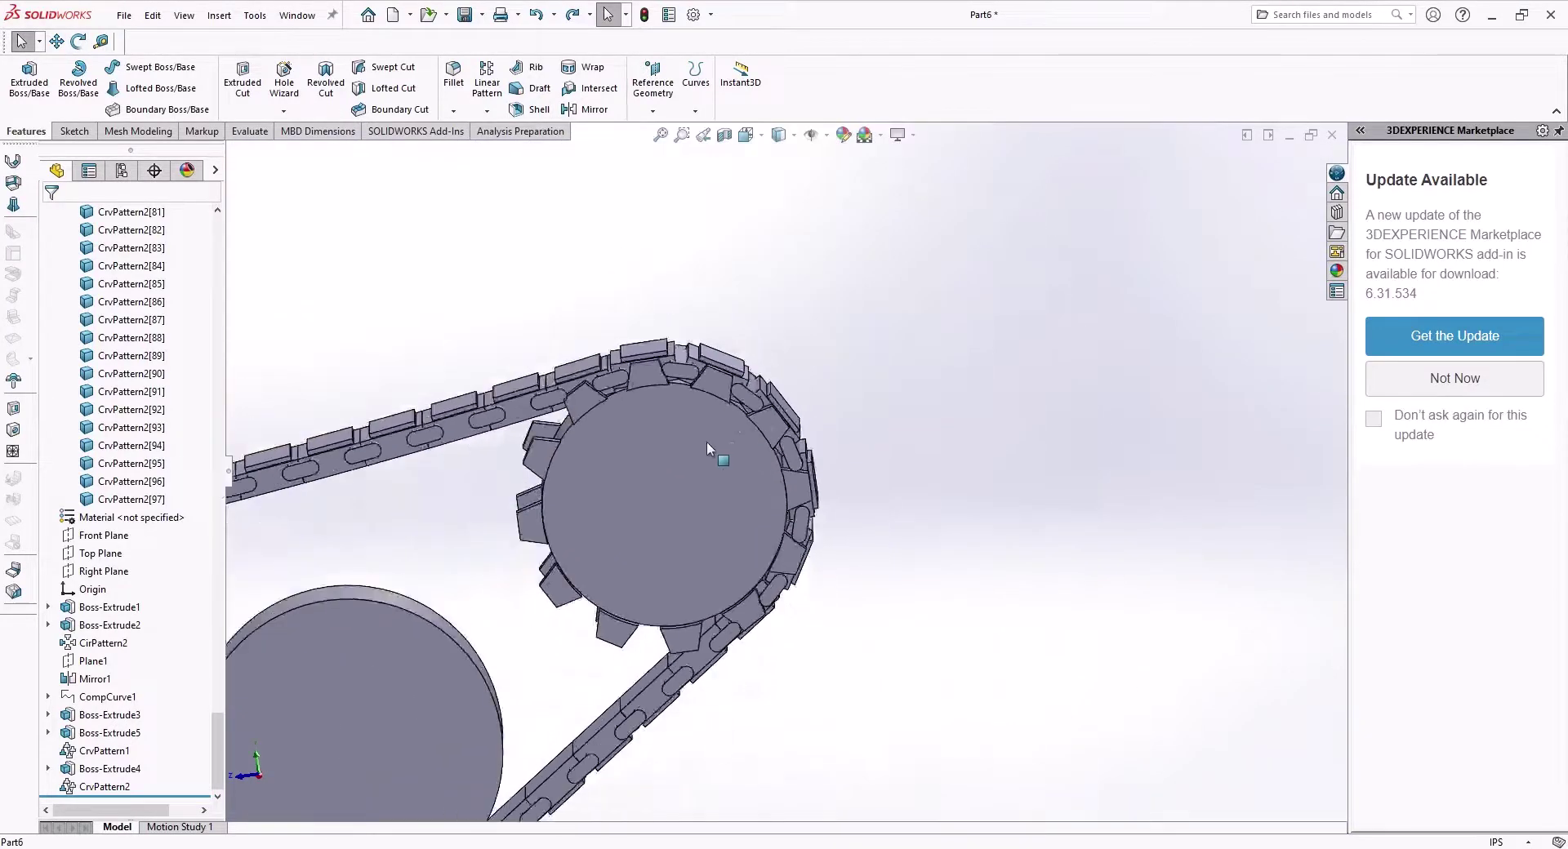
scroll(687, 550, "down", 10)
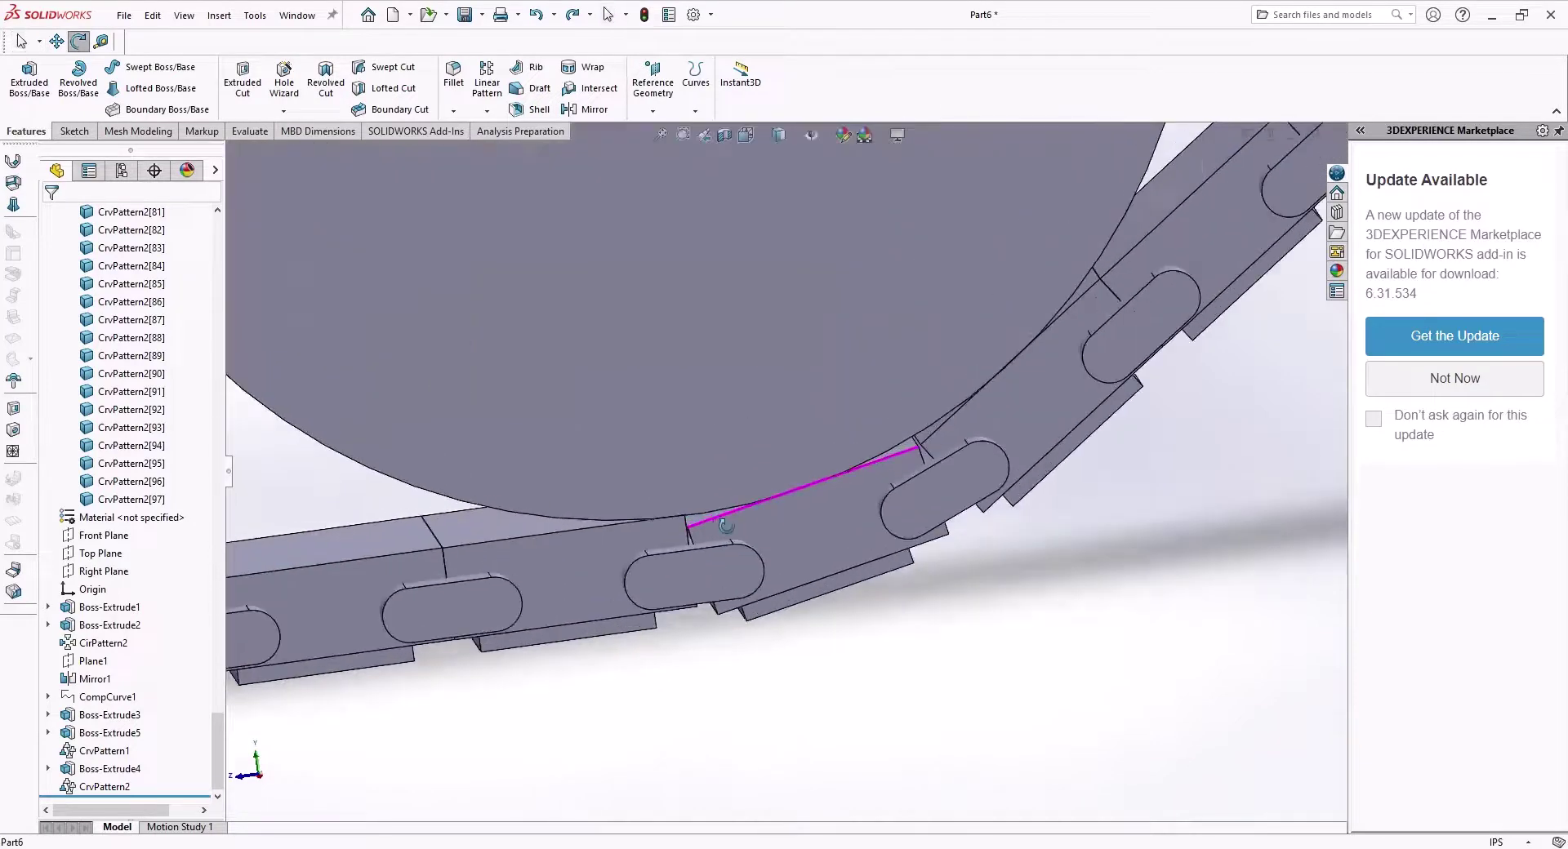
scroll(718, 501, "down", 10)
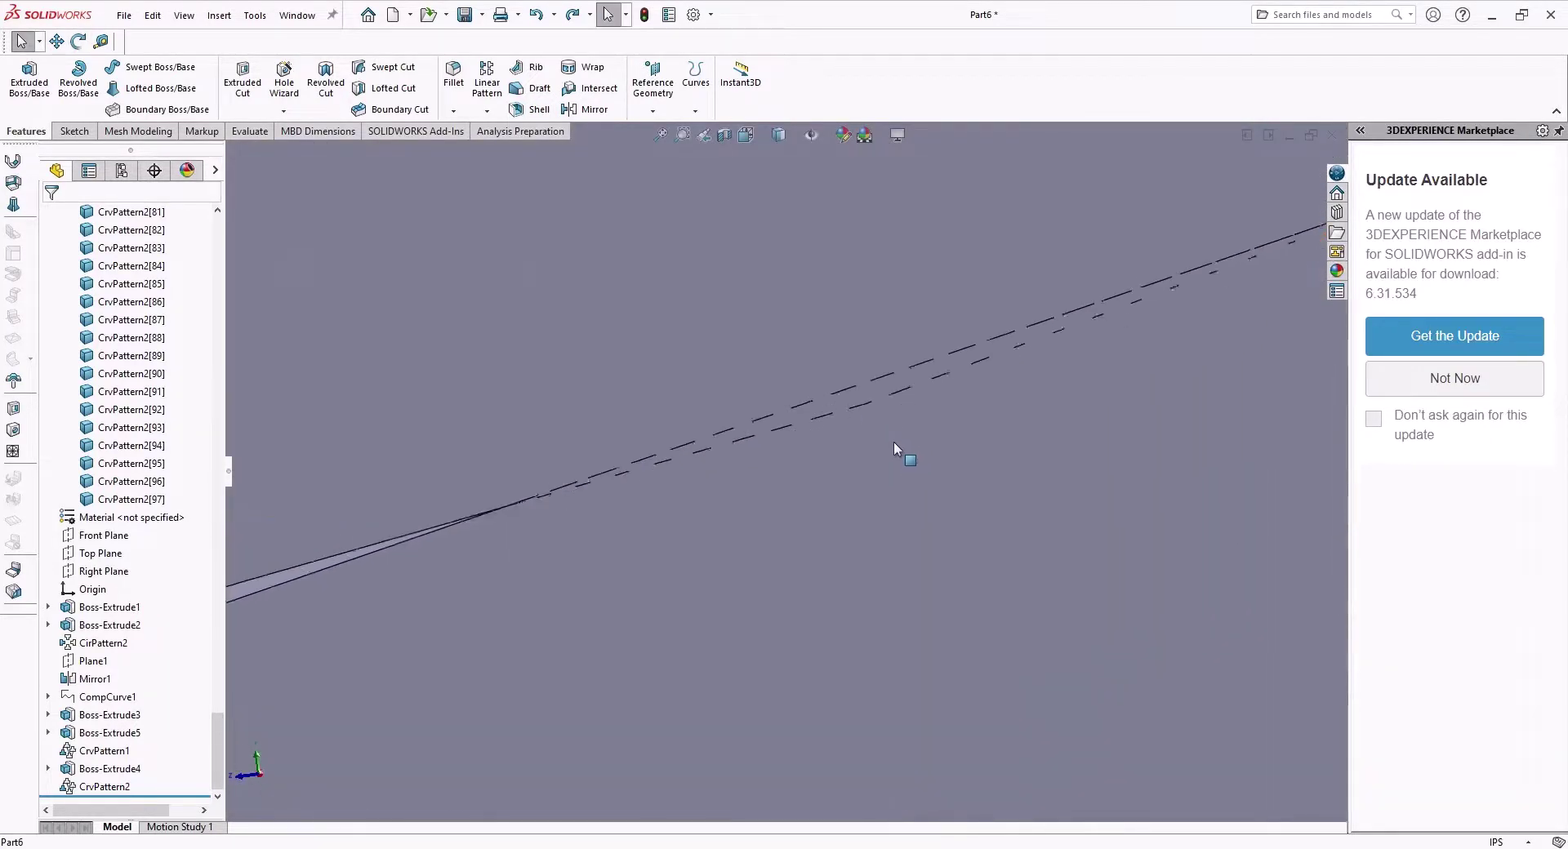
scroll(781, 414, "up", 10)
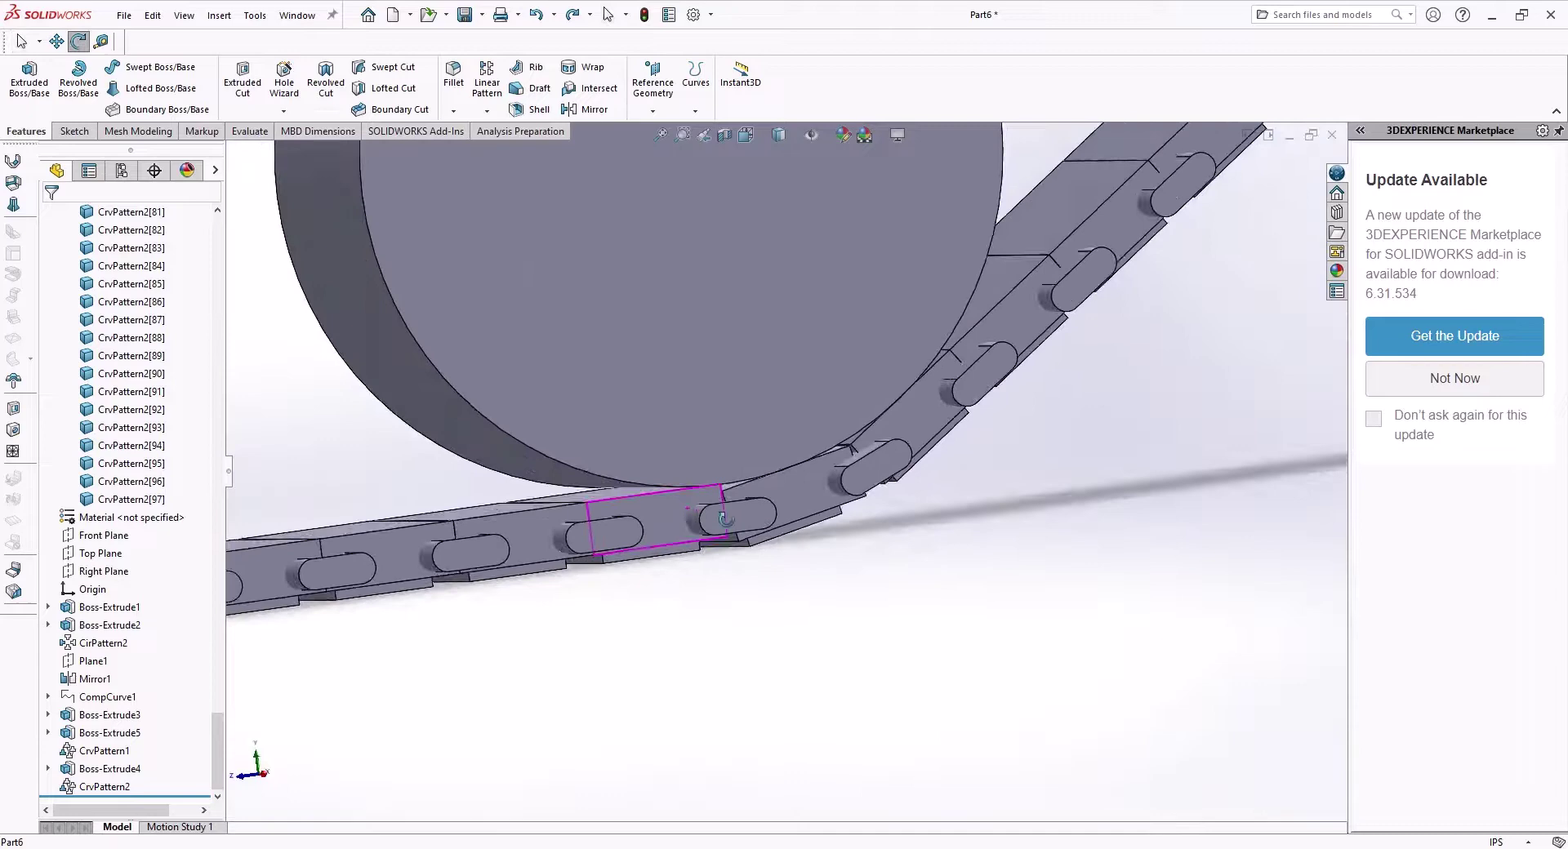
scroll(711, 488, "down", 3)
scroll(753, 467, "up", 15)
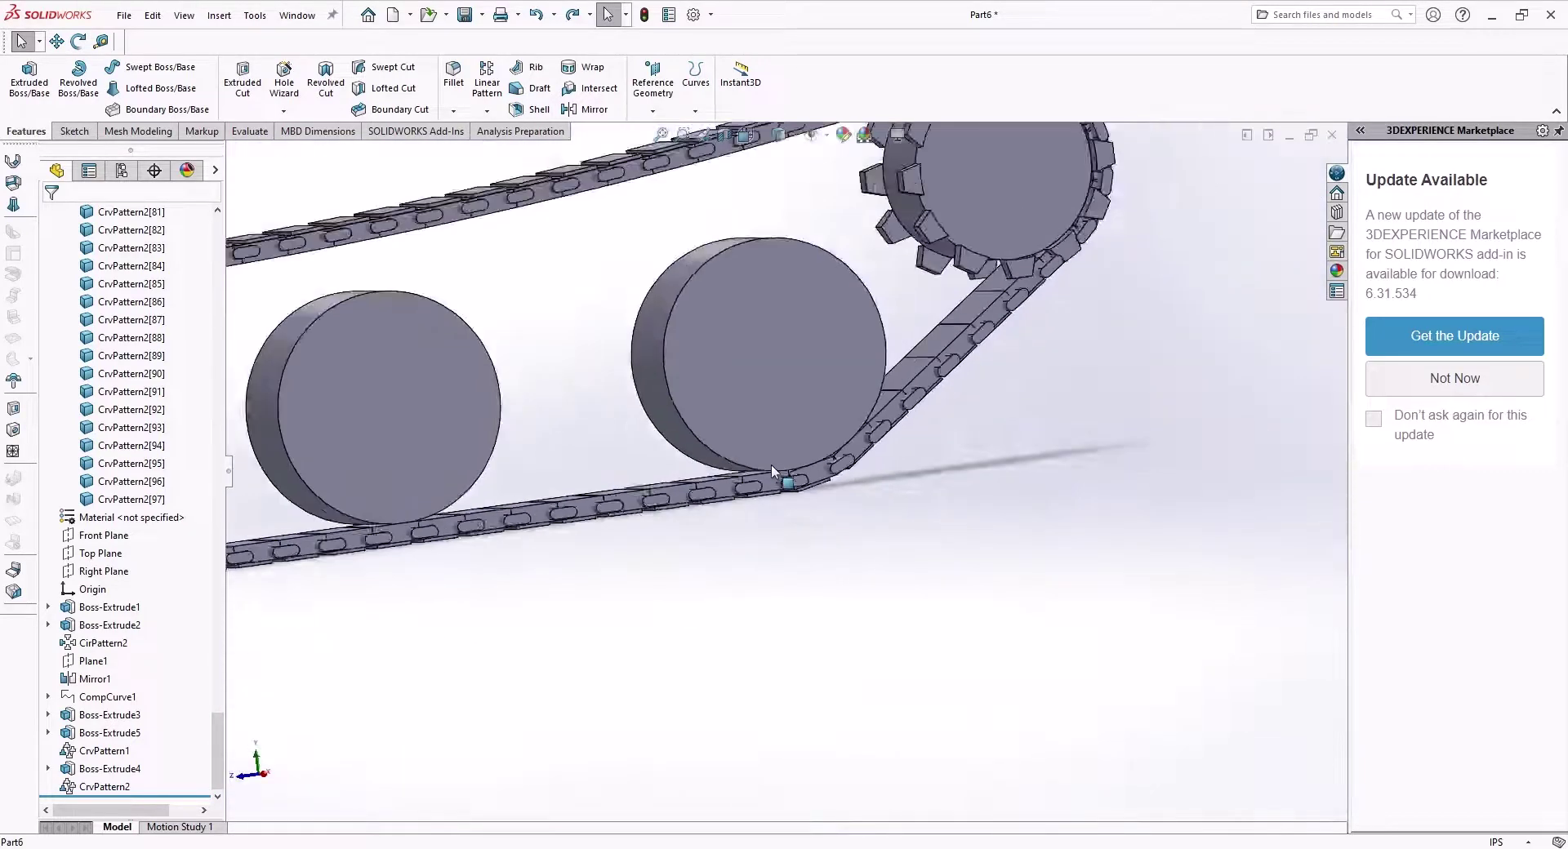
scroll(588, 478, "up", 3)
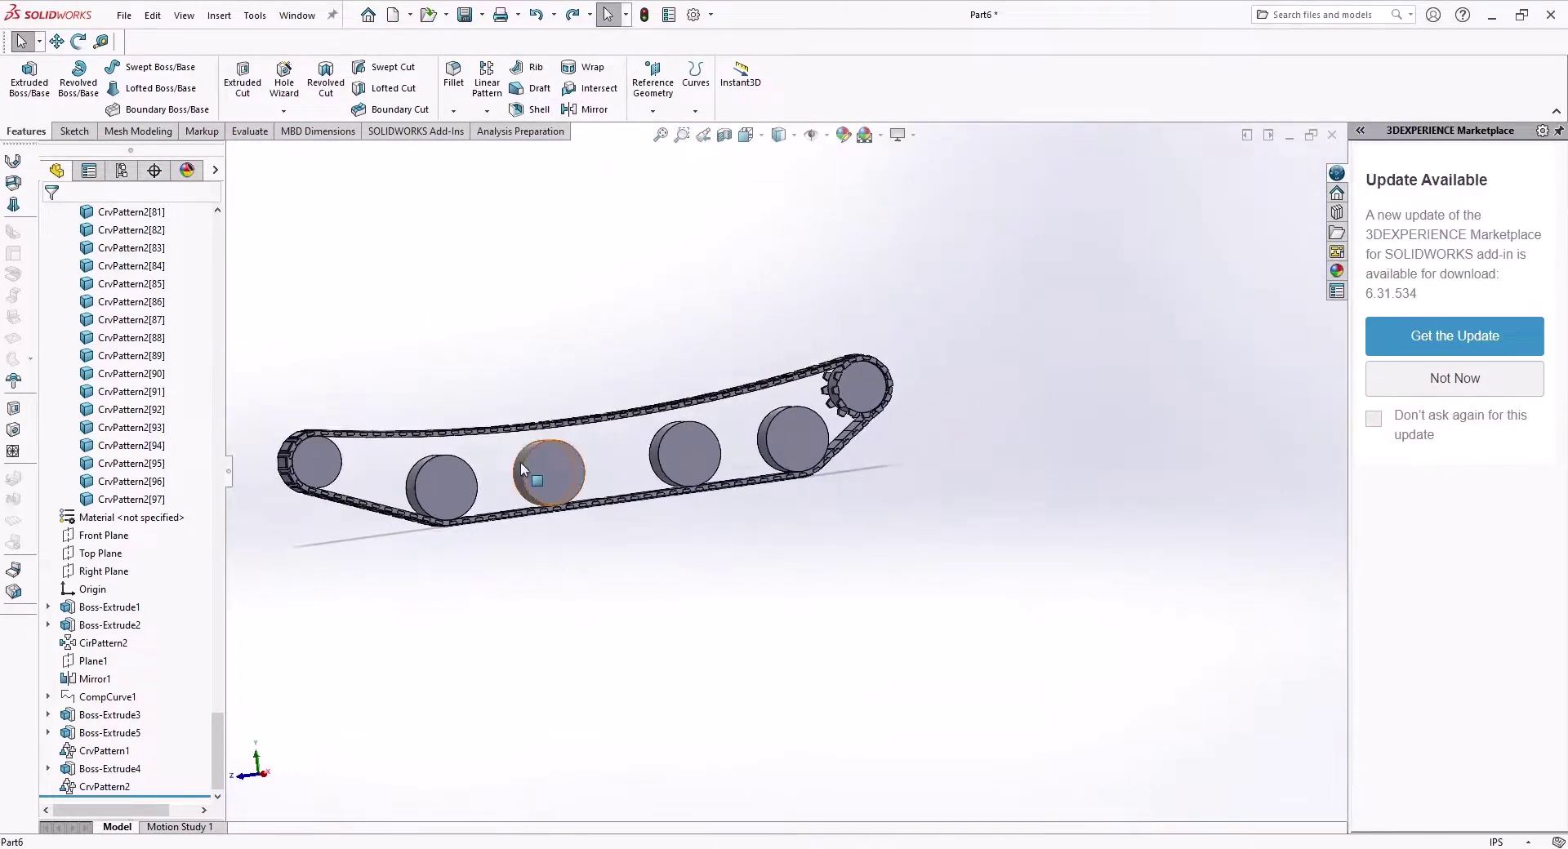
middle_click_drag(522, 467, 559, 490)
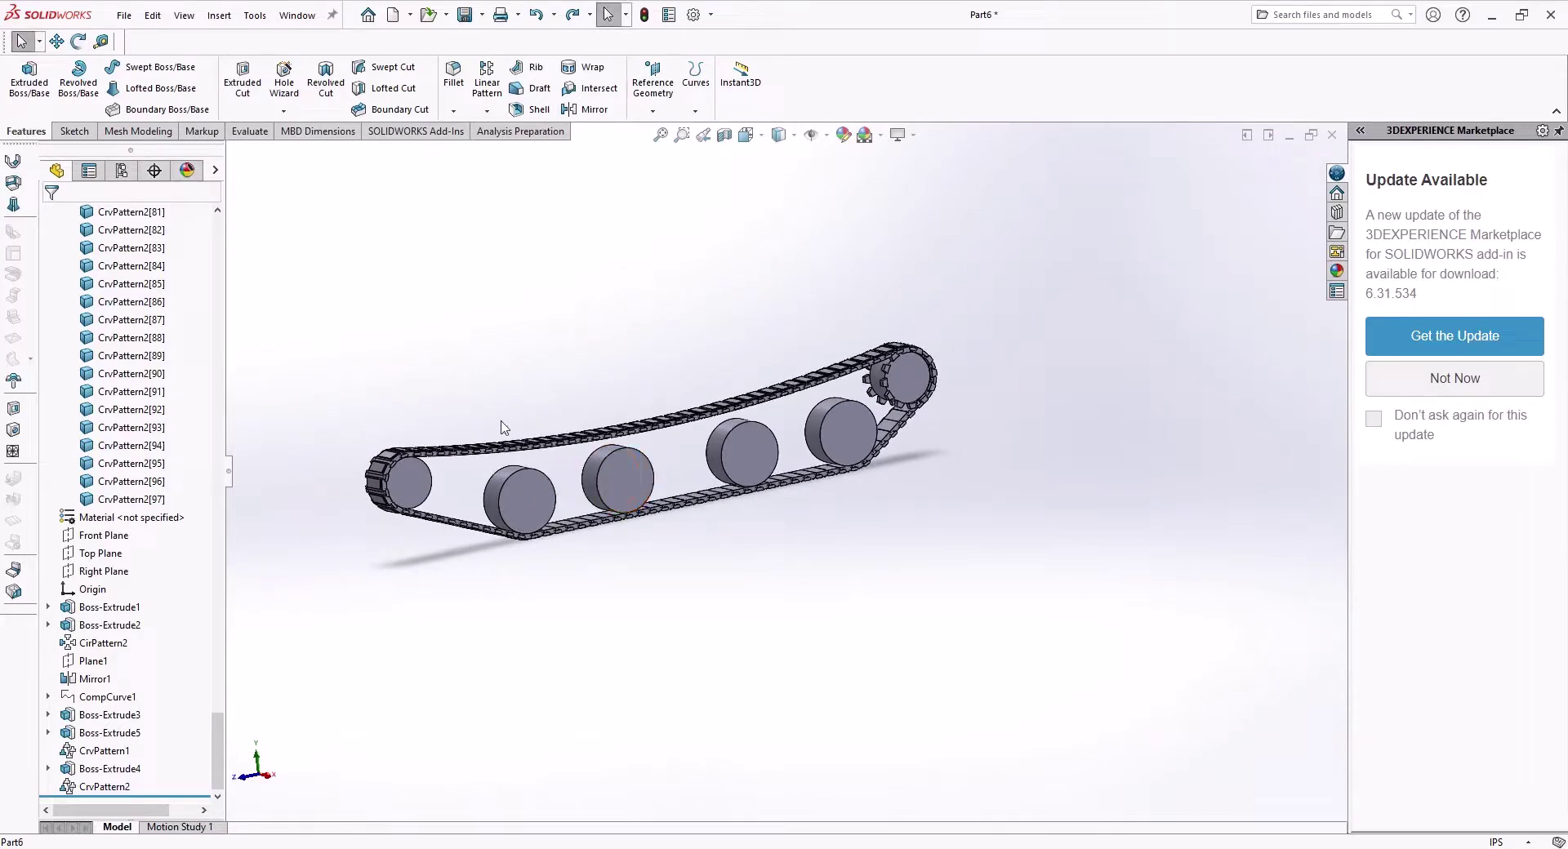
scroll(516, 470, "down", 2)
middle_click_drag(504, 506, 698, 482)
scroll(699, 462, "down", 1)
scroll(697, 483, "down", 1)
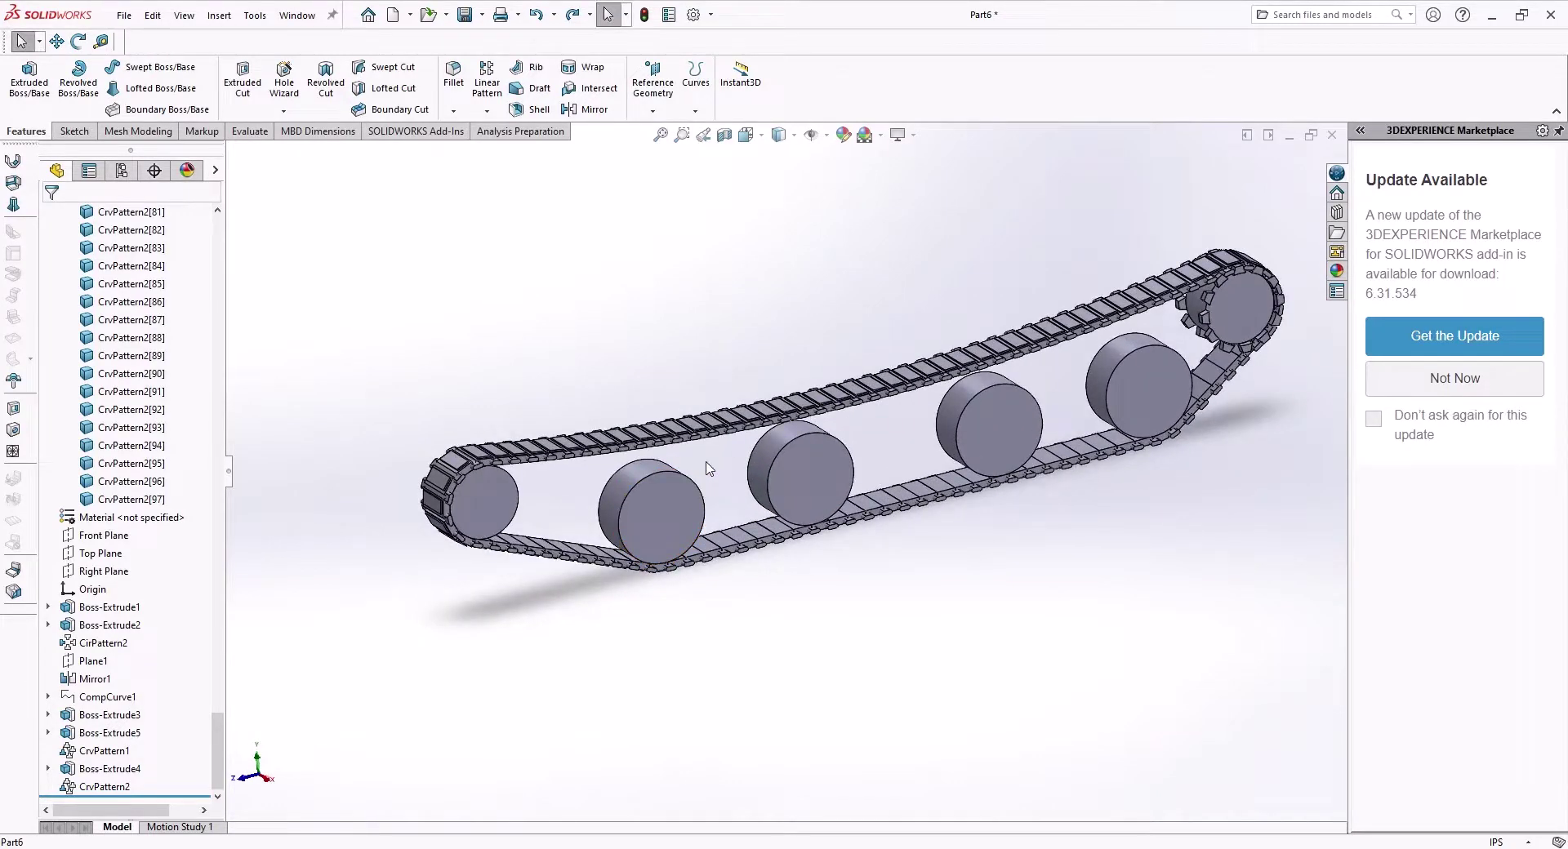
scroll(707, 488, "down", 3)
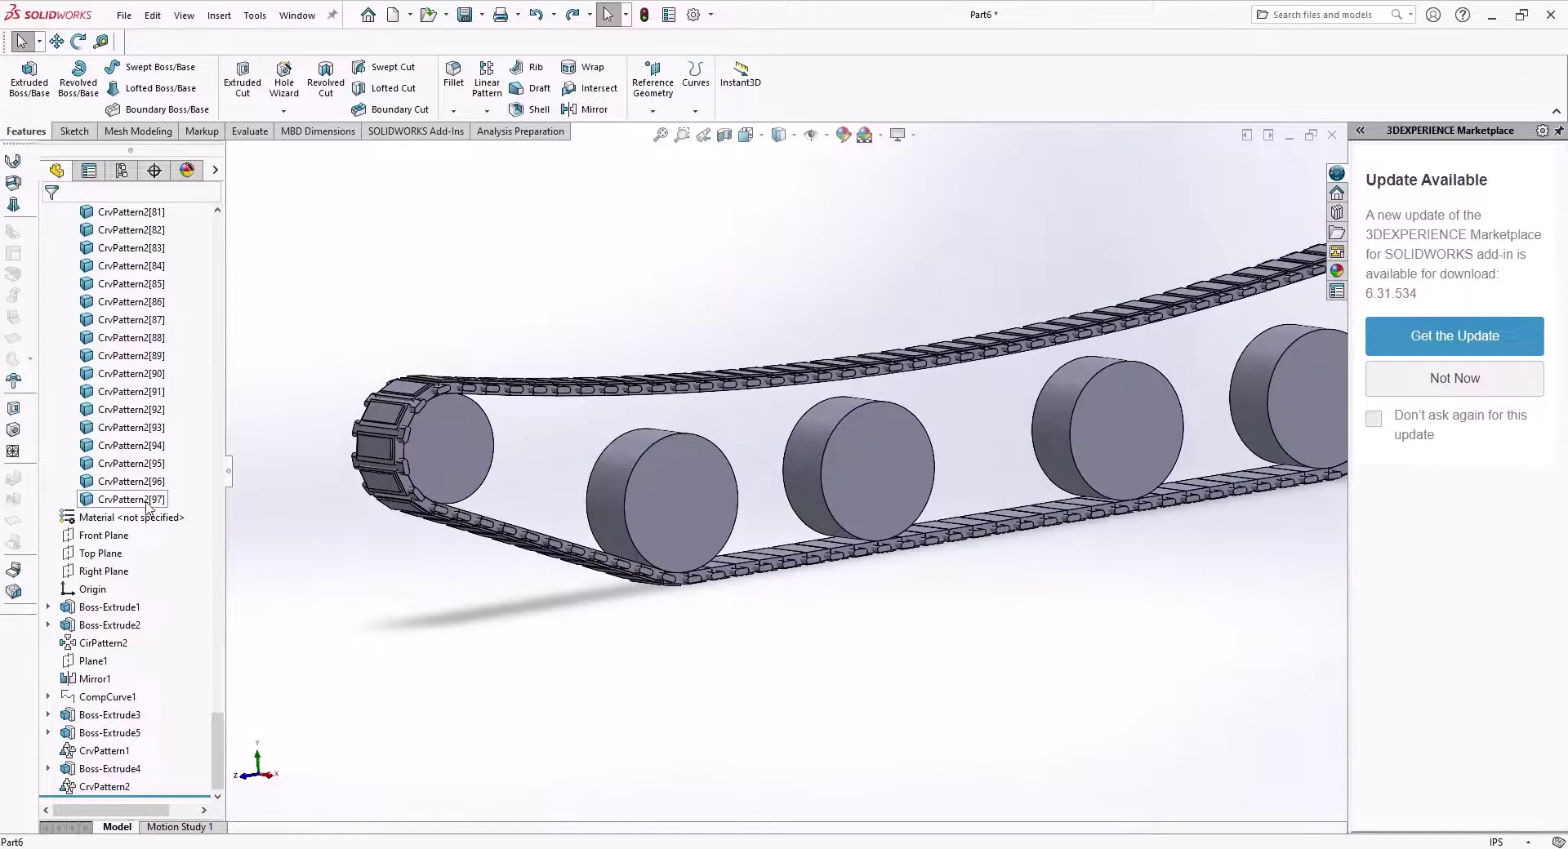
Try to combine all the solid bodies, including the road wheels and track links, into one body with the Add operation
scroll(147, 507, "up", 20)
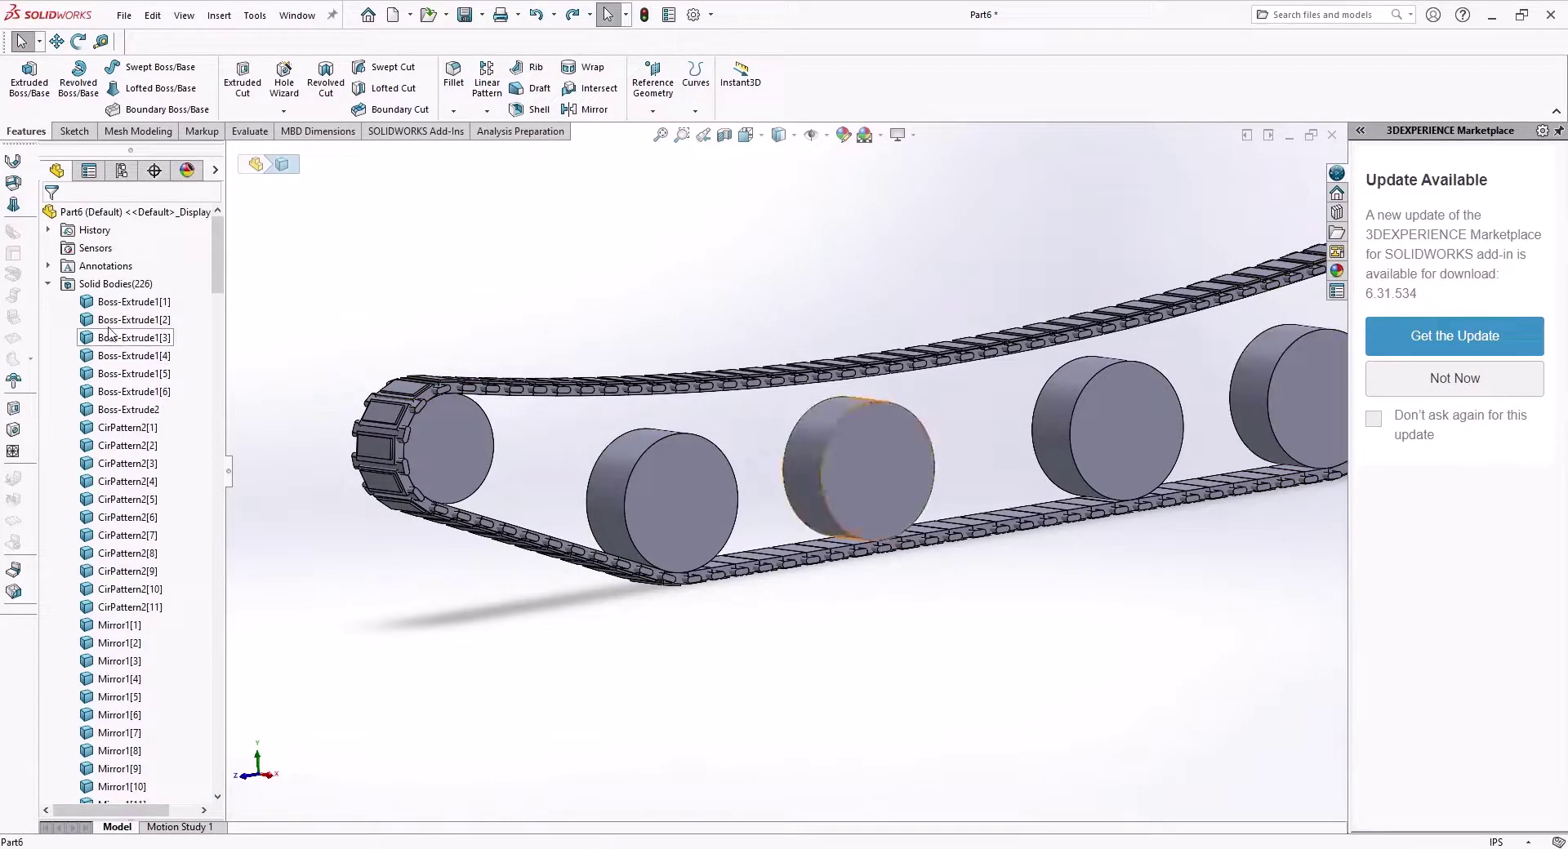
key("ctrl+a")
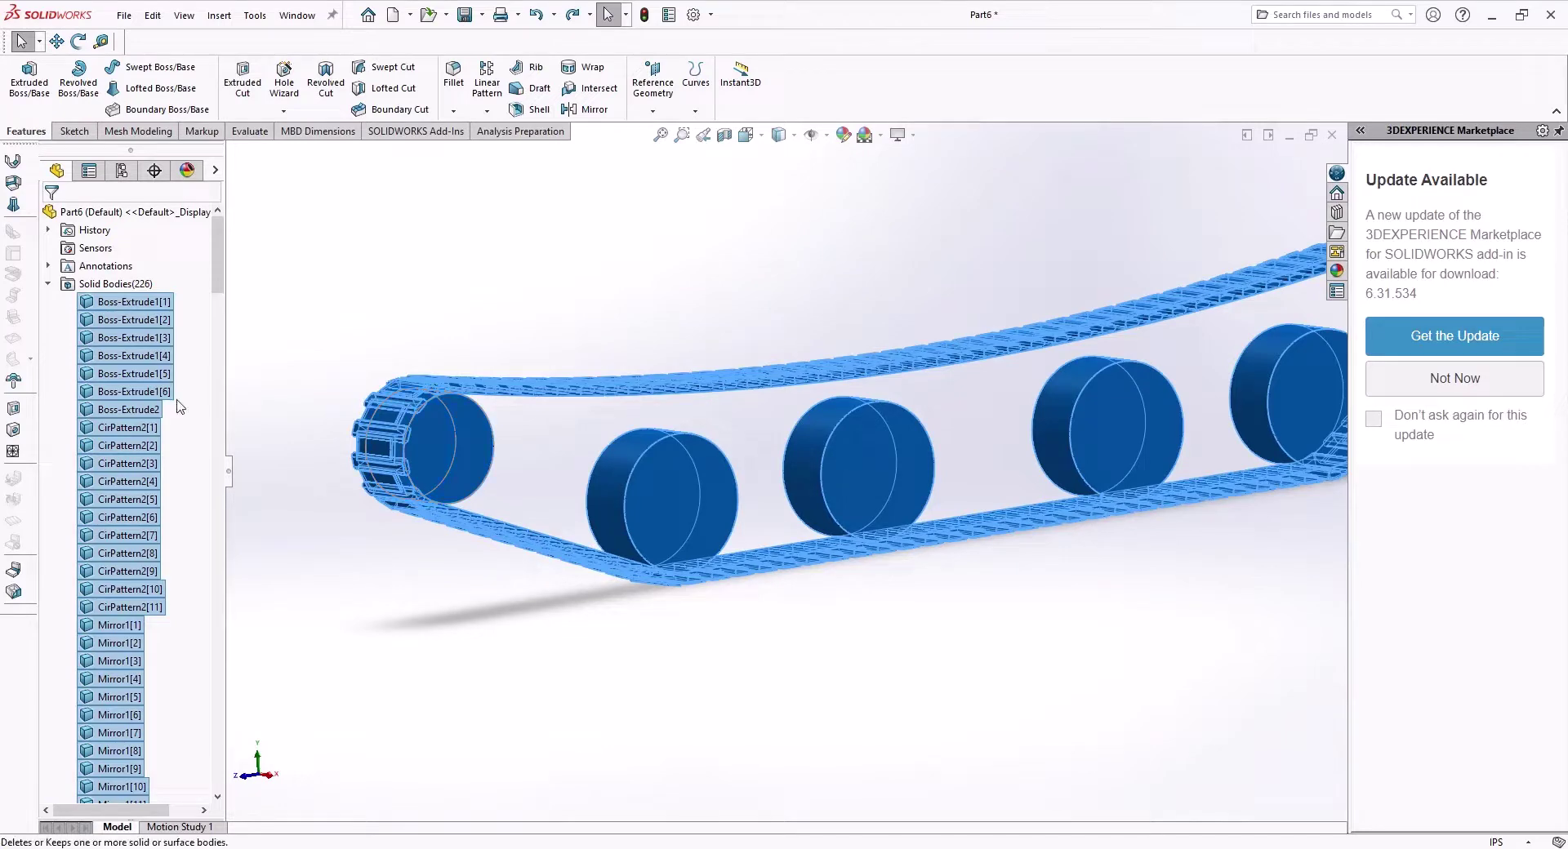
left_click(75, 263)
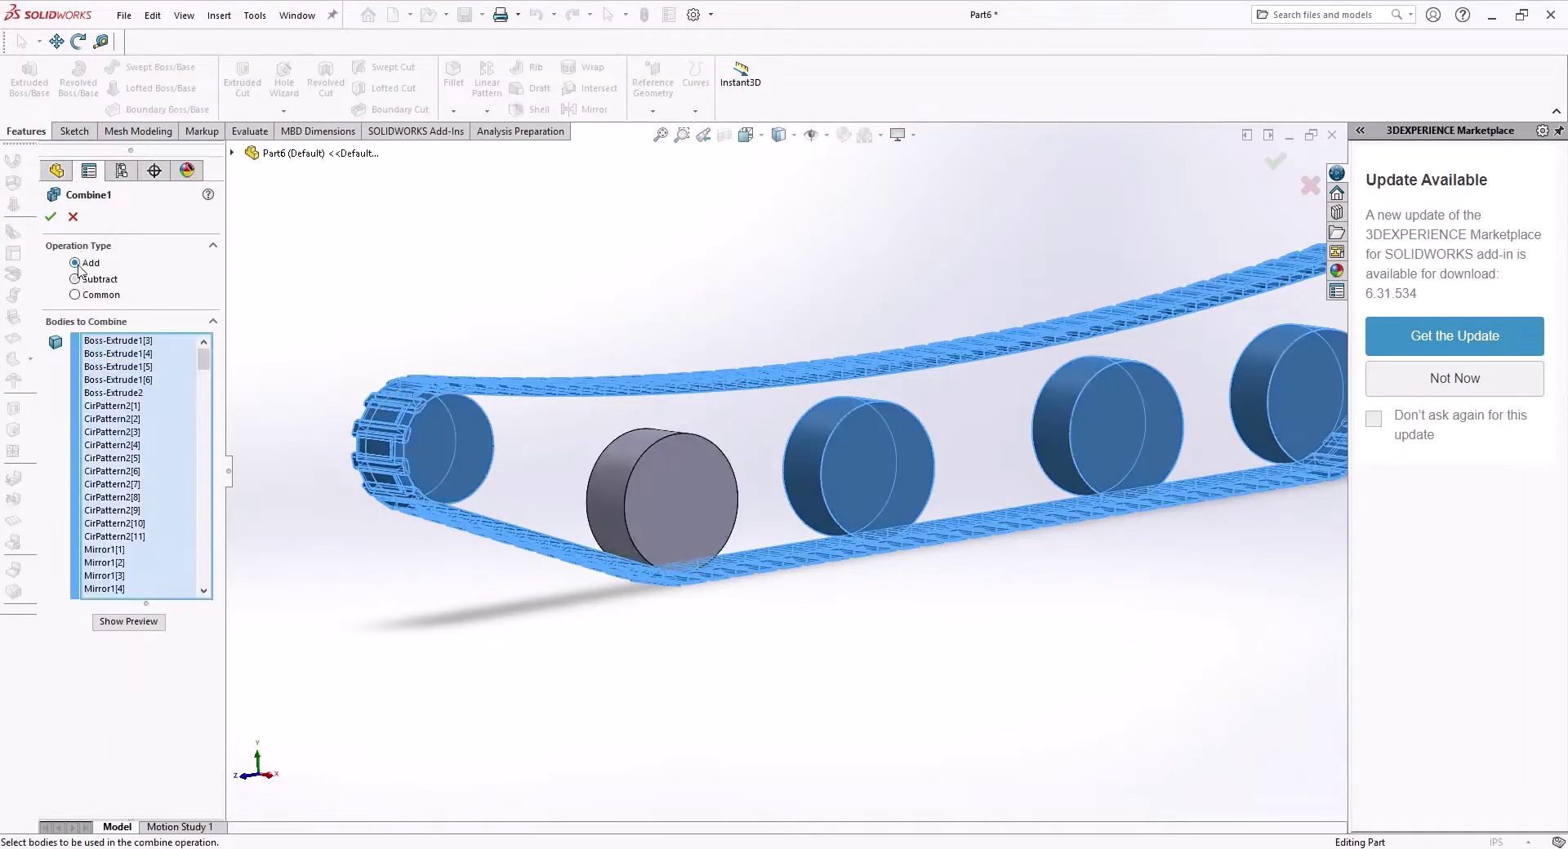
left_click(686, 495)
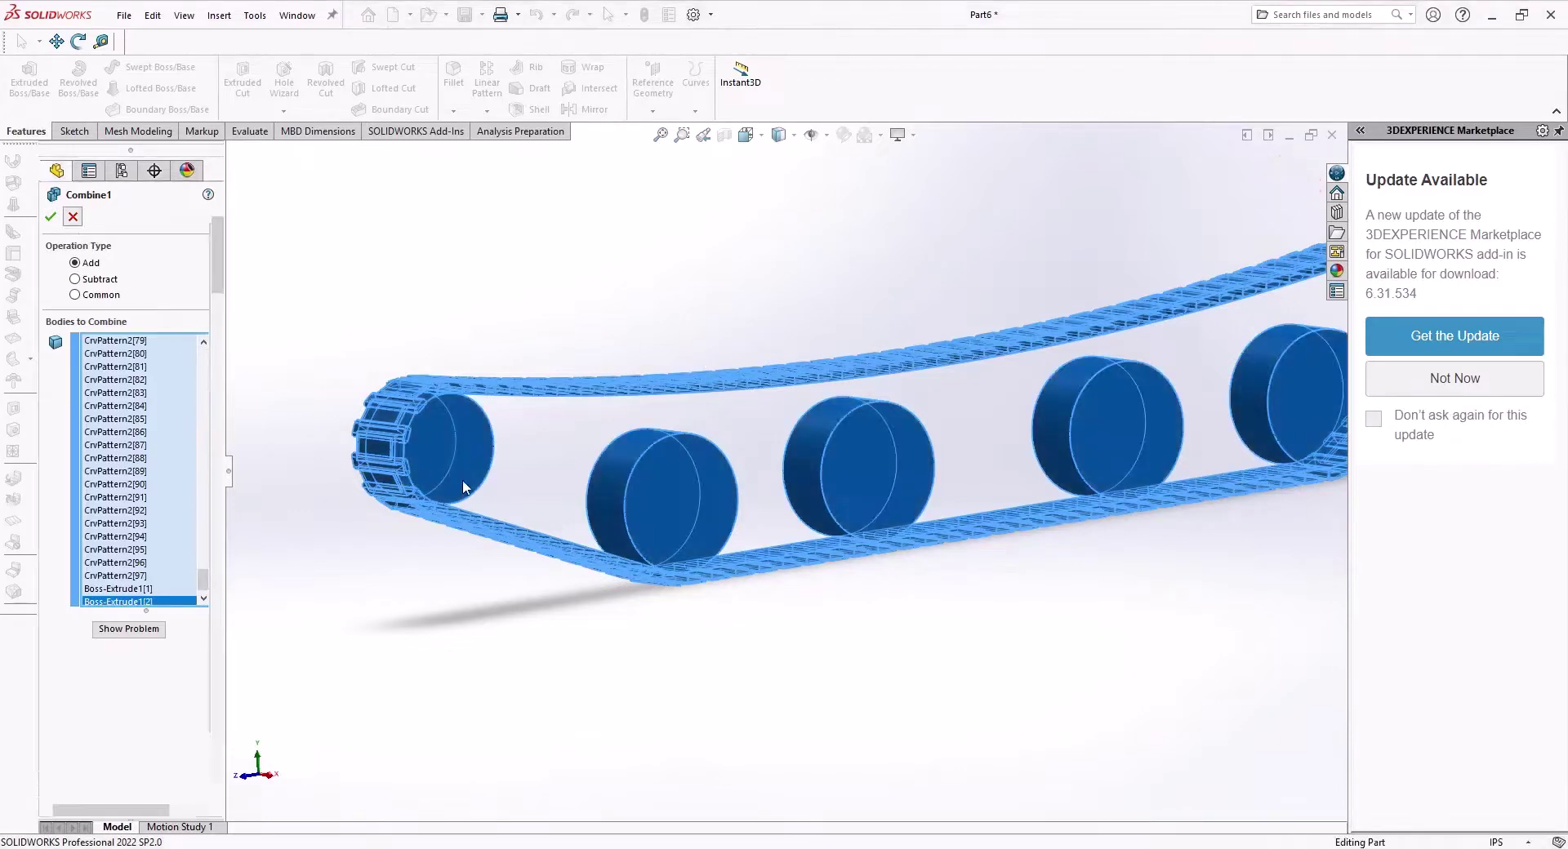
key("Escape")
Inspect the contact area between the end wheel's rim and the adjoining track links for gaps
scroll(453, 414, "down", 10)
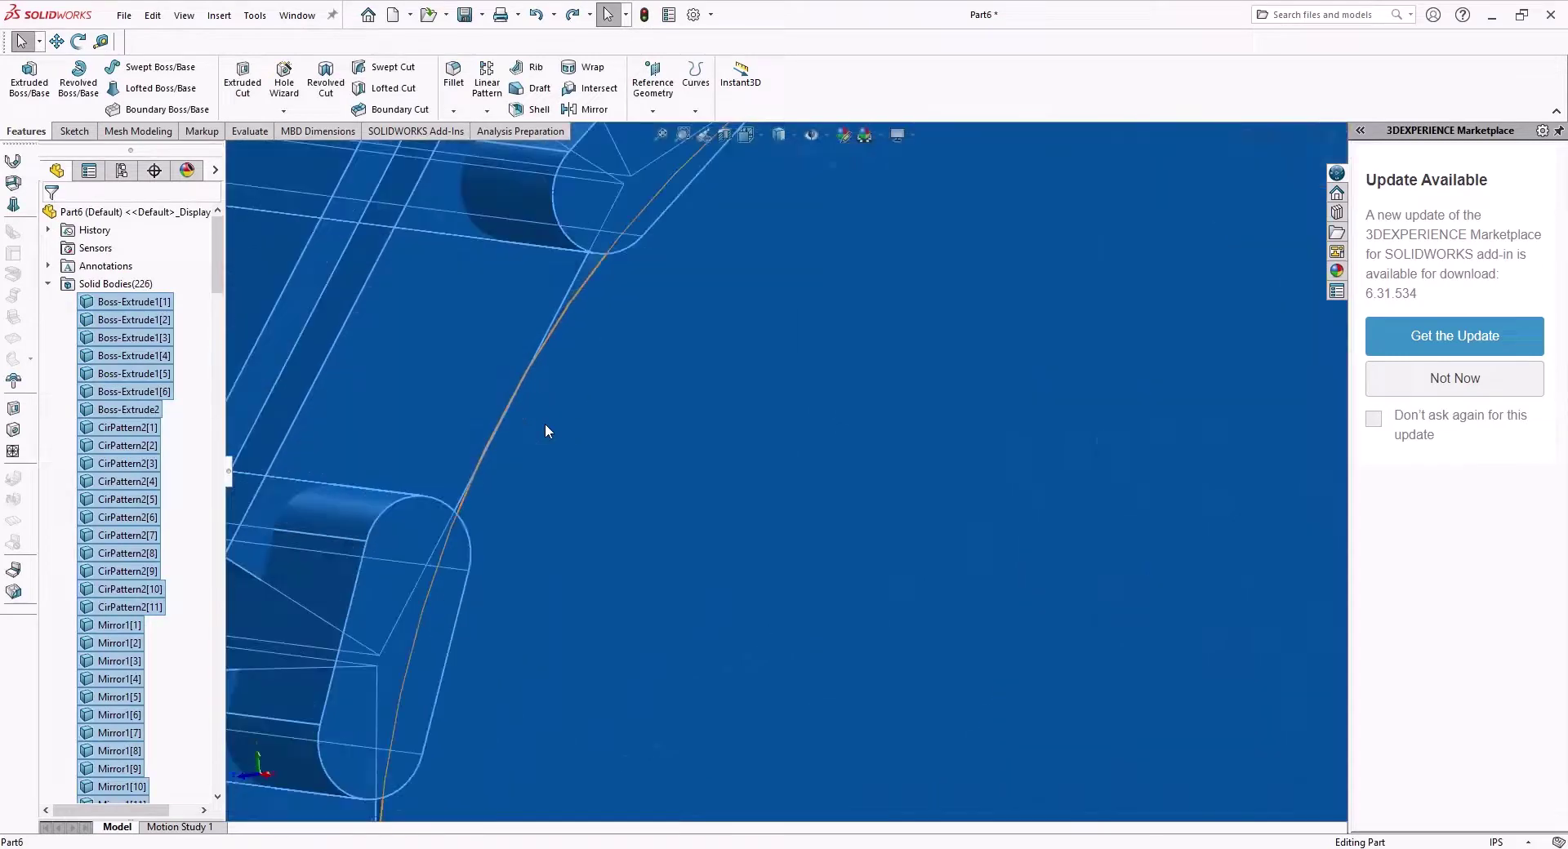
mouse_move(545, 423)
middle_mouse_down()
mouse_move(591, 444)
mouse_move(571, 409)
mouse_move(556, 427)
middle_mouse_up()
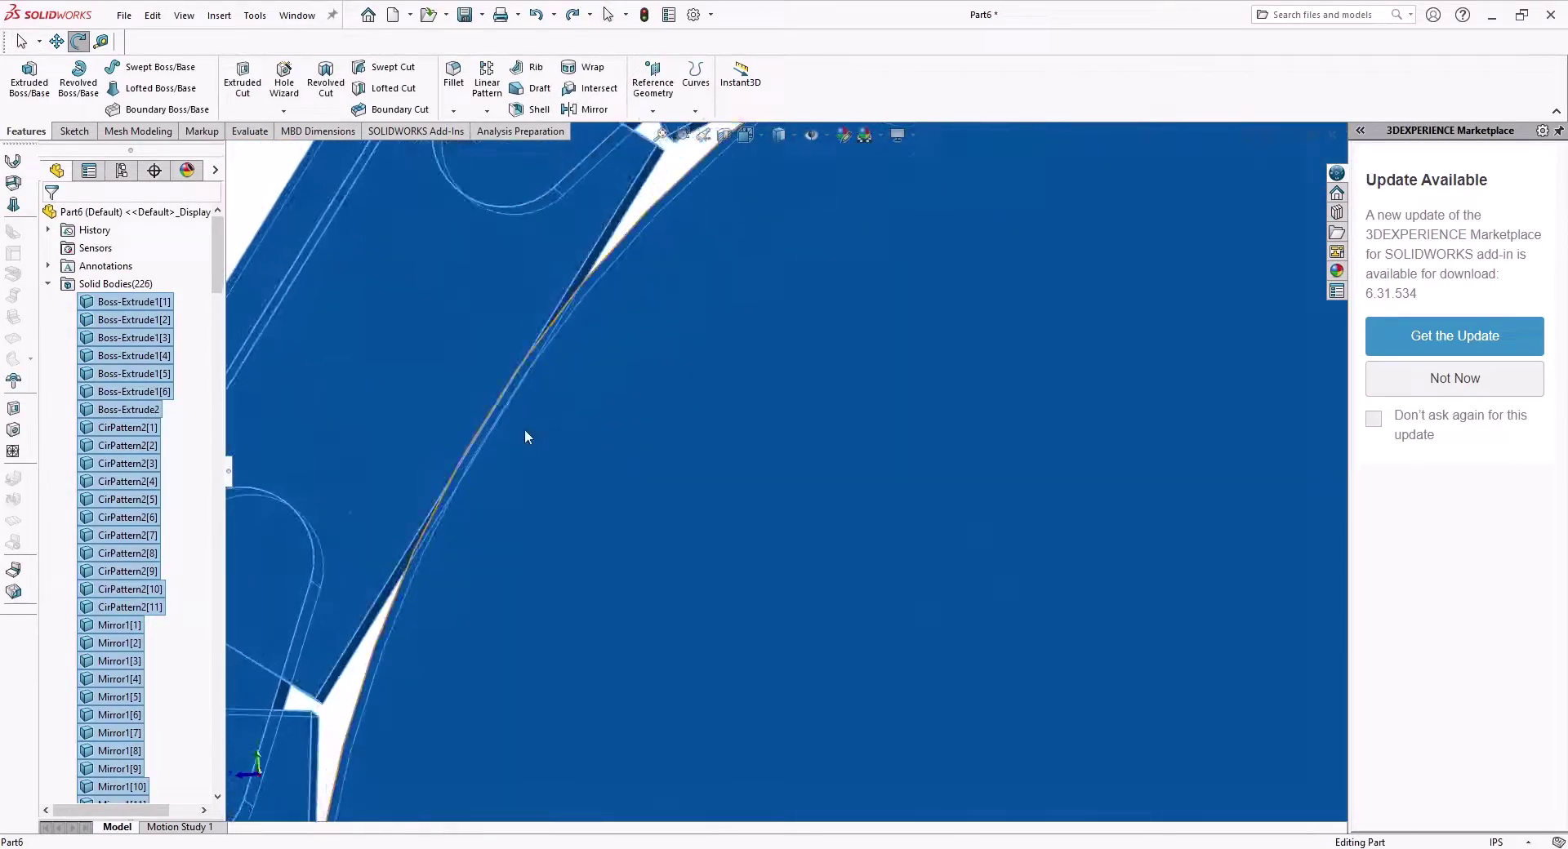
scroll(524, 436, "down", 3)
scroll(886, 497, "up", 10)
scroll(115, 392, "down", 20)
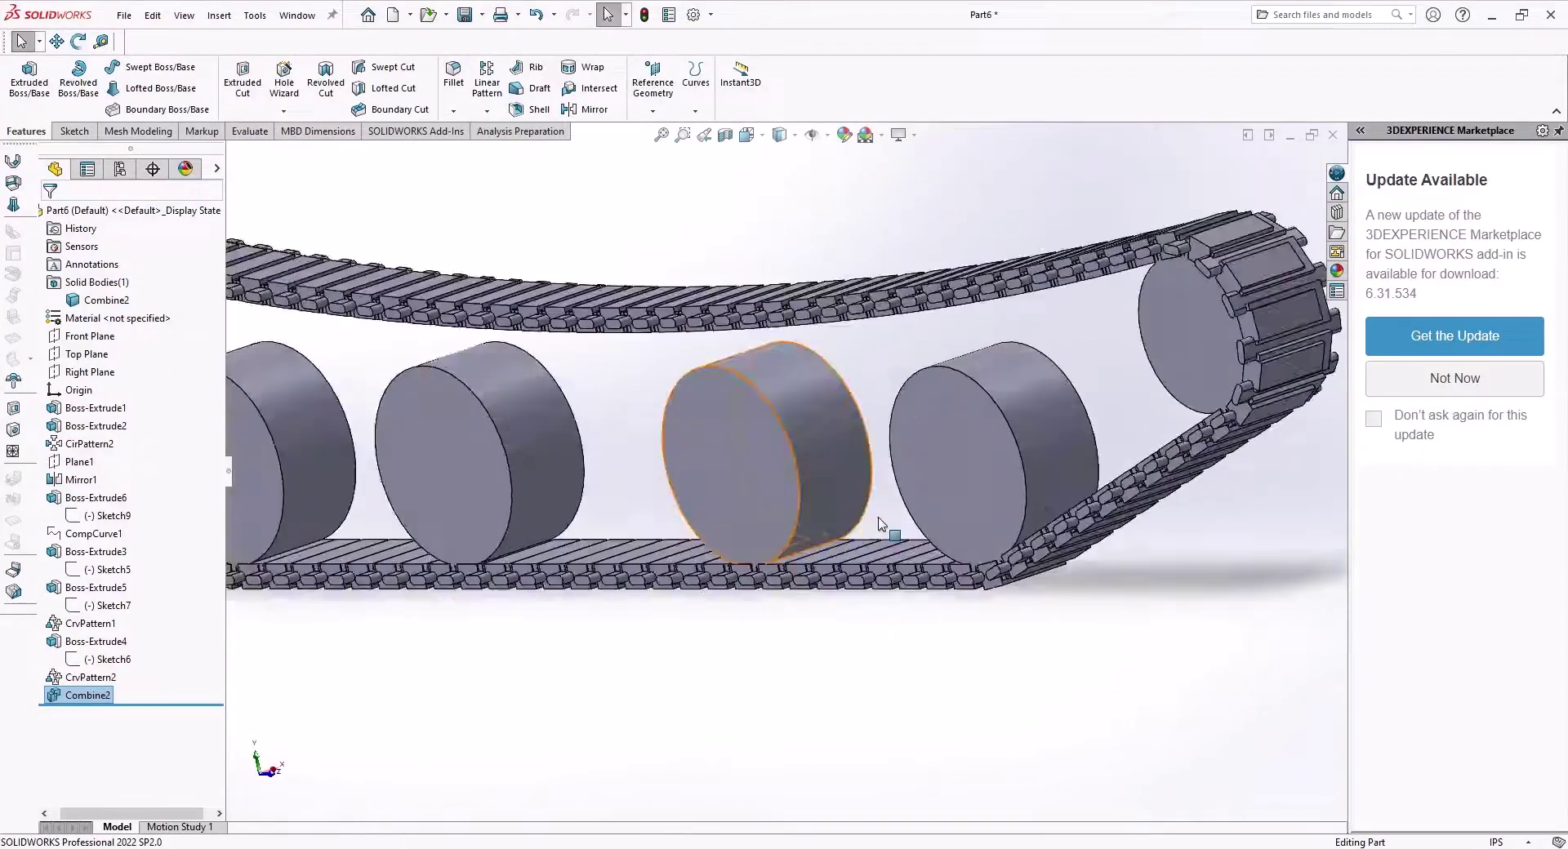
On a road wheel's side face, sketch a closed line outline running from the sprocket through the wheels and straight across above the track
scroll(881, 523, "down", 2)
left_click(995, 436)
left_click(1031, 424)
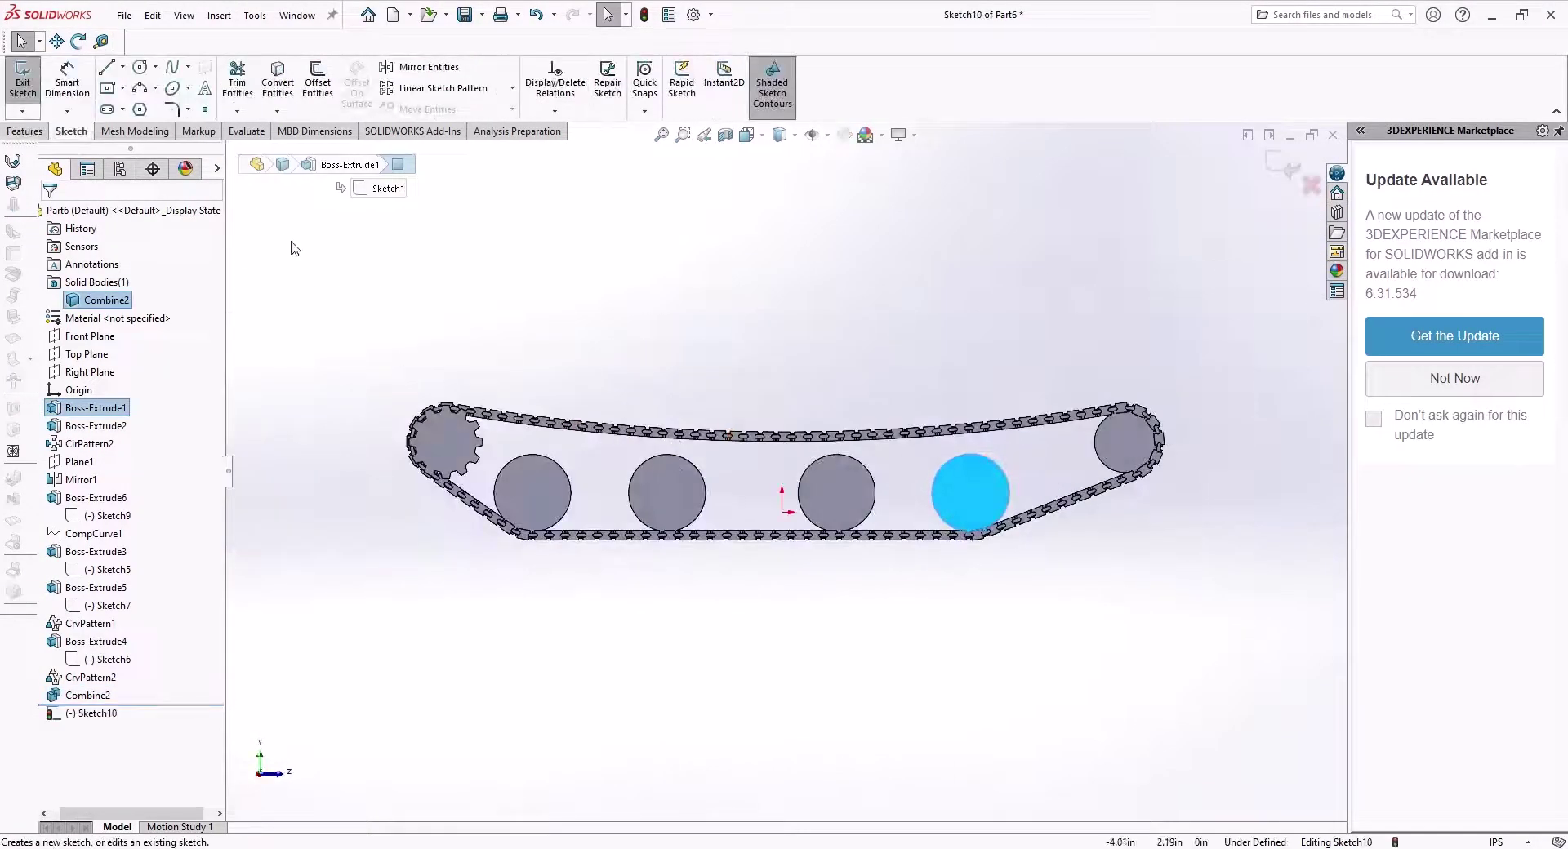
key("l")
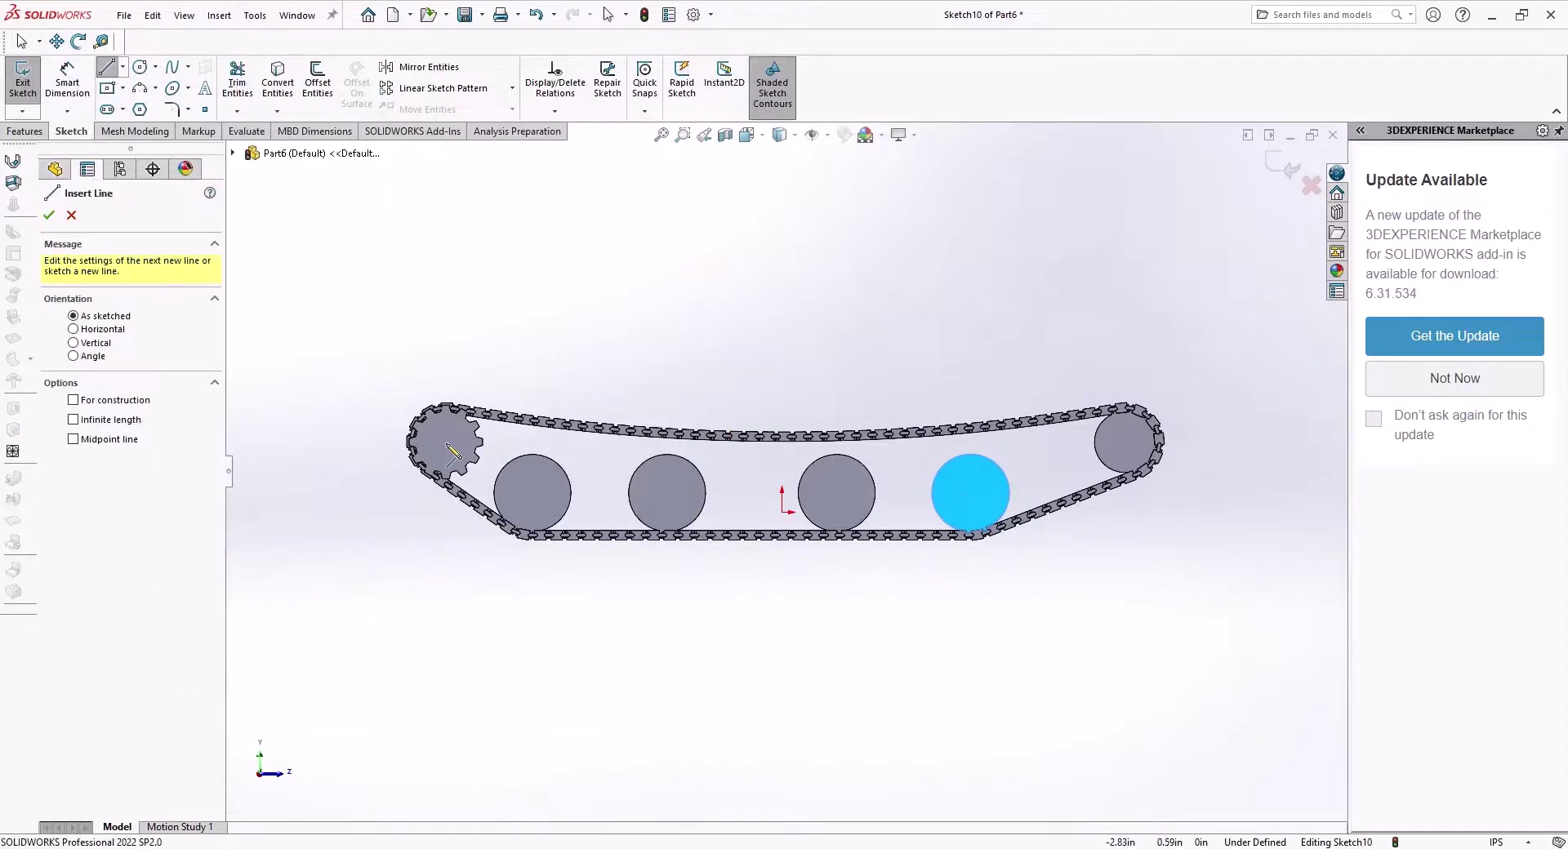
left_click(441, 442)
left_click(509, 490)
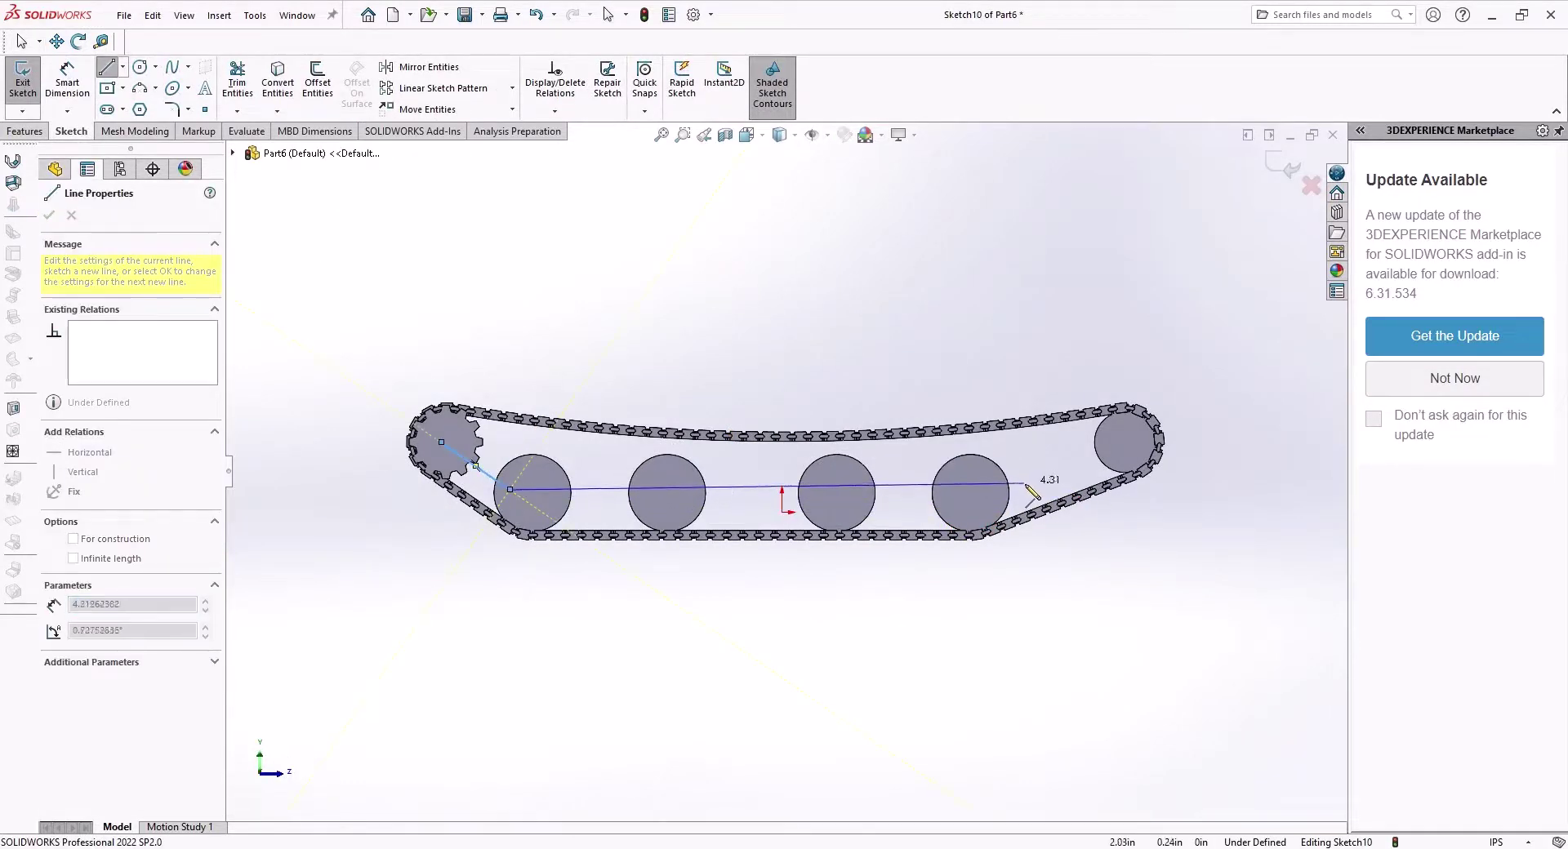
left_click(989, 489)
left_click(1139, 452)
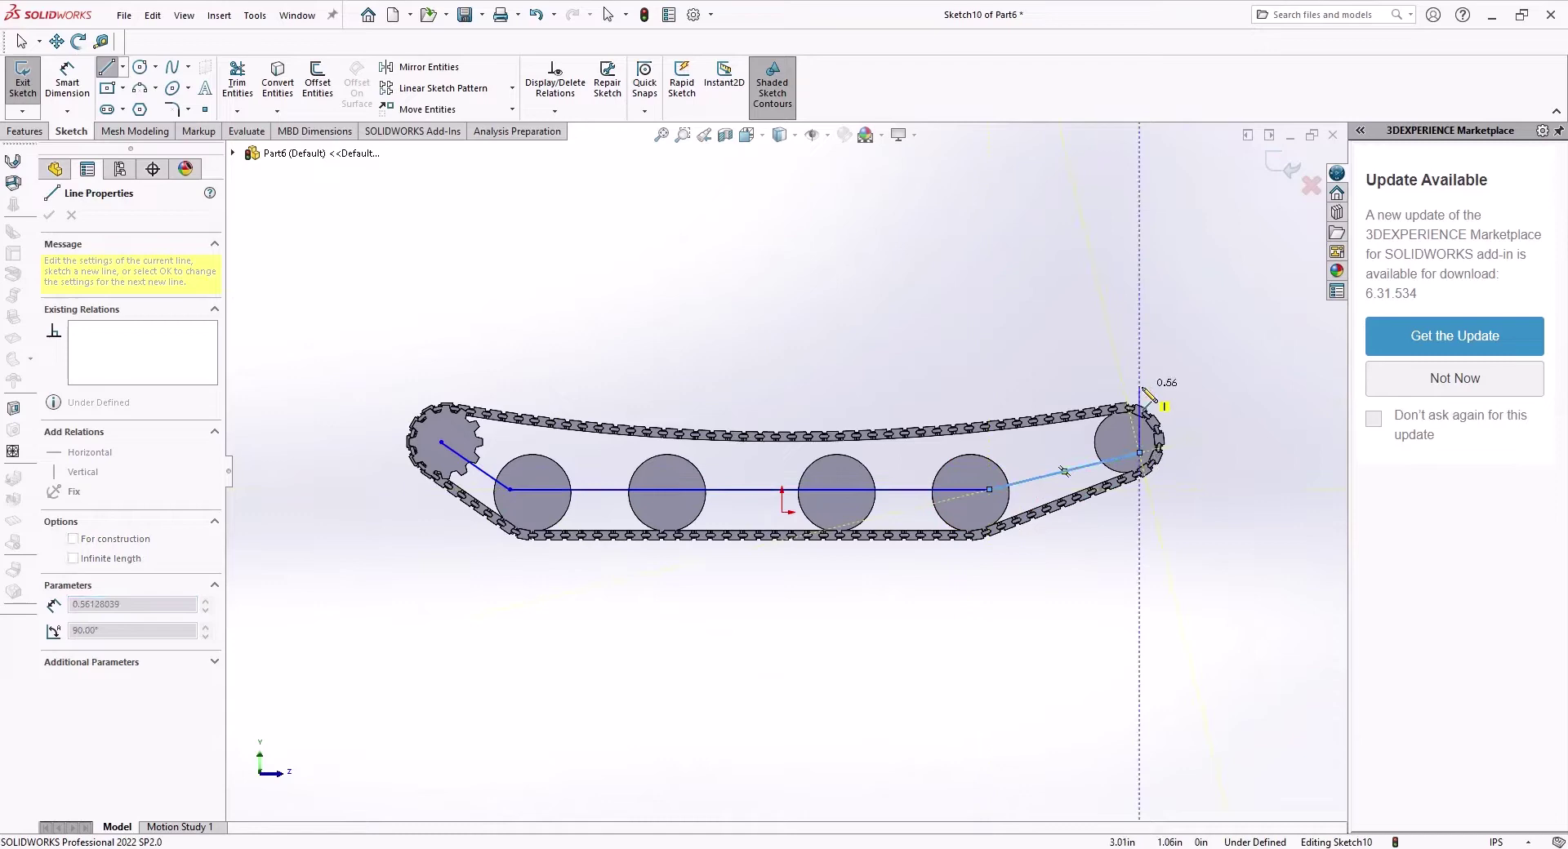
left_click(1145, 392)
left_click(442, 389)
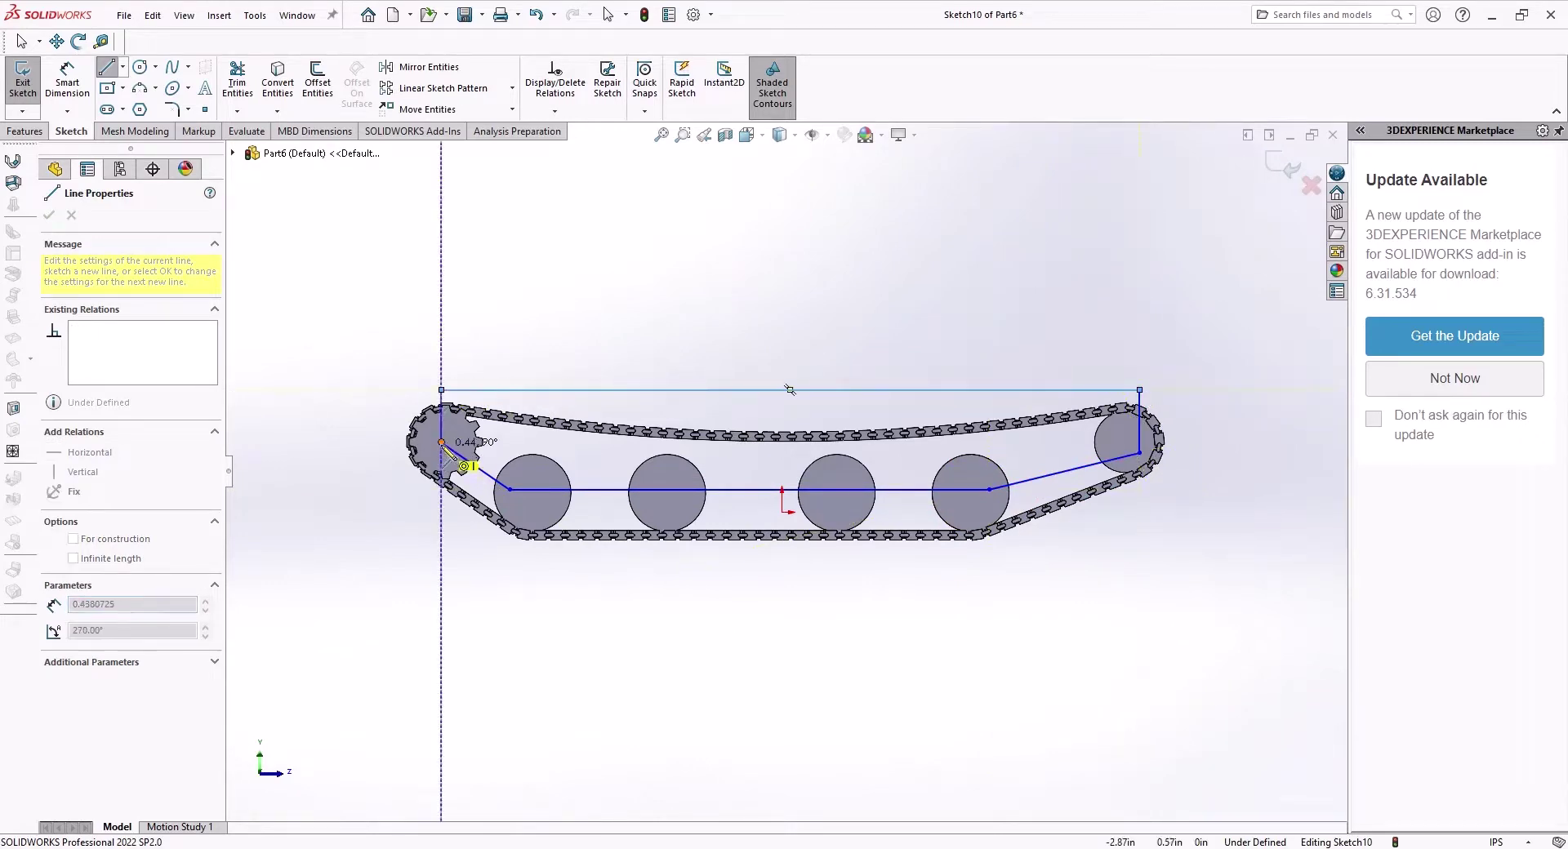
left_click(441, 443)
left_click(23, 82)
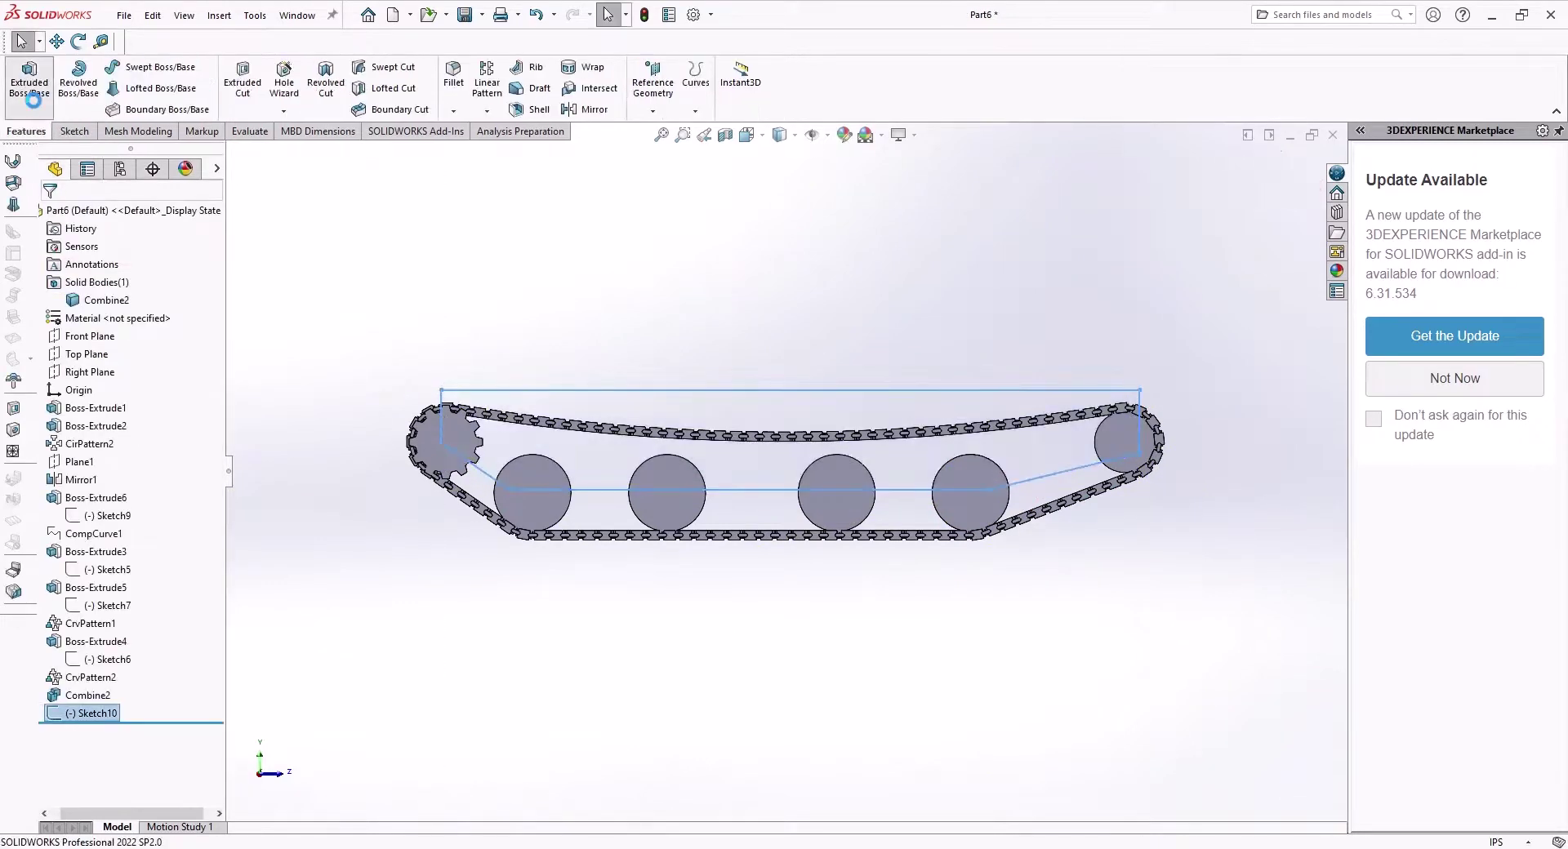
Extrude the hull side outline 0.04 in as a Blind boss into the wheels, merging it with the combined body
left_click(30, 81)
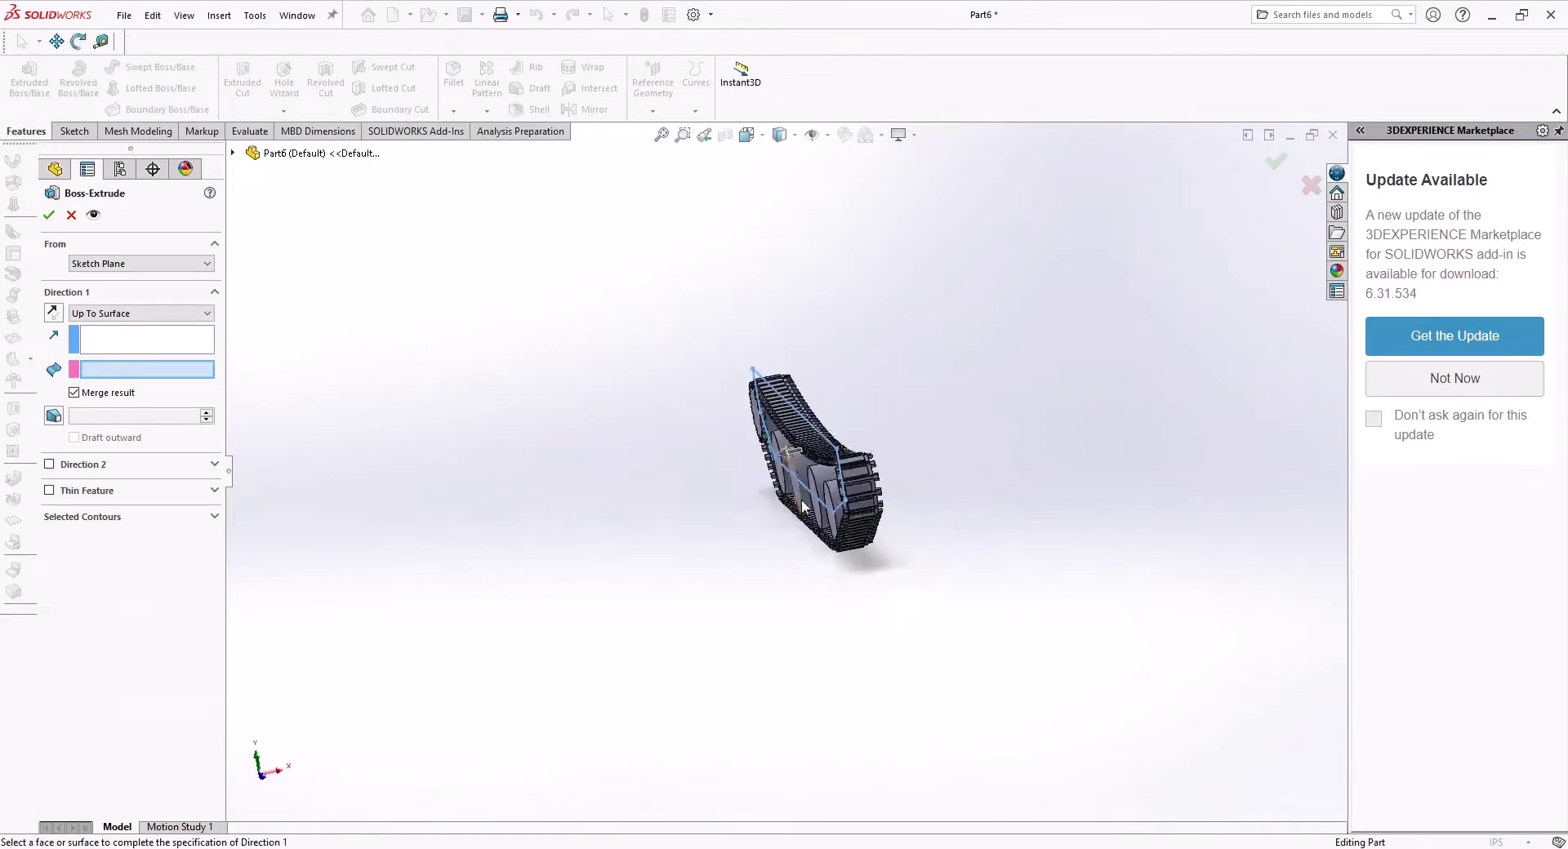
left_click_drag(772, 373, 814, 372)
middle_click_drag(794, 411, 727, 408)
middle_click_drag(821, 359, 722, 445)
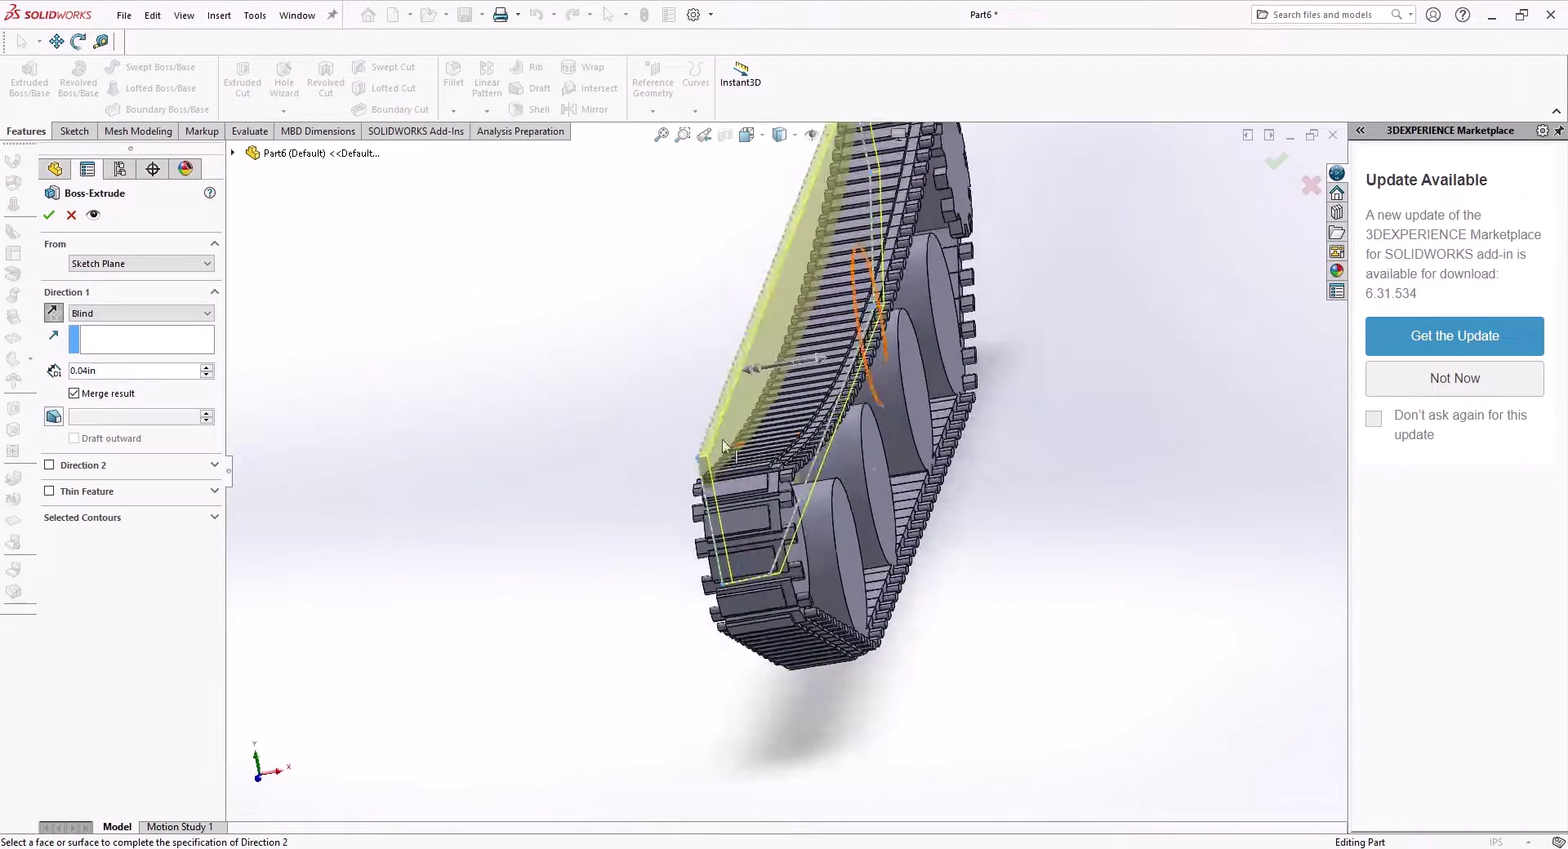
scroll(755, 447, "down", 3)
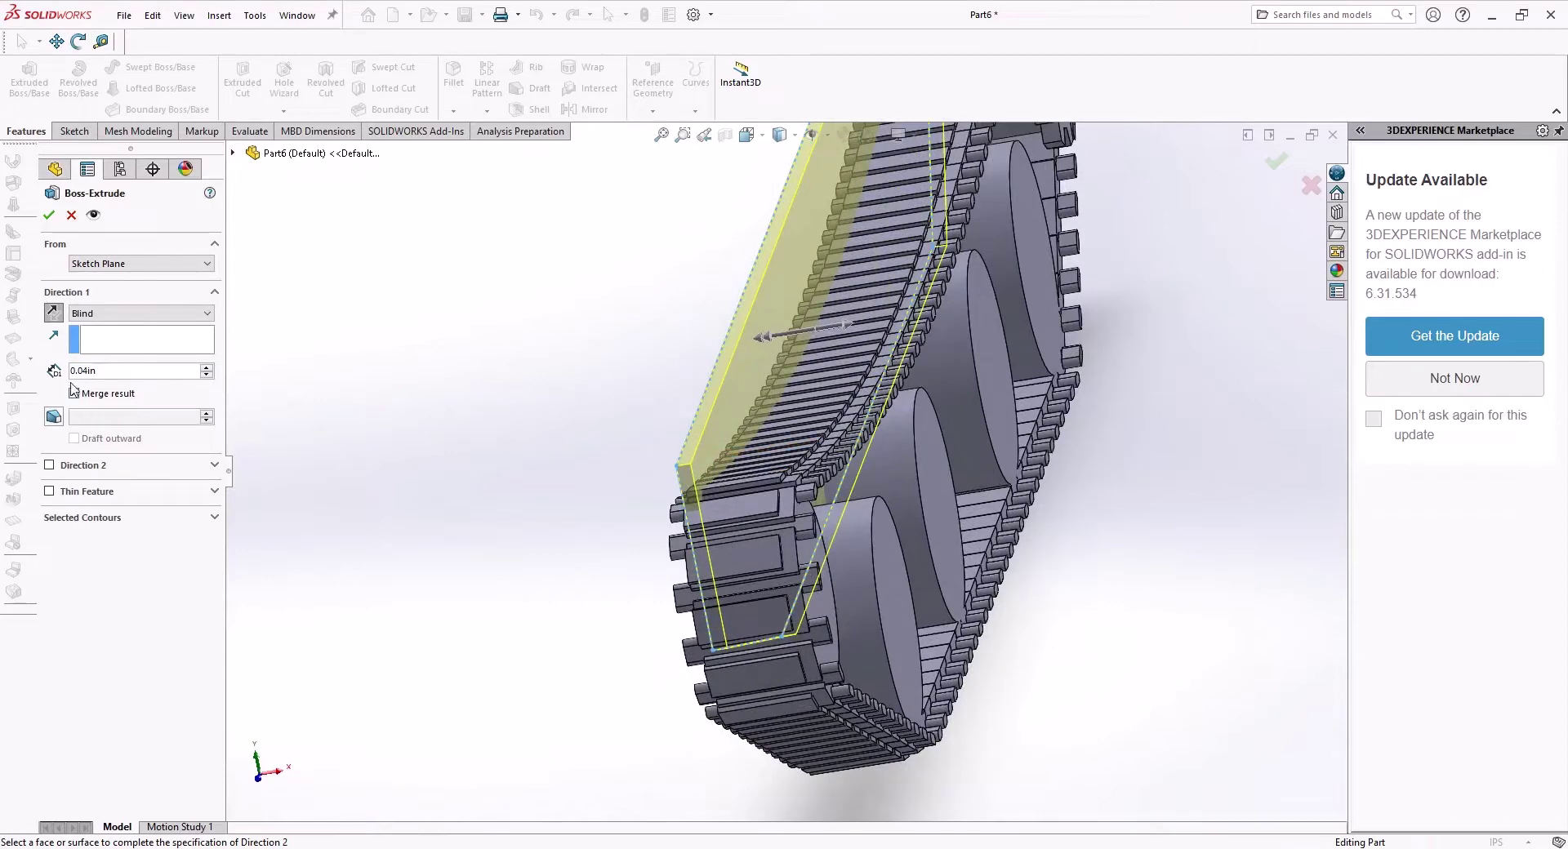
left_click(51, 219)
Examine the extruded side plate against the road wheels, sprocket and track from both sides and from below
middle_click_drag(808, 586, 751, 609)
scroll(751, 609, "up", 1)
scroll(858, 637, "up", 4)
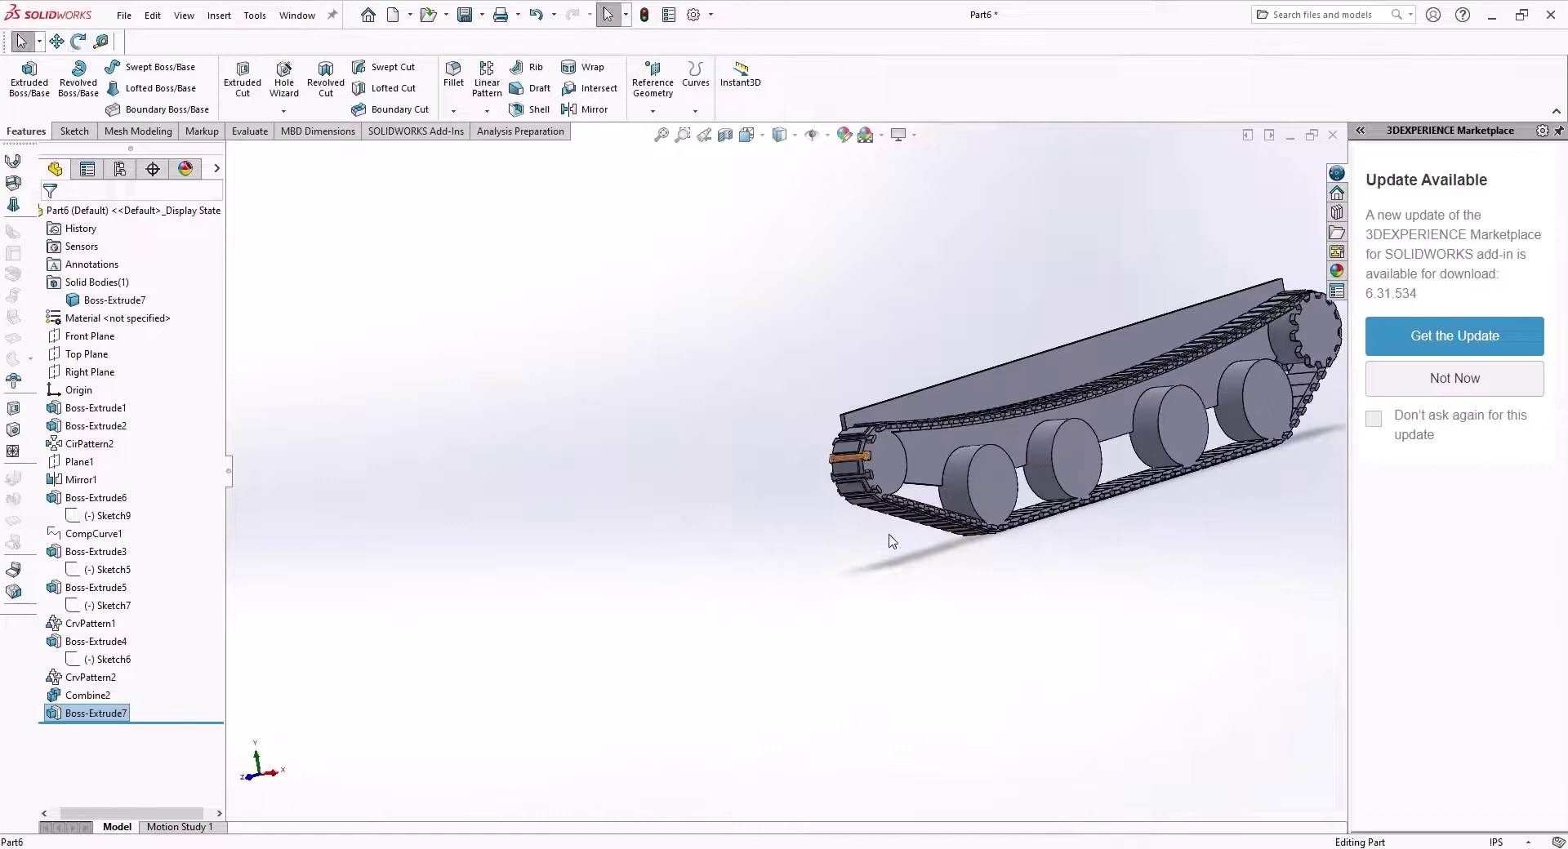
middle_click_drag(1041, 520, 801, 528)
scroll(983, 454, "down", 3)
scroll(1003, 439, "down", 2)
scroll(801, 528, "up", 3)
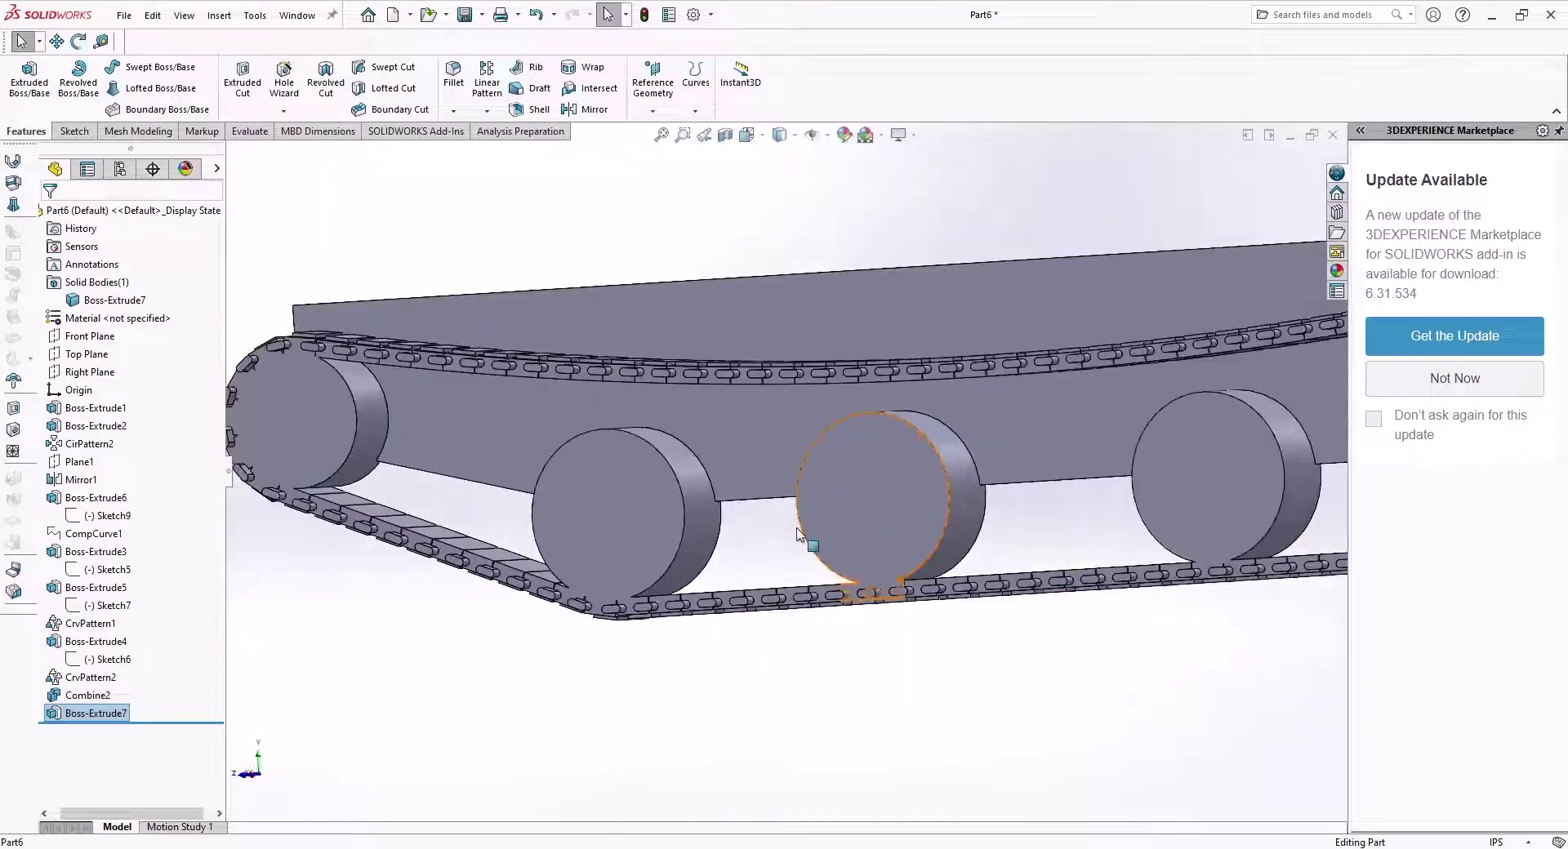
scroll(796, 590, "down", 1)
middle_click_drag(752, 580, 774, 508)
scroll(745, 516, "up", 2)
scroll(781, 513, "down", 3)
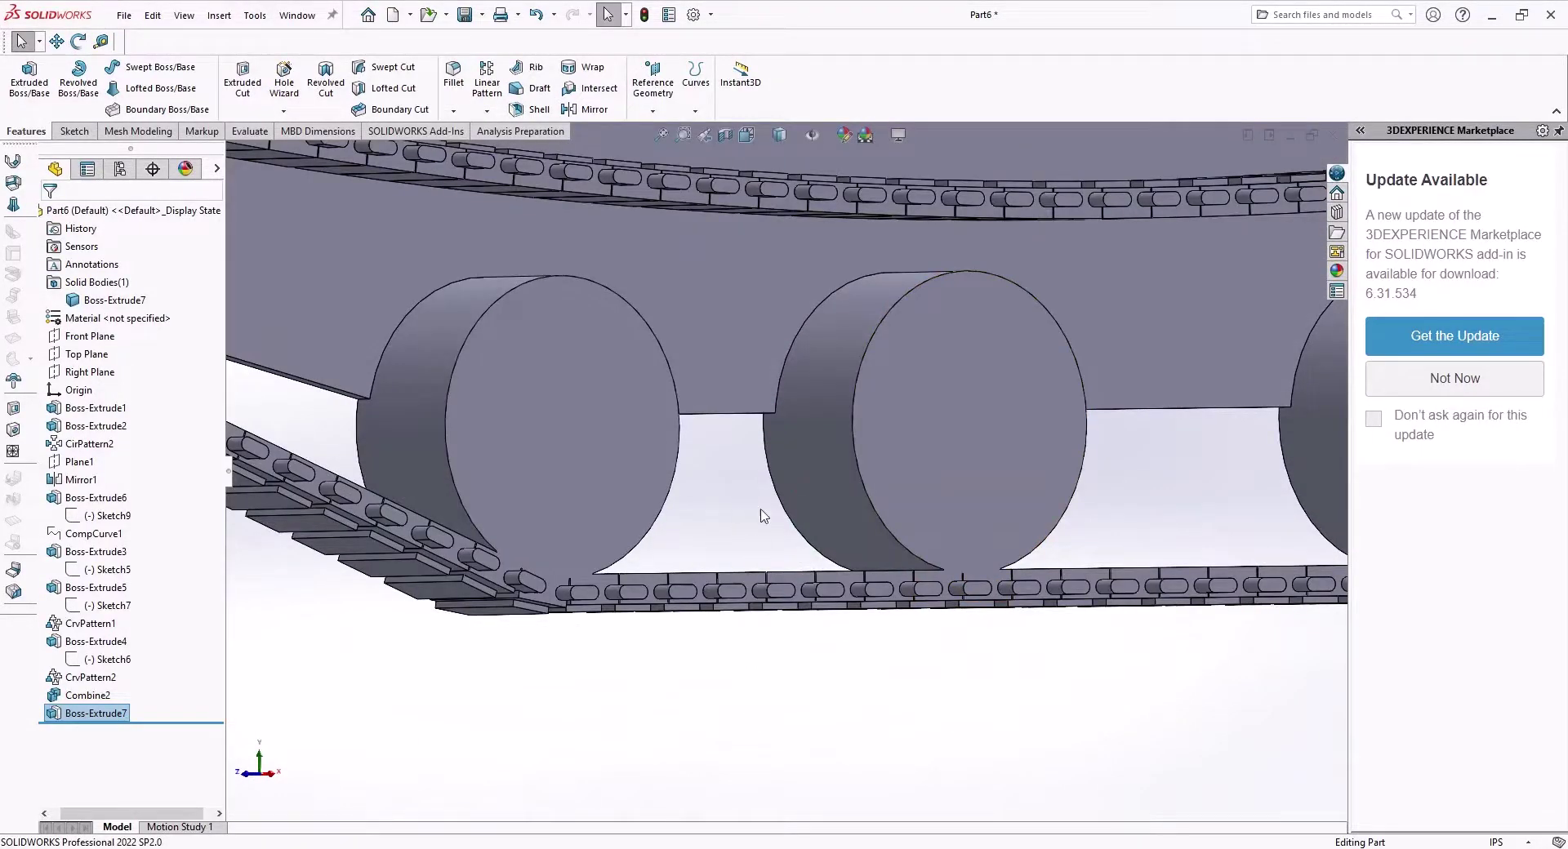
scroll(763, 515, "up", 5)
mouse_move(858, 525)
middle_mouse_down()
mouse_move(896, 493)
mouse_move(886, 523)
middle_mouse_up()
scroll(830, 420, "down", 2)
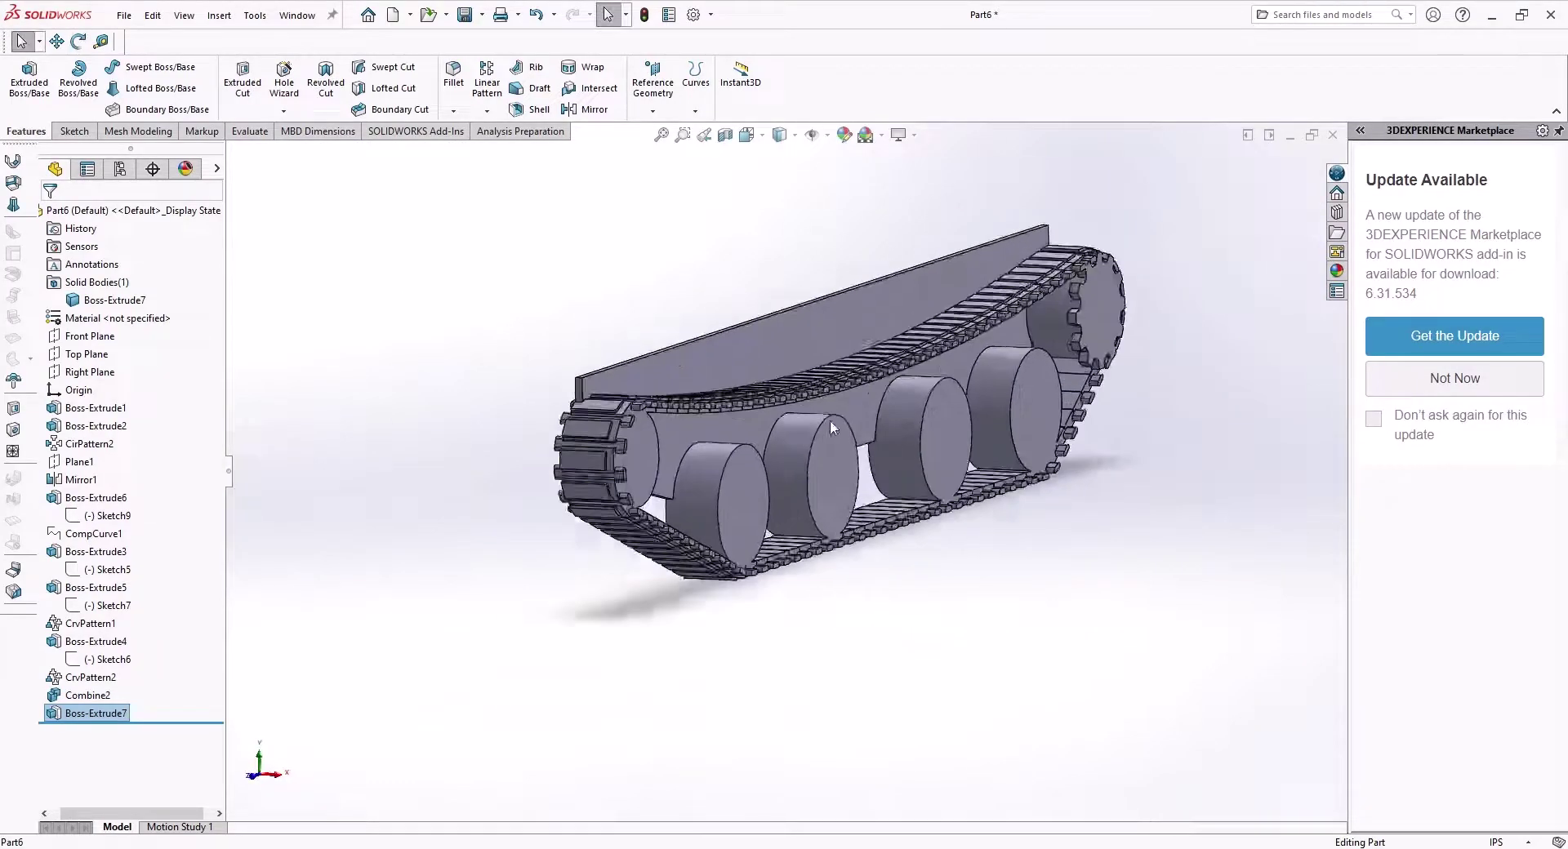
middle_click_drag(830, 420, 817, 464)
scroll(794, 465, "down", 3)
scroll(816, 464, "up", 3)
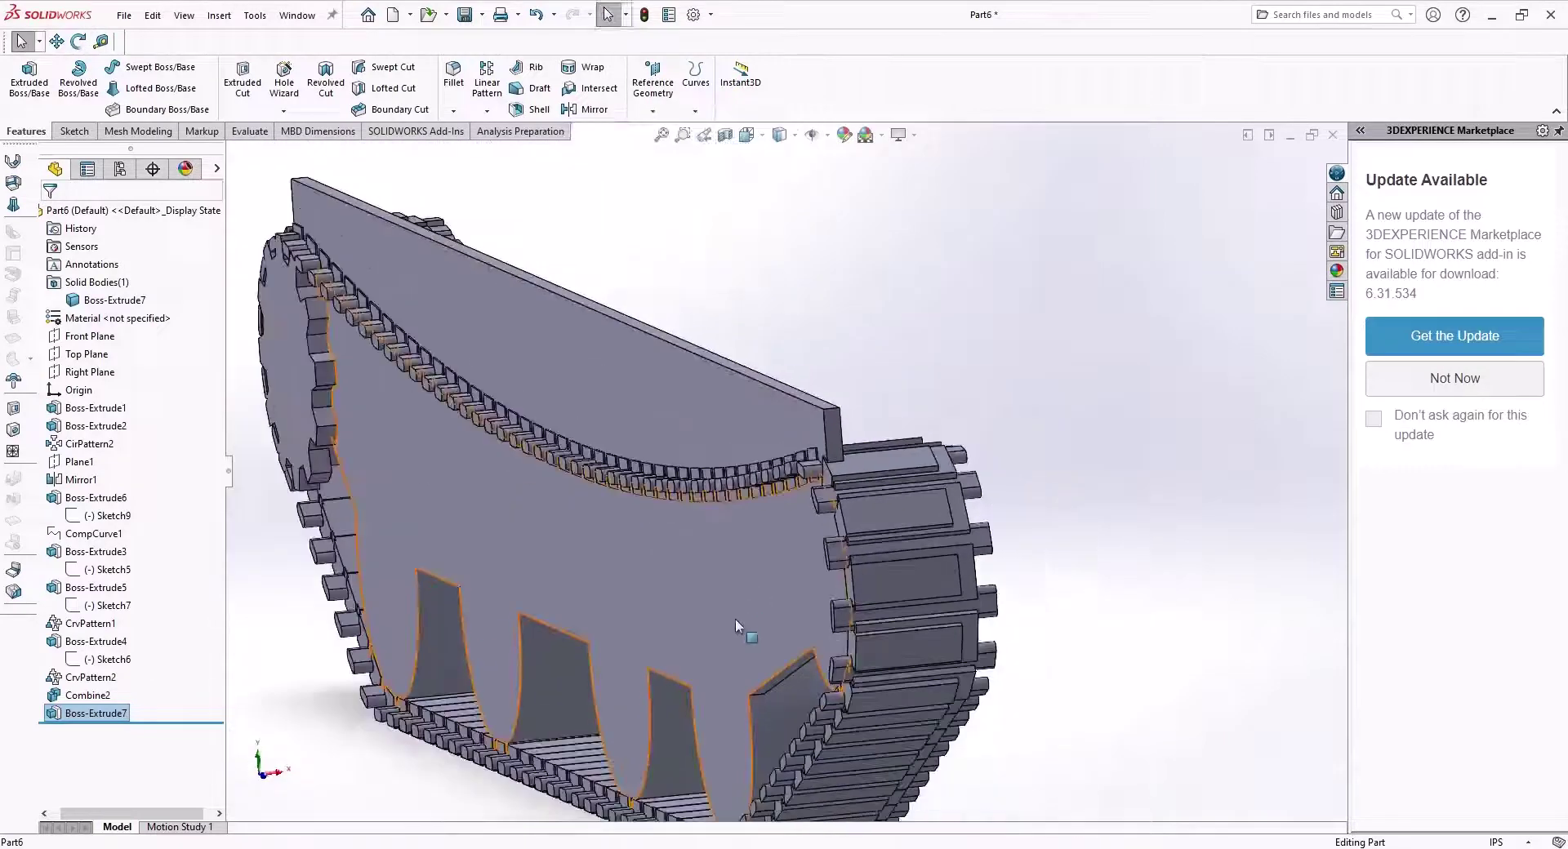
Edit the hull side plate's extrusion to add a second Blind direction with a depth of 0.07 in
right_click(56, 713)
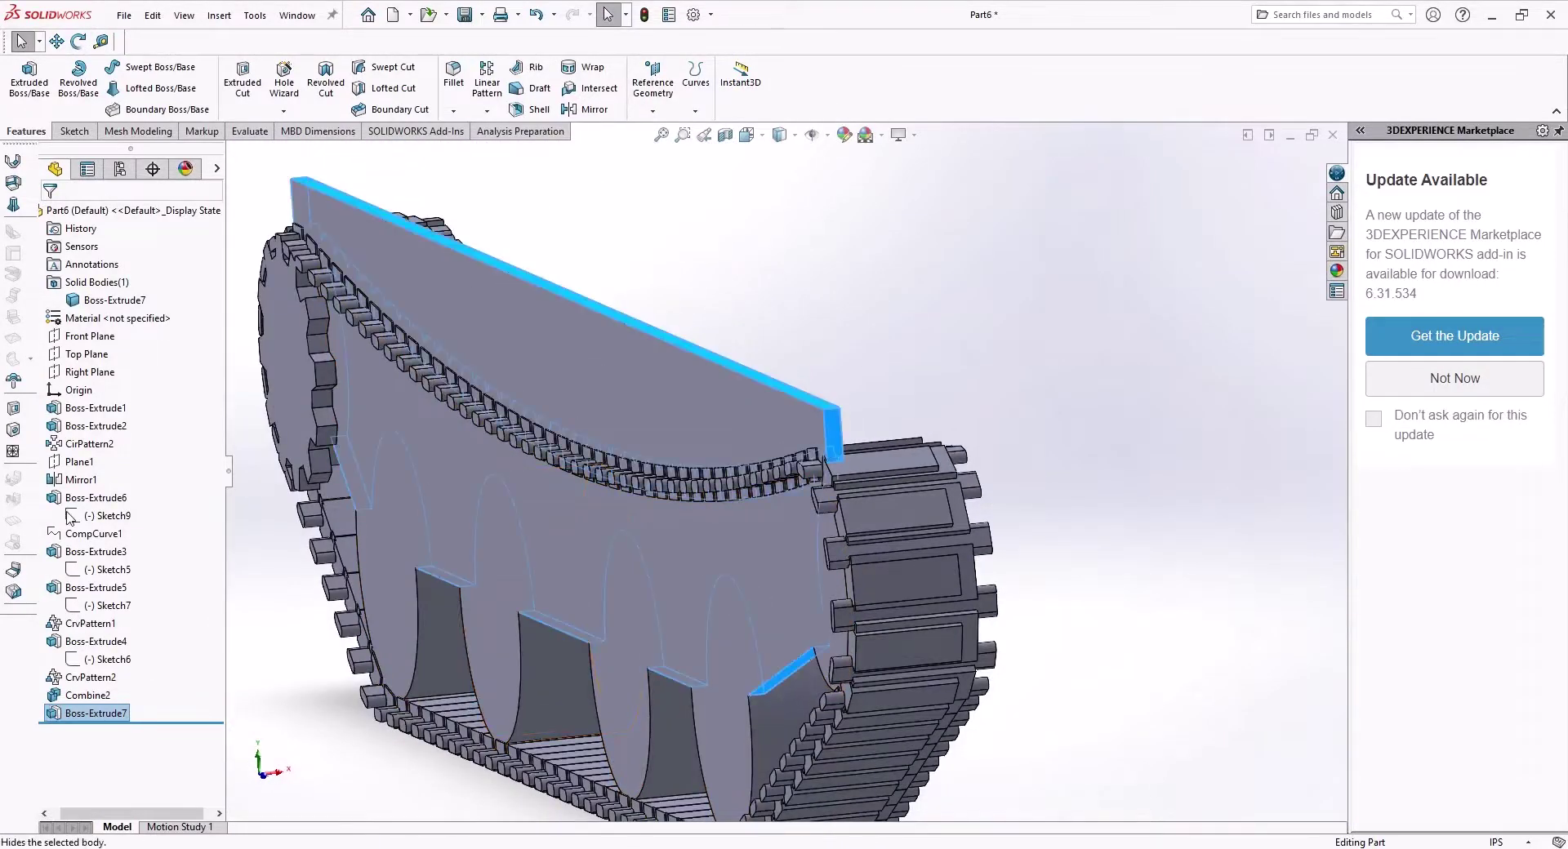
left_click(85, 508)
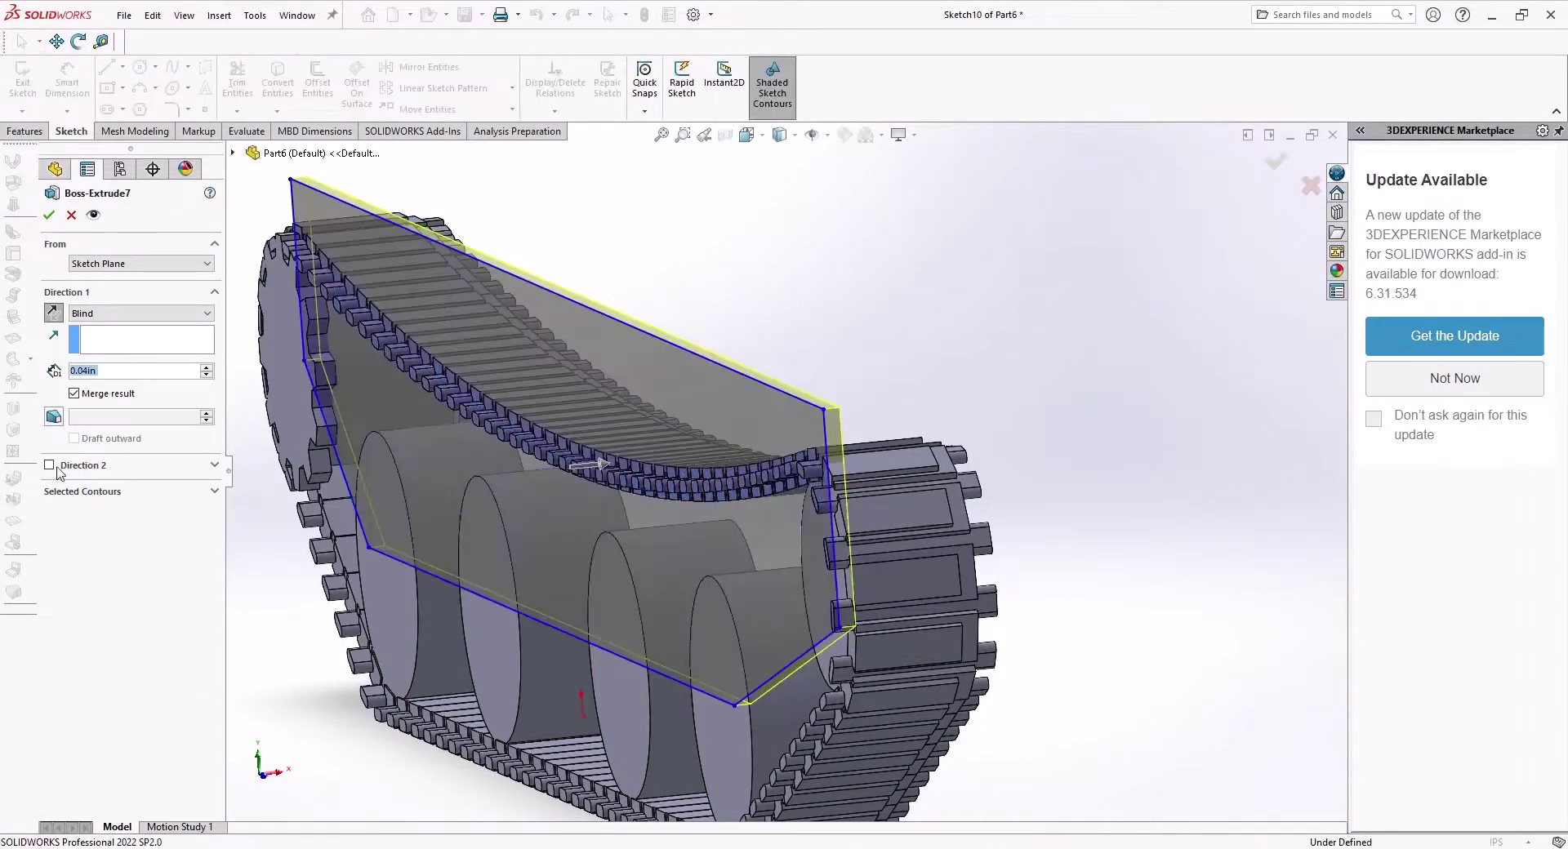
middle_click_drag(783, 594, 779, 594)
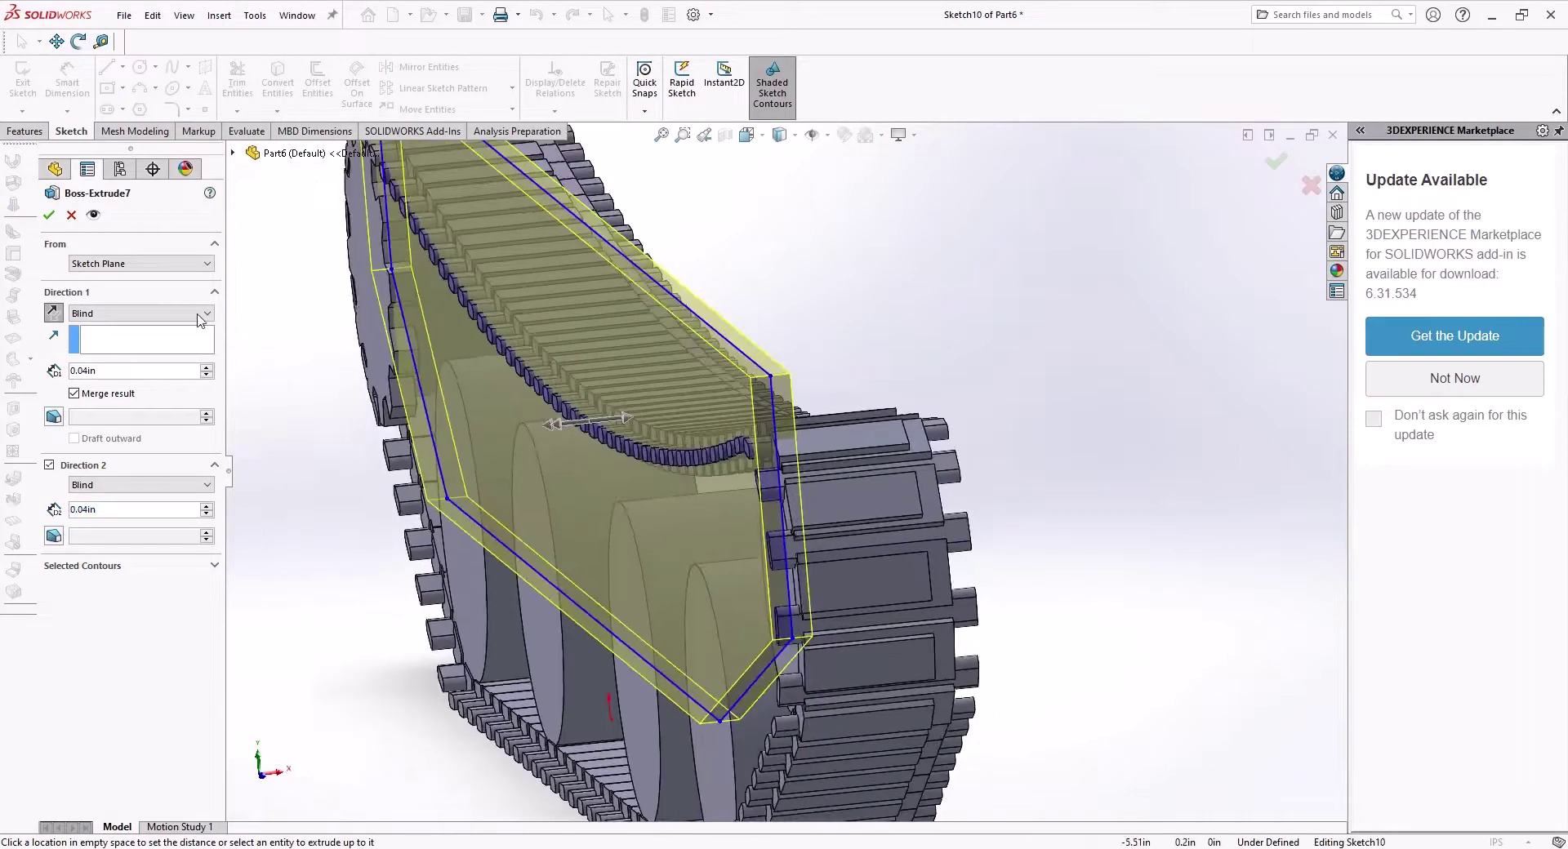
left_click(208, 506)
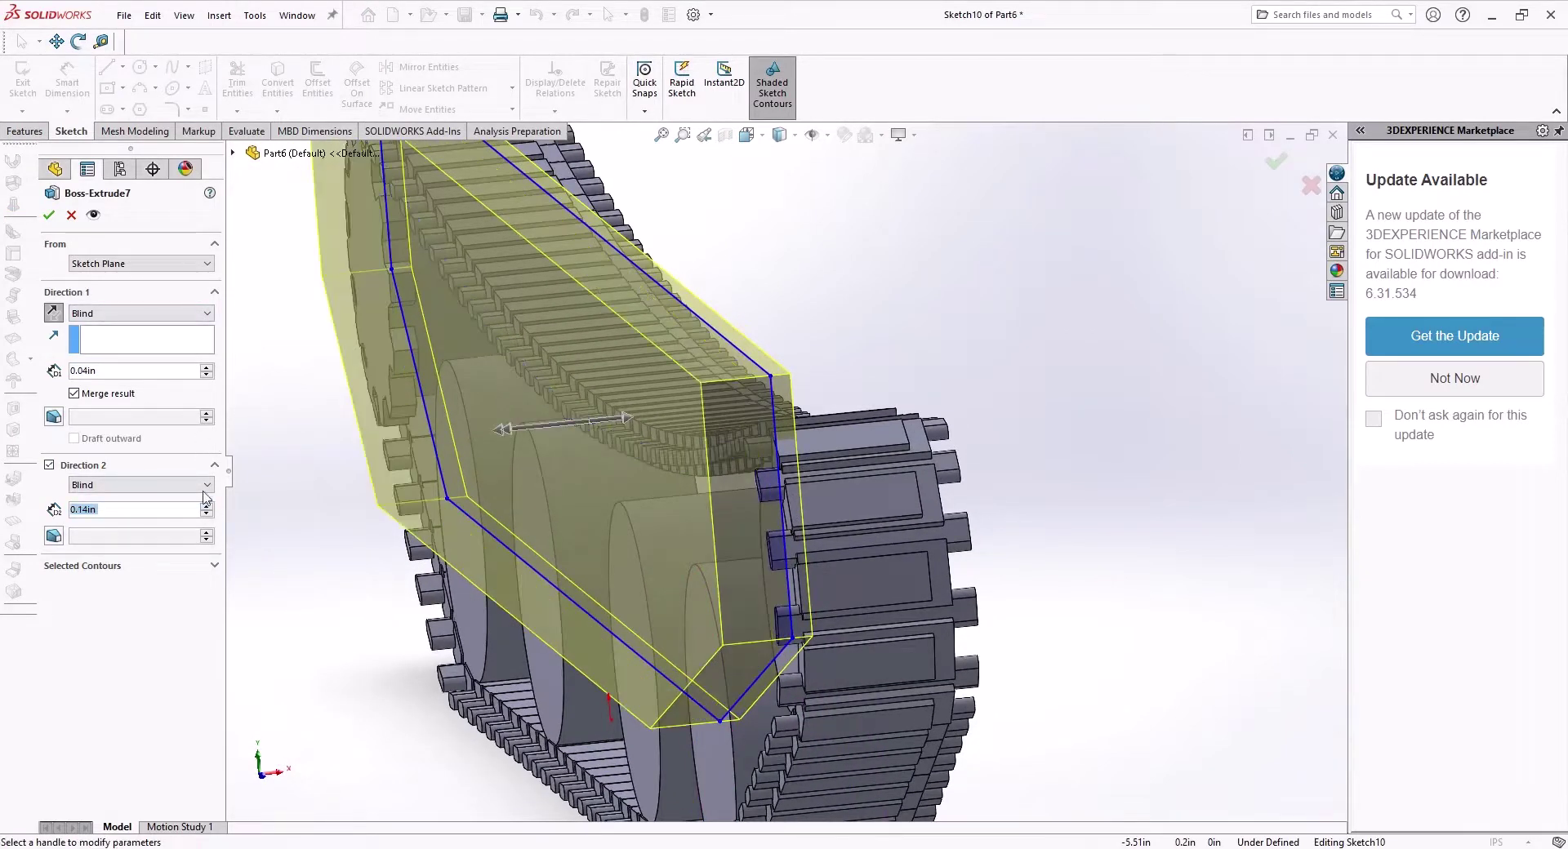
type(".07")
key("Return")
left_click(51, 216)
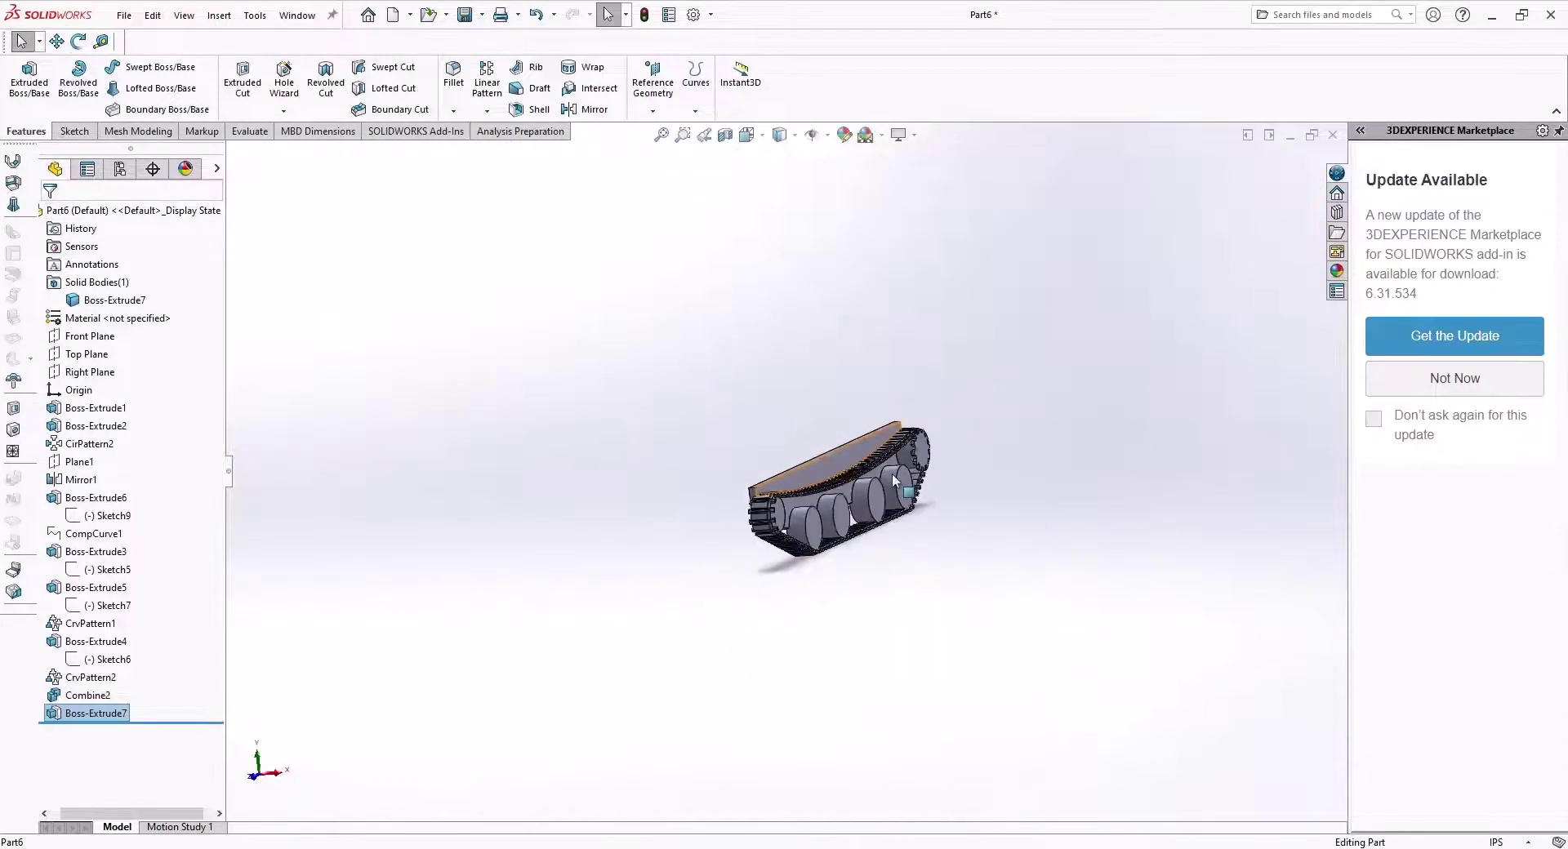
Examine the thickened side plate up close where it meets the sprocket, the neighbouring road wheel and the track
middle_click_drag(914, 424, 938, 616)
scroll(930, 596, "down", 6)
scroll(857, 568, "down", 5)
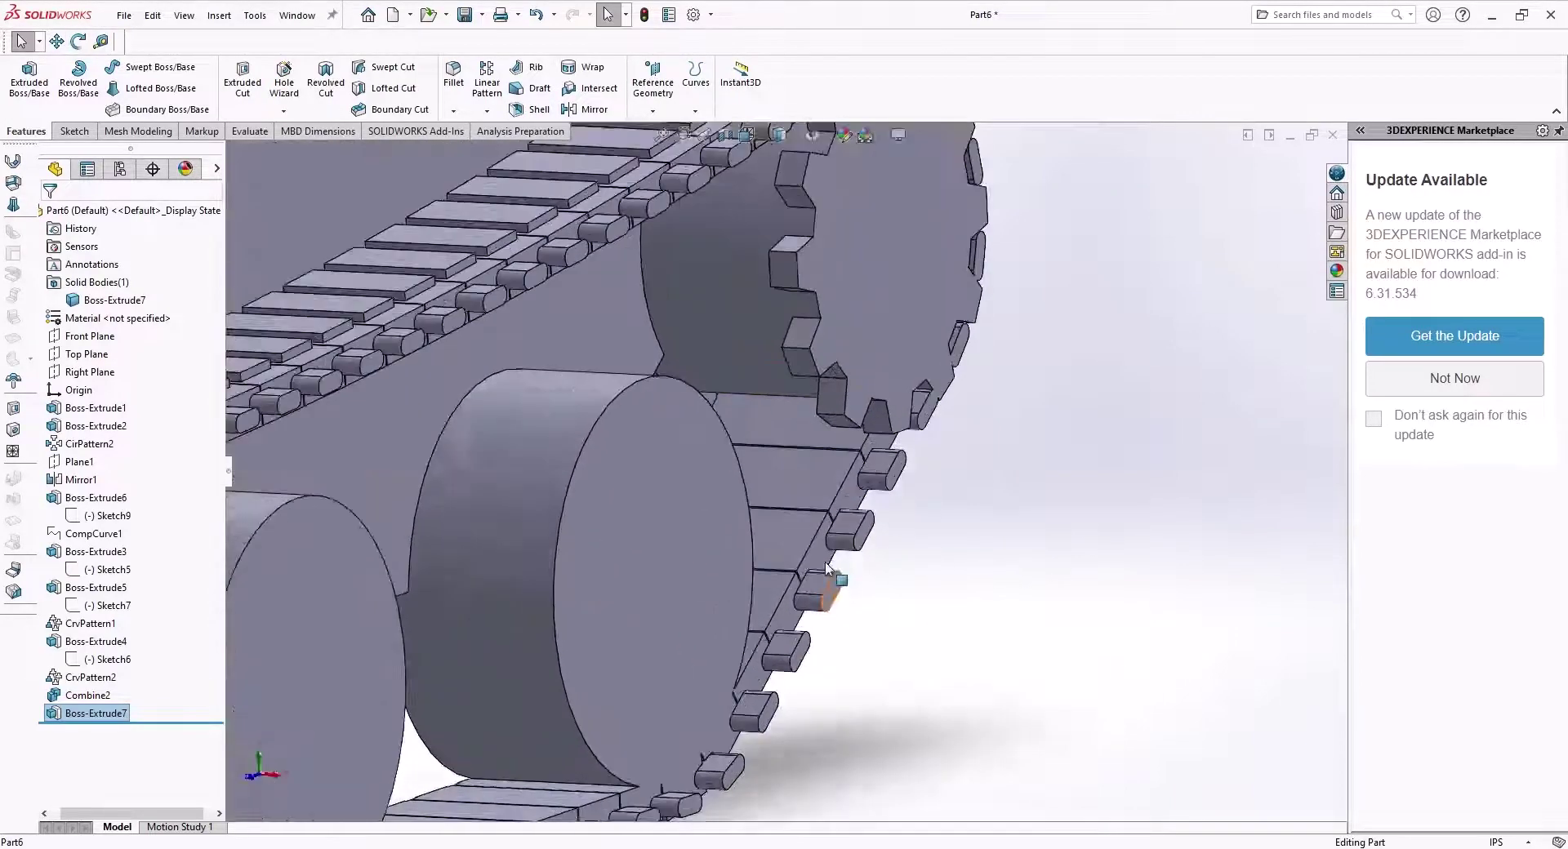
middle_click_drag(830, 391, 807, 282)
middle_click_drag(825, 349, 970, 387)
scroll(782, 482, "up", 4)
middle_click_drag(682, 325, 833, 337)
scroll(790, 503, "up", 4)
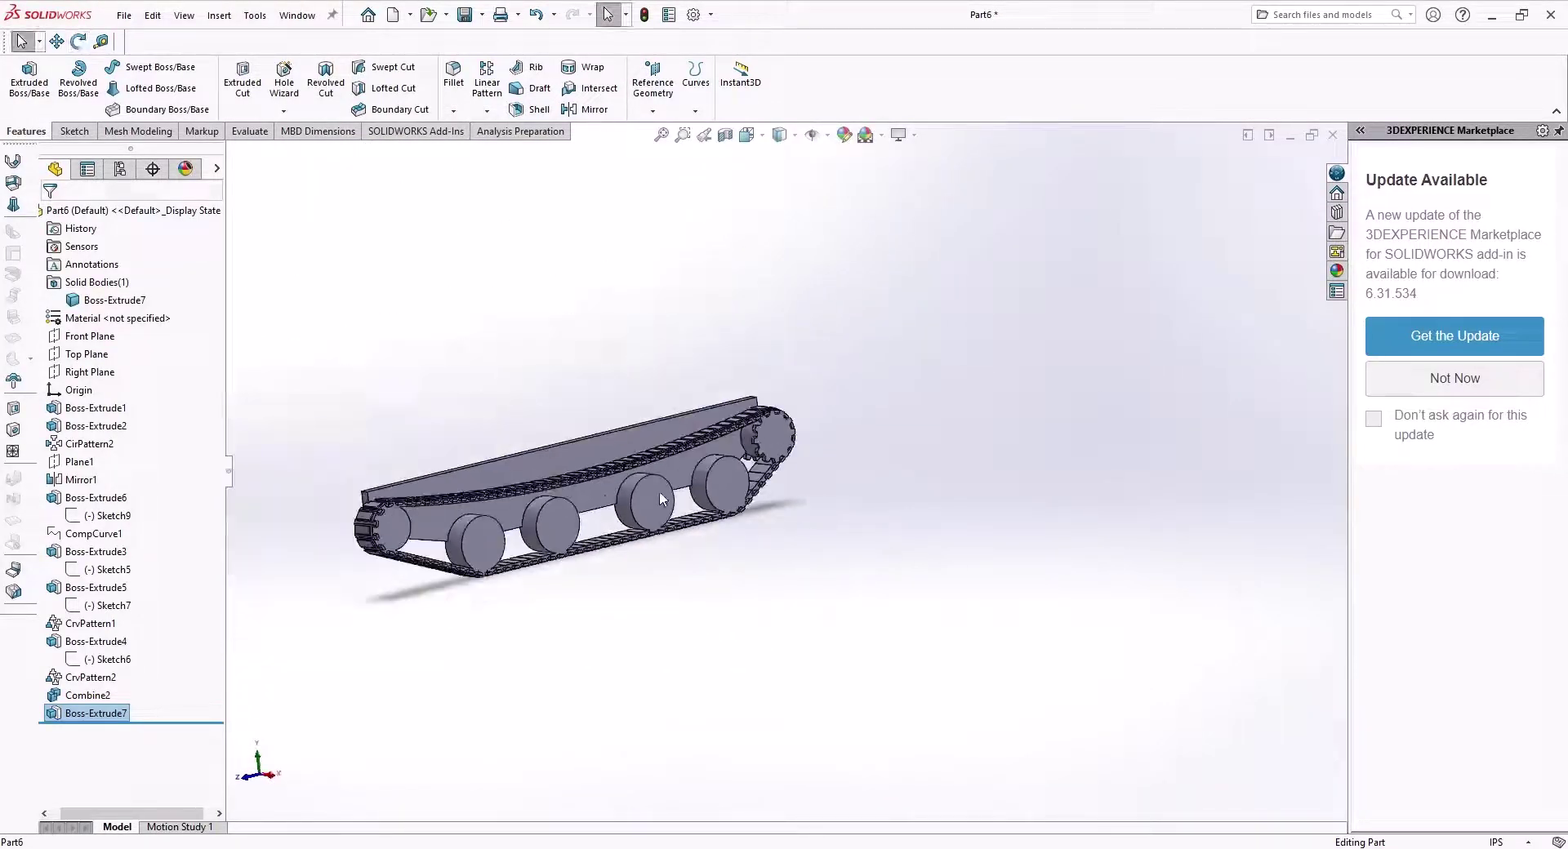
Review the whole running gear with its side plate from the outer side, checking the plate against the wheels and upper track run
middle_click_drag(488, 520, 542, 505)
scroll(495, 520, "down", 3)
scroll(538, 524, "up", 1)
scroll(669, 514, "up", 4)
scroll(734, 468, "down", 5)
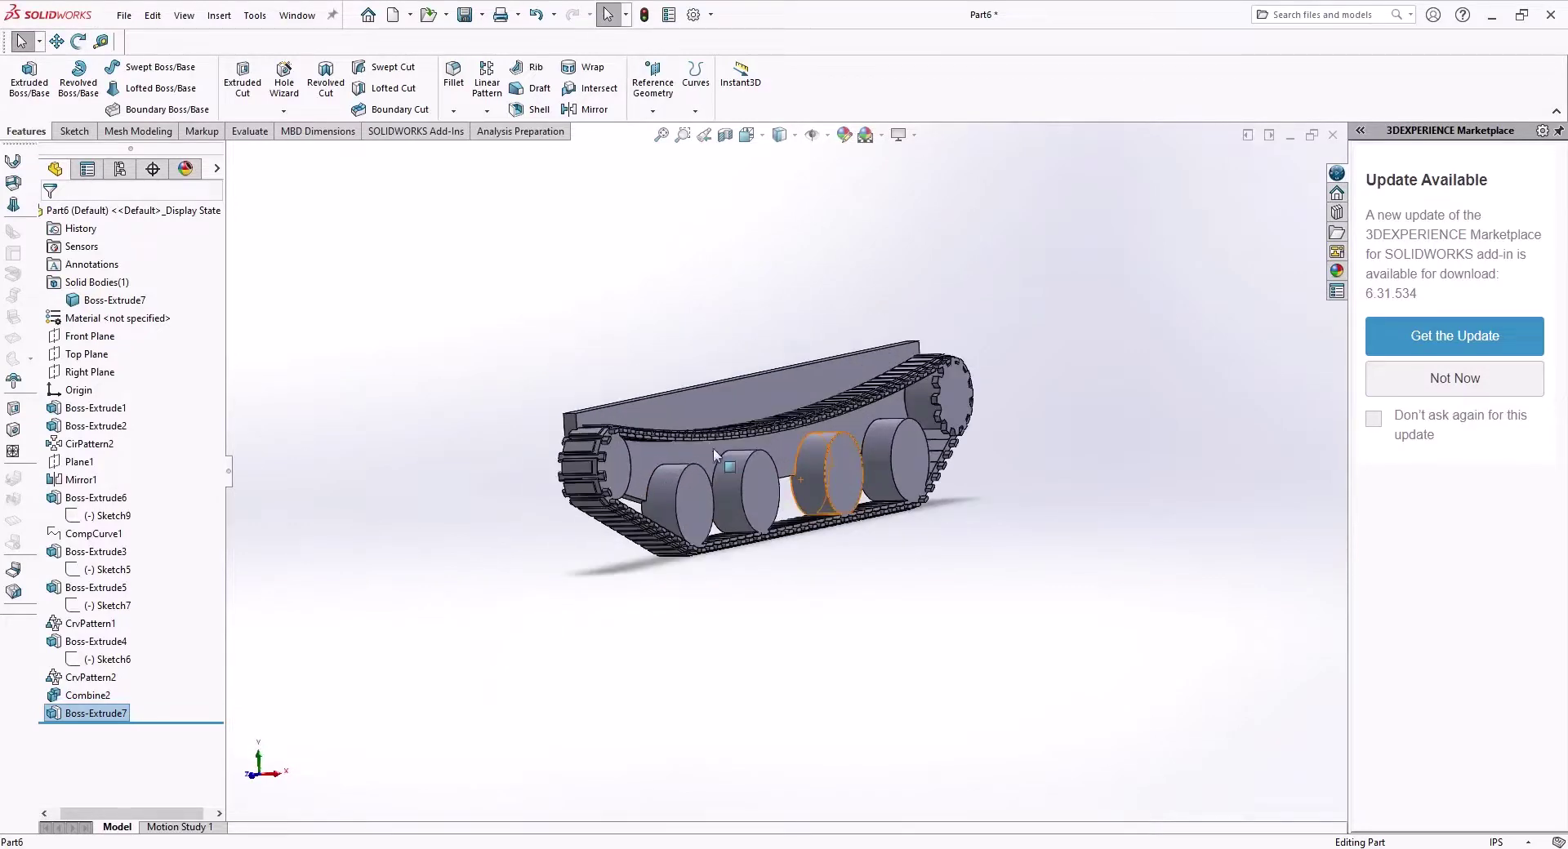
middle_click_drag(734, 467, 826, 379)
key("Escape")
key("Escape")
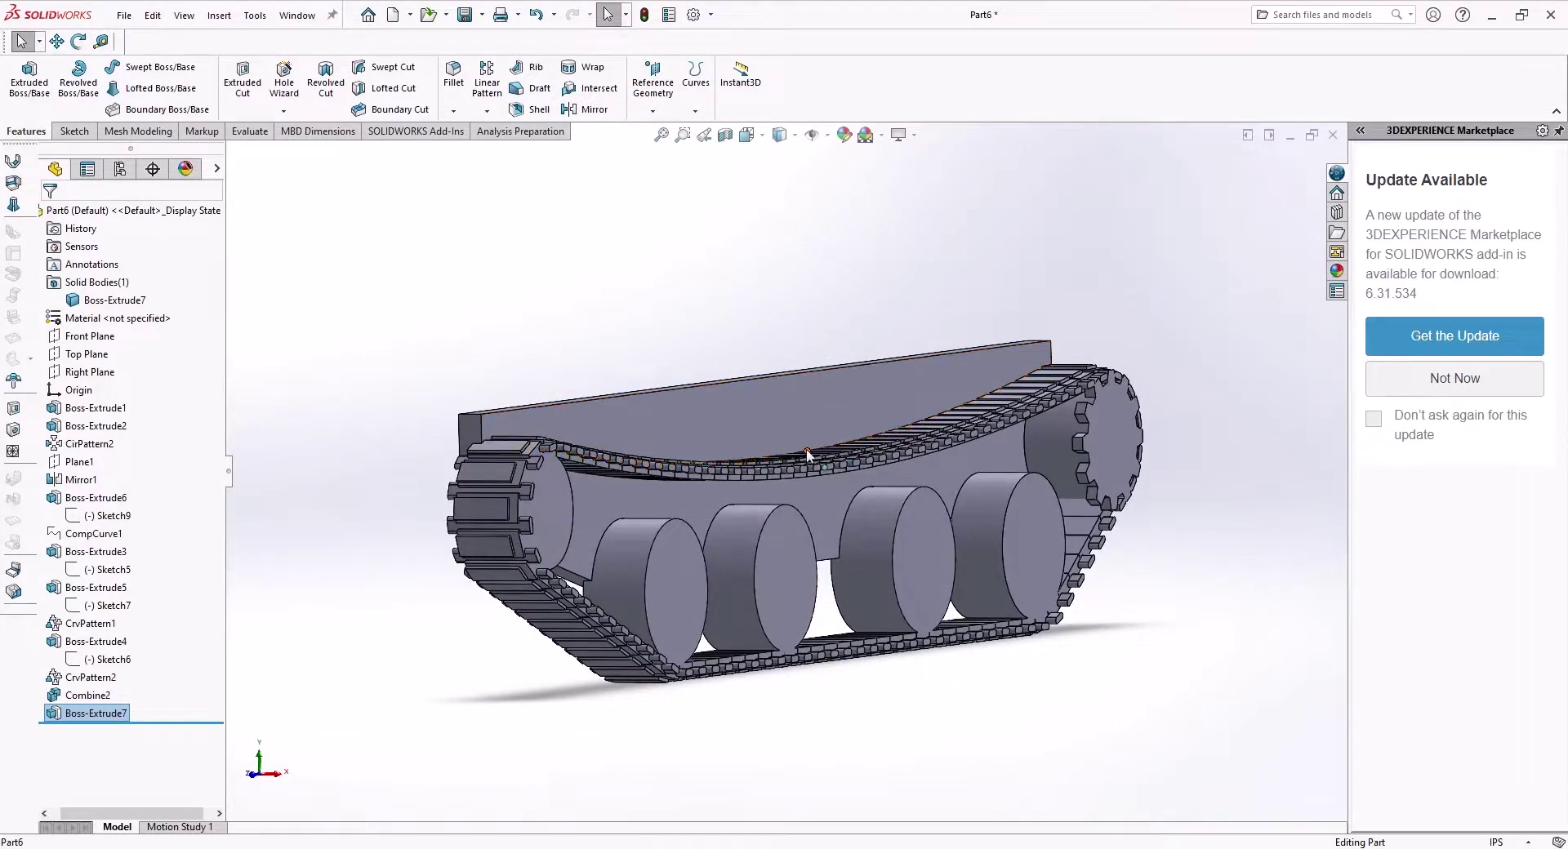
scroll(806, 455, "down", 5)
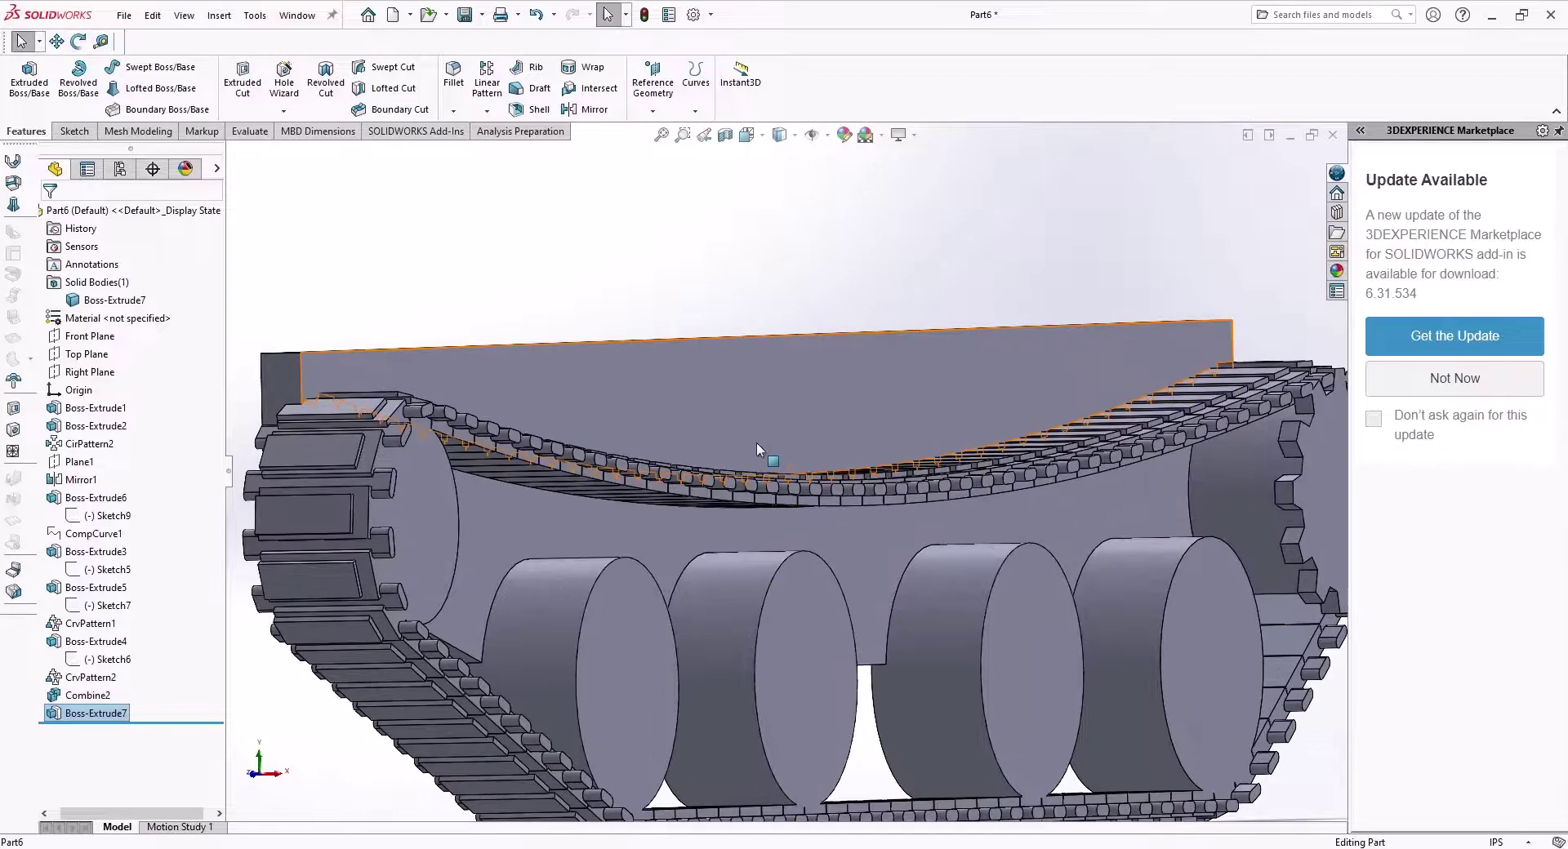
scroll(756, 442, "up", 3)
mouse_move(771, 434)
middle_mouse_down()
mouse_move(771, 461)
mouse_move(773, 436)
middle_mouse_up()
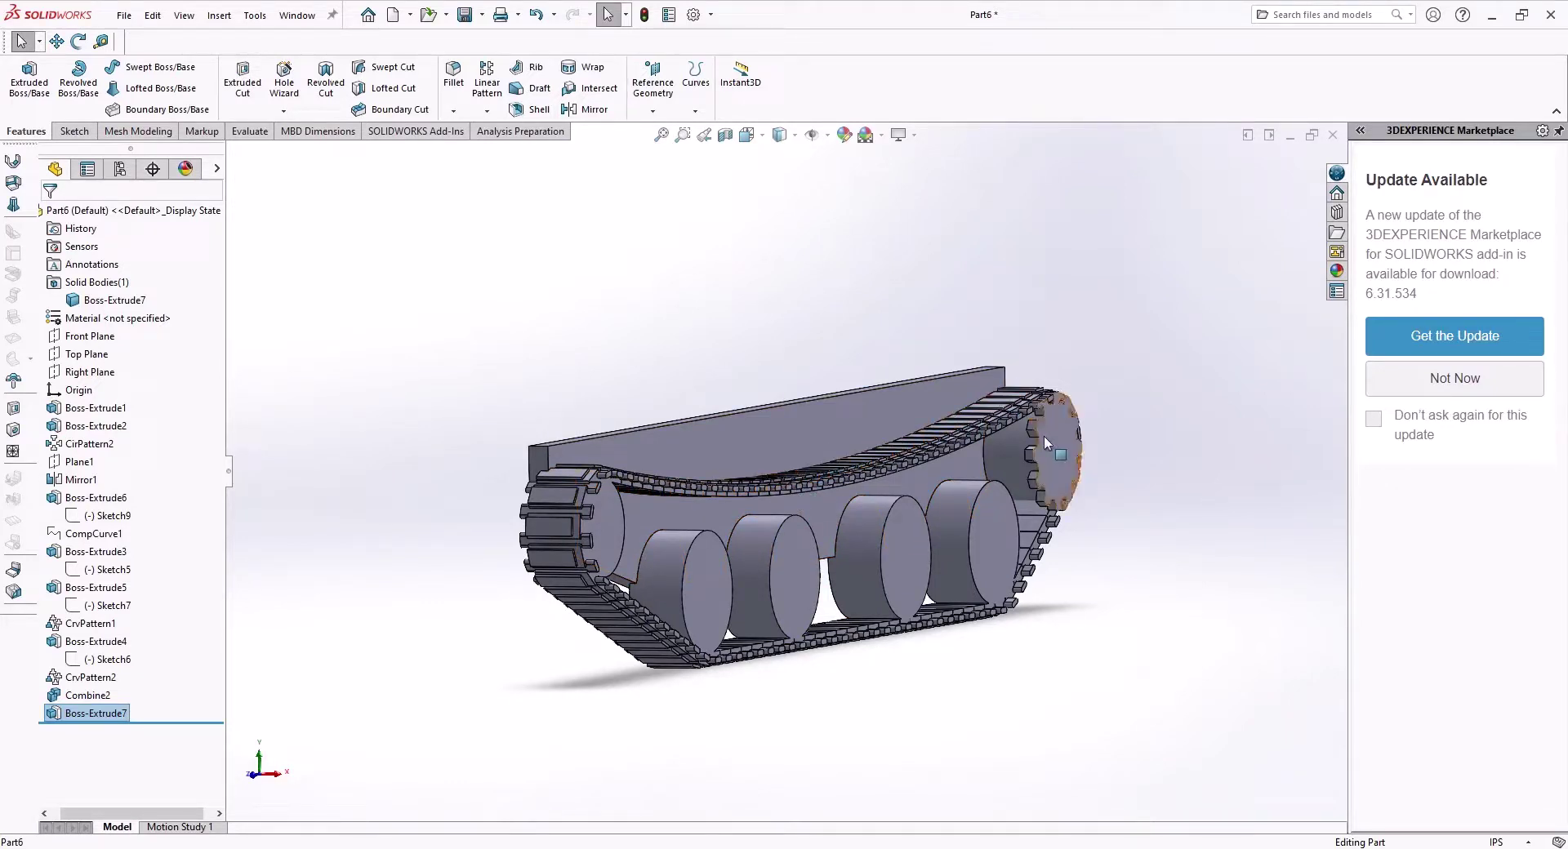
scroll(1043, 436, "down", 2)
middle_click_drag(1043, 436, 923, 419)
scroll(1043, 538, "up", 3)
scroll(923, 420, "up", 3)
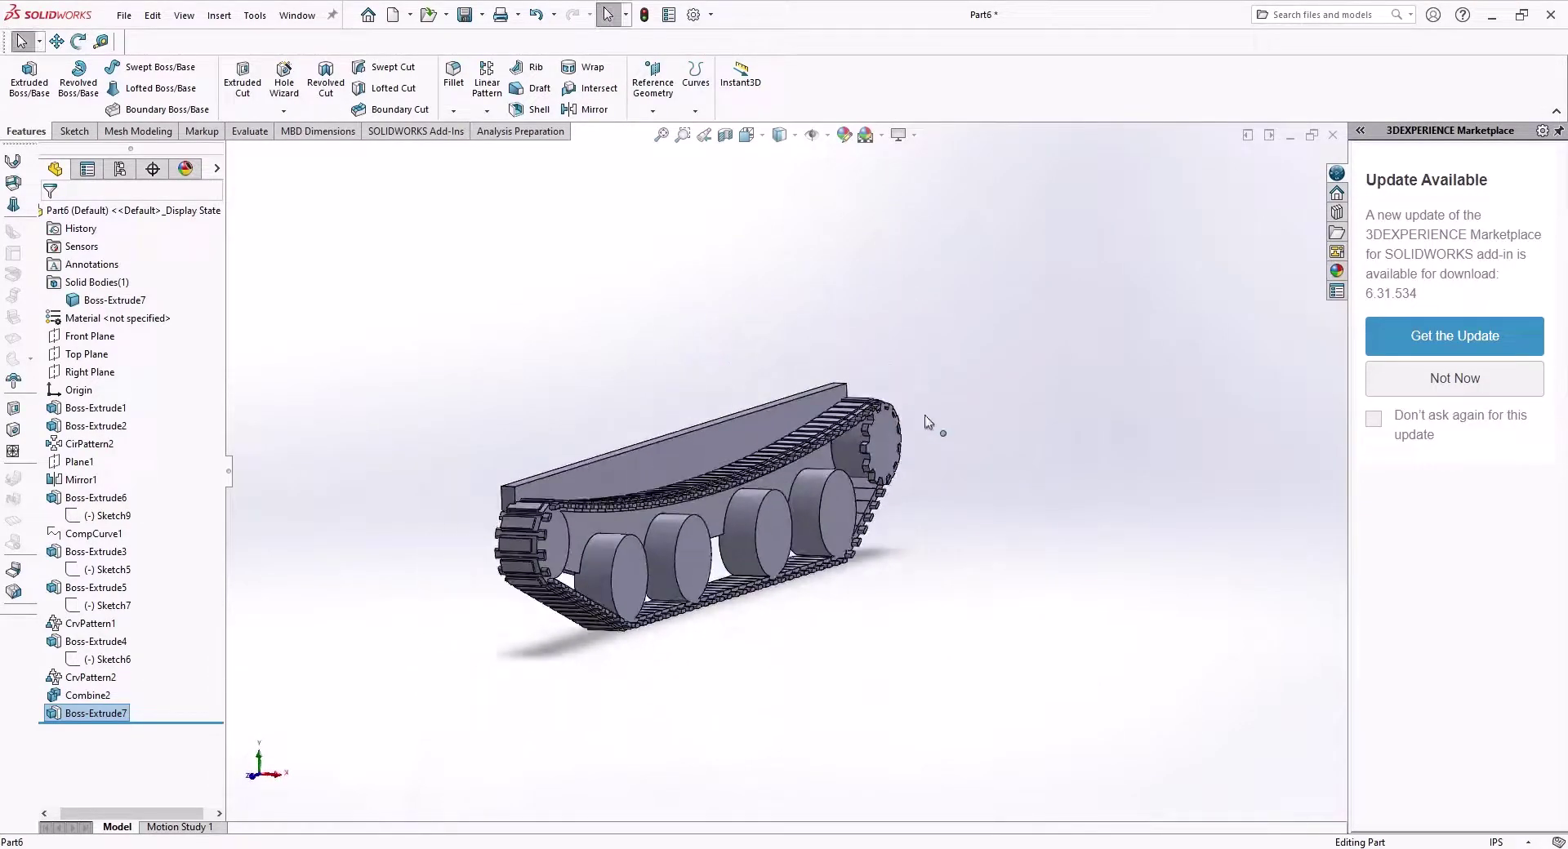
scroll(744, 501, "down", 3)
scroll(719, 516, "down", 2)
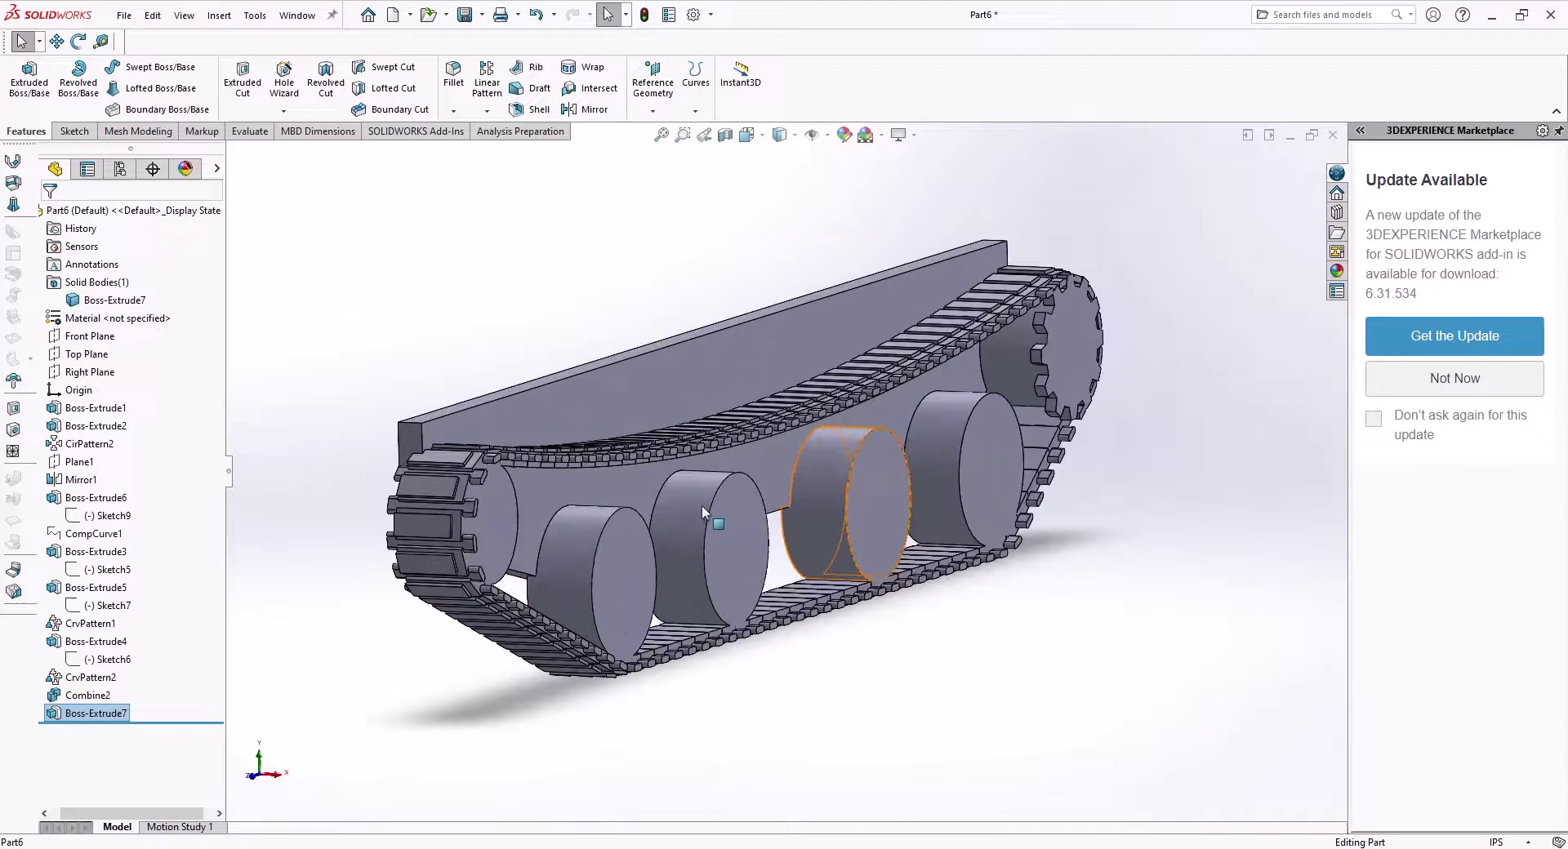